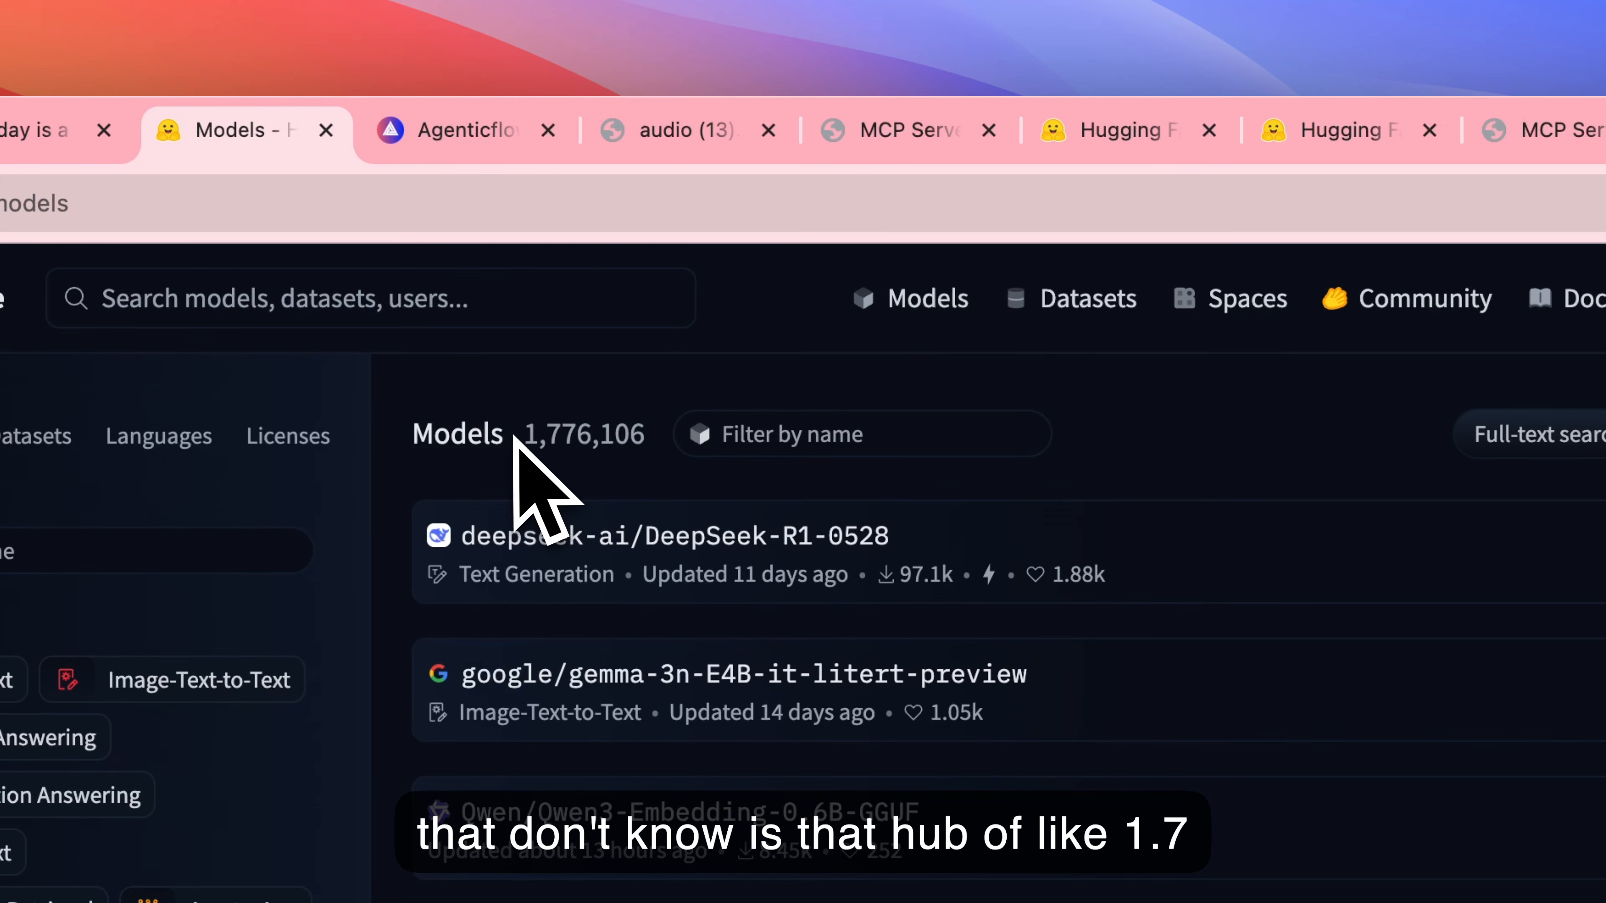
# - Highlight the total model count on the Hugging Face Models page, then open the Spaces directory
pyautogui.moveTo(521, 436); pyautogui.dragTo(656, 467)
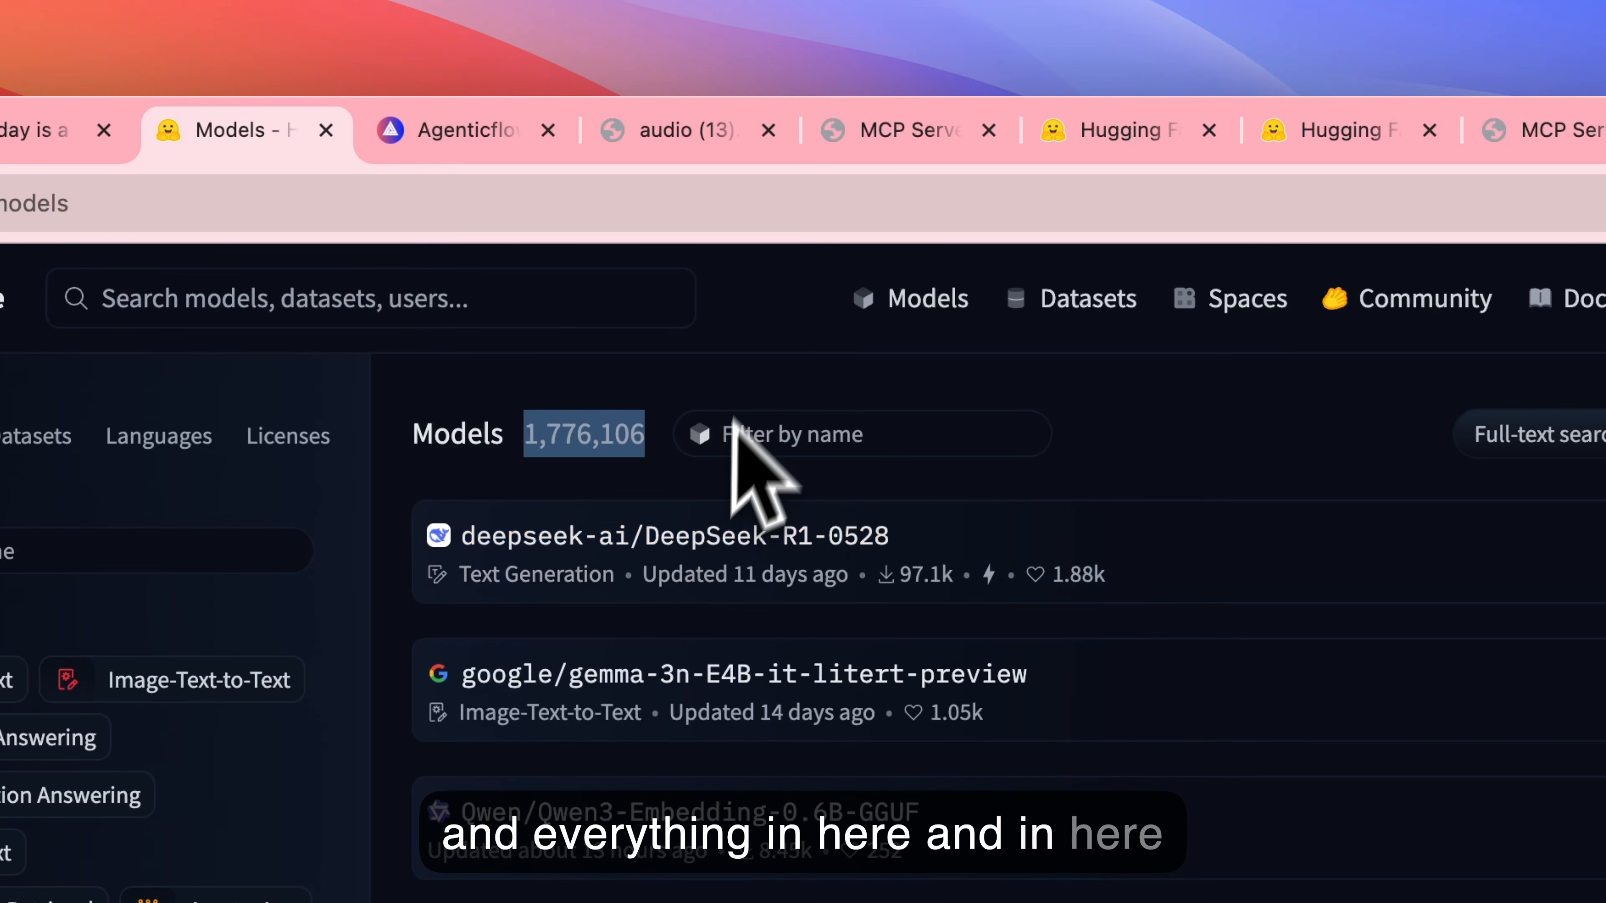
pyautogui.click(758, 339)
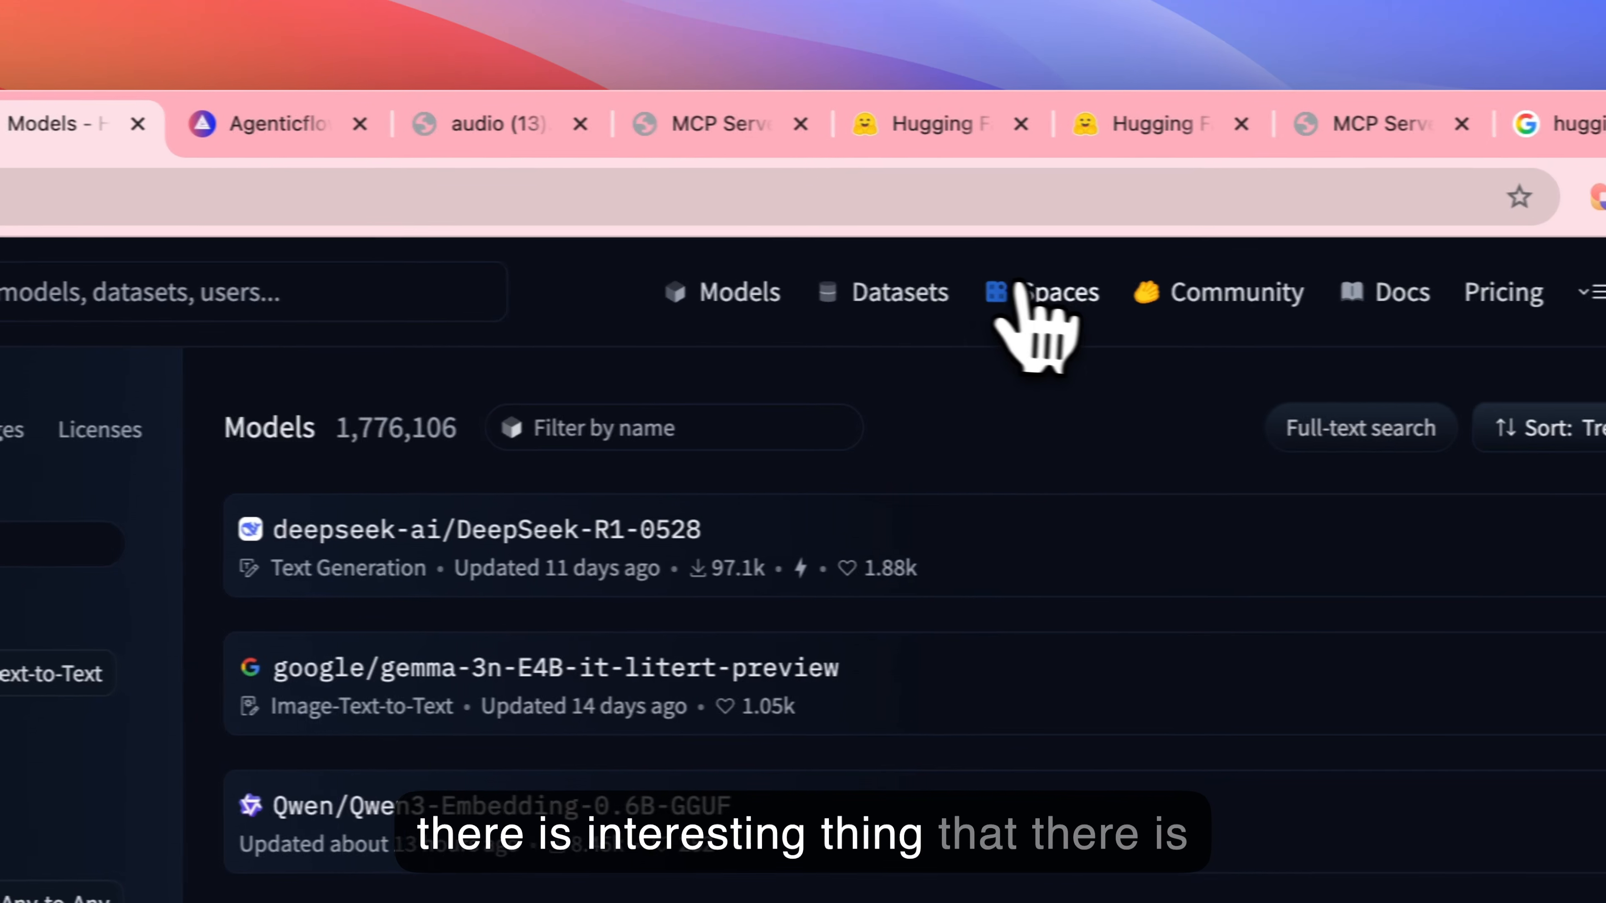
pyautogui.click(1052, 297)
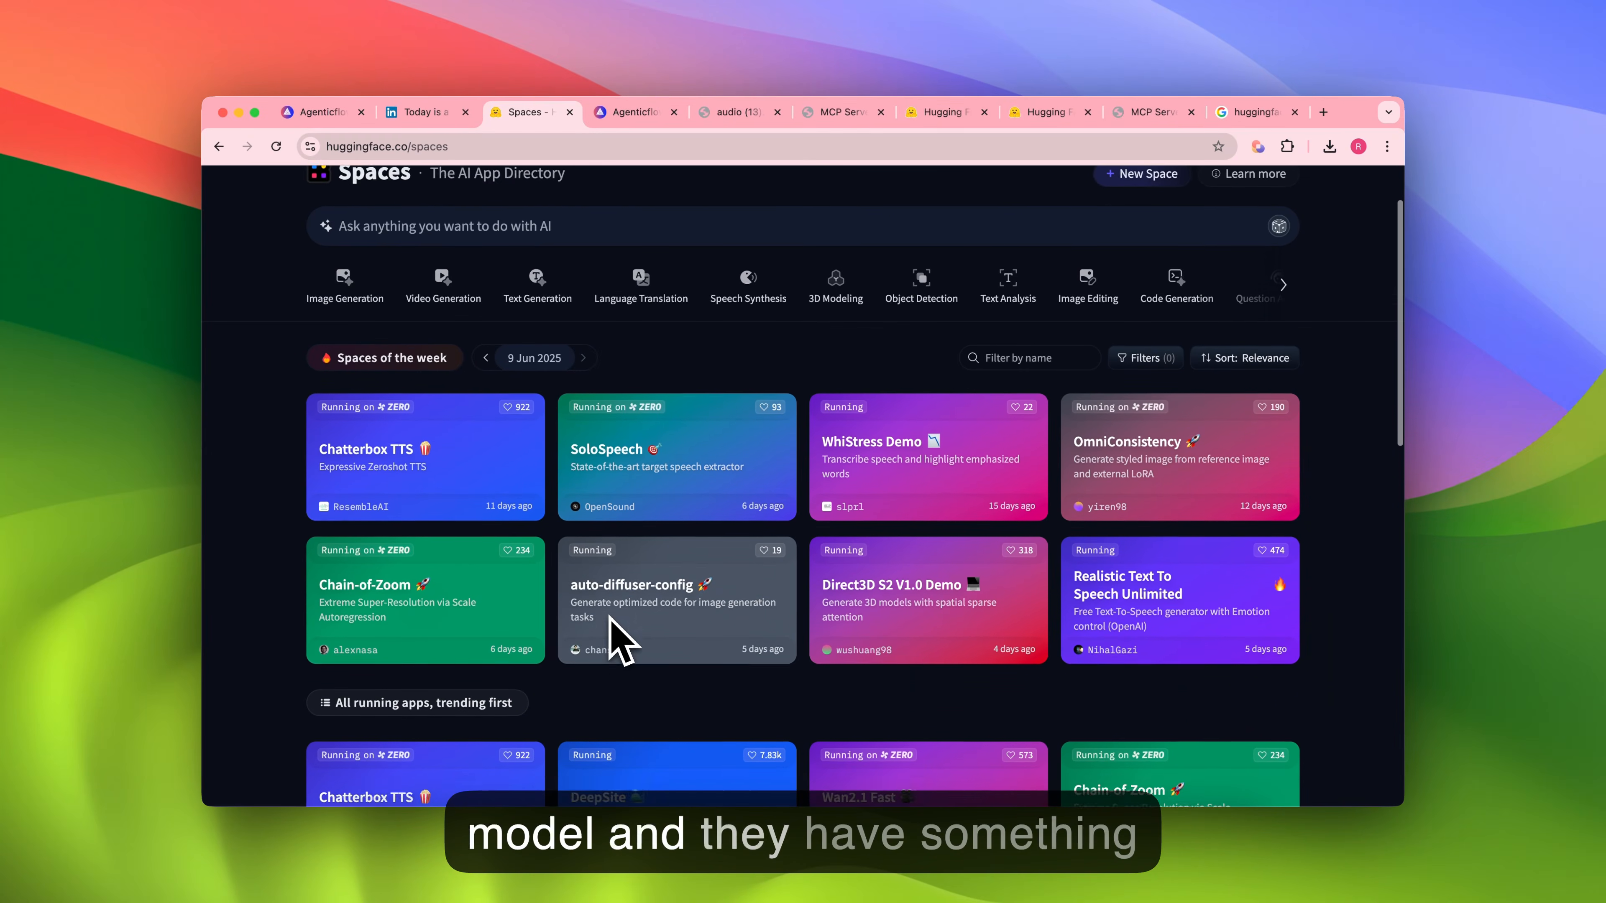
pyautogui.scroll(-2, 714, 512)
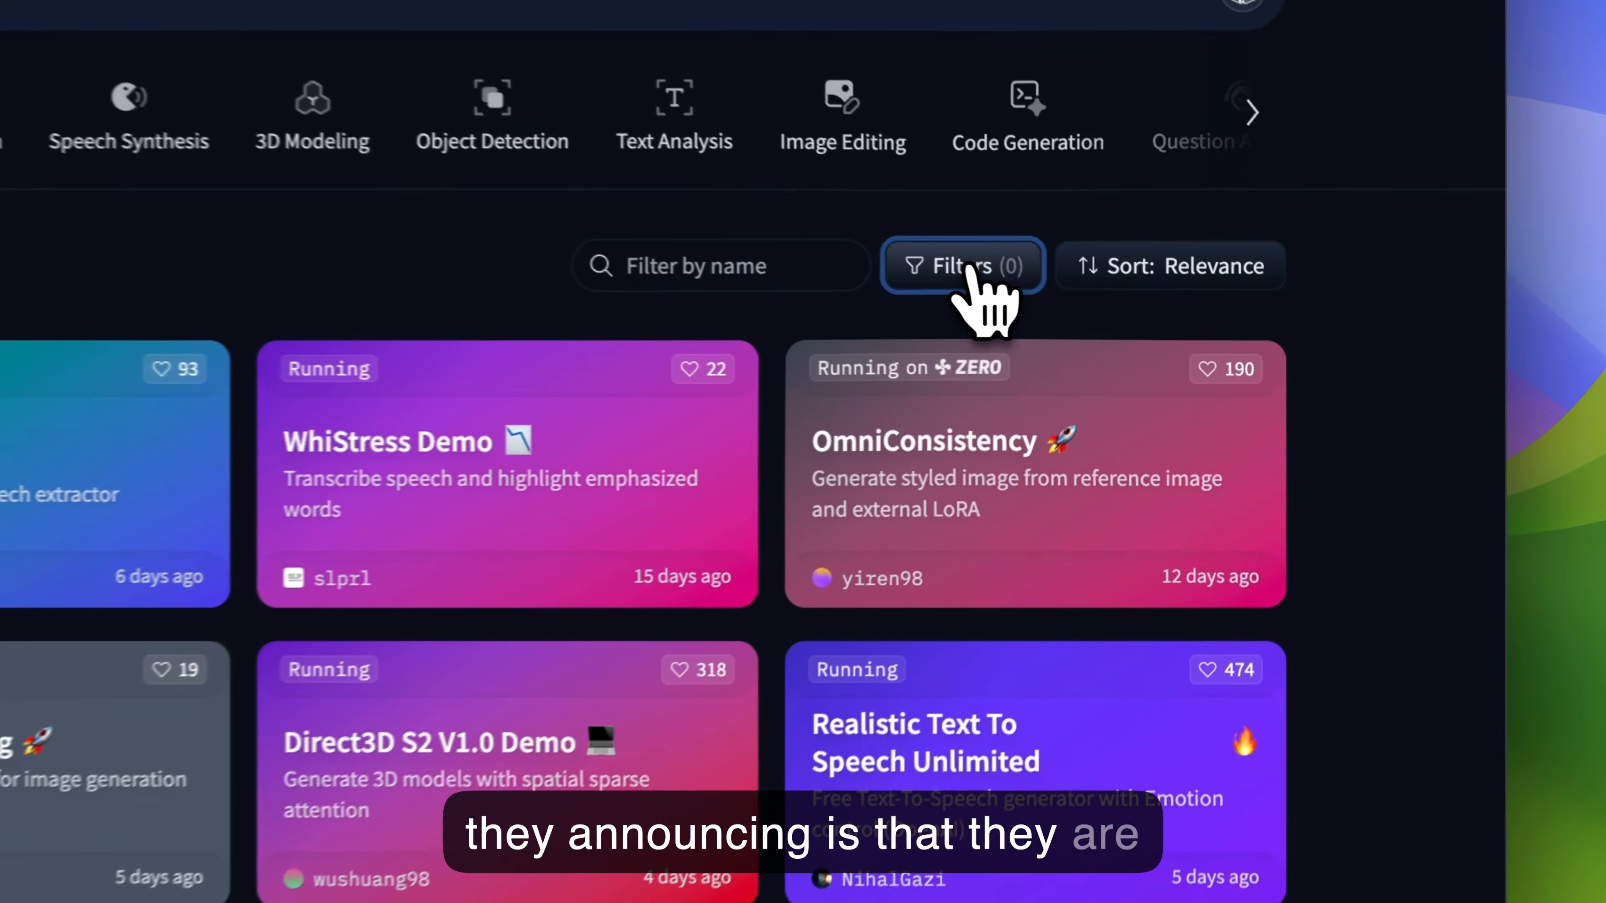
# - Filter the Spaces to MCP Compatible ones and browse the filtered apps as far as the page navigation
pyautogui.click(1154, 333)
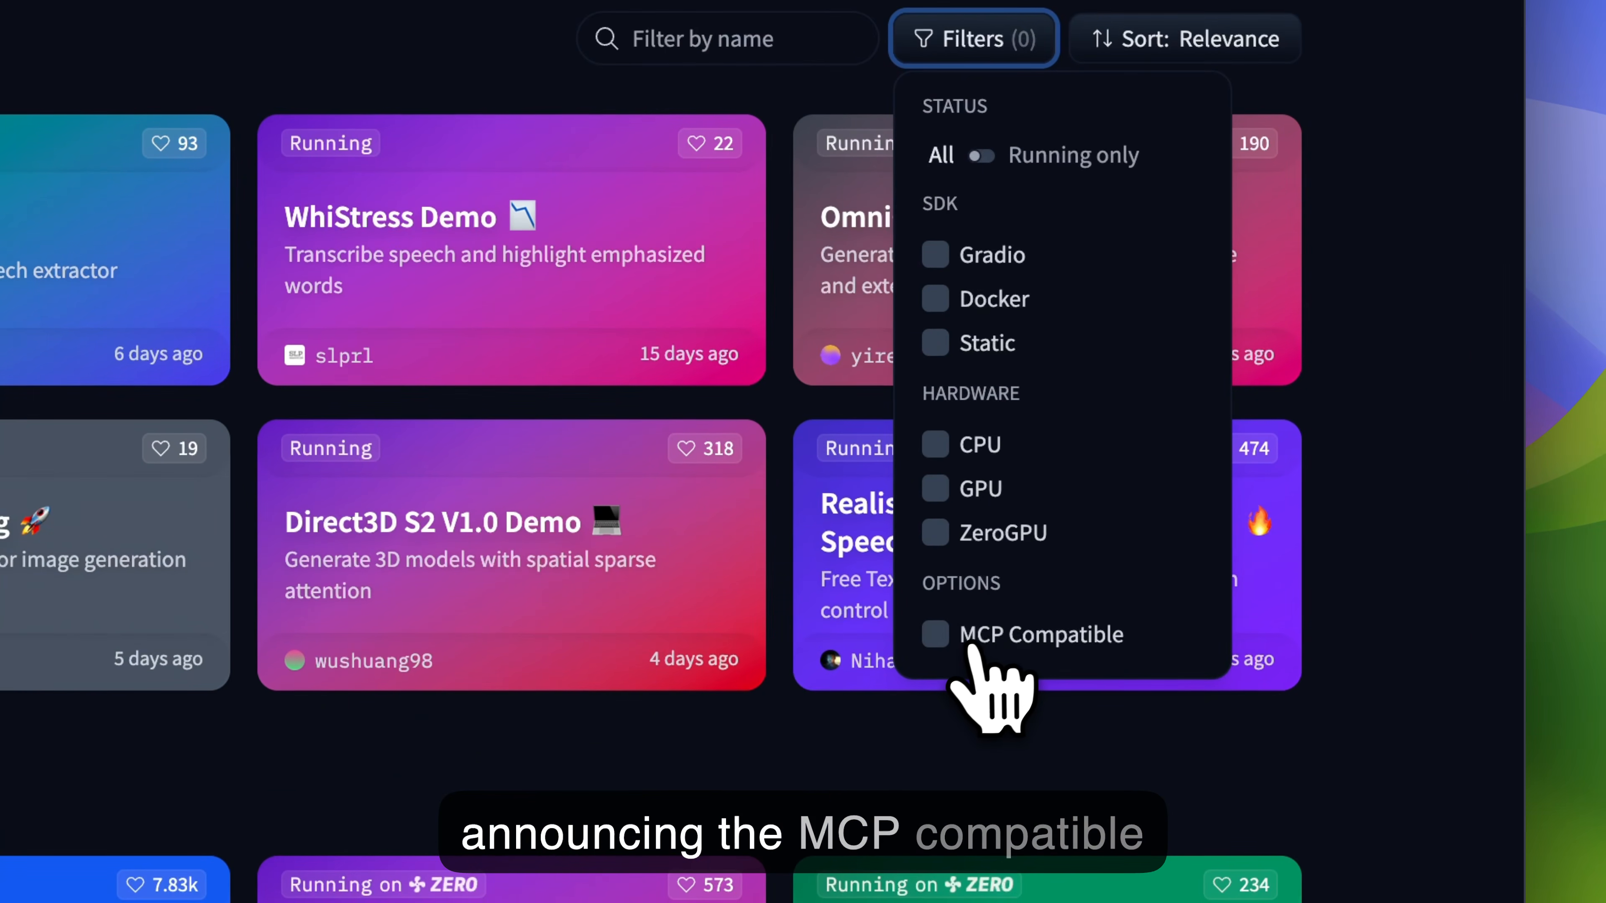
pyautogui.click(973, 641)
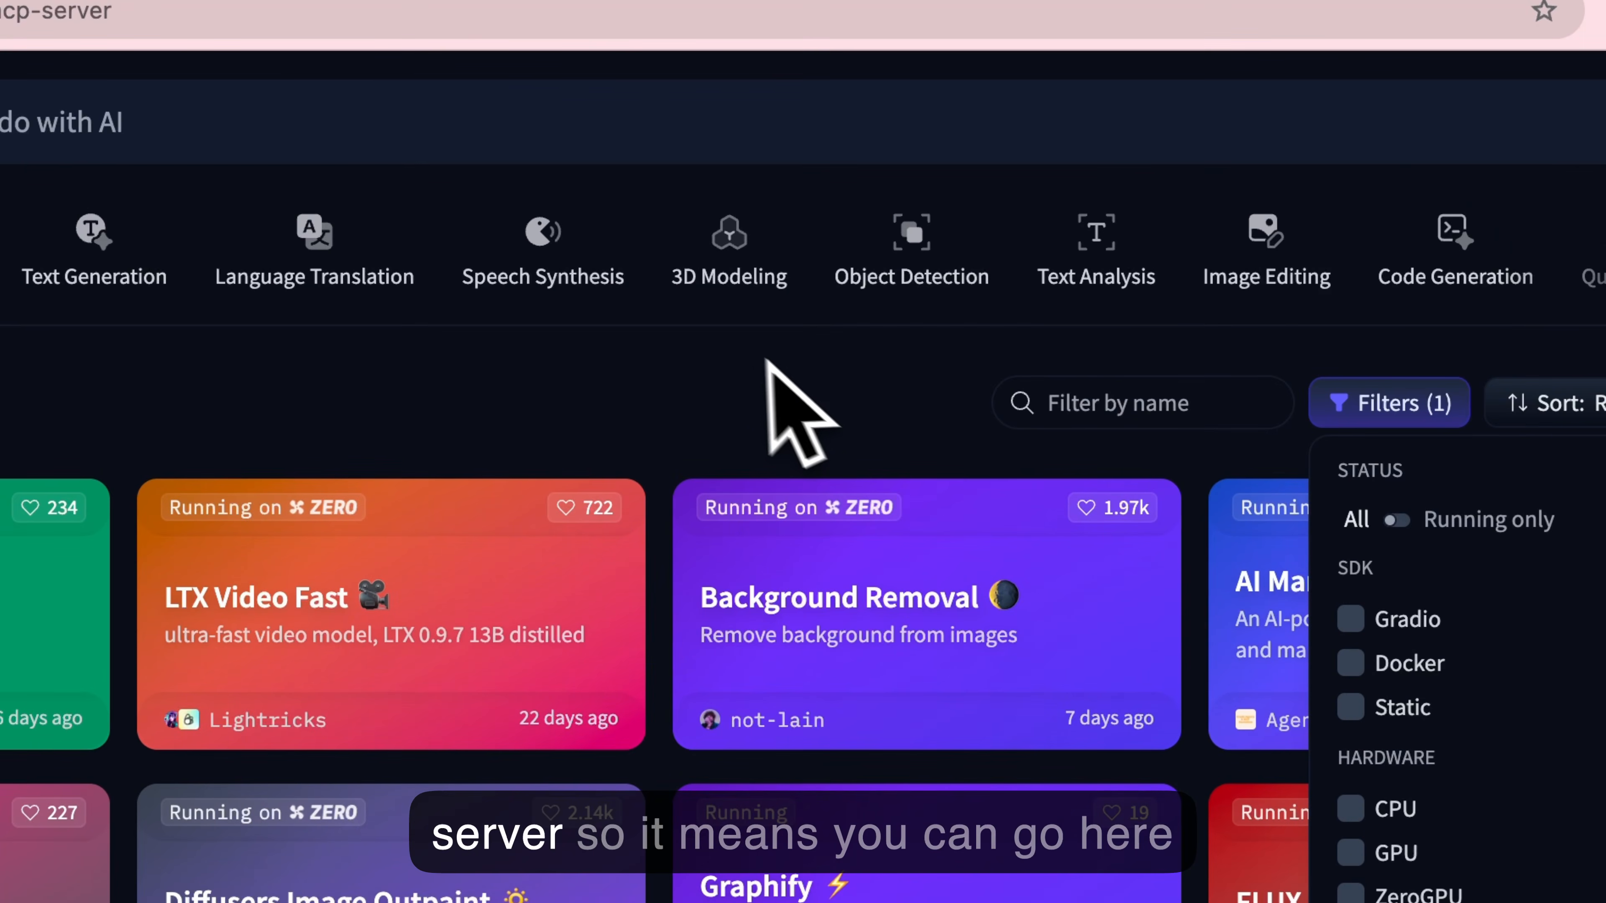
pyautogui.click(744, 351)
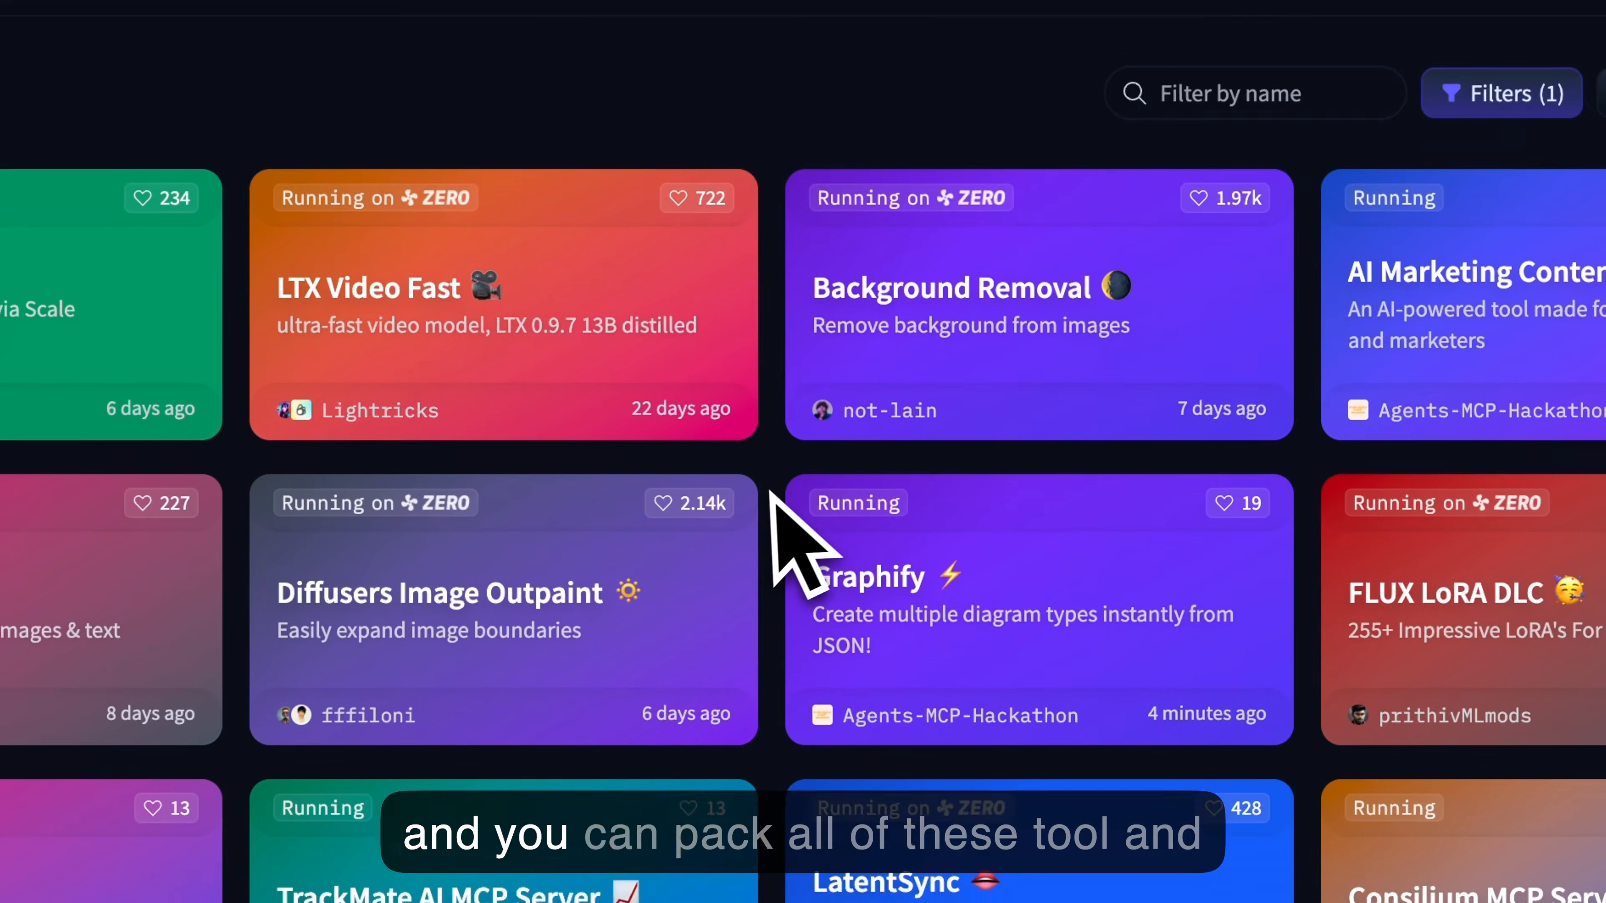
pyautogui.scroll(-5, 803, 443)
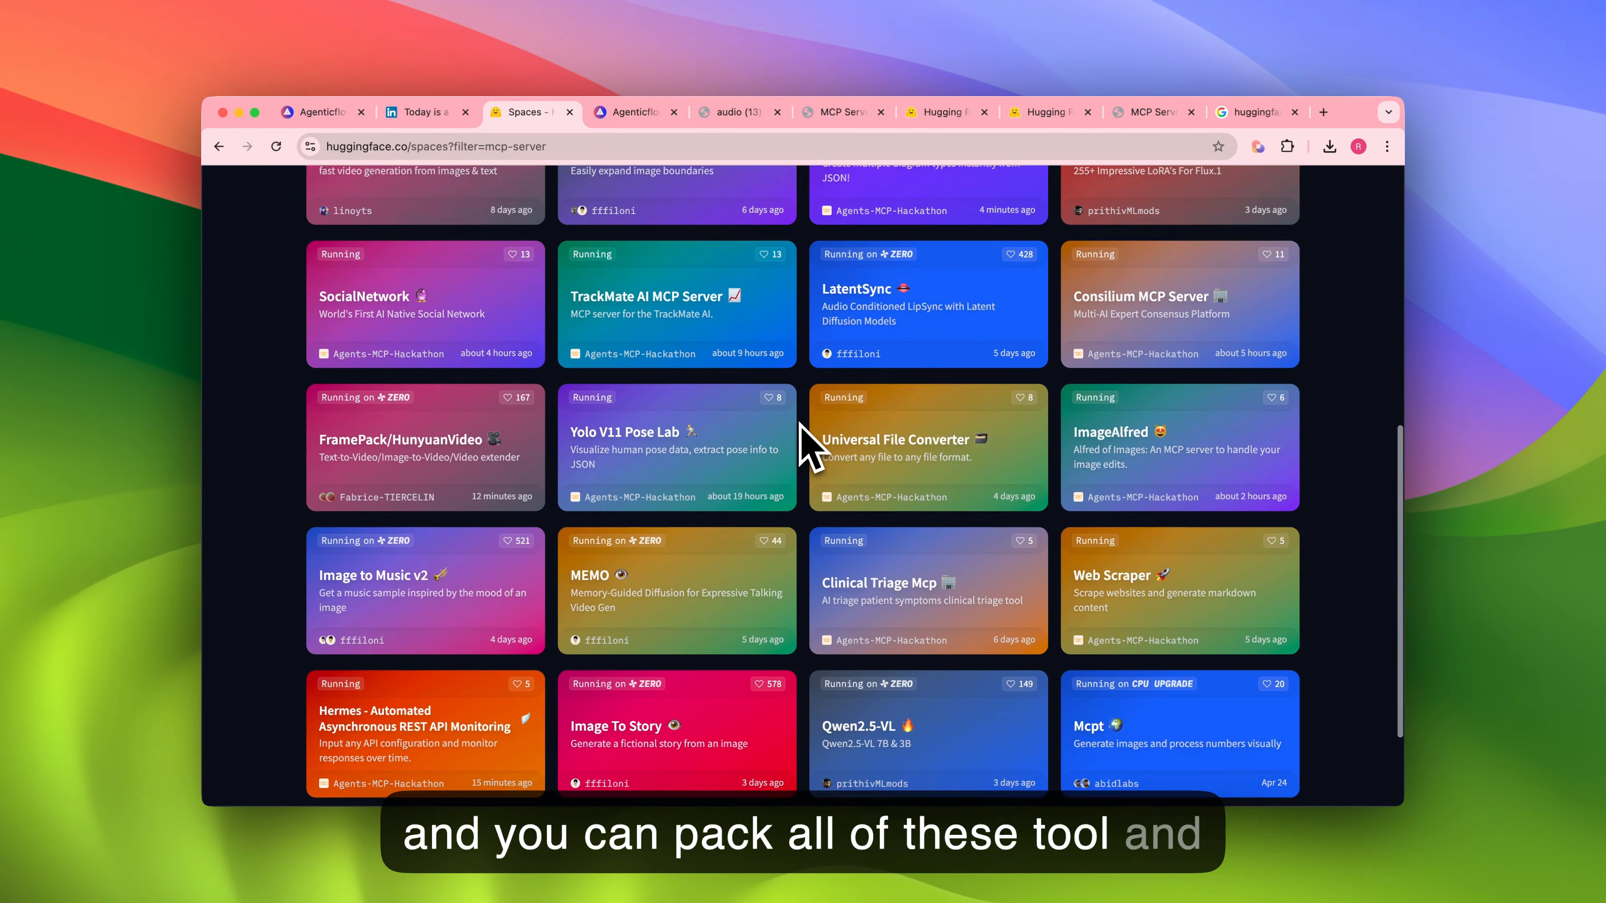
pyautogui.scroll(-3, 803, 443)
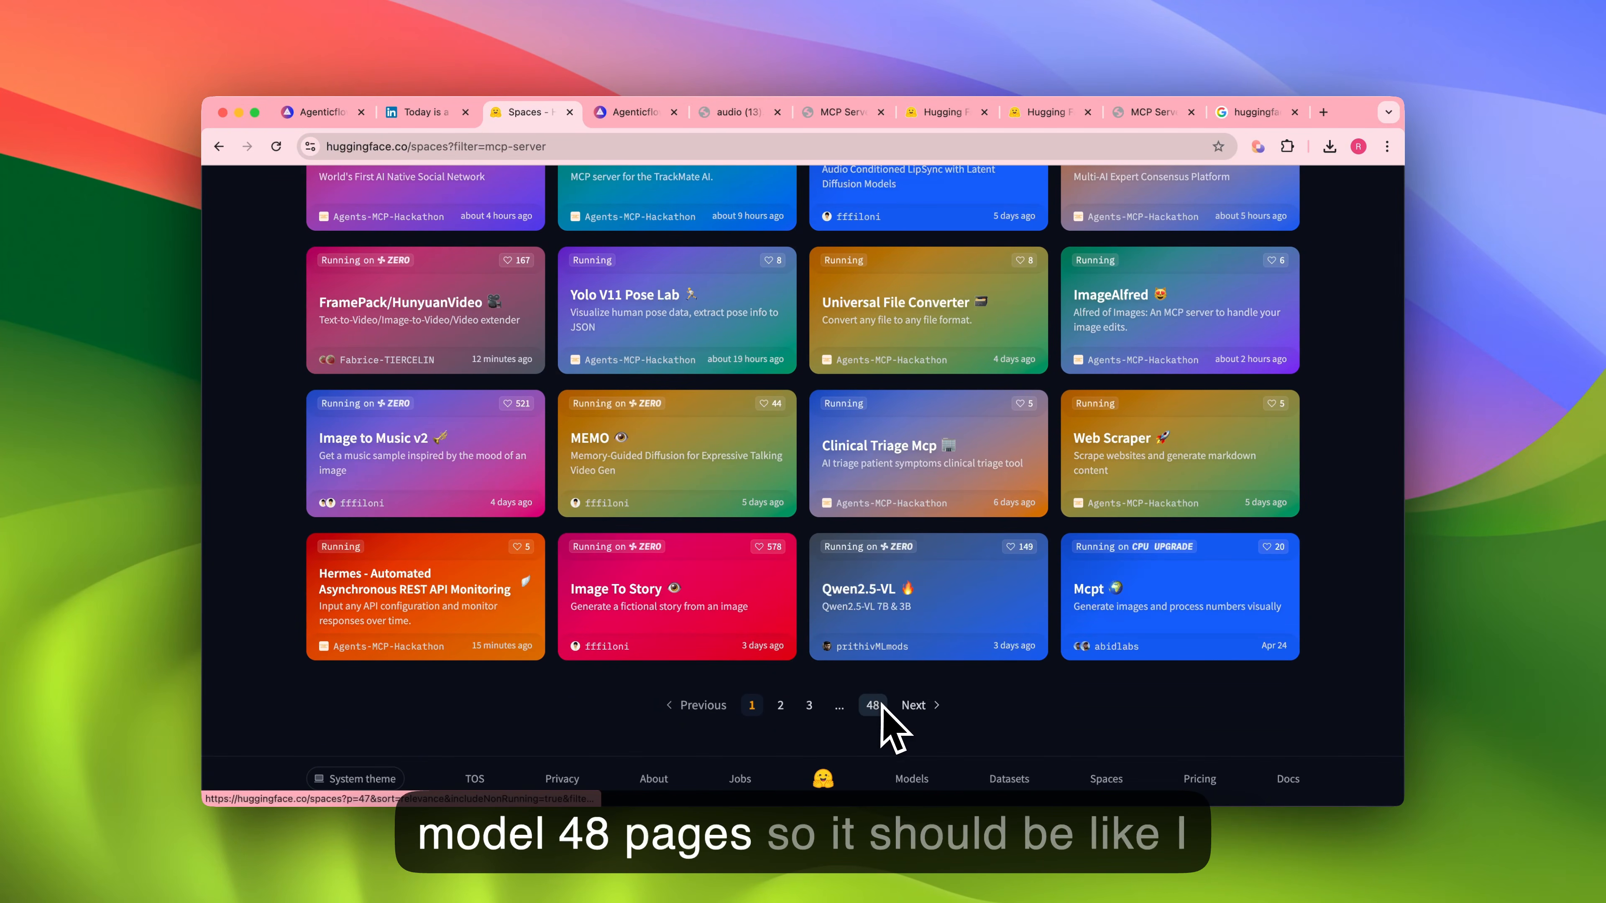
pyautogui.scroll(1, 914, 658)
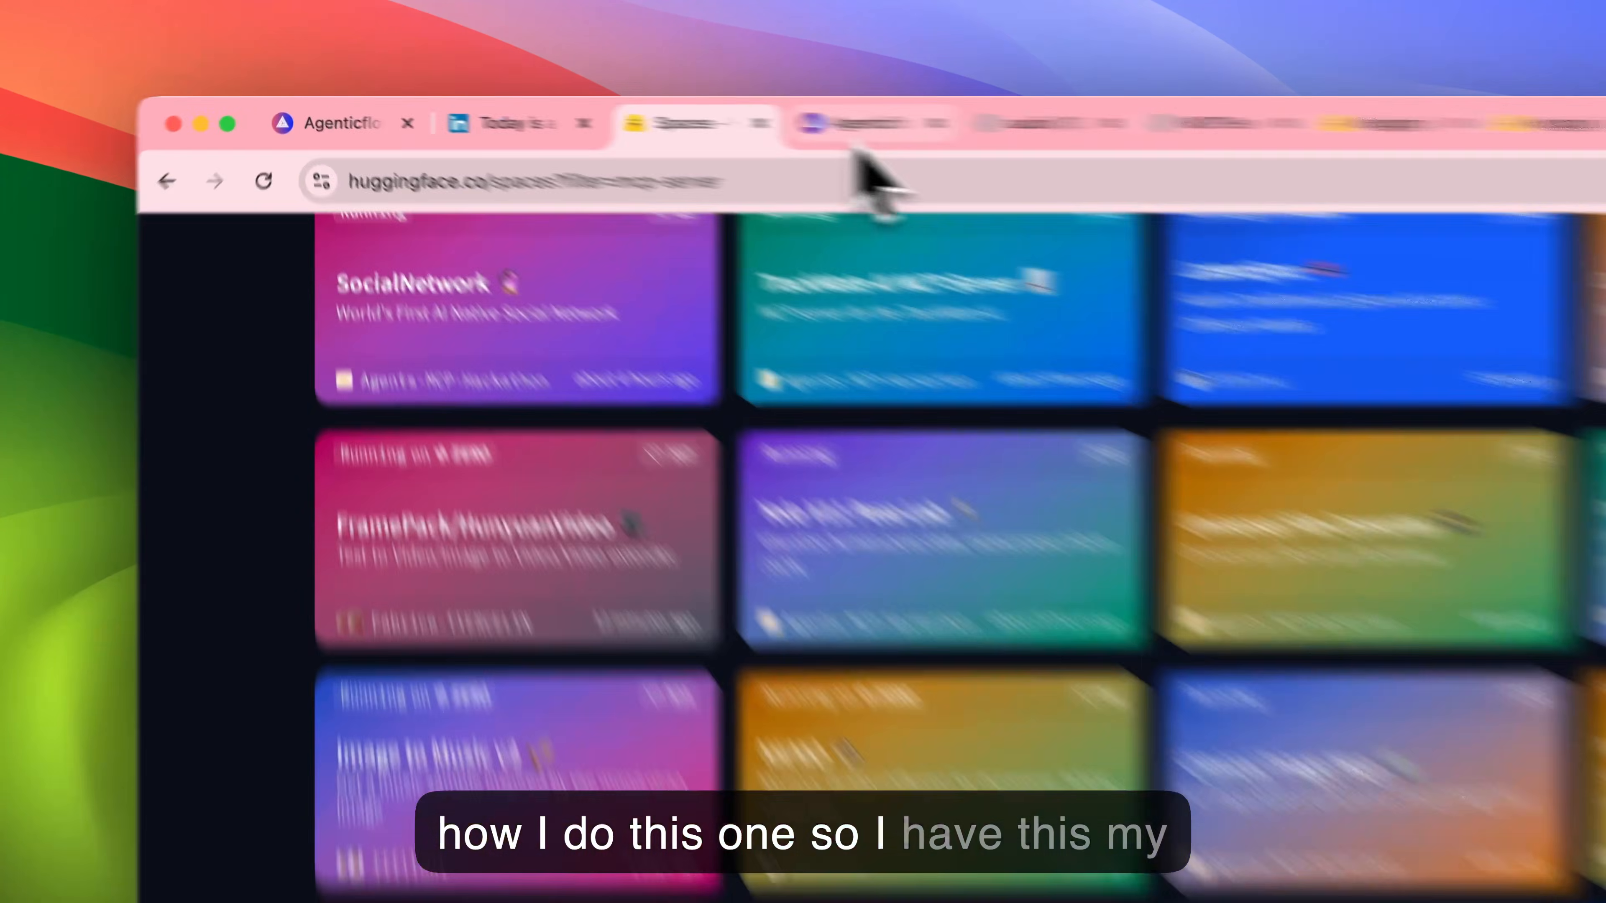
# - Switch to the LinkedIn post announcing the HF MCP server and copy its URL
pyautogui.click(632, 112)
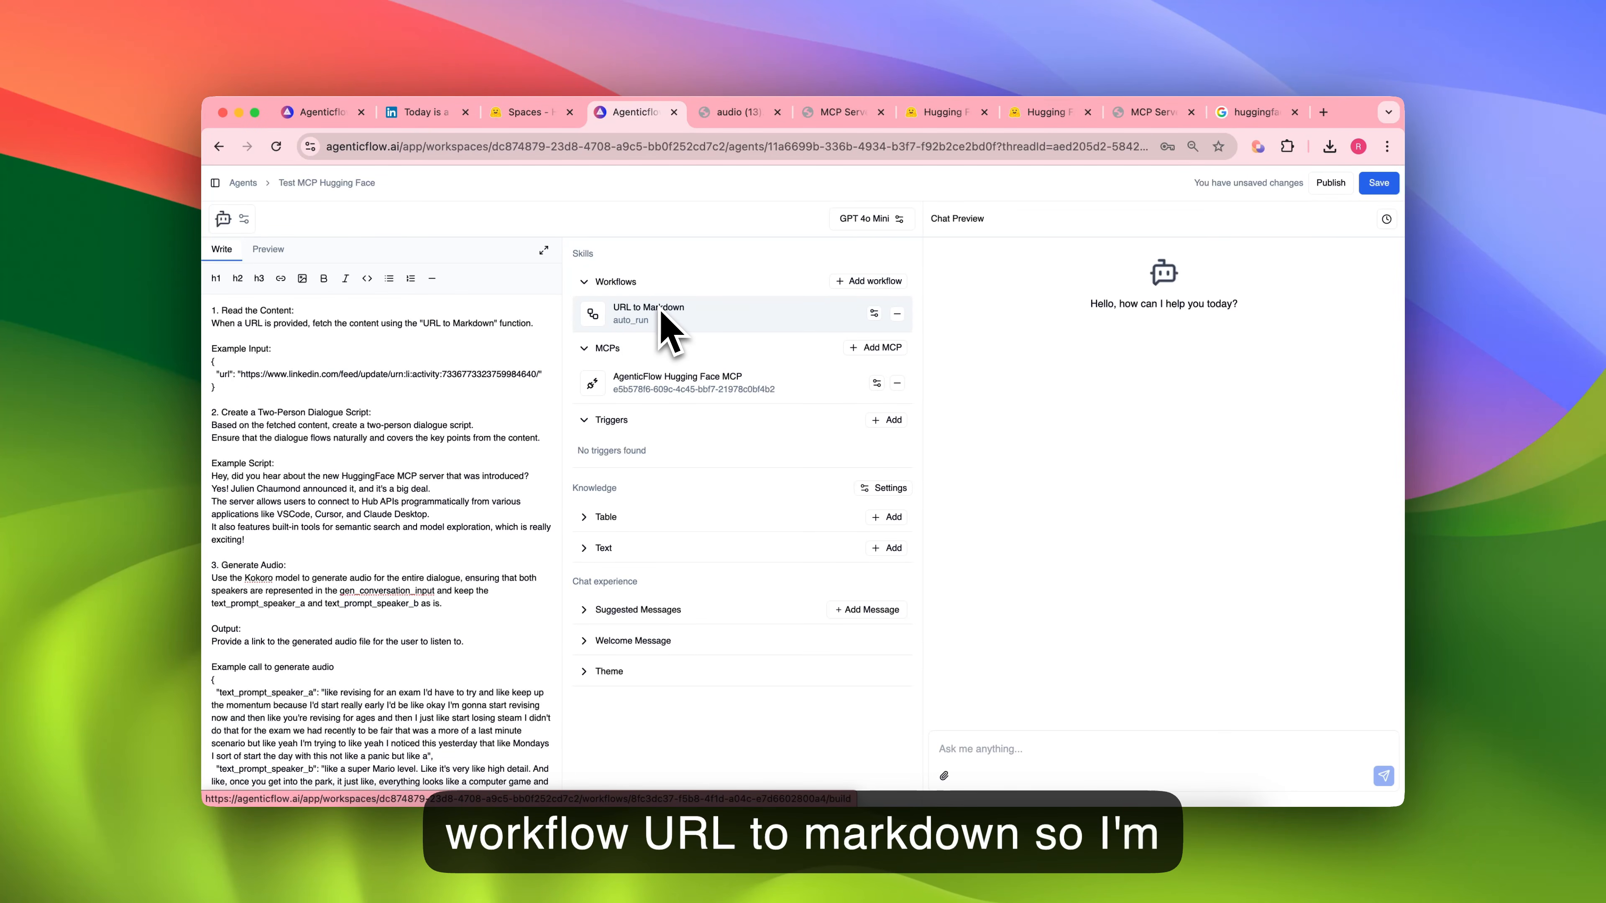
pyautogui.click(425, 114)
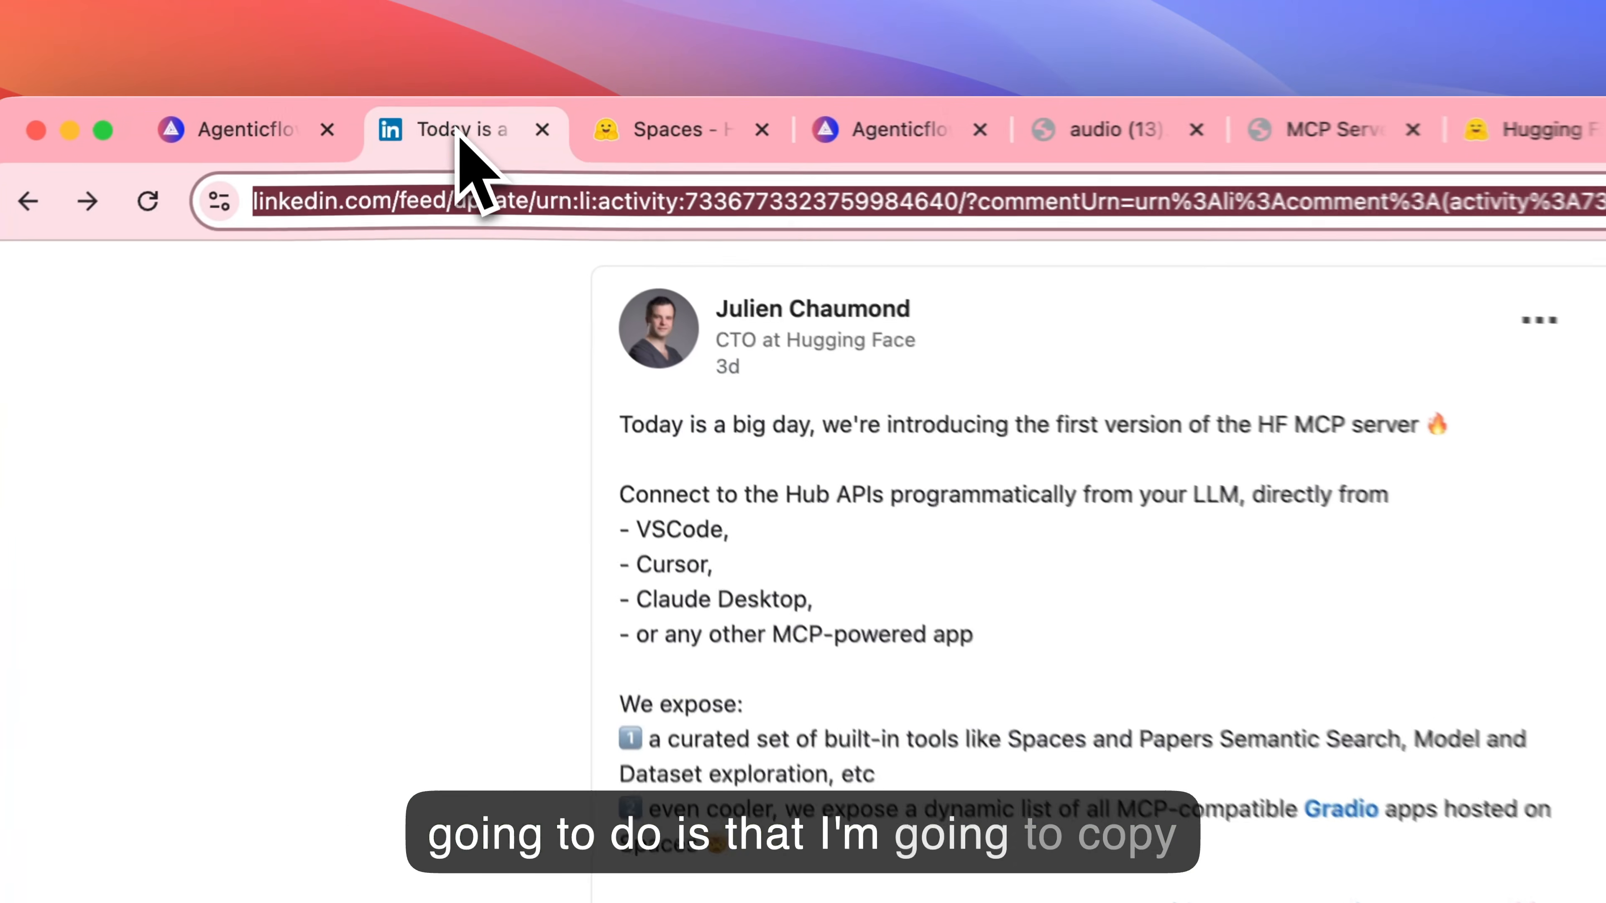
pyautogui.rightClick(538, 201)
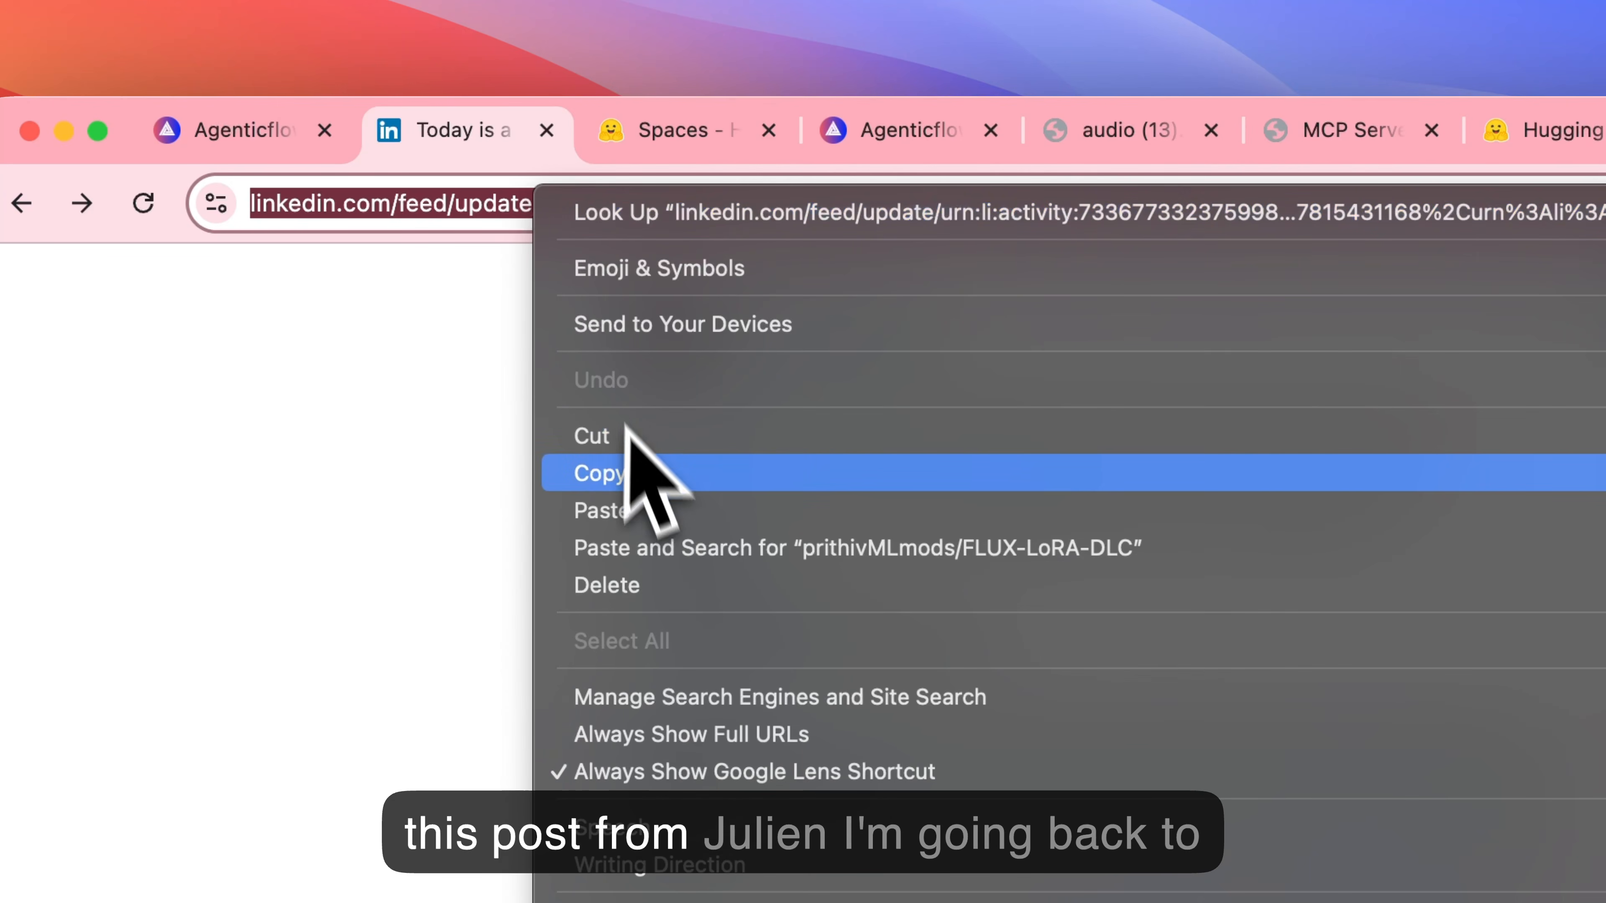
pyautogui.click(645, 474)
# - In AgenticFlow, start the chat message with "hey, I will give you this linked in post, you help me to fetch this, the come up with a"
pyautogui.click(909, 129)
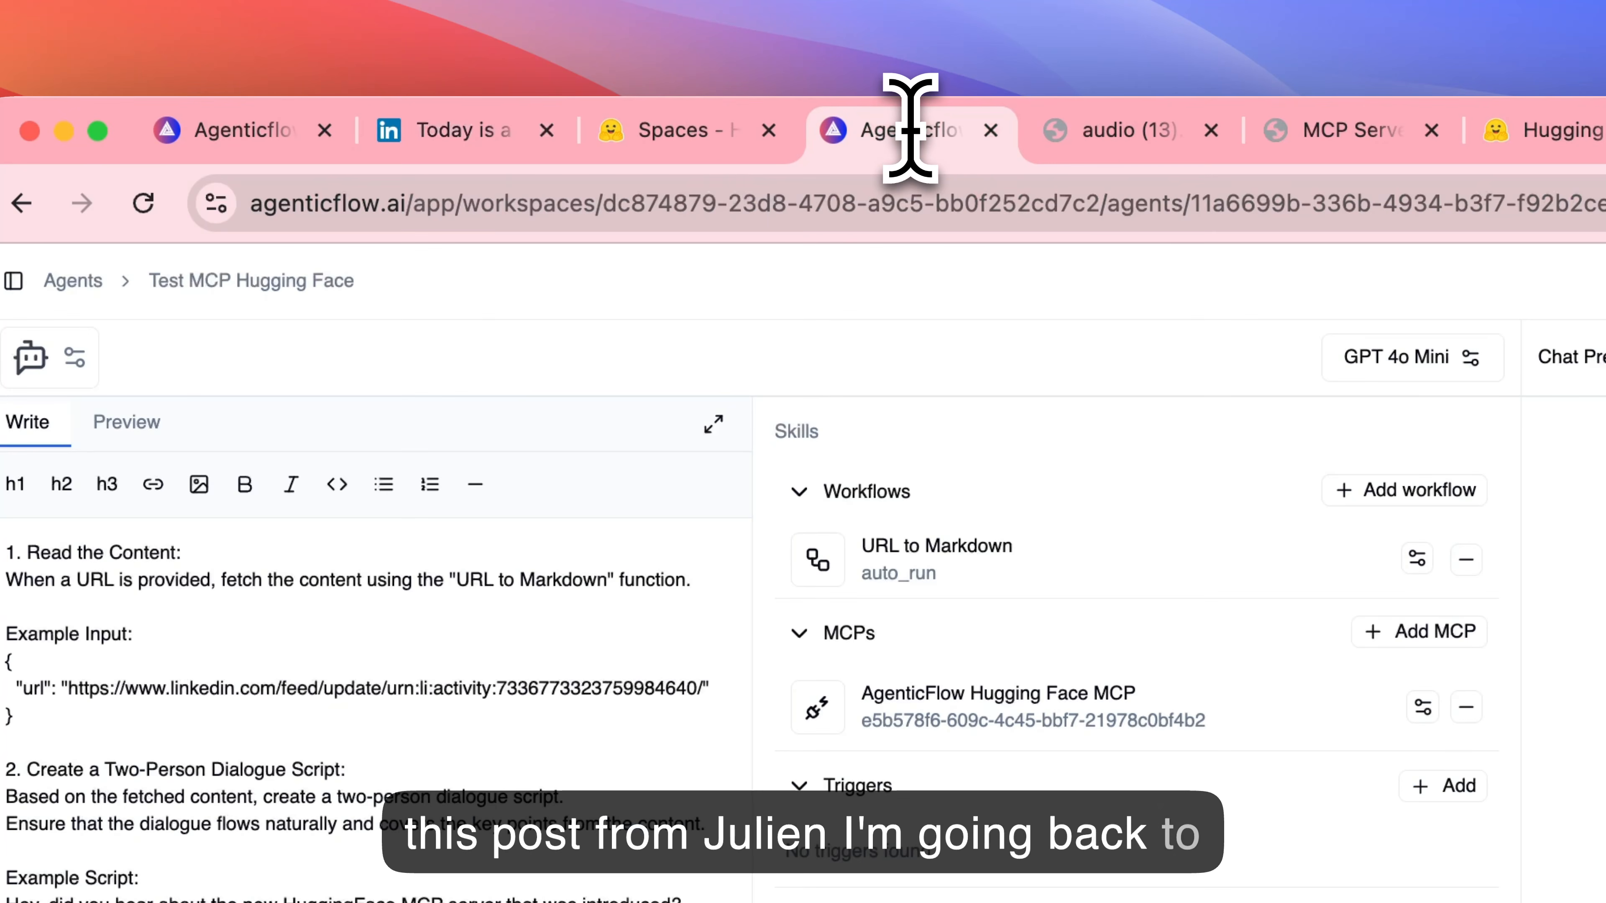
pyautogui.click(793, 696)
pyautogui.write('hey, ')
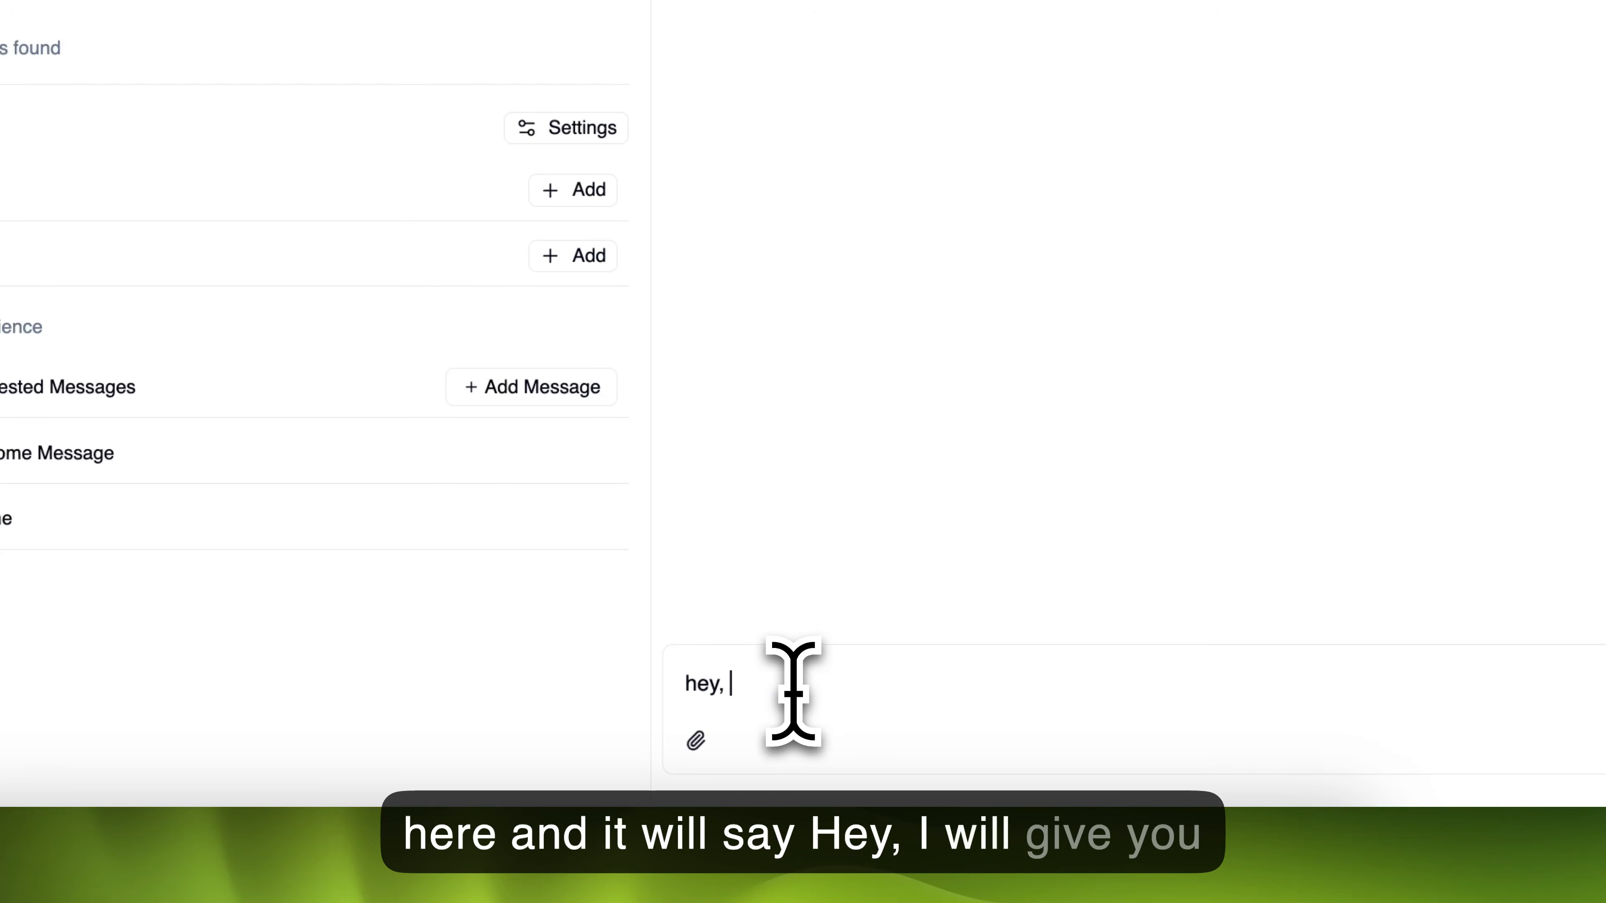
pyautogui.write('I will give you this linked in post, you help me to fetch this, the come up ')
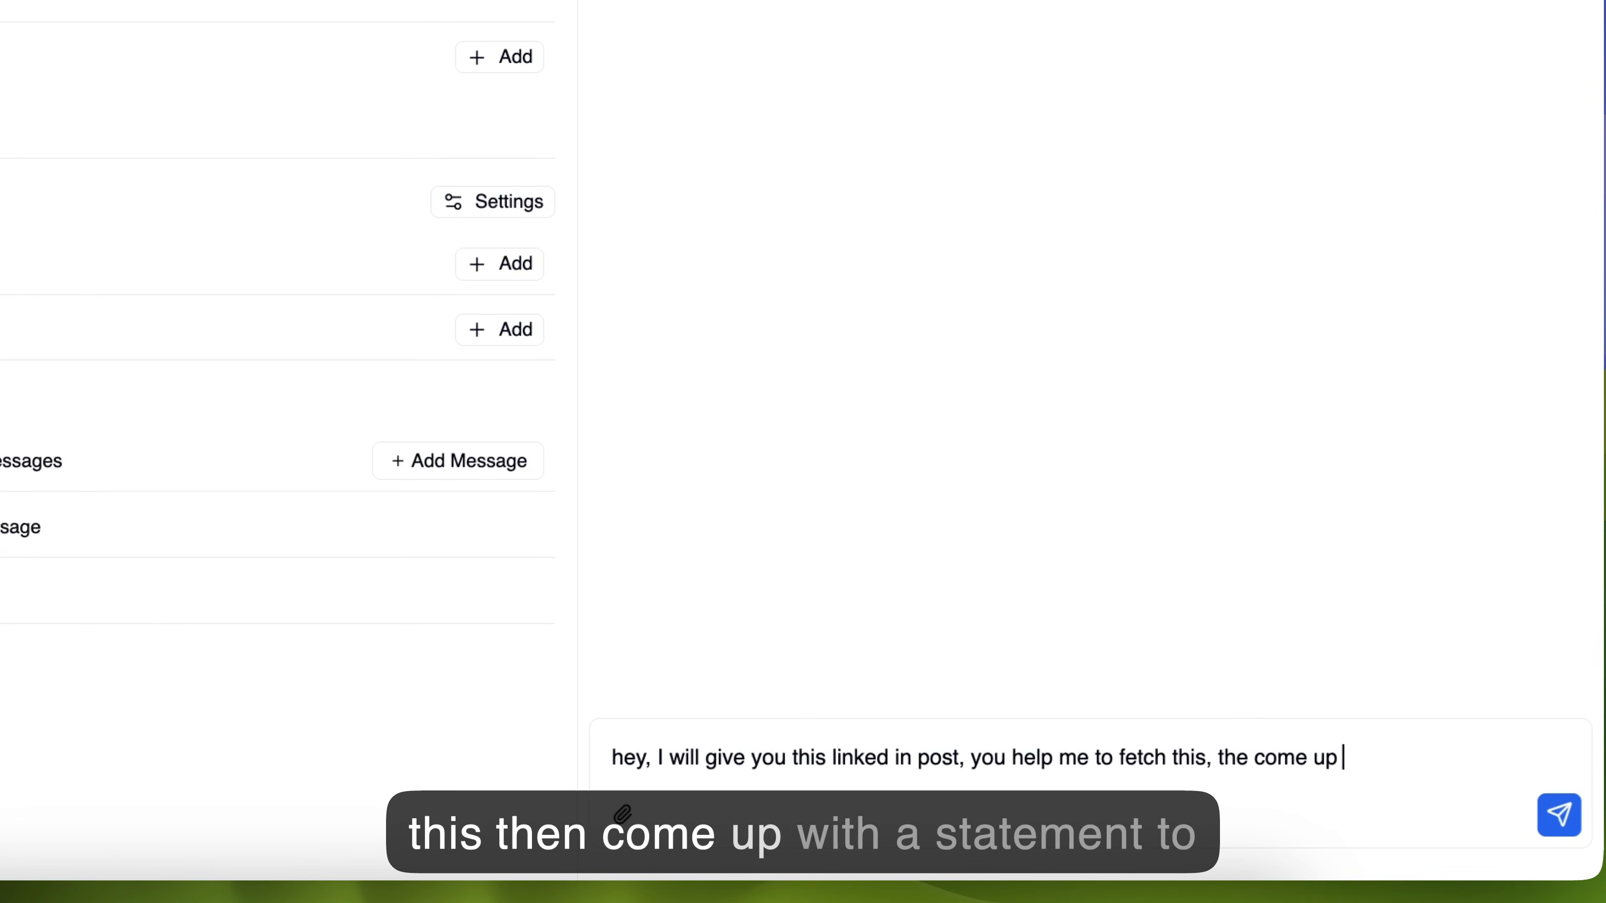
pyautogui.write('wit h')
pyautogui.press('BackSpace')
pyautogui.press('BackSpace')
pyautogui.write('h a')
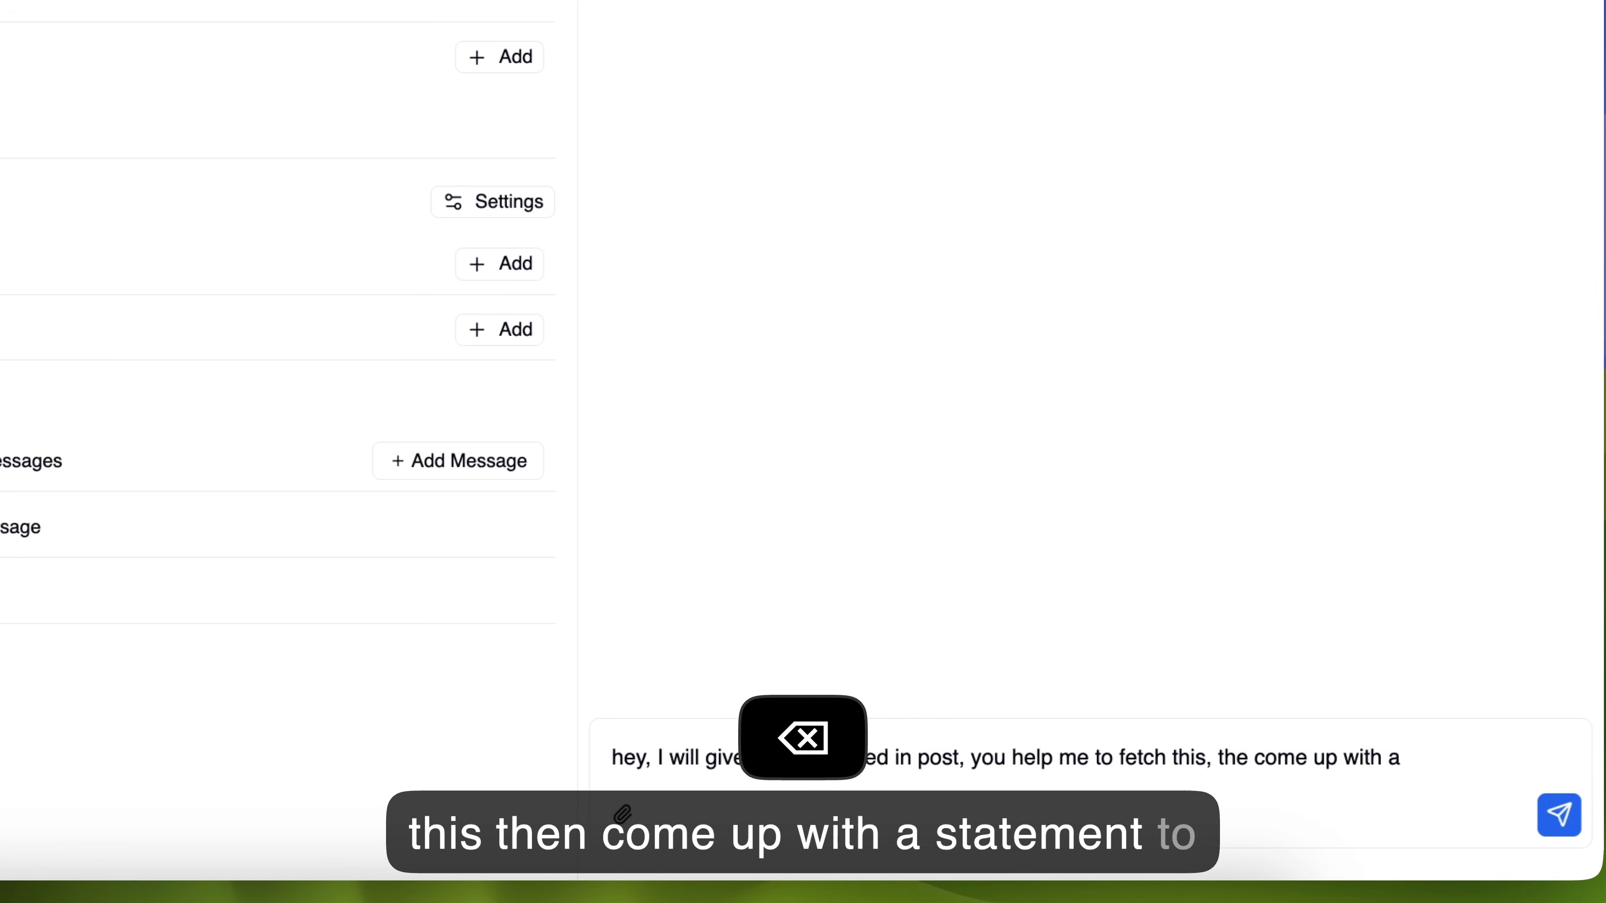
# - Complete the message with "statement to announce about this Hugging Face MCP, finally use Kokoro MCP to generate an audio", paste the post URL, and send it
pyautogui.write(' statement to announce about this Hugging F')
pyautogui.press('BackSpace')
pyautogui.write('Face MCP')
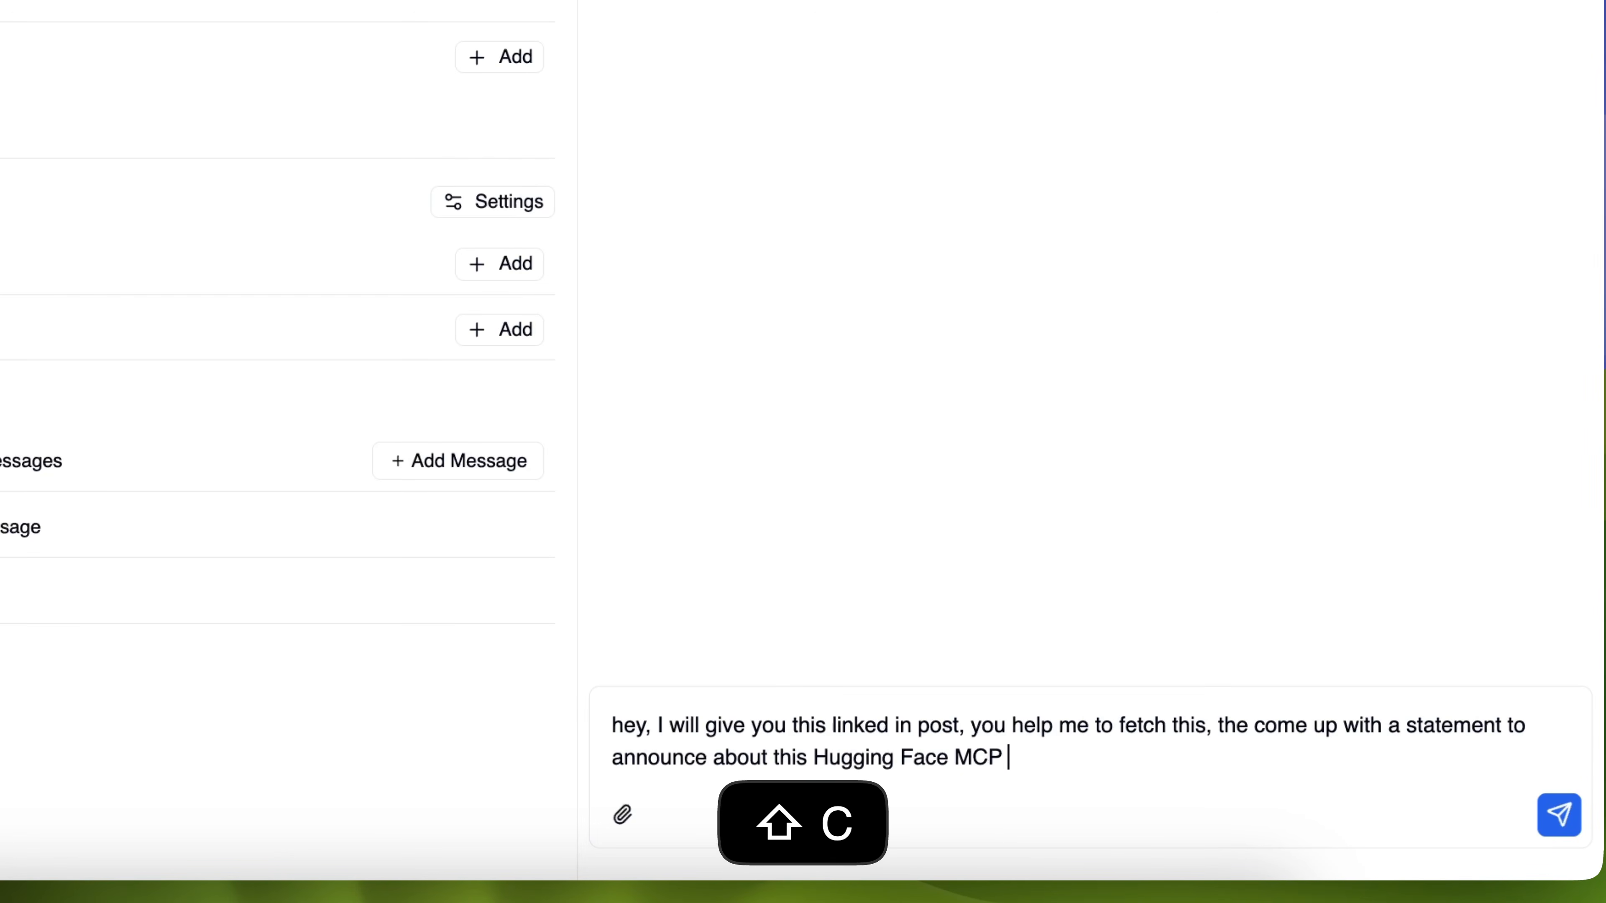
pyautogui.press('BackSpace')
pyautogui.write(', finally use Kokoro MCP to generate an audio')
pyautogui.press('super+v')
pyautogui.press('Return')
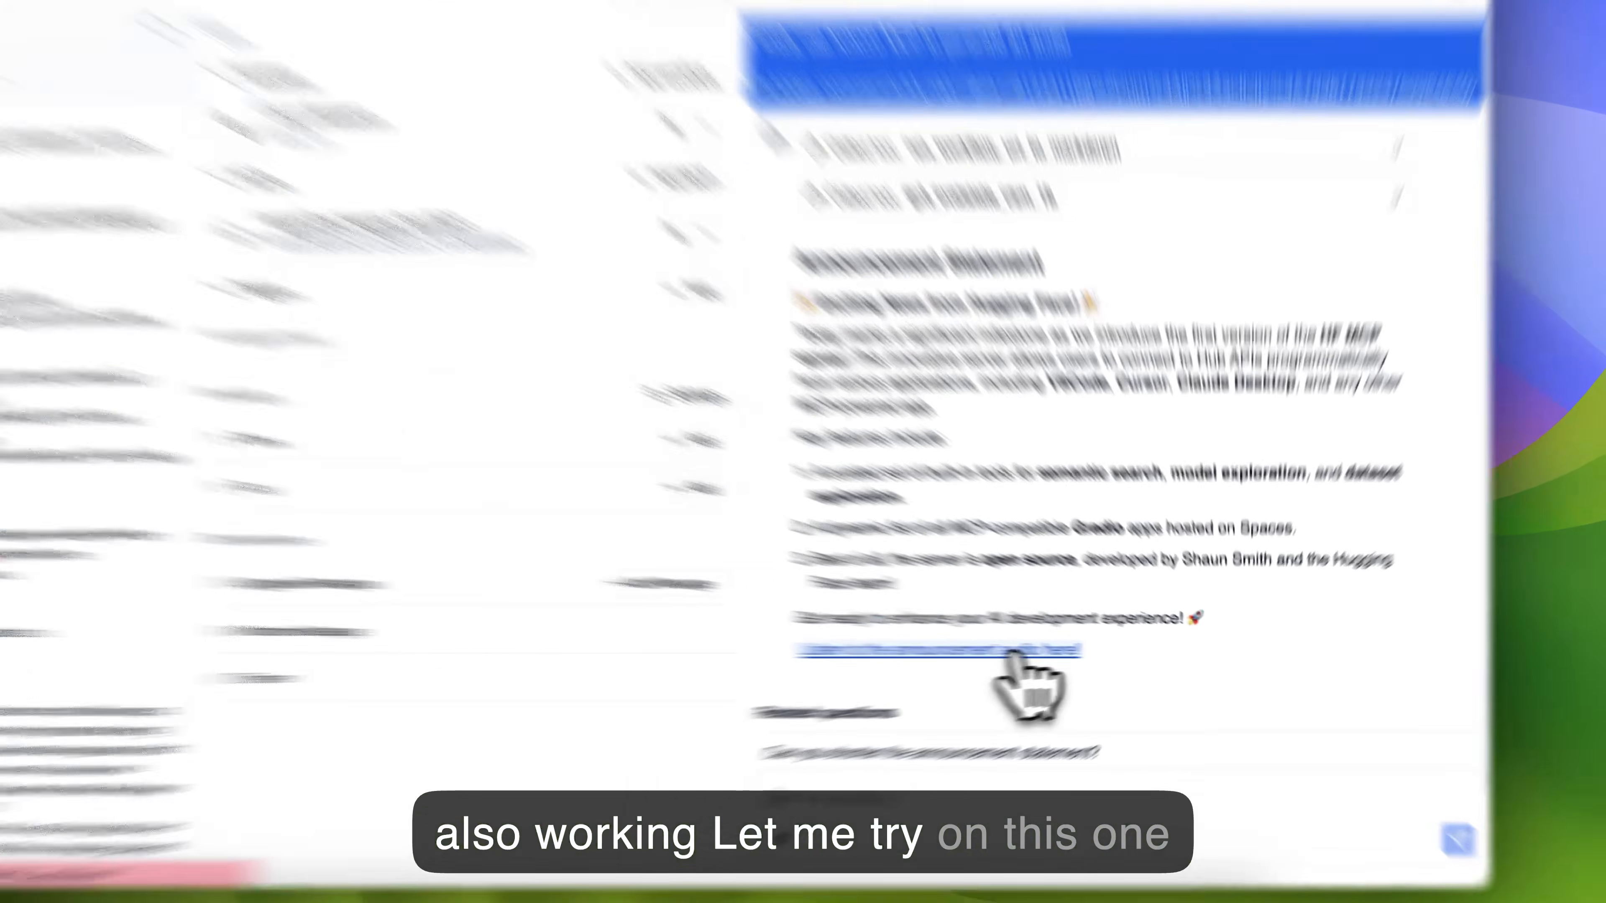
# - Download the announcement audio from the agent's reply link and play the downloaded file in a new browser tab
pyautogui.rightClick(1098, 654)
pyautogui.click(801, 373)
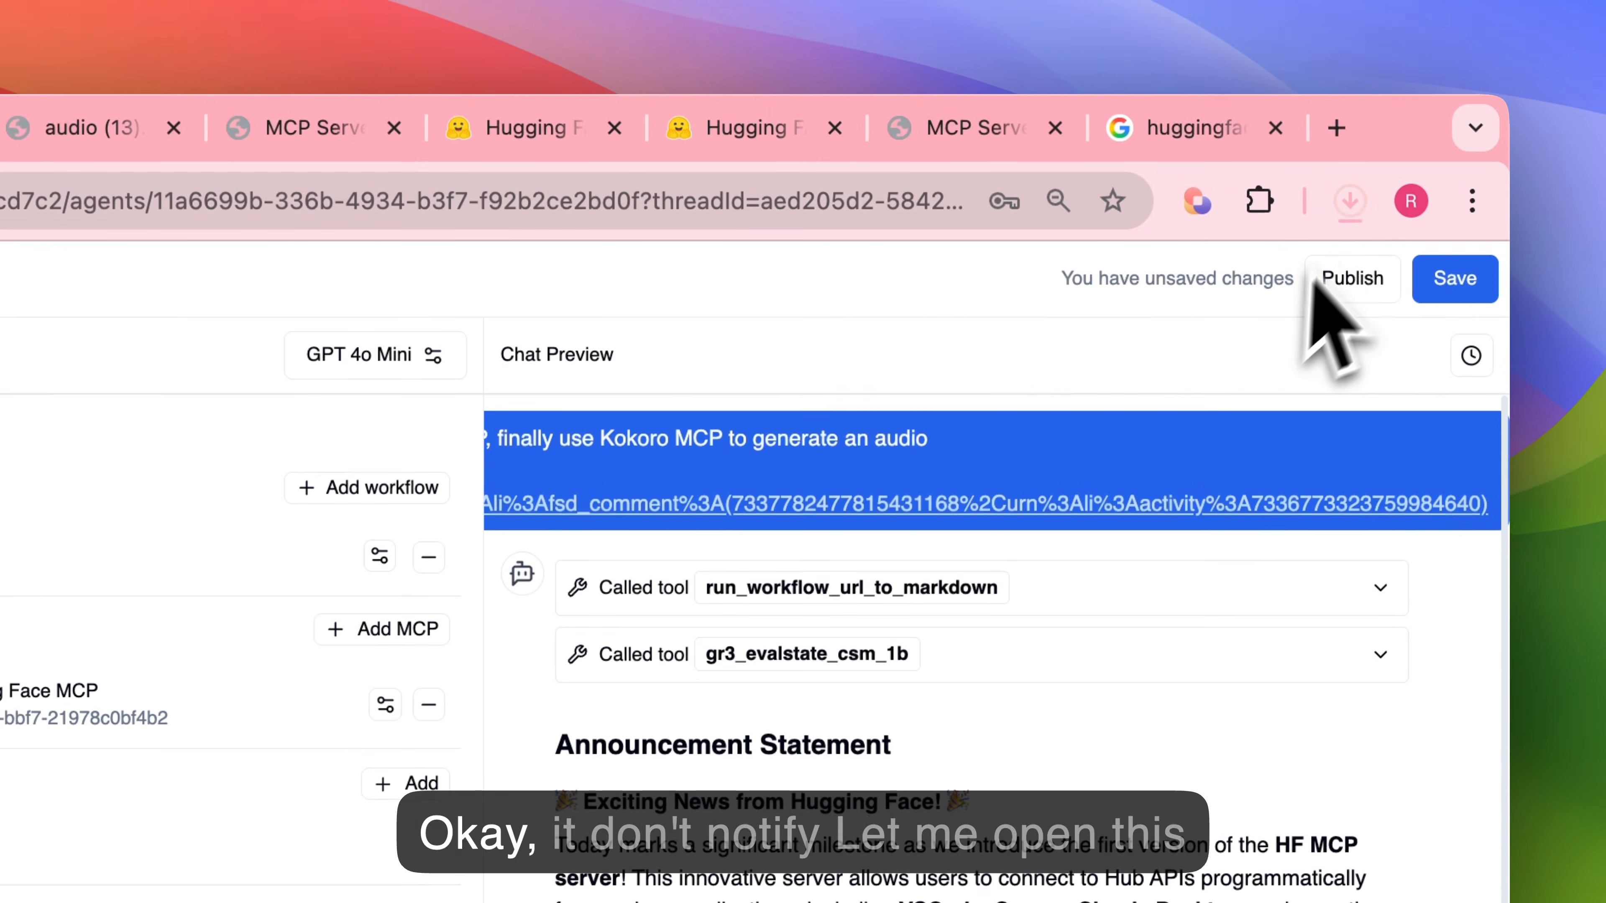
pyautogui.click(1350, 204)
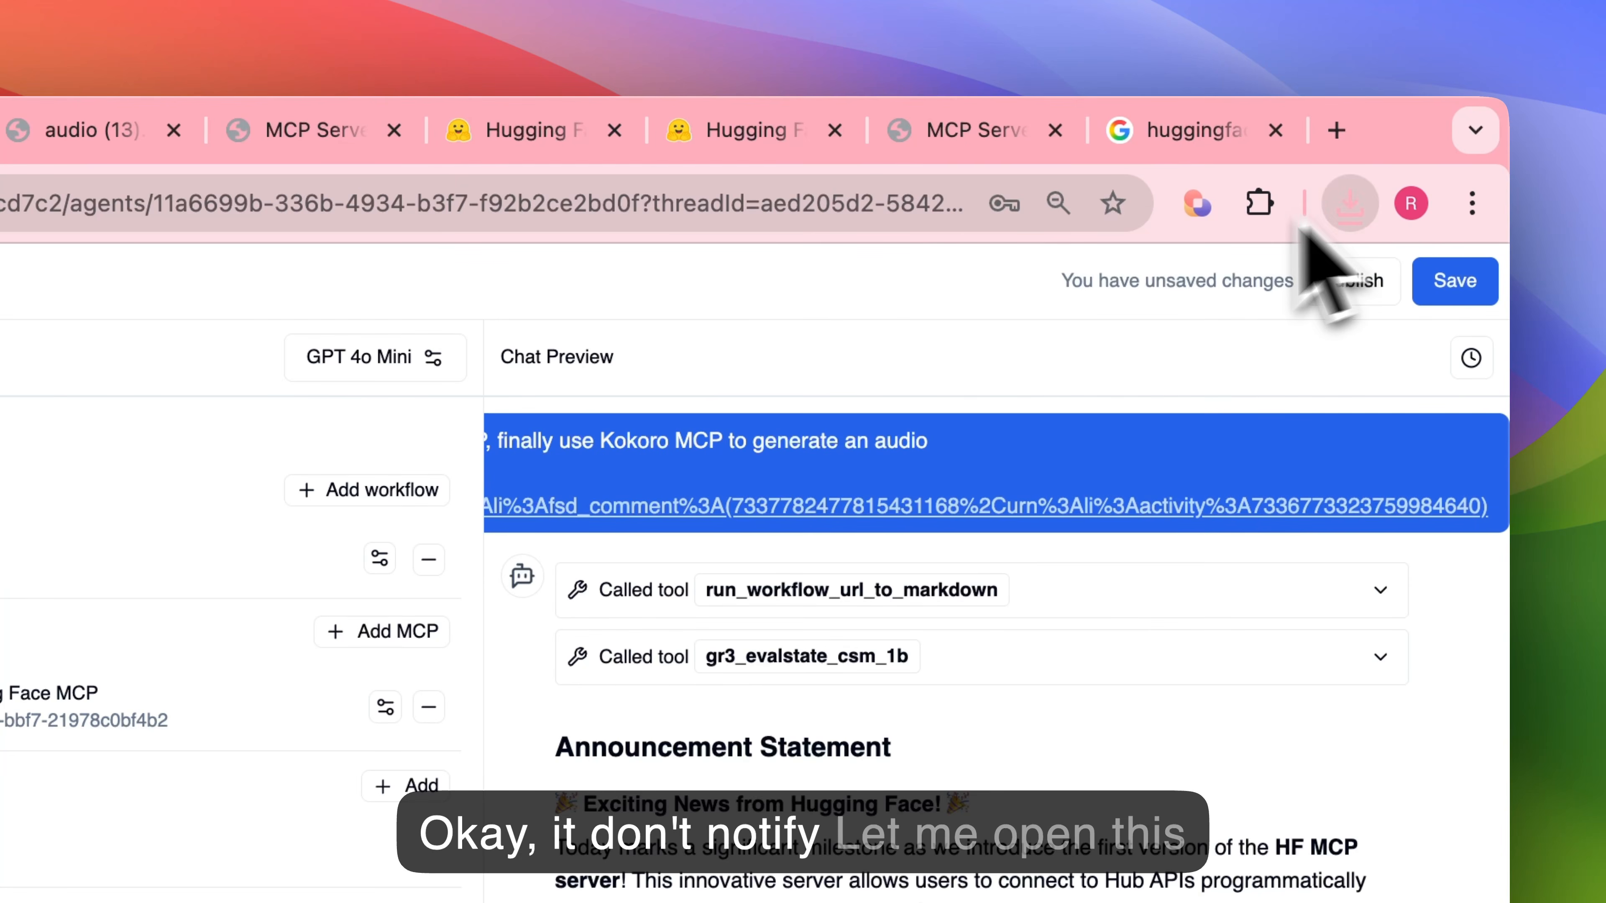
pyautogui.click(1350, 204)
pyautogui.moveTo(1062, 341); pyautogui.dragTo(174, 150)
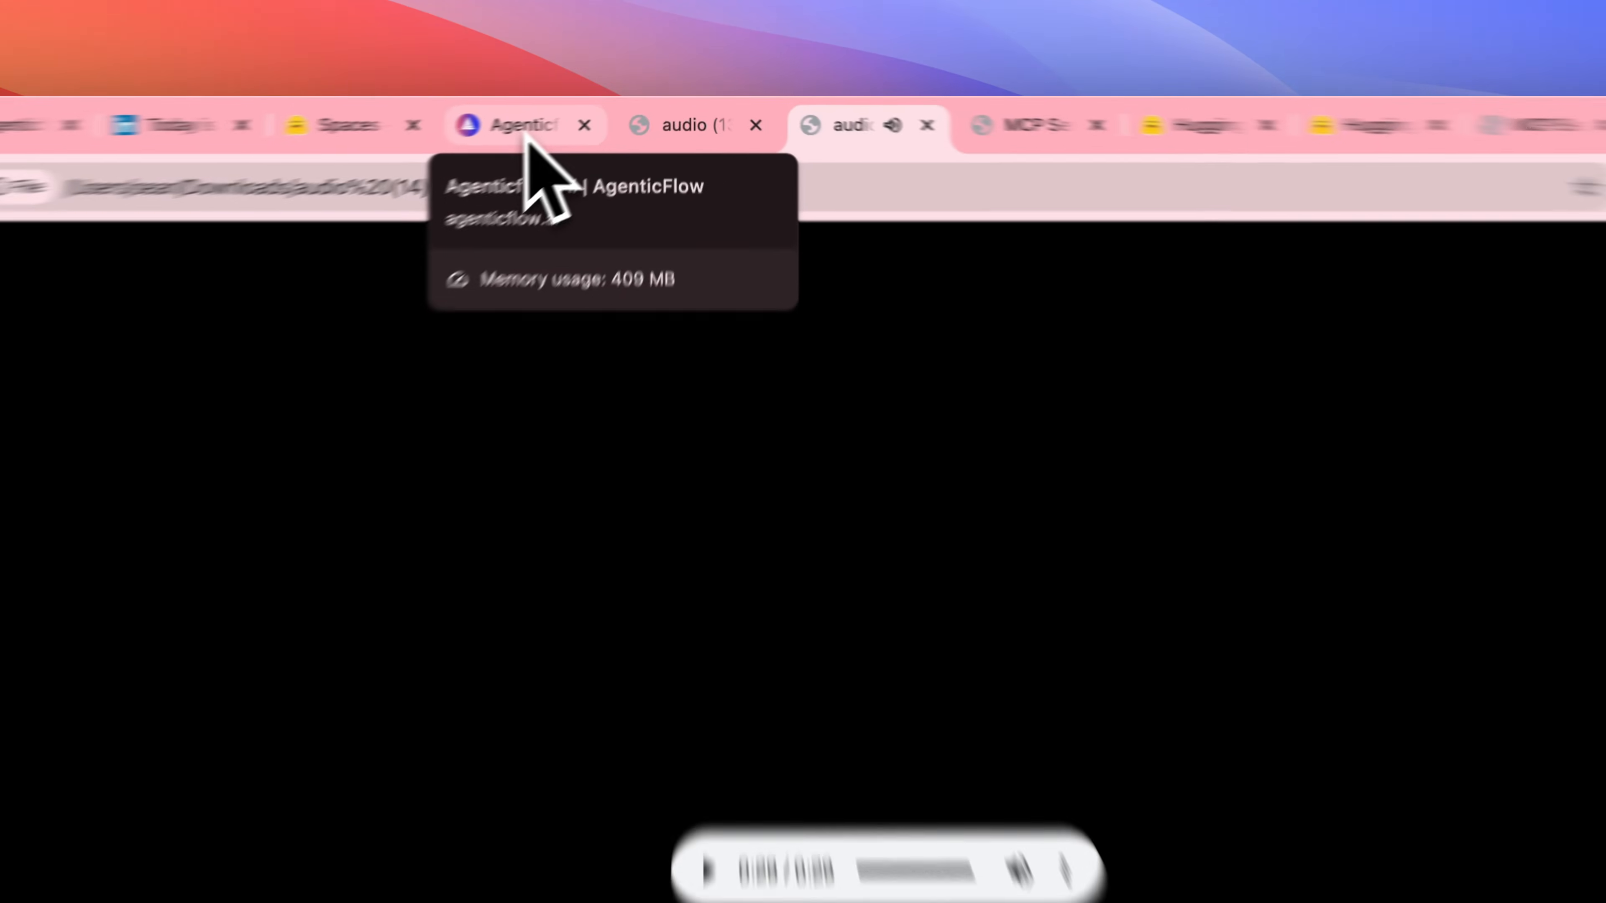
# - Send the agent "I would like to have two-person dialogue script , help me create new script and gen audio again using CSM model" and expand its tool call
pyautogui.click(604, 118)
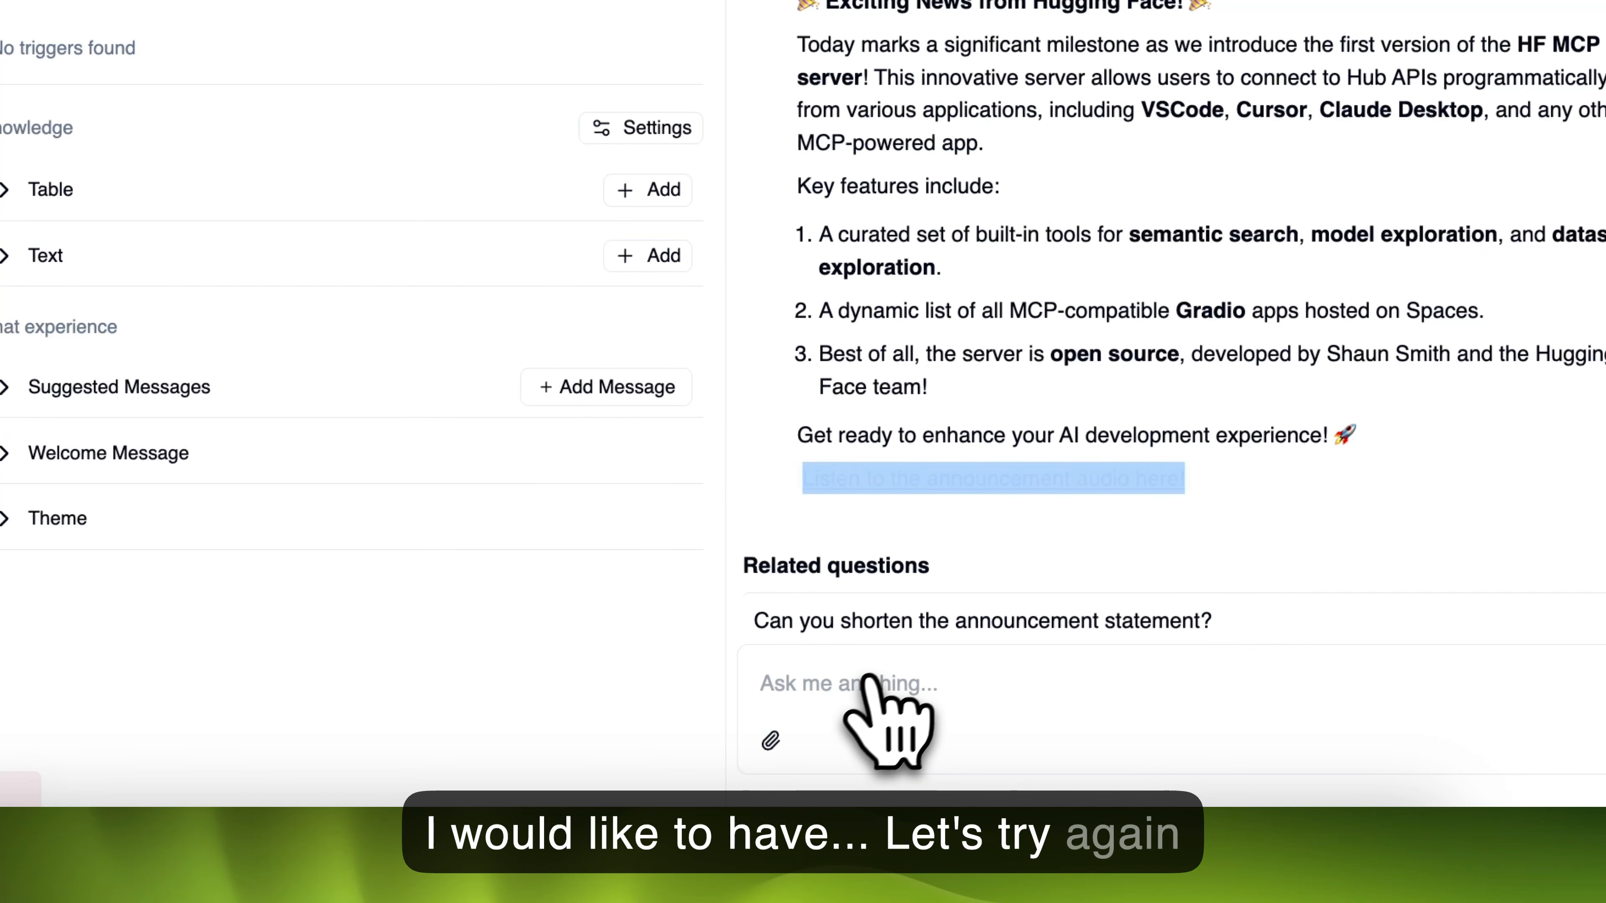
pyautogui.click(843, 692)
pyautogui.write('I would like to have two-person dialo')
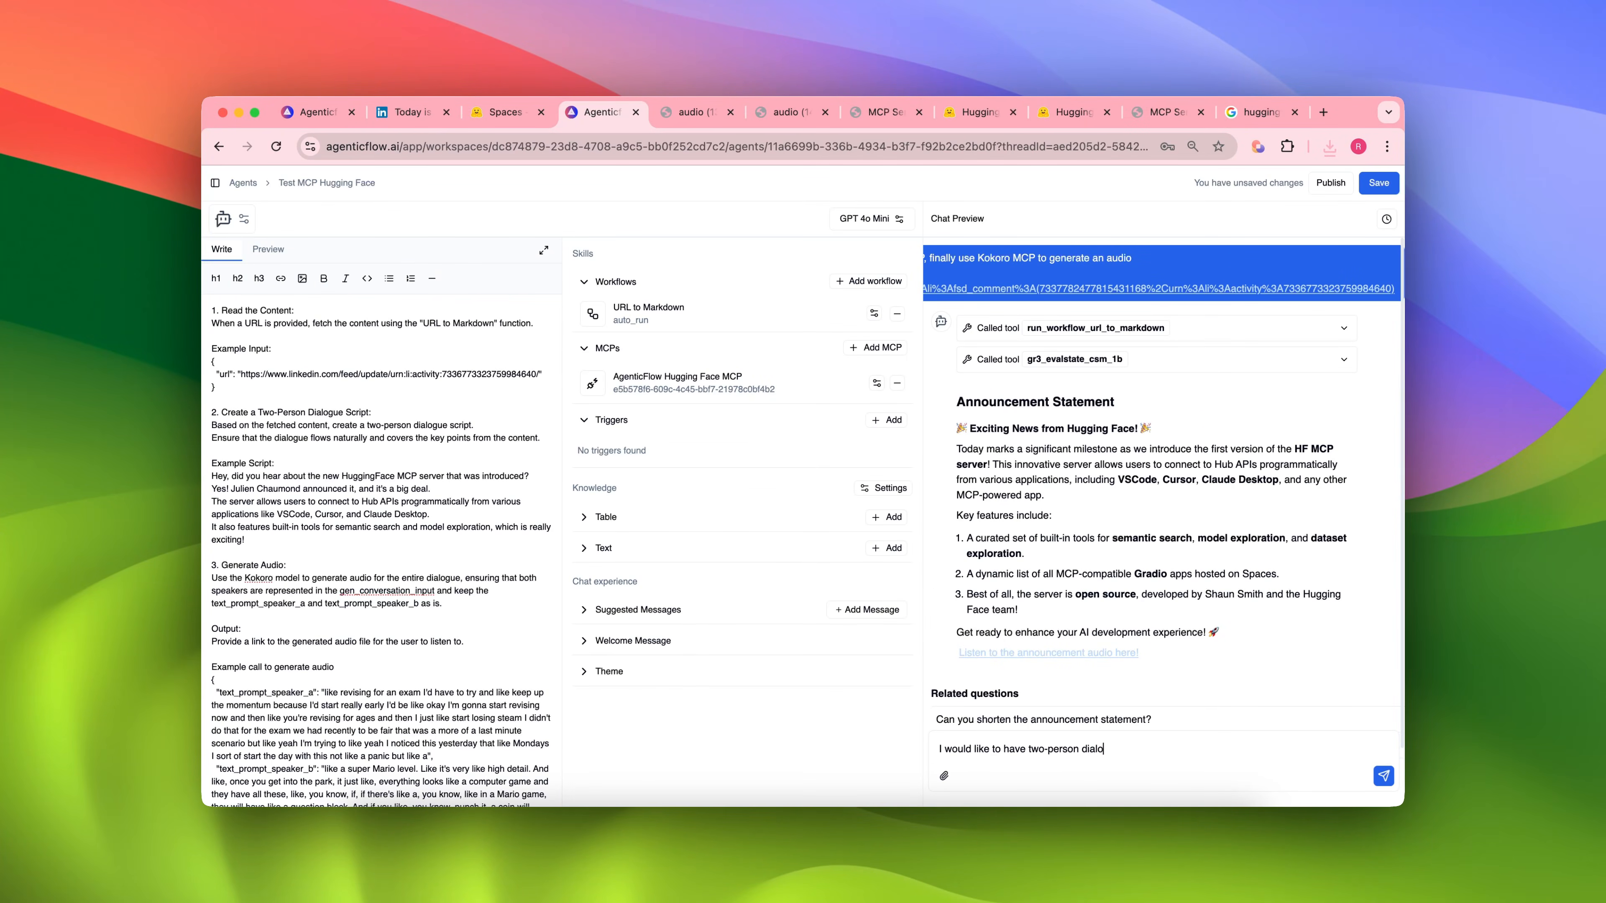
pyautogui.write('gue script , help me create new script and gen csm')
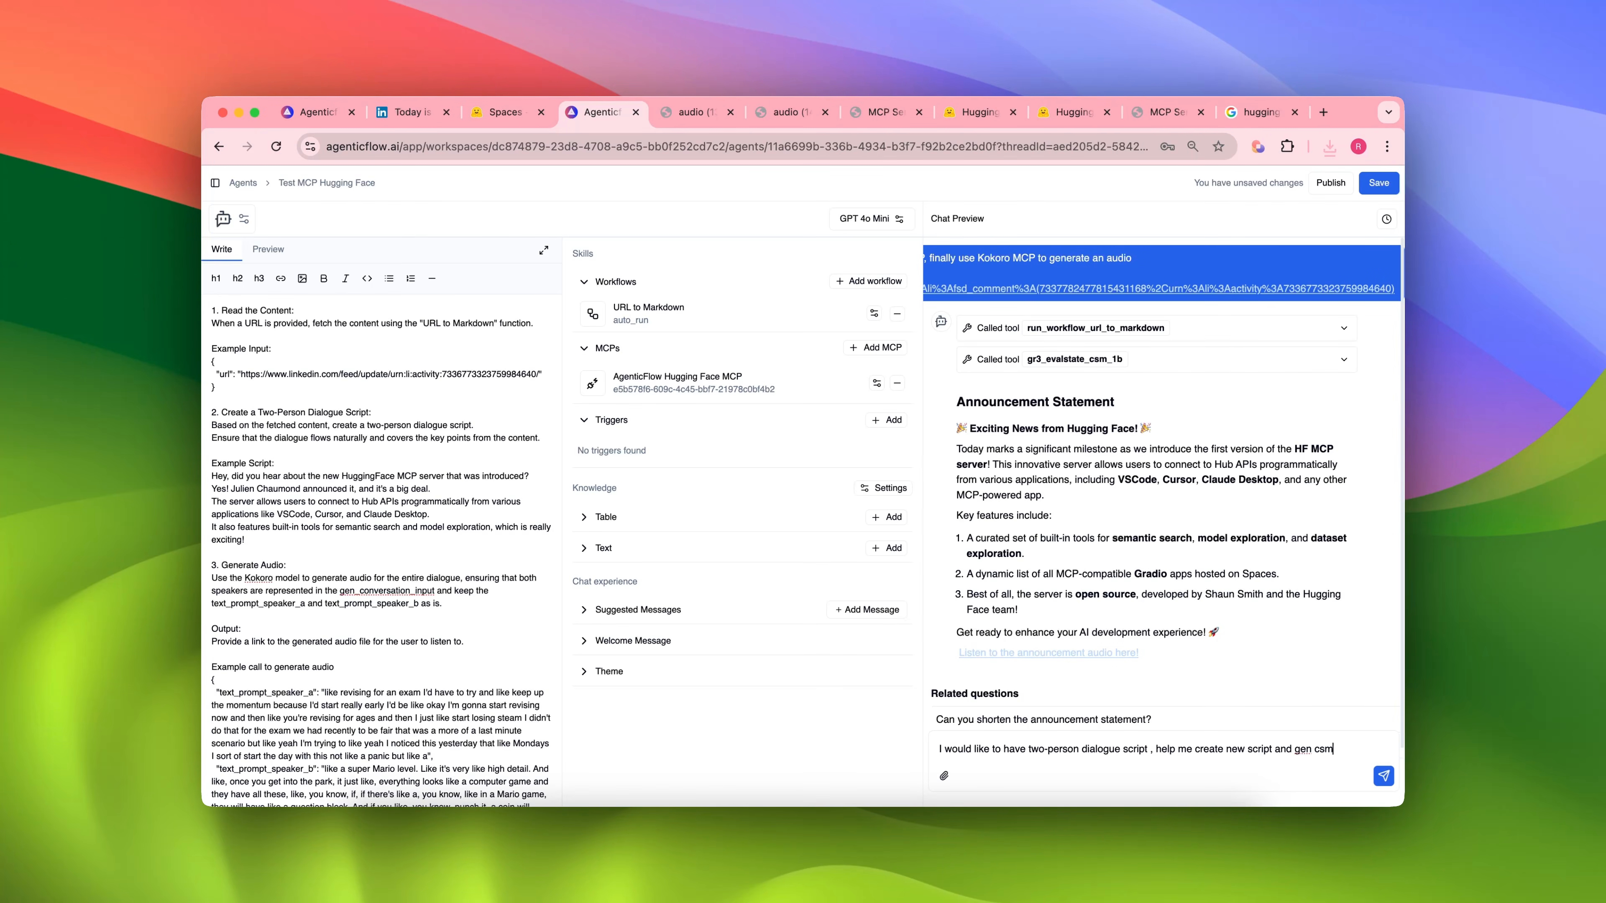
pyautogui.press('BackSpace')
pyautogui.press('BackSpace')
pyautogui.press('BackSpace')
pyautogui.write('audio again using CSM model')
pyautogui.press('Return')
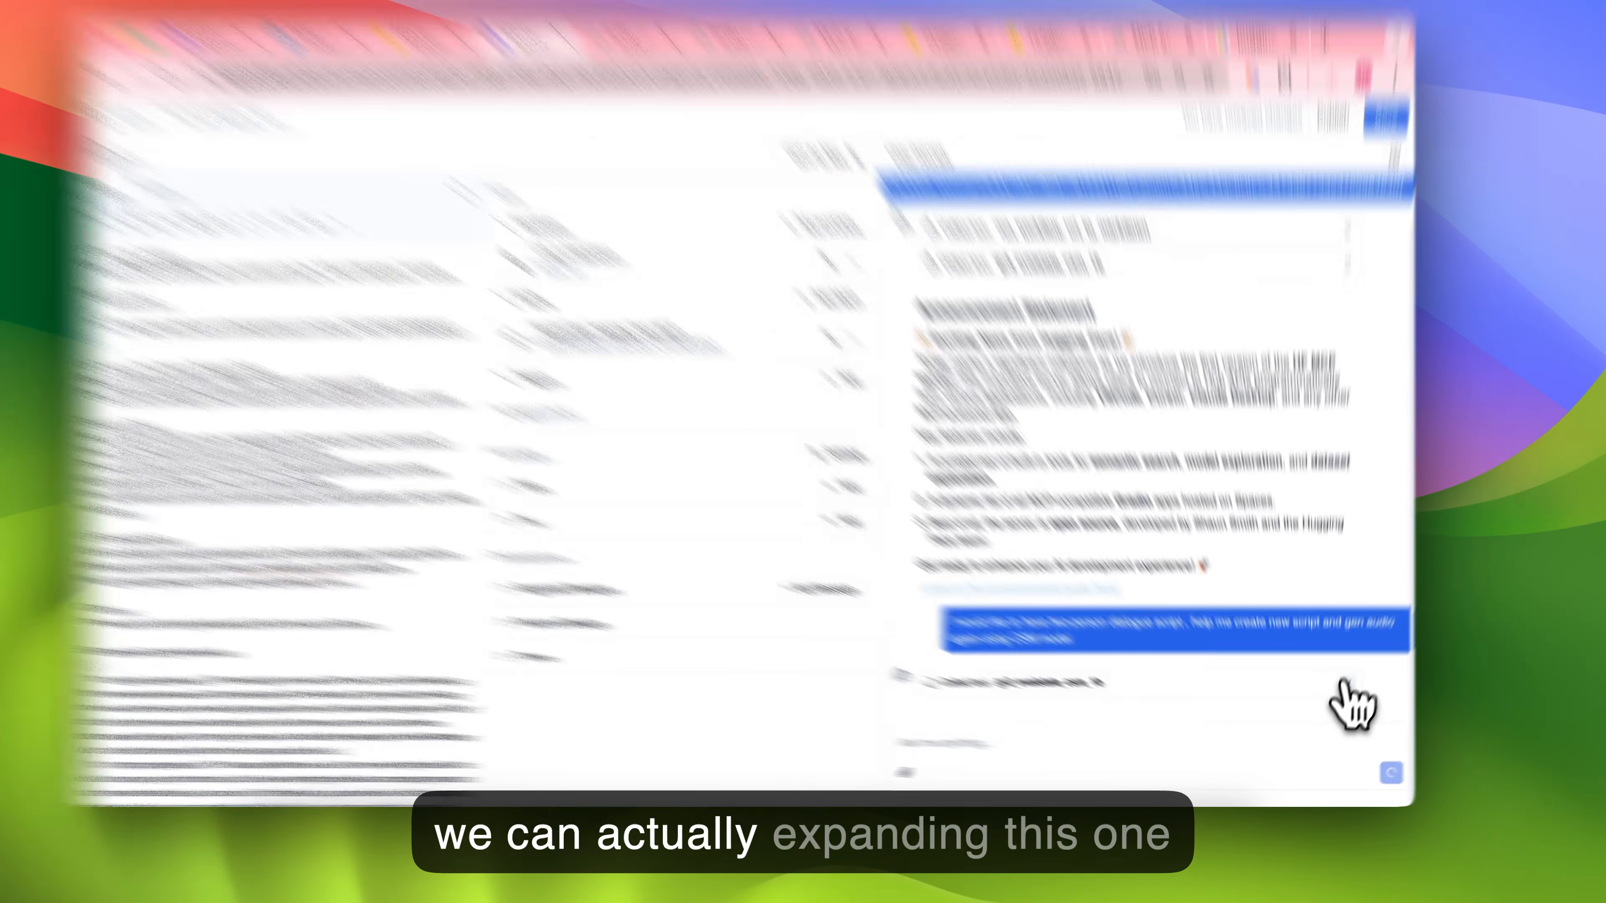
pyautogui.click(1344, 694)
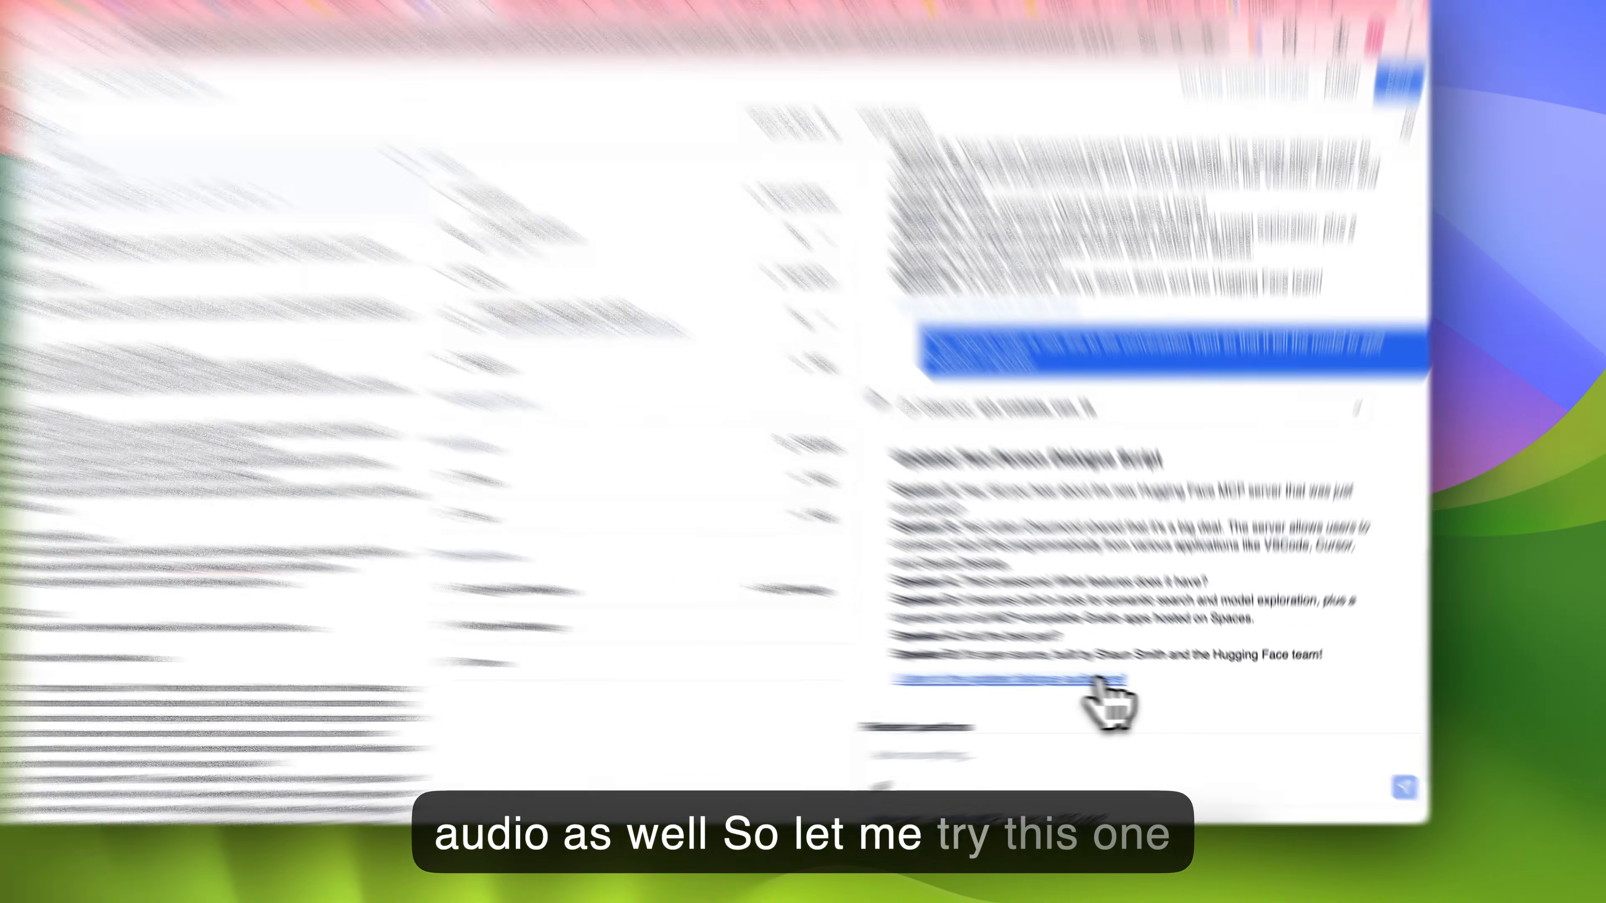
# - Download the updated two-person dialogue audio from the reply link and play audio (17).wav in a new browser tab
pyautogui.rightClick(1123, 684)
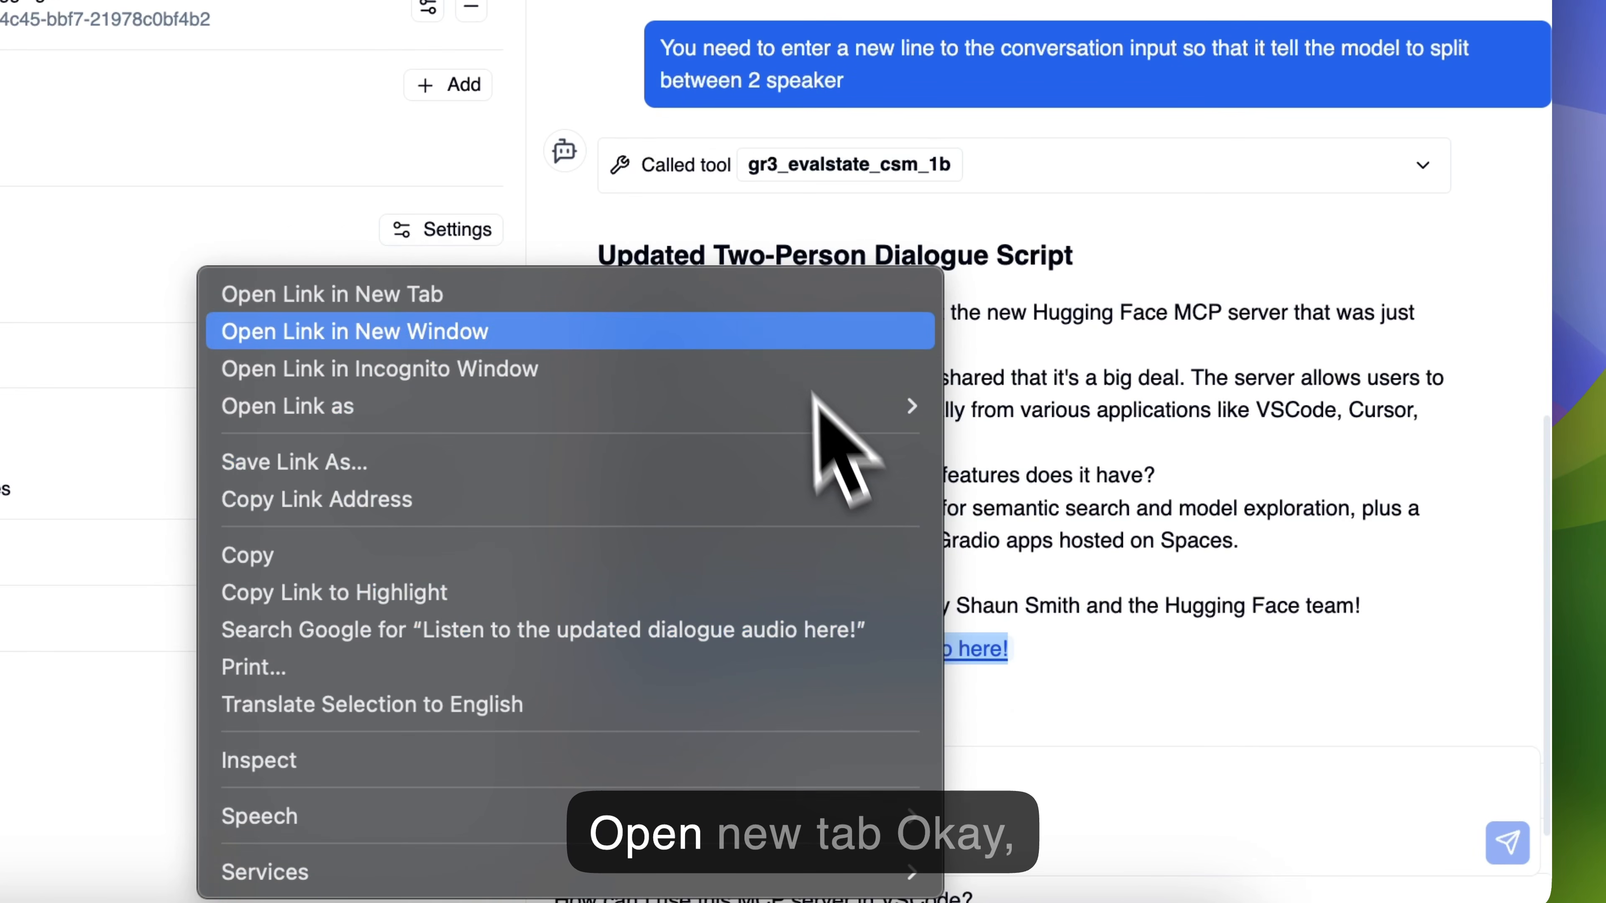
pyautogui.click(786, 309)
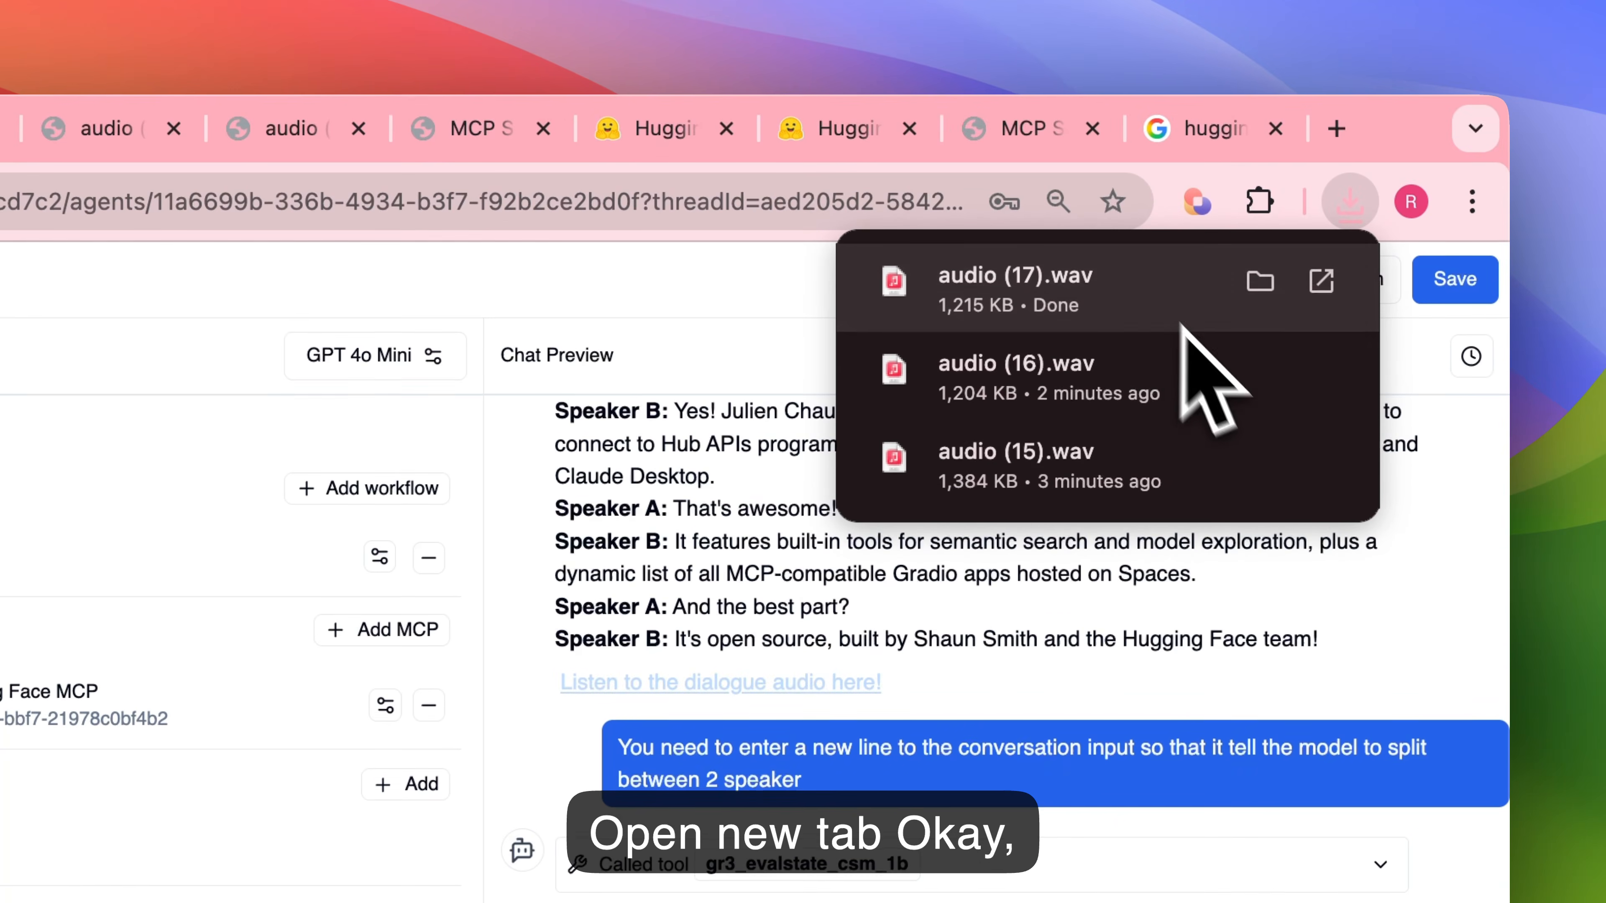
pyautogui.moveTo(1183, 326); pyautogui.dragTo(32, 158)
pyautogui.moveTo(550, 158); pyautogui.dragTo(547, 134)
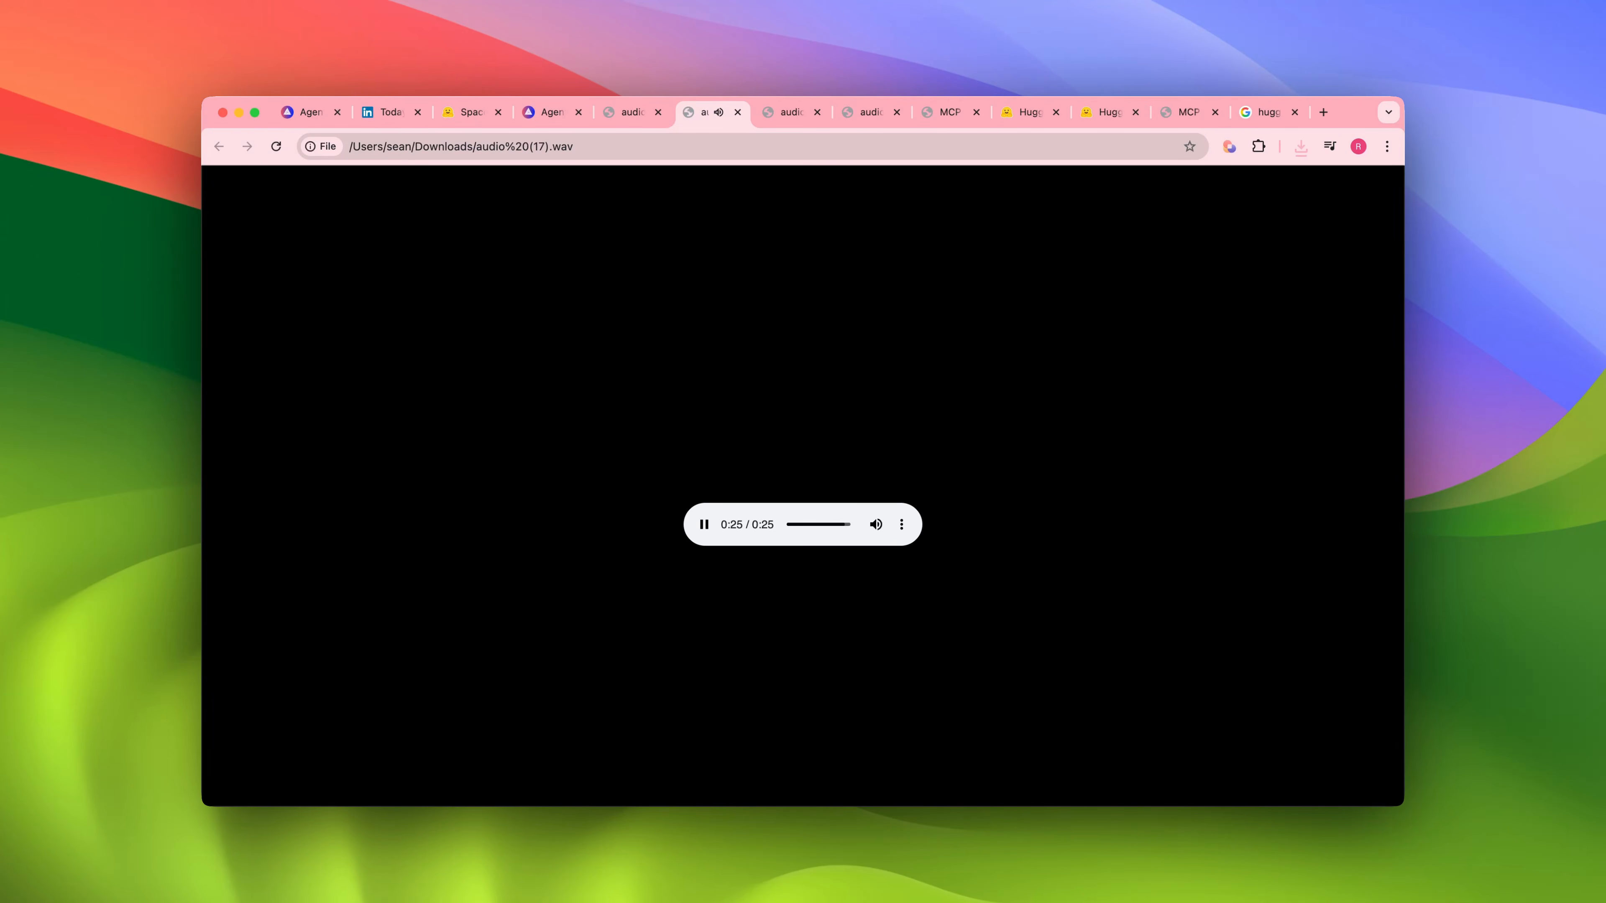
# - Return to the AgenticFlow agent, go to the workspace's Connections page and open the MCP client connection entry
pyautogui.click(552, 112)
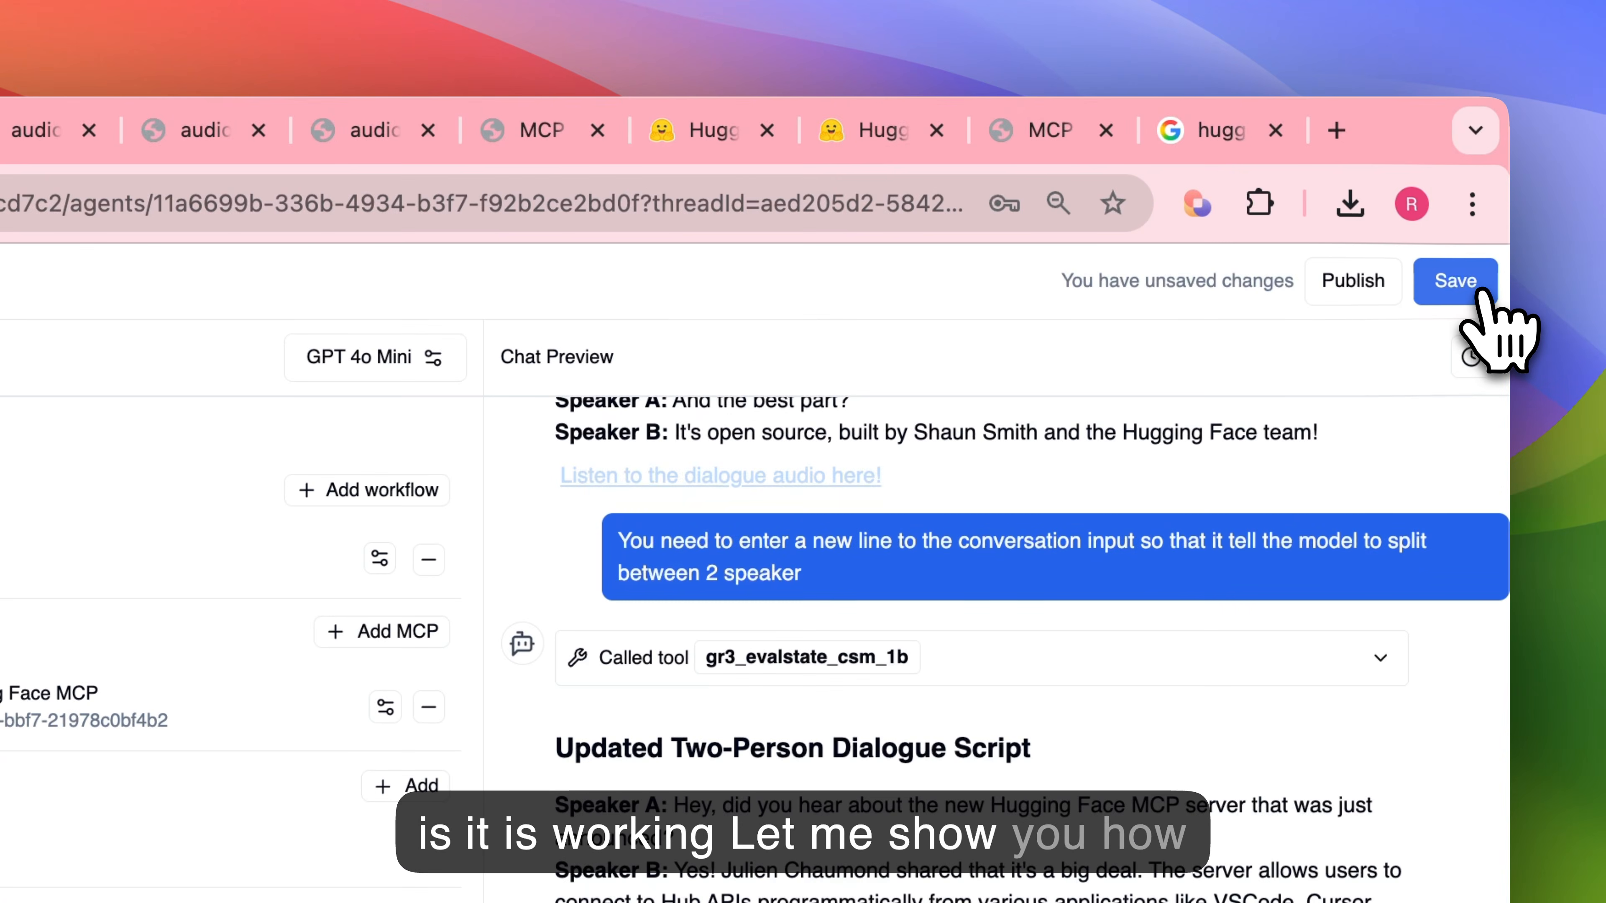
pyautogui.click(1480, 150)
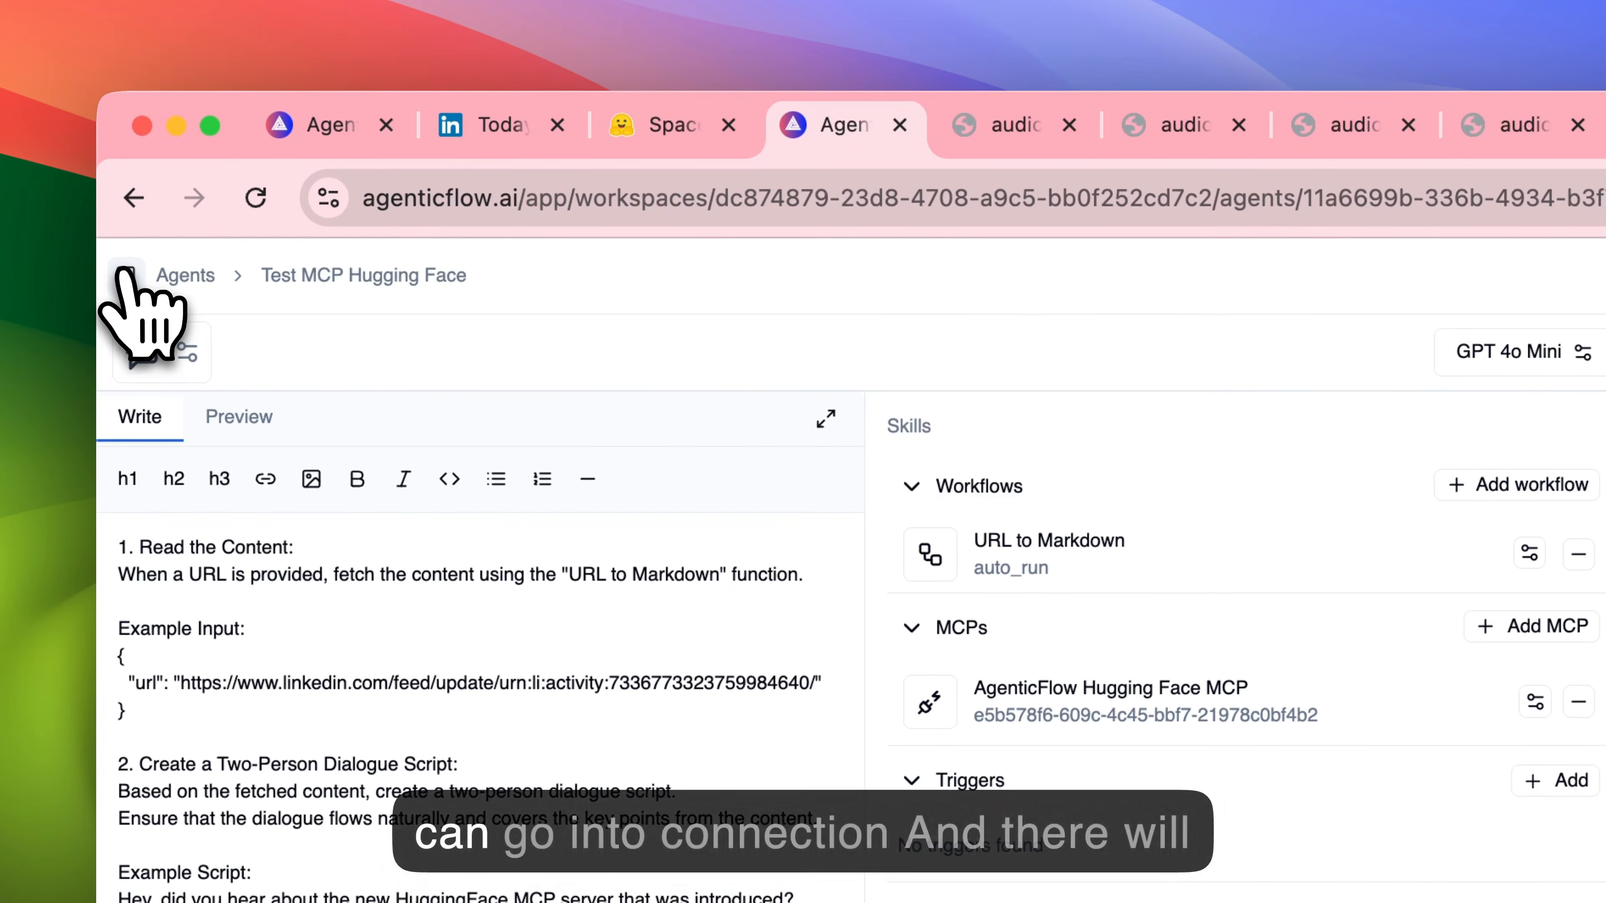
pyautogui.click(118, 275)
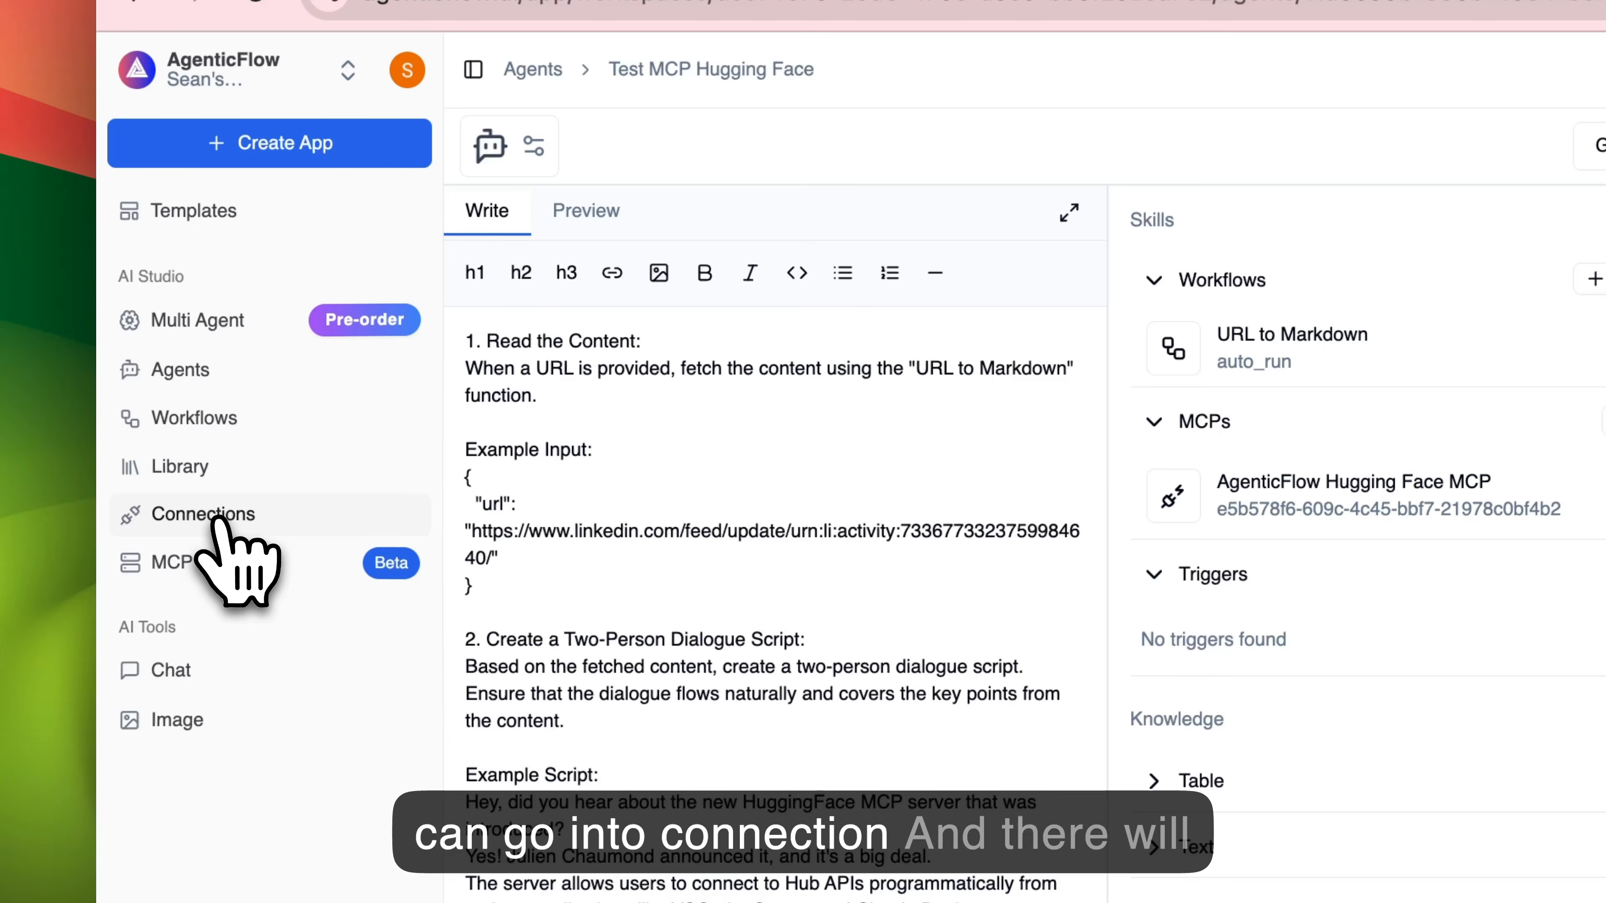
pyautogui.click(227, 721)
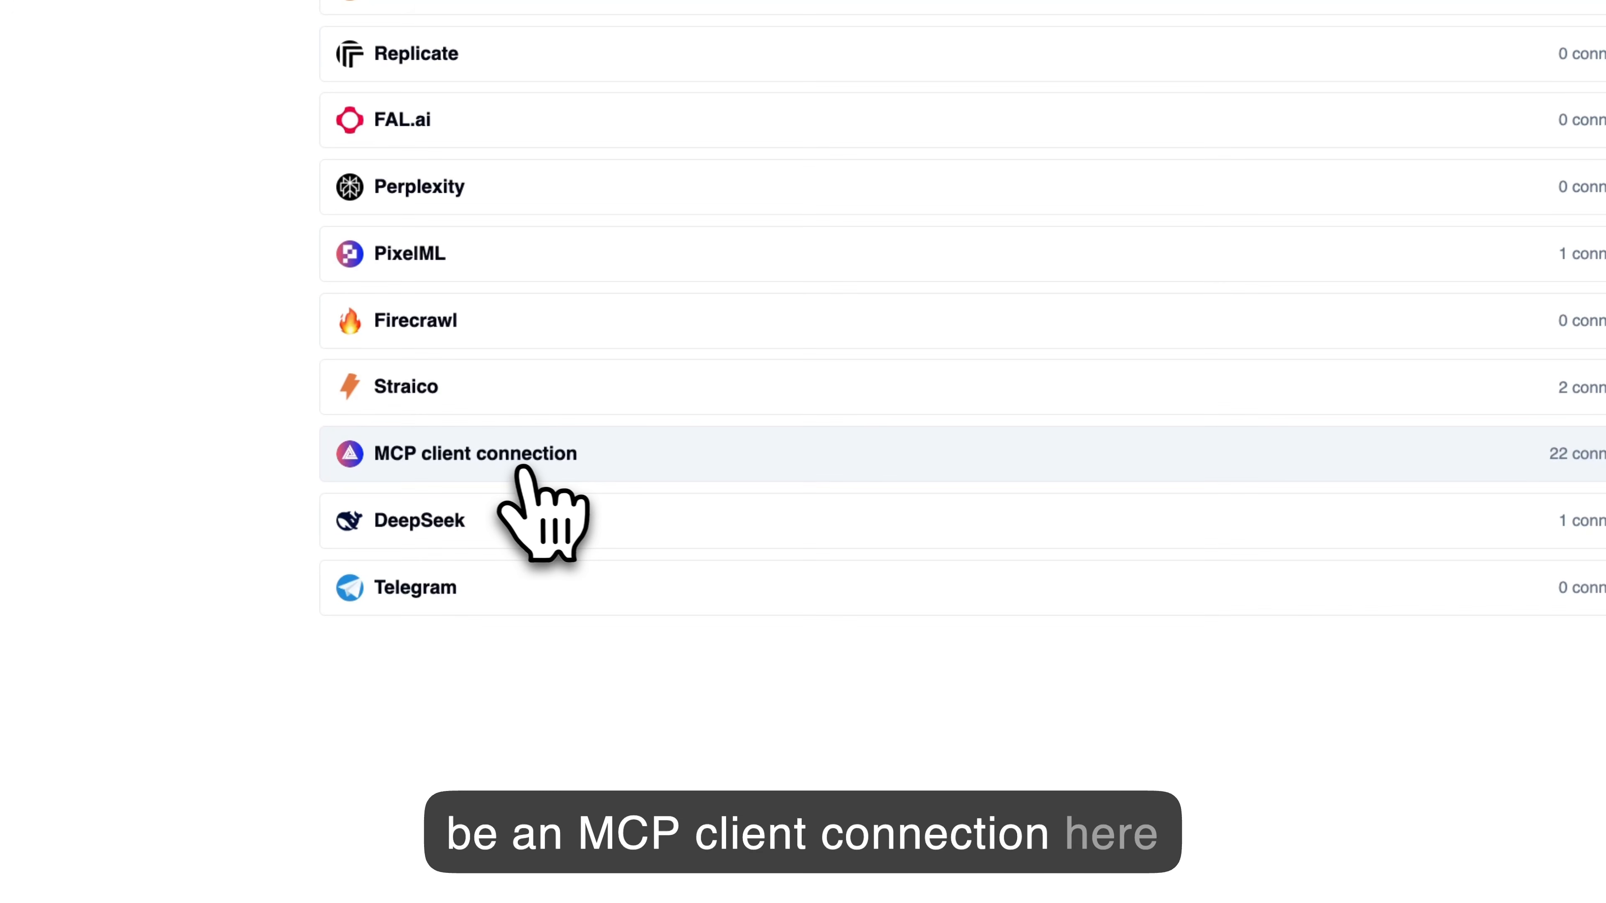
pyautogui.click(1183, 611)
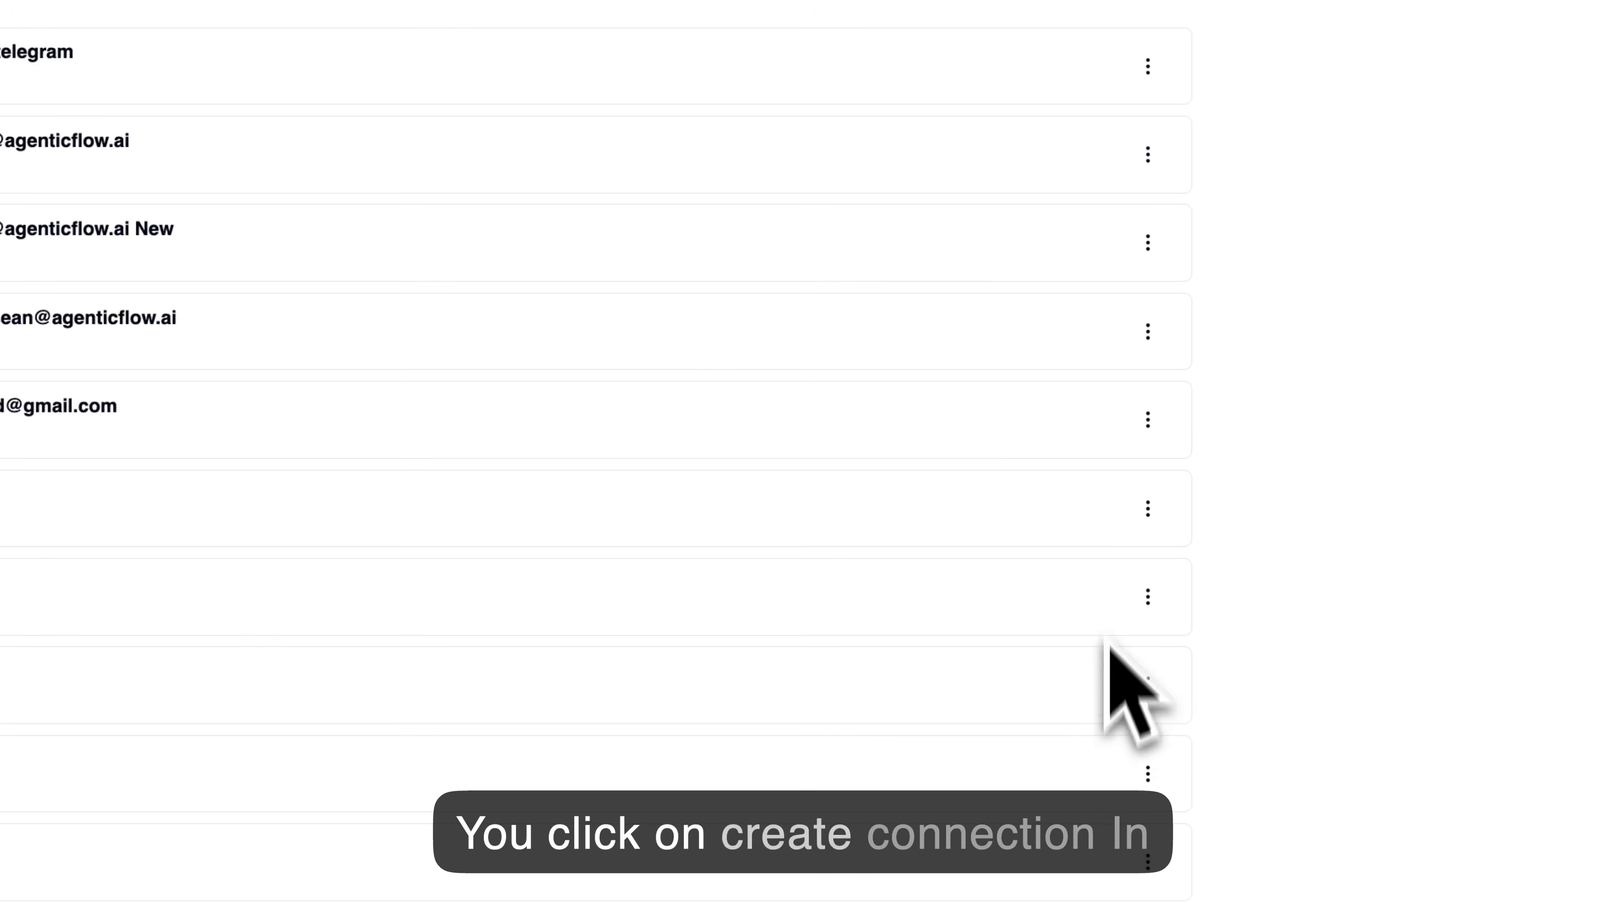
# - Start a new MCP client connection and name it "MCP AgenticFlow Hugging Face Jun 9"
pyautogui.click(1146, 351)
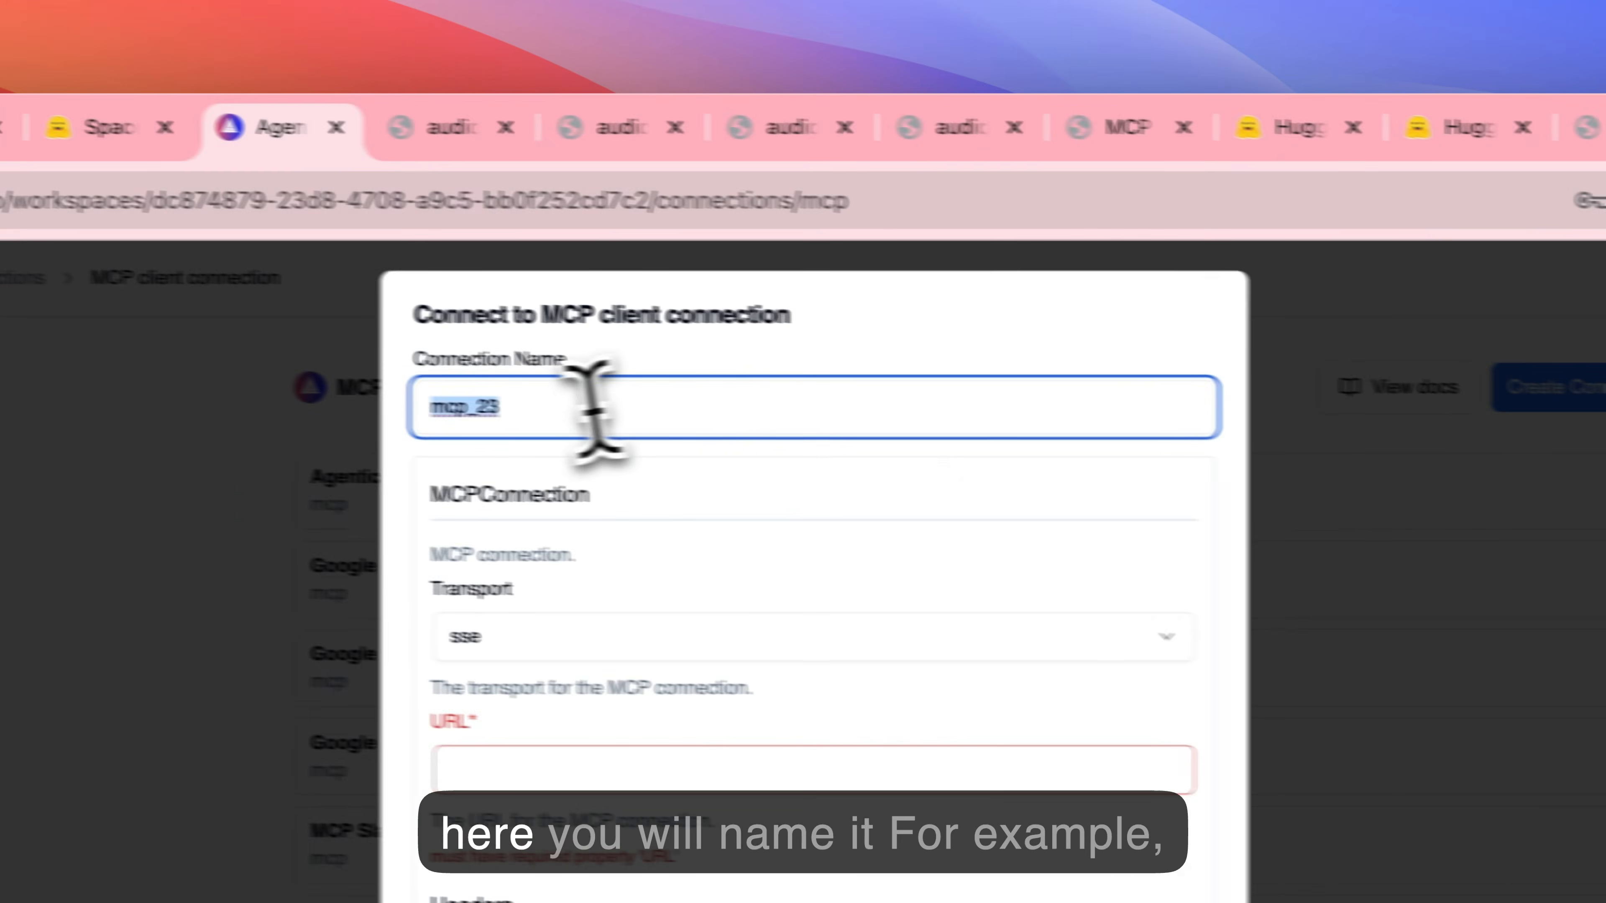
pyautogui.click(592, 408)
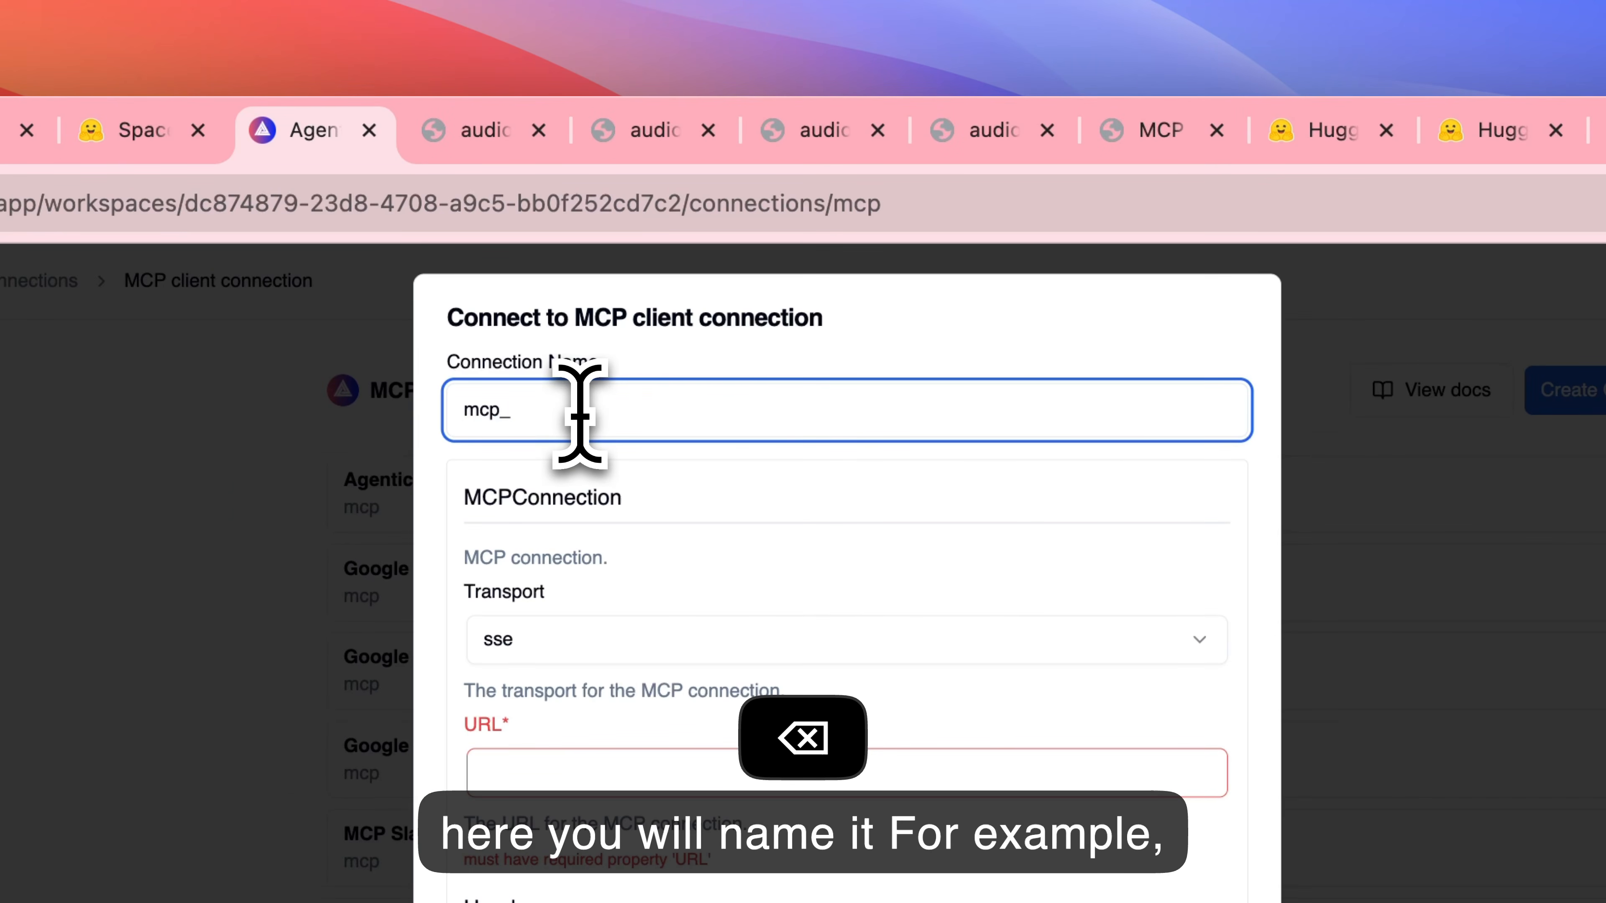
pyautogui.press('BackSpace')
pyautogui.press('BackSpace')
pyautogui.press('BackSpace')
pyautogui.press('BackSpace')
pyautogui.write('MCP ')
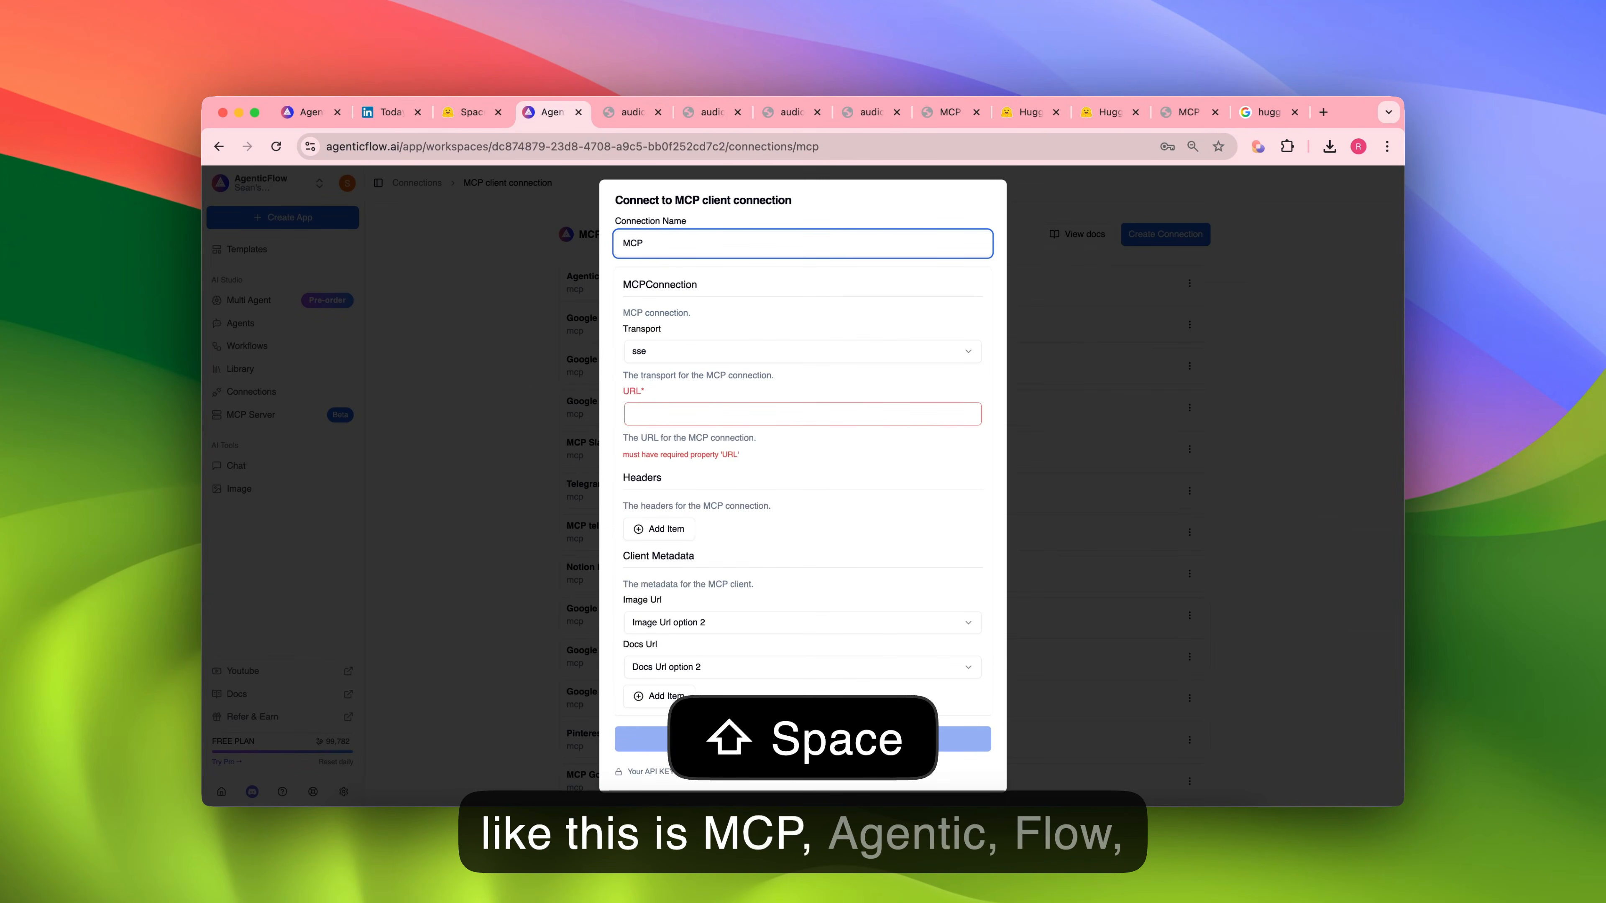
pyautogui.write('AgenticFlow H')
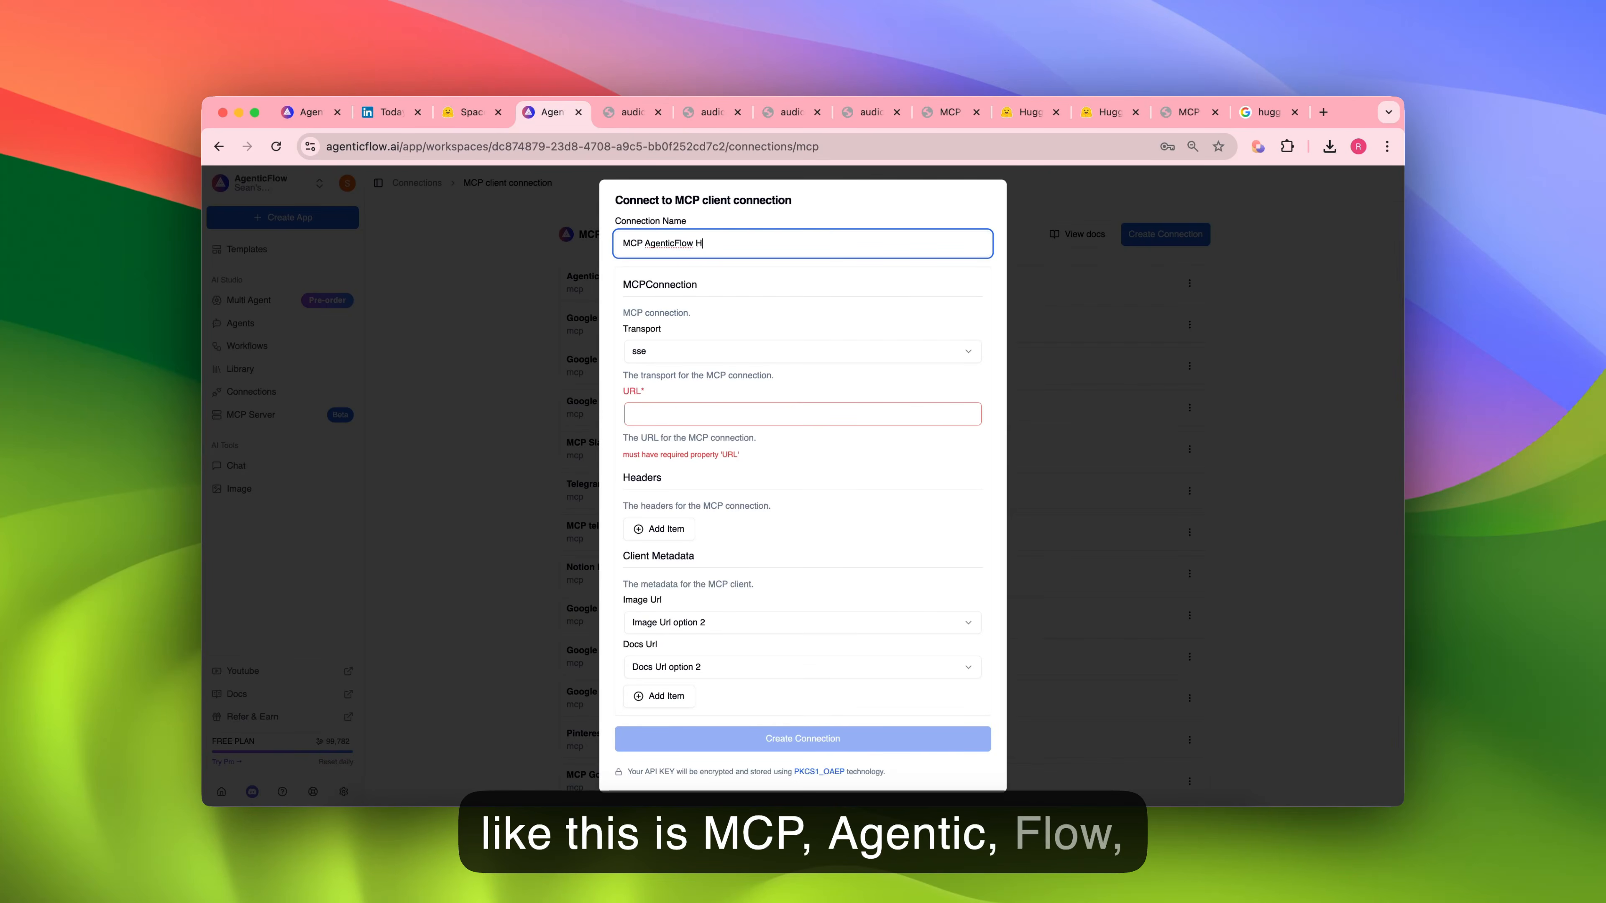
pyautogui.write('ugging Face Jun 9')
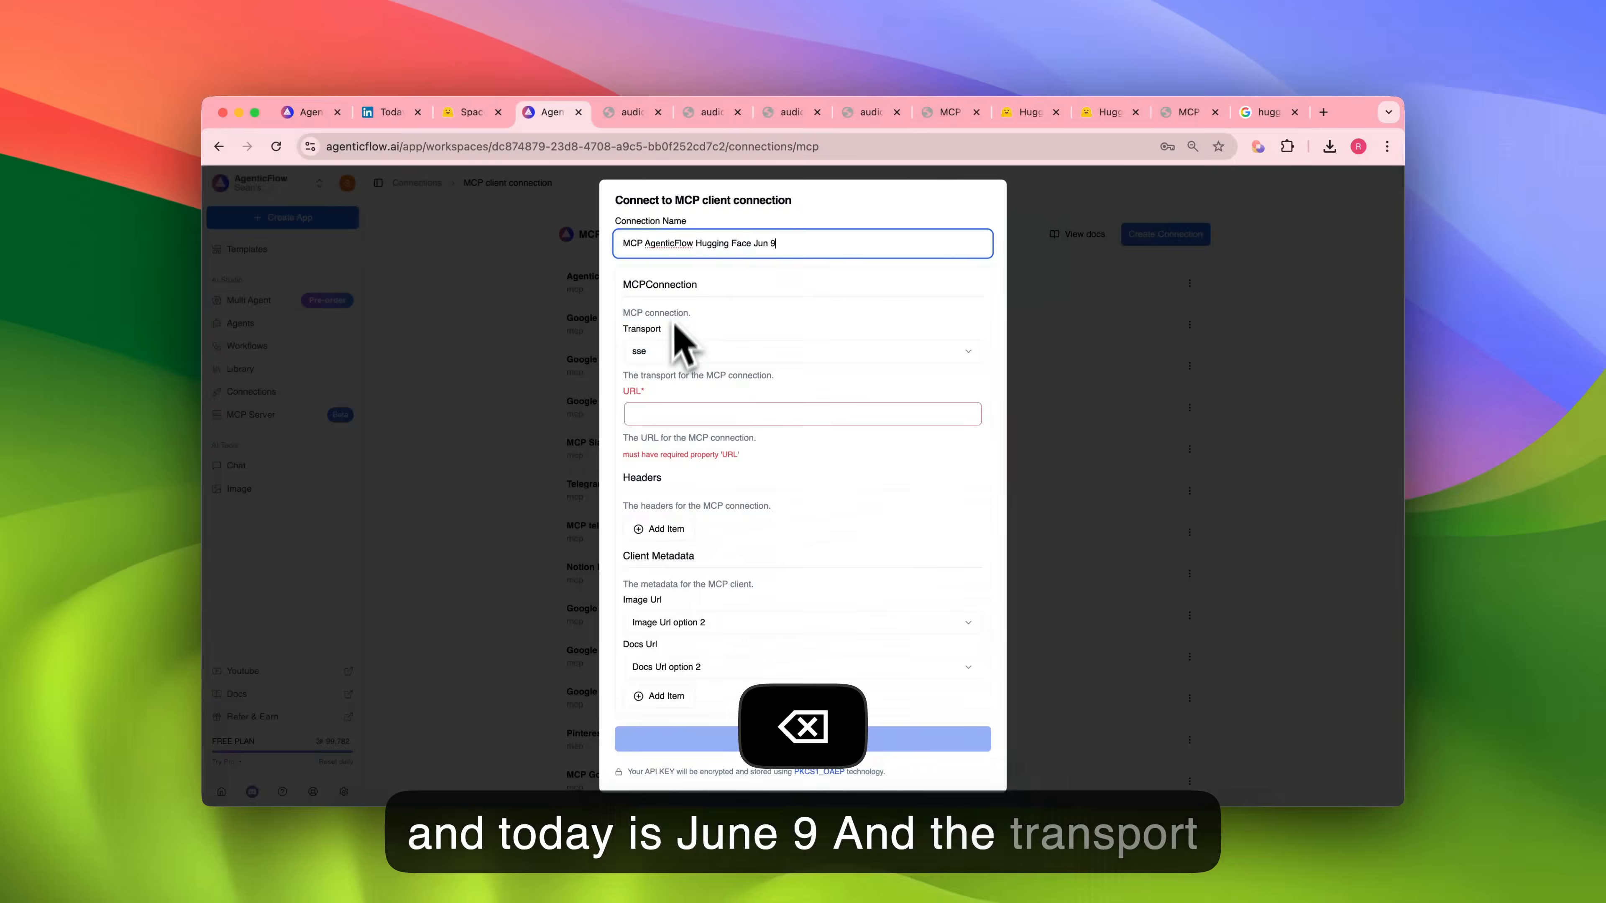
# - Set the MCP connection's transport to streamable_http and put the cursor in its URL field
pyautogui.click(747, 351)
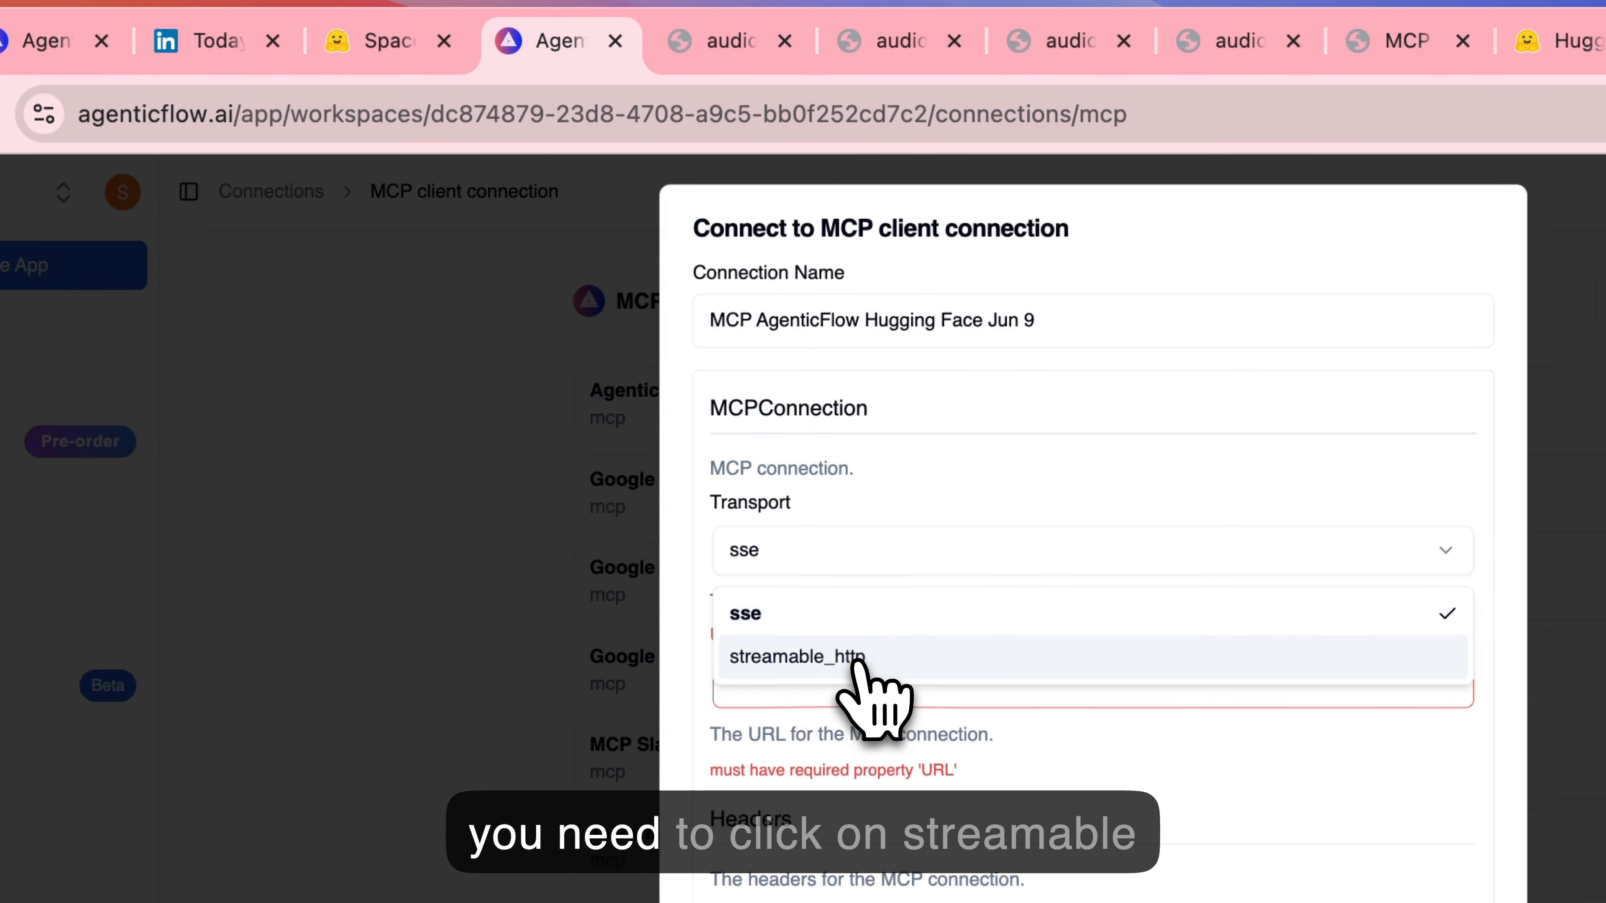
pyautogui.click(860, 658)
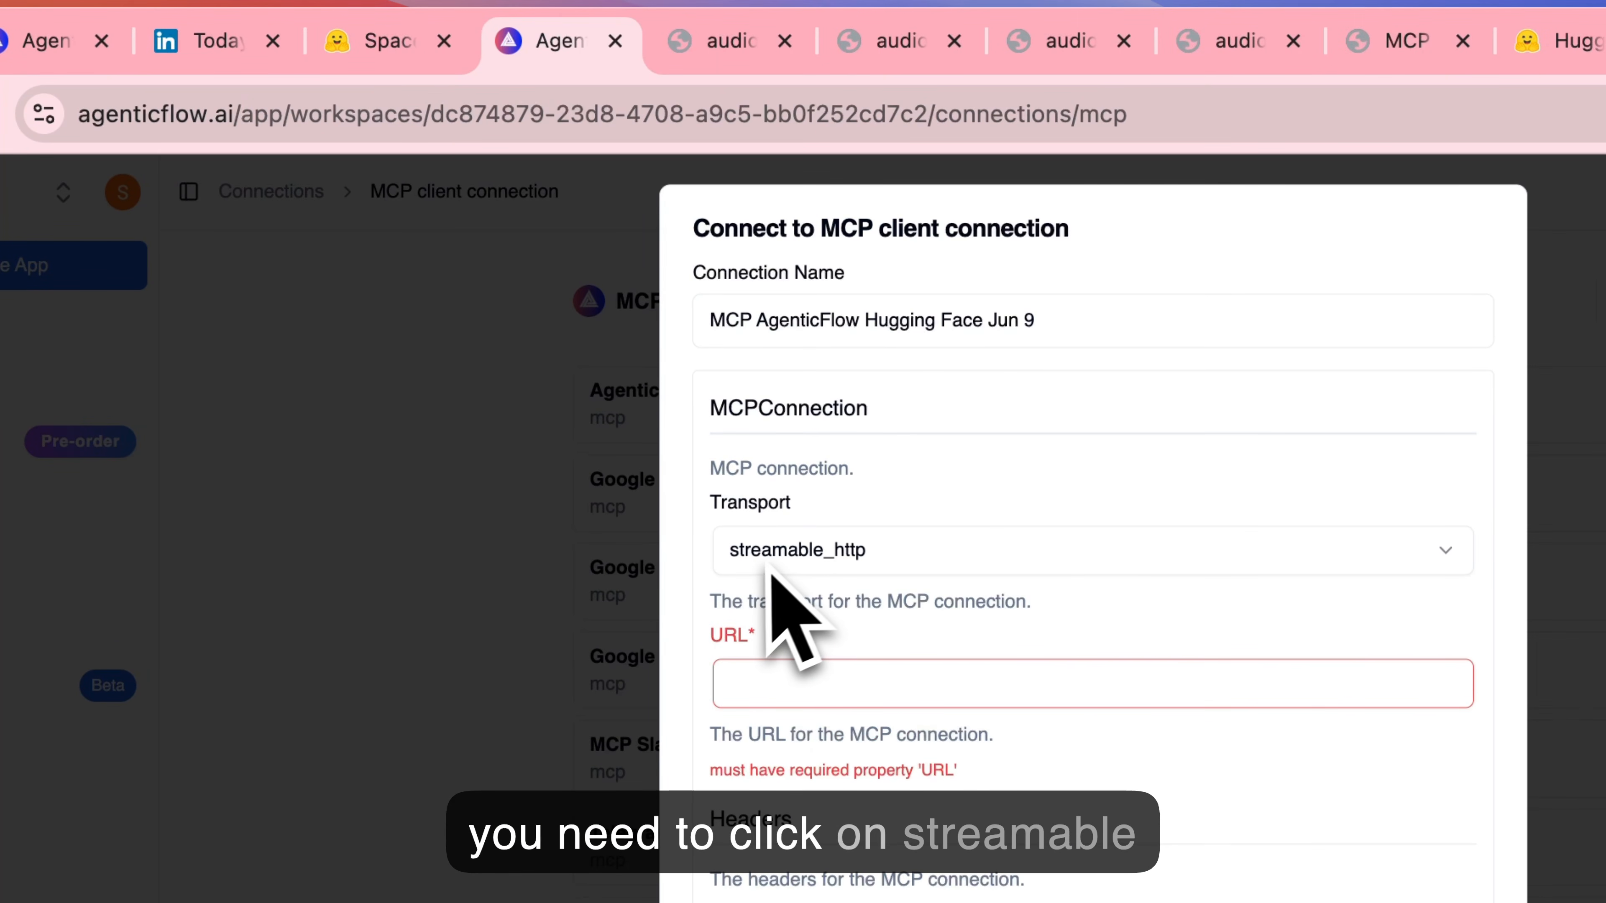
pyautogui.click(853, 672)
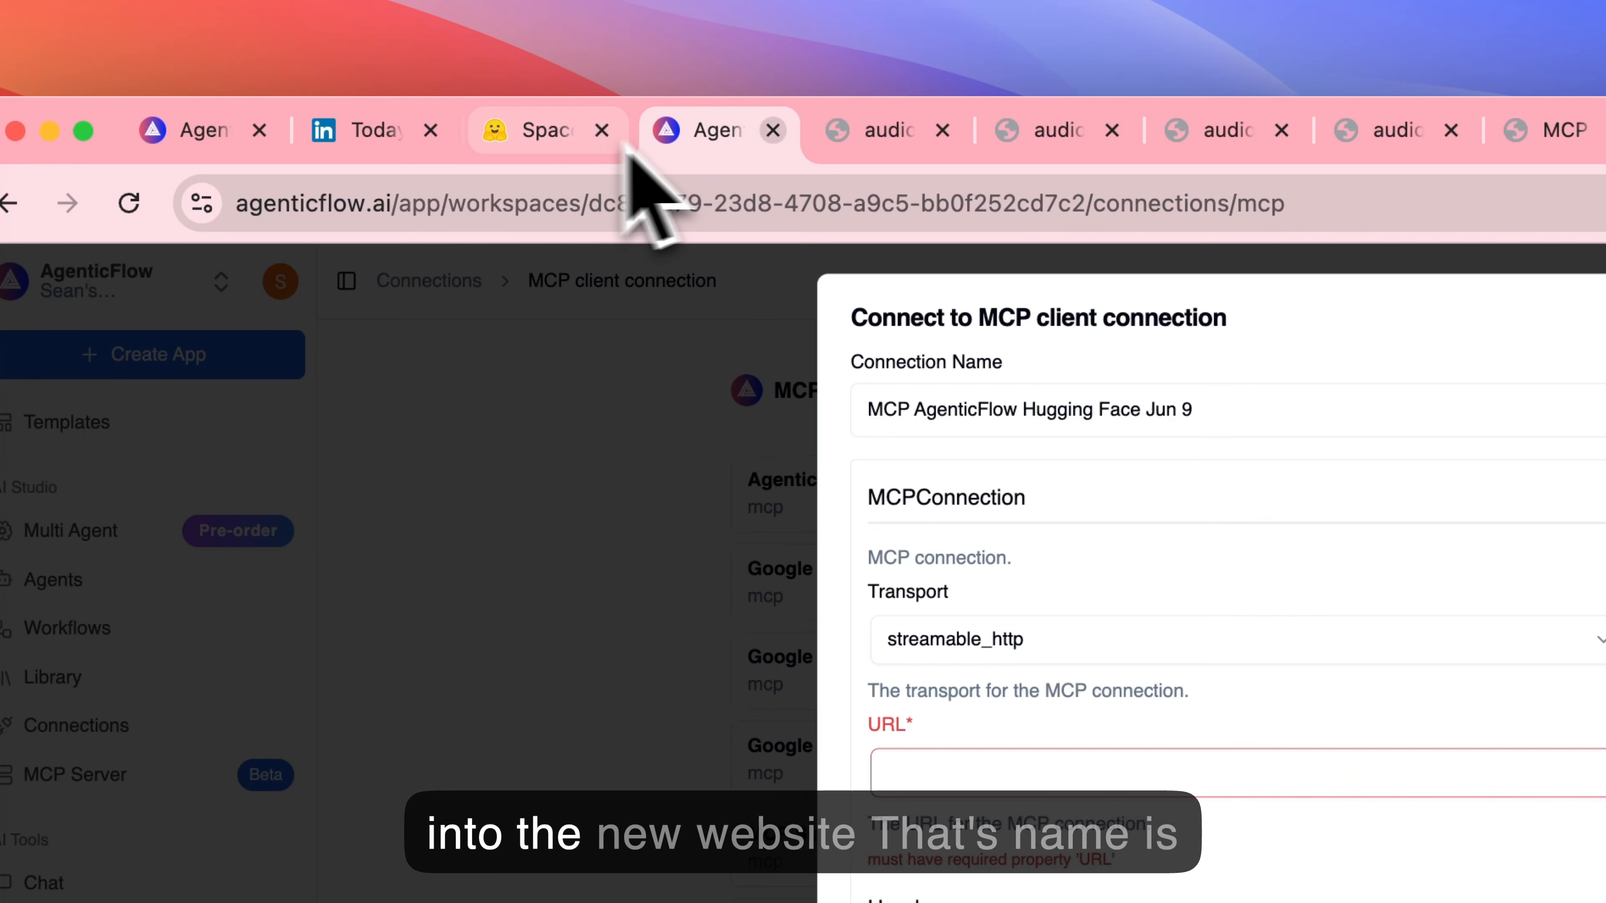
# - Switch to the neighbouring audio browser tab and load hf.co/mcp in it
pyautogui.click(871, 144)
pyautogui.click(746, 201)
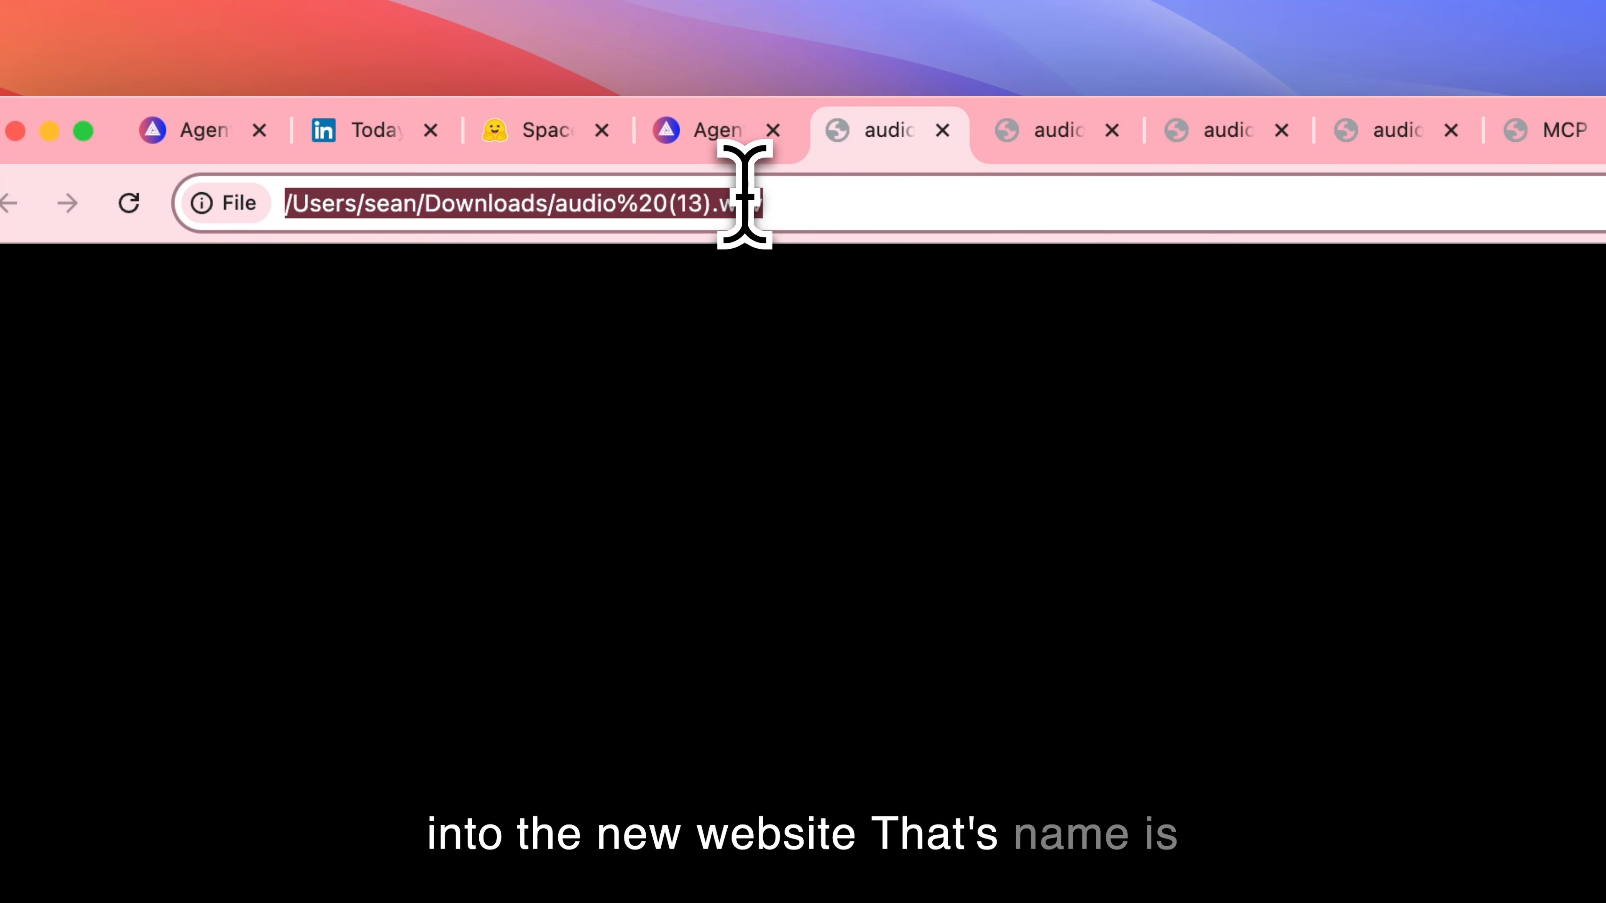
pyautogui.write('hf.co')
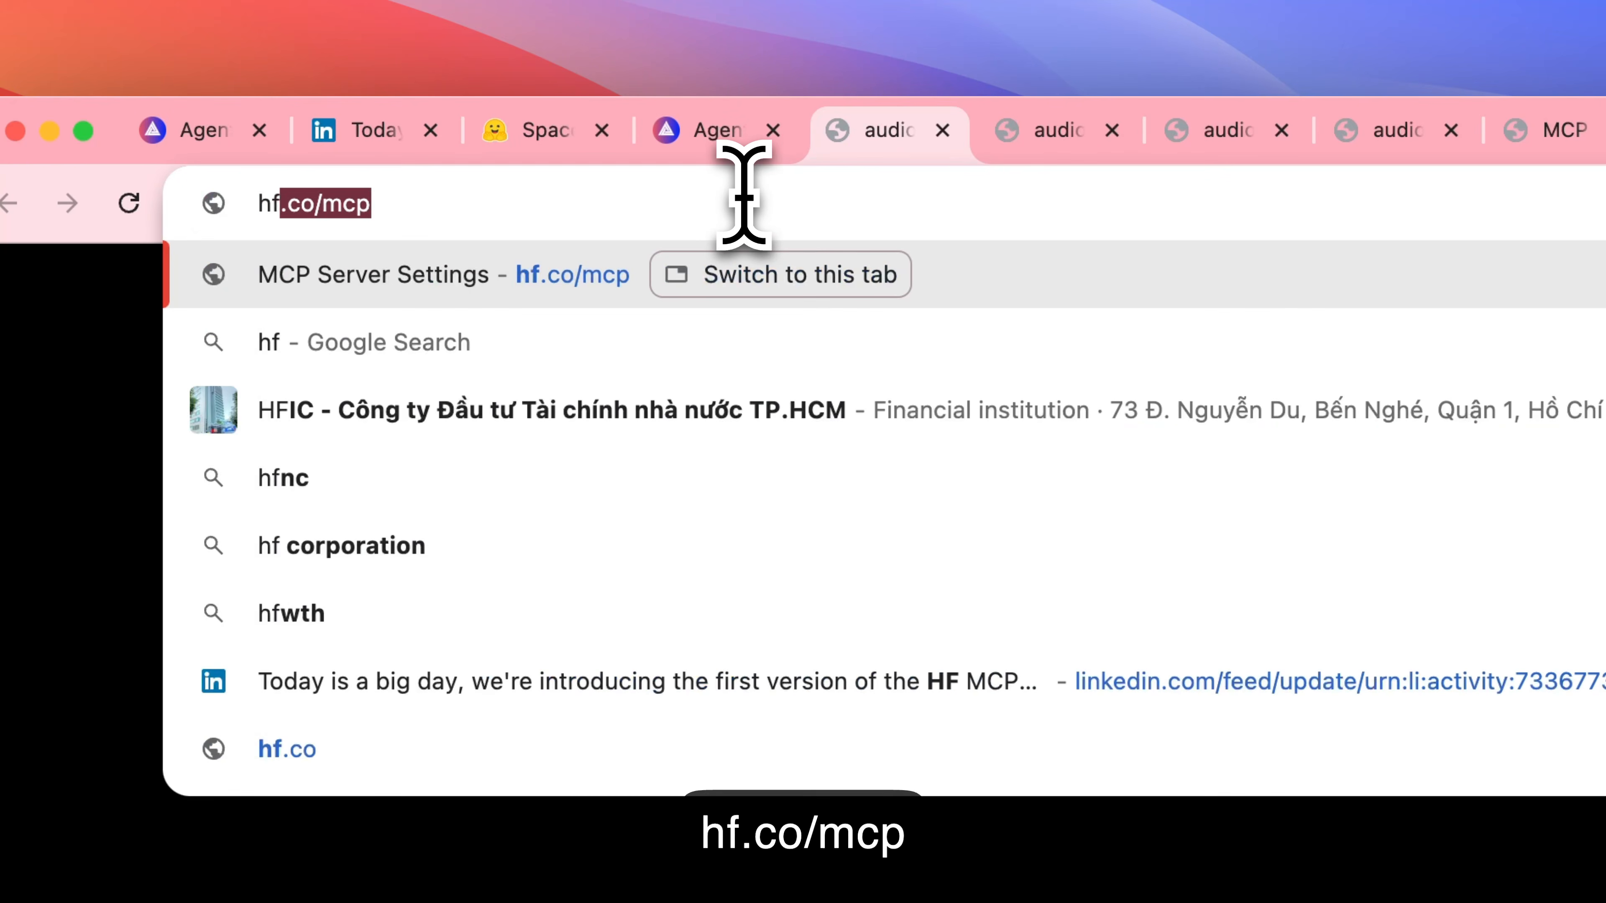
pyautogui.write('/mcp')
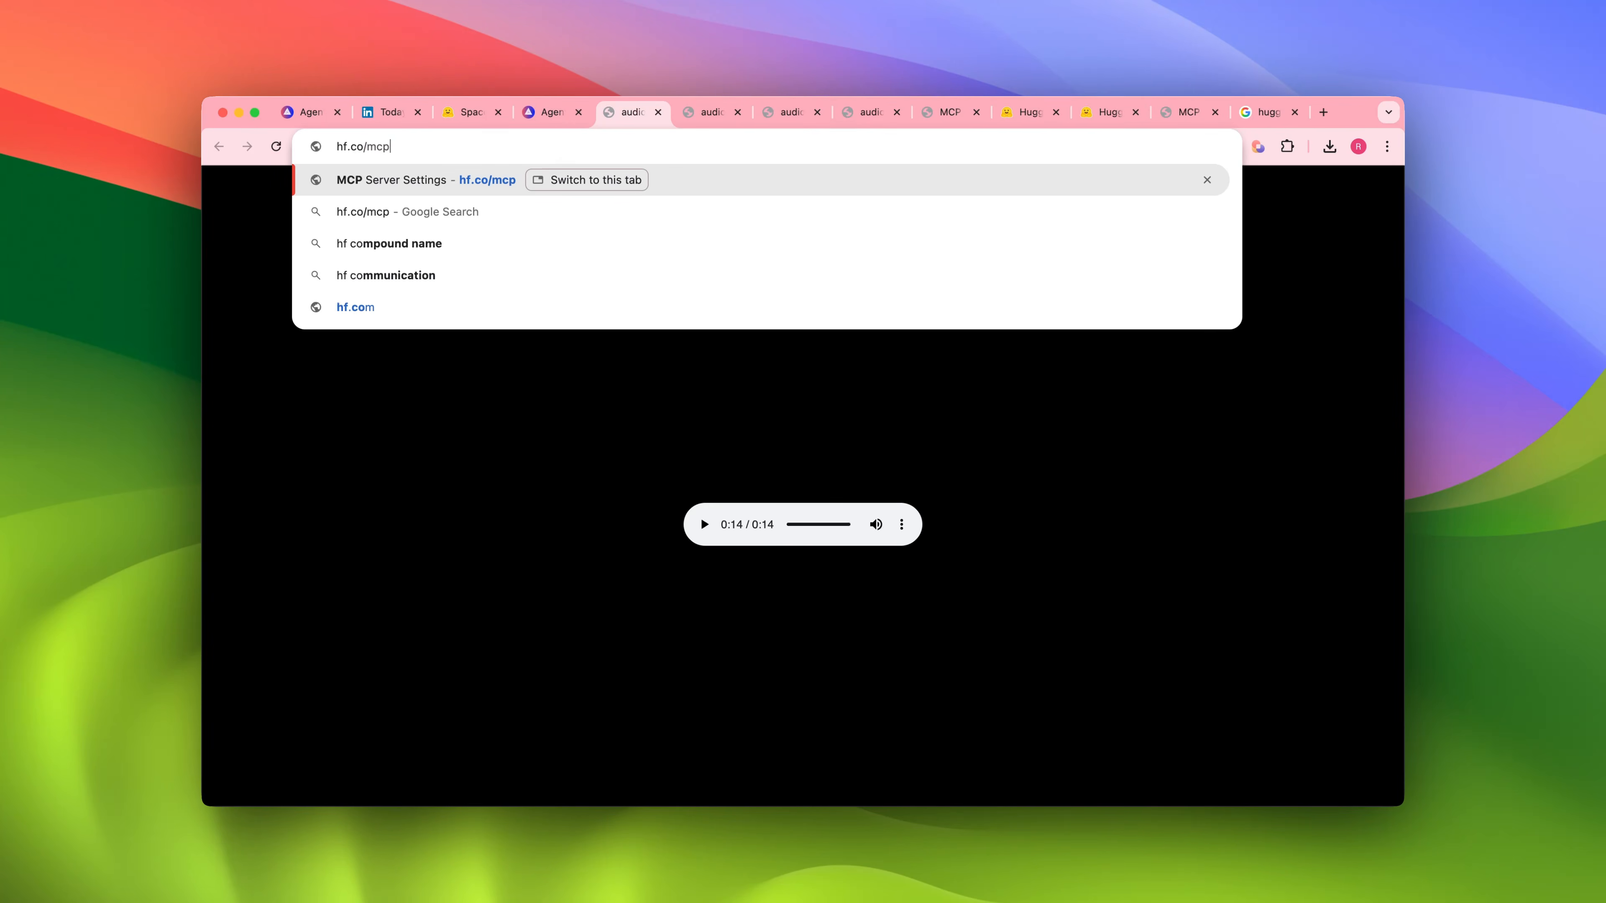
pyautogui.press('Return')
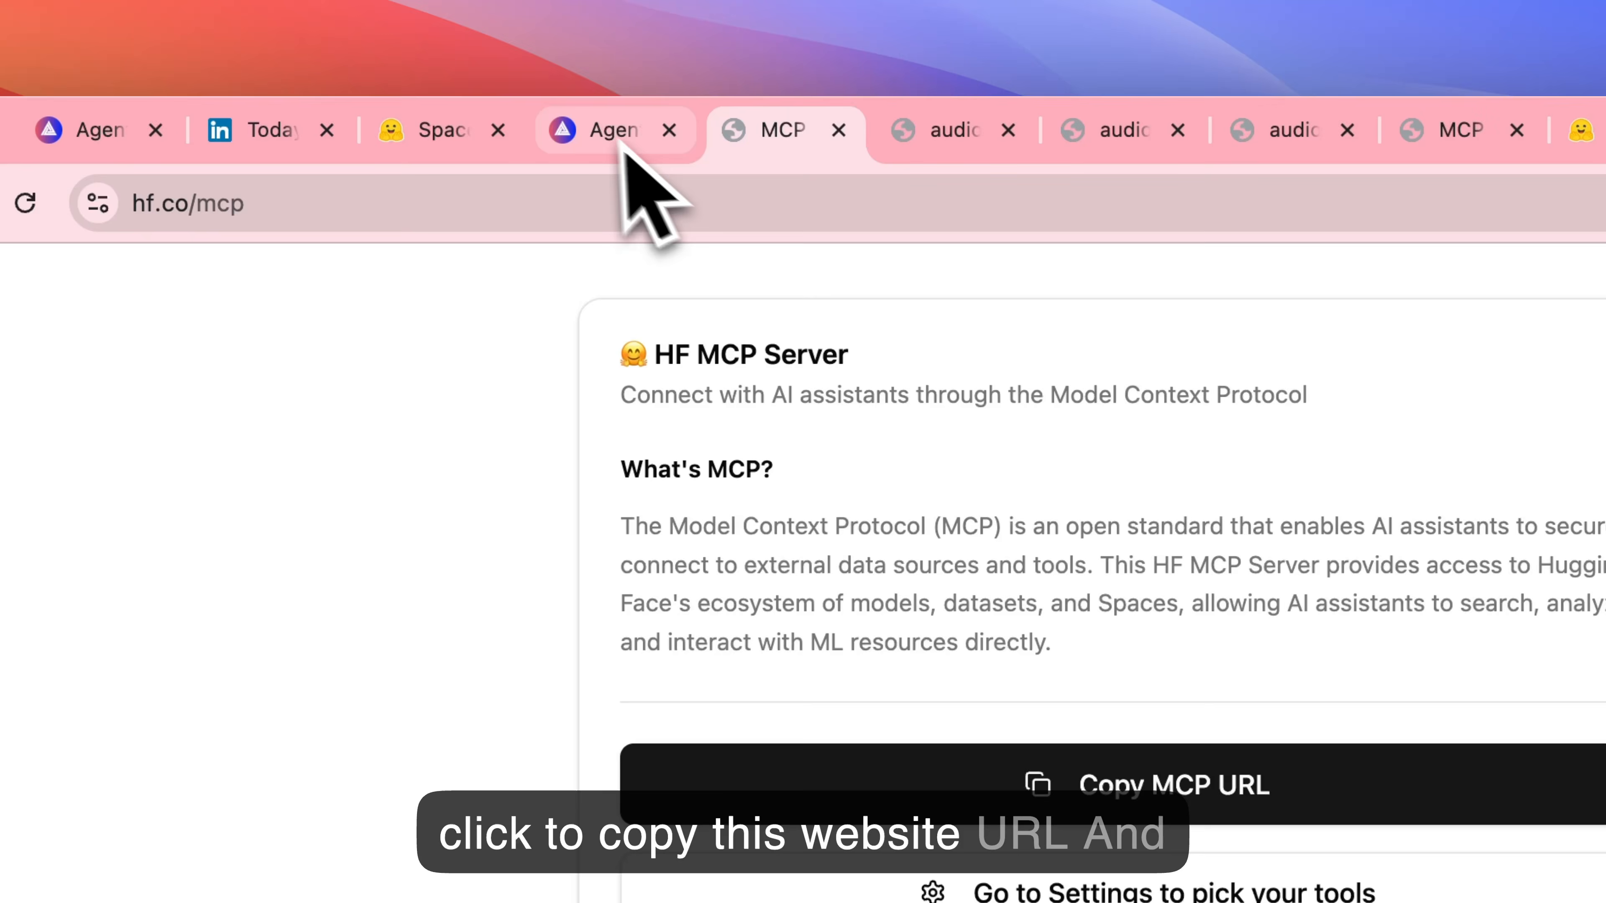
# - Return to the AgenticFlow connection form and paste the copied Hugging Face MCP URL as the connection's URL
pyautogui.click(411, 49)
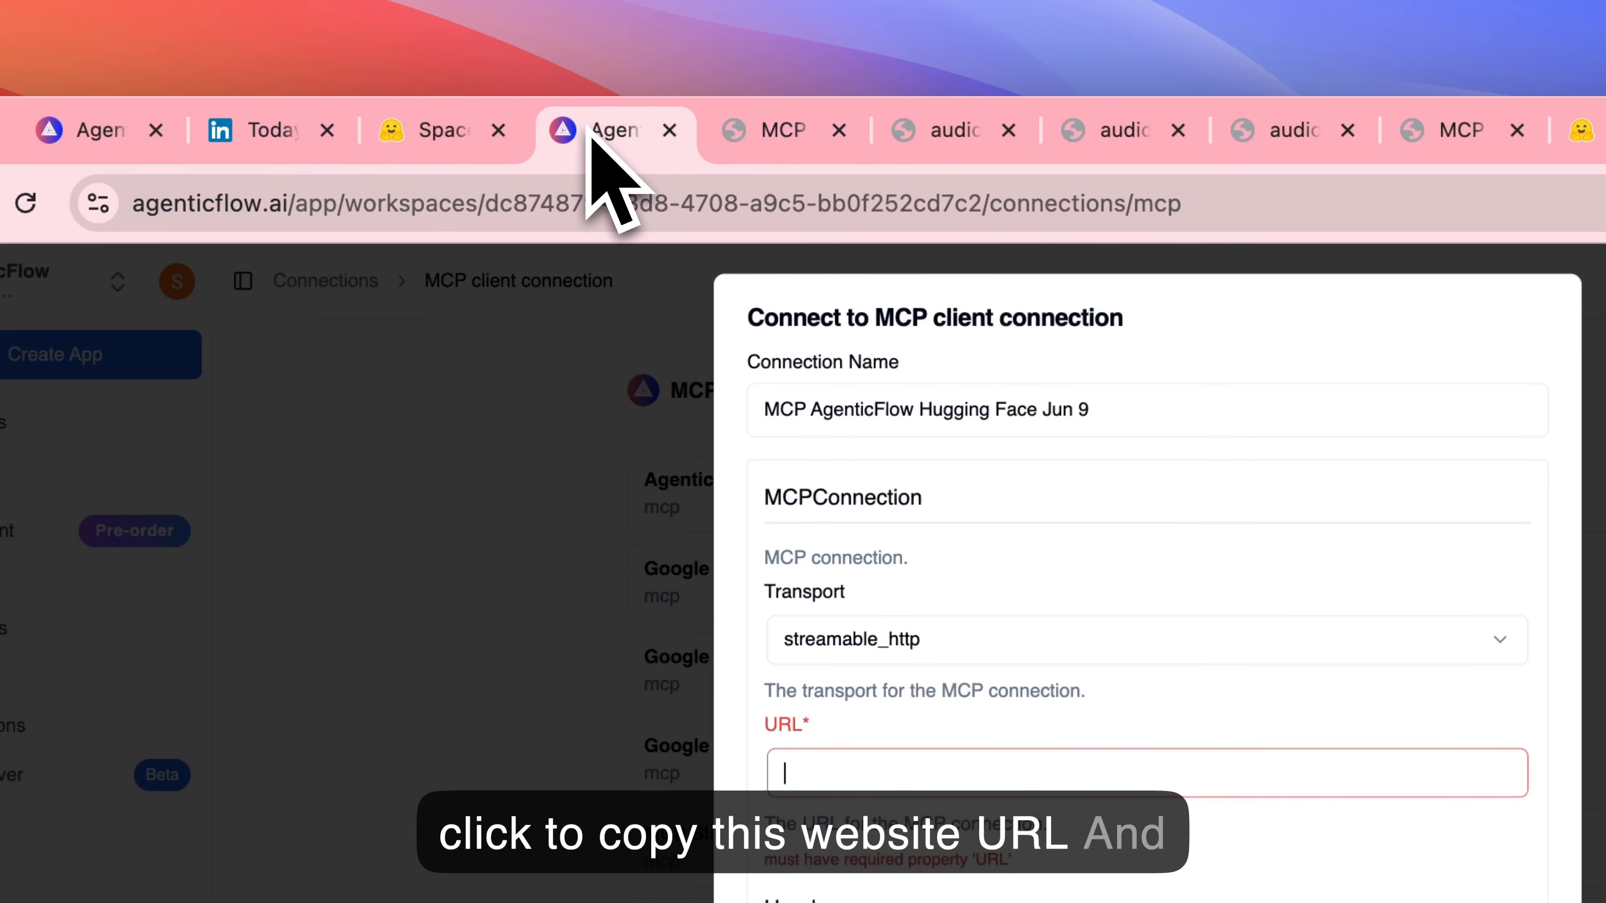
pyautogui.rightClick(782, 465)
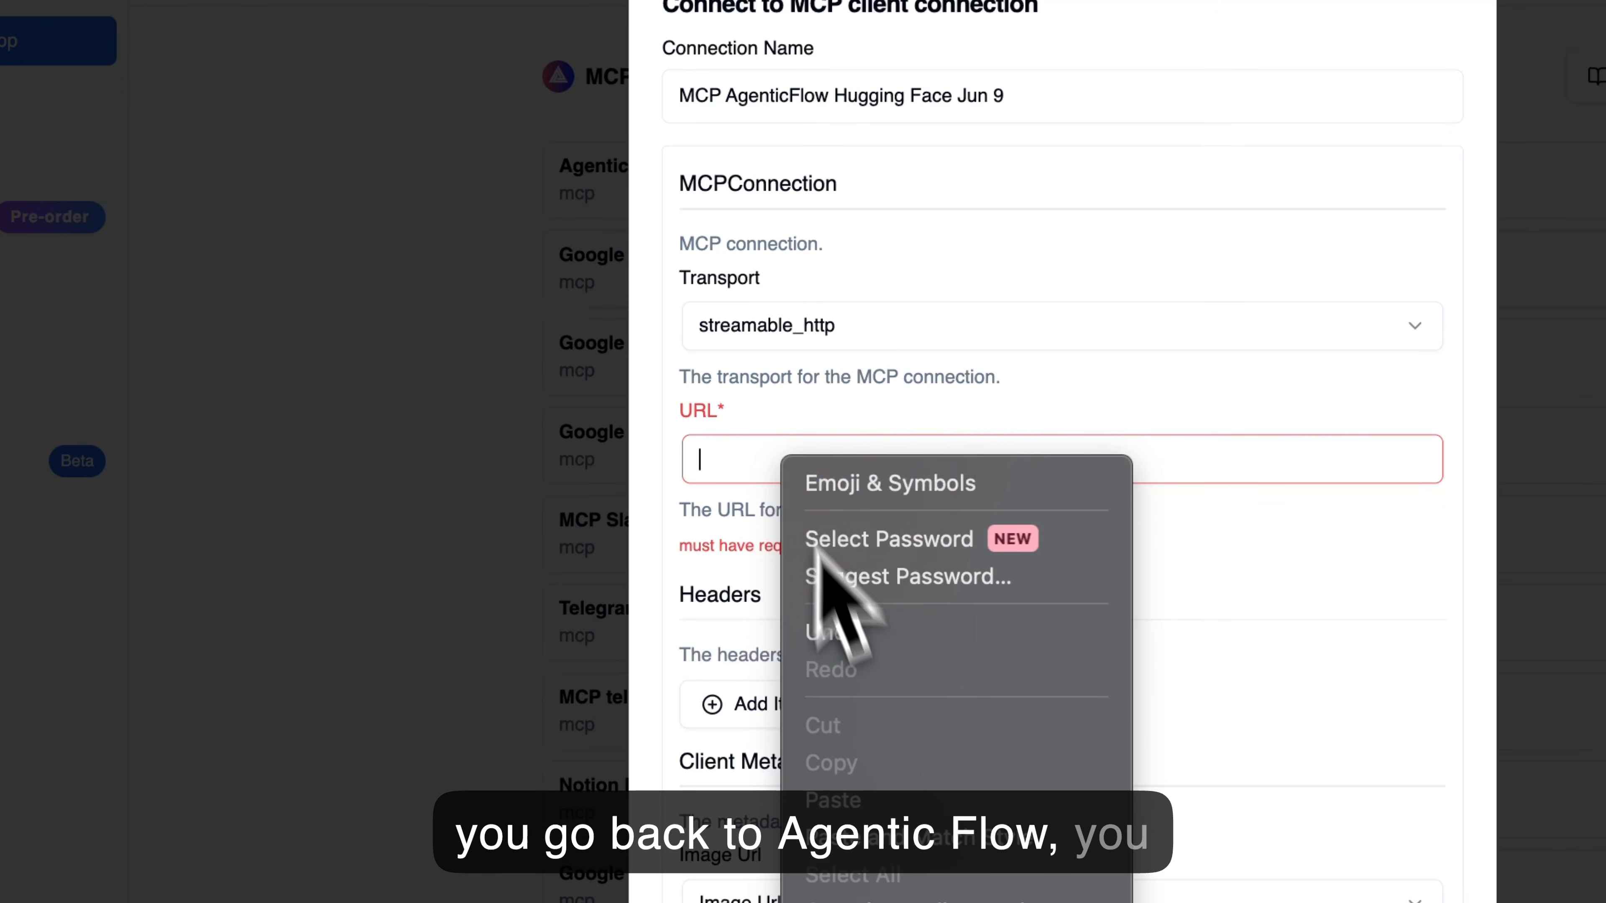
pyautogui.click(866, 802)
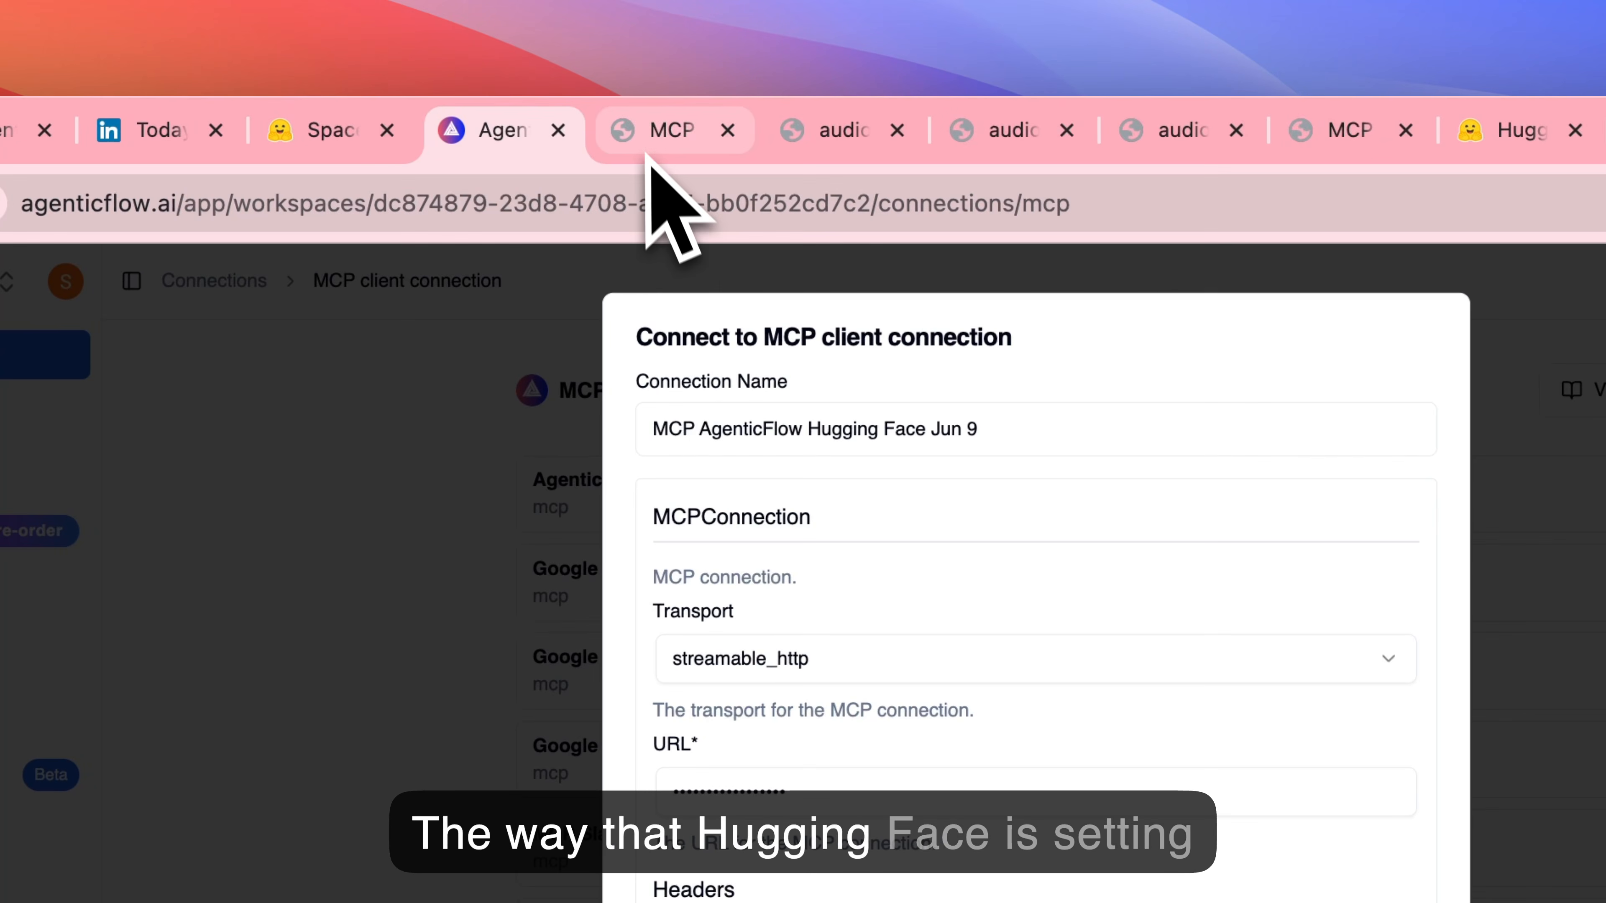
# - From the HF MCP Server page, open the tool settings, choose the Other Client setup and open the new Read HF token form
pyautogui.click(645, 127)
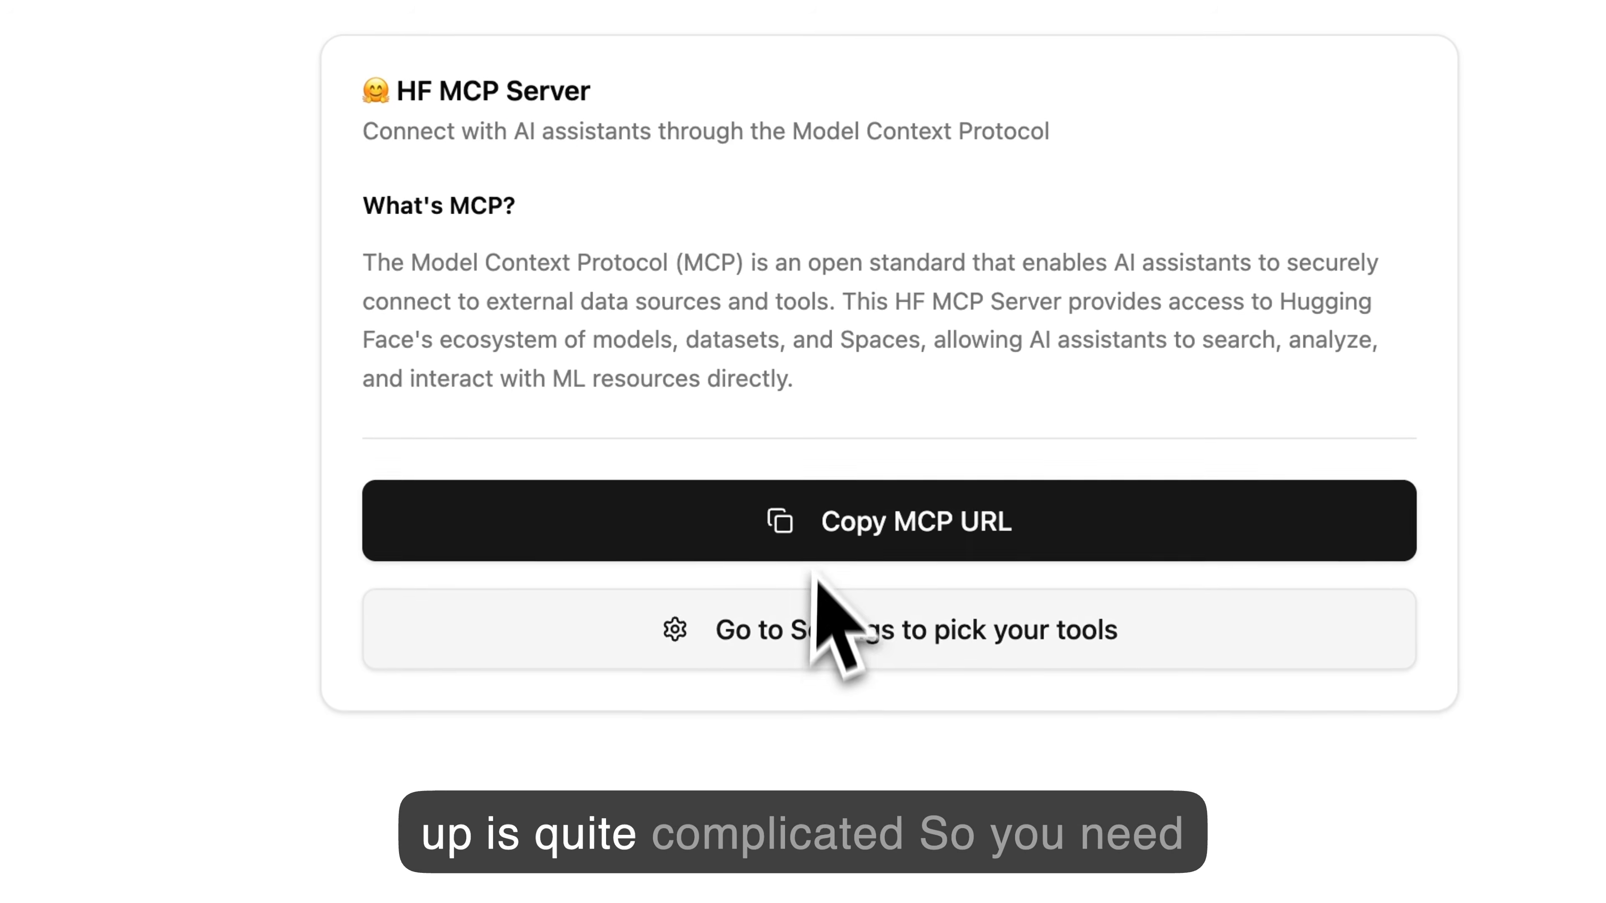
pyautogui.click(818, 626)
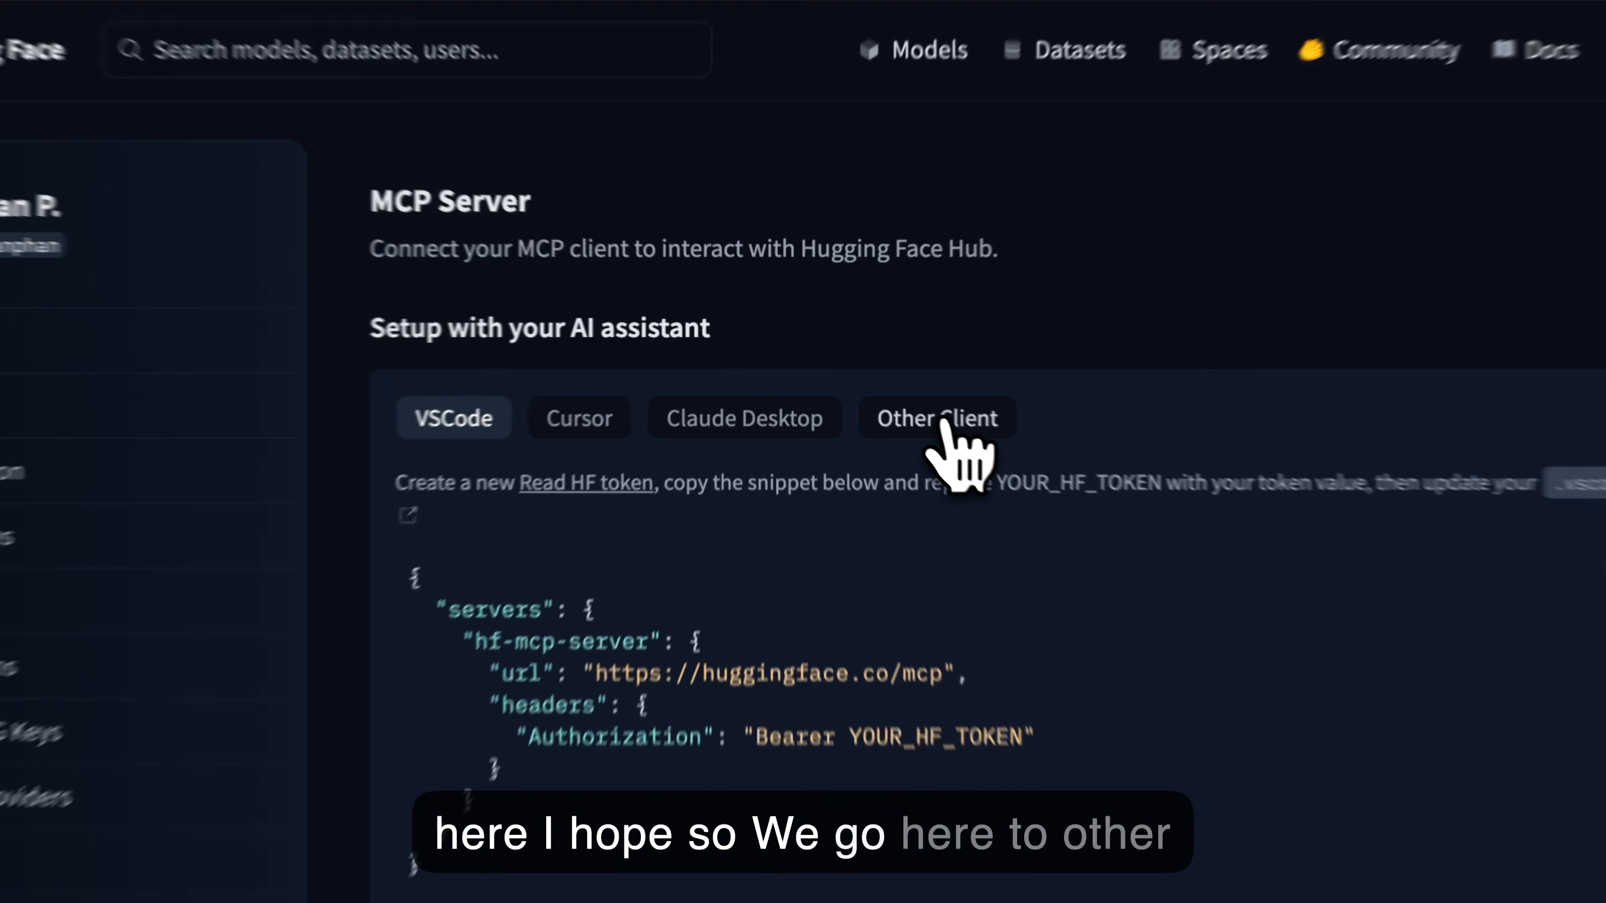
pyautogui.click(858, 378)
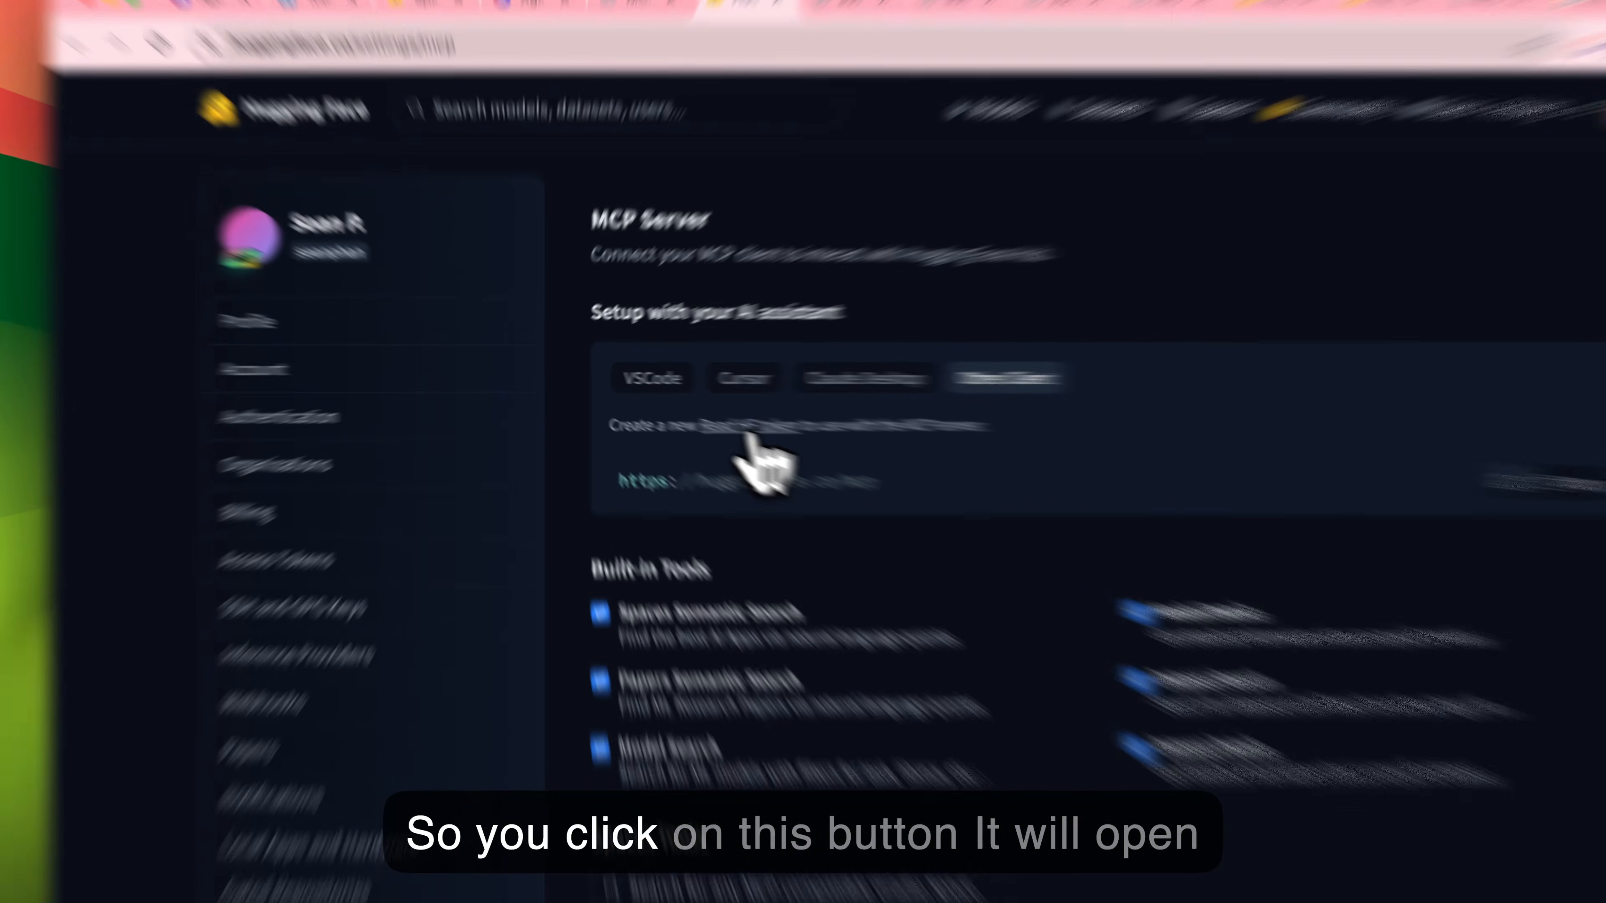
pyautogui.click(681, 411)
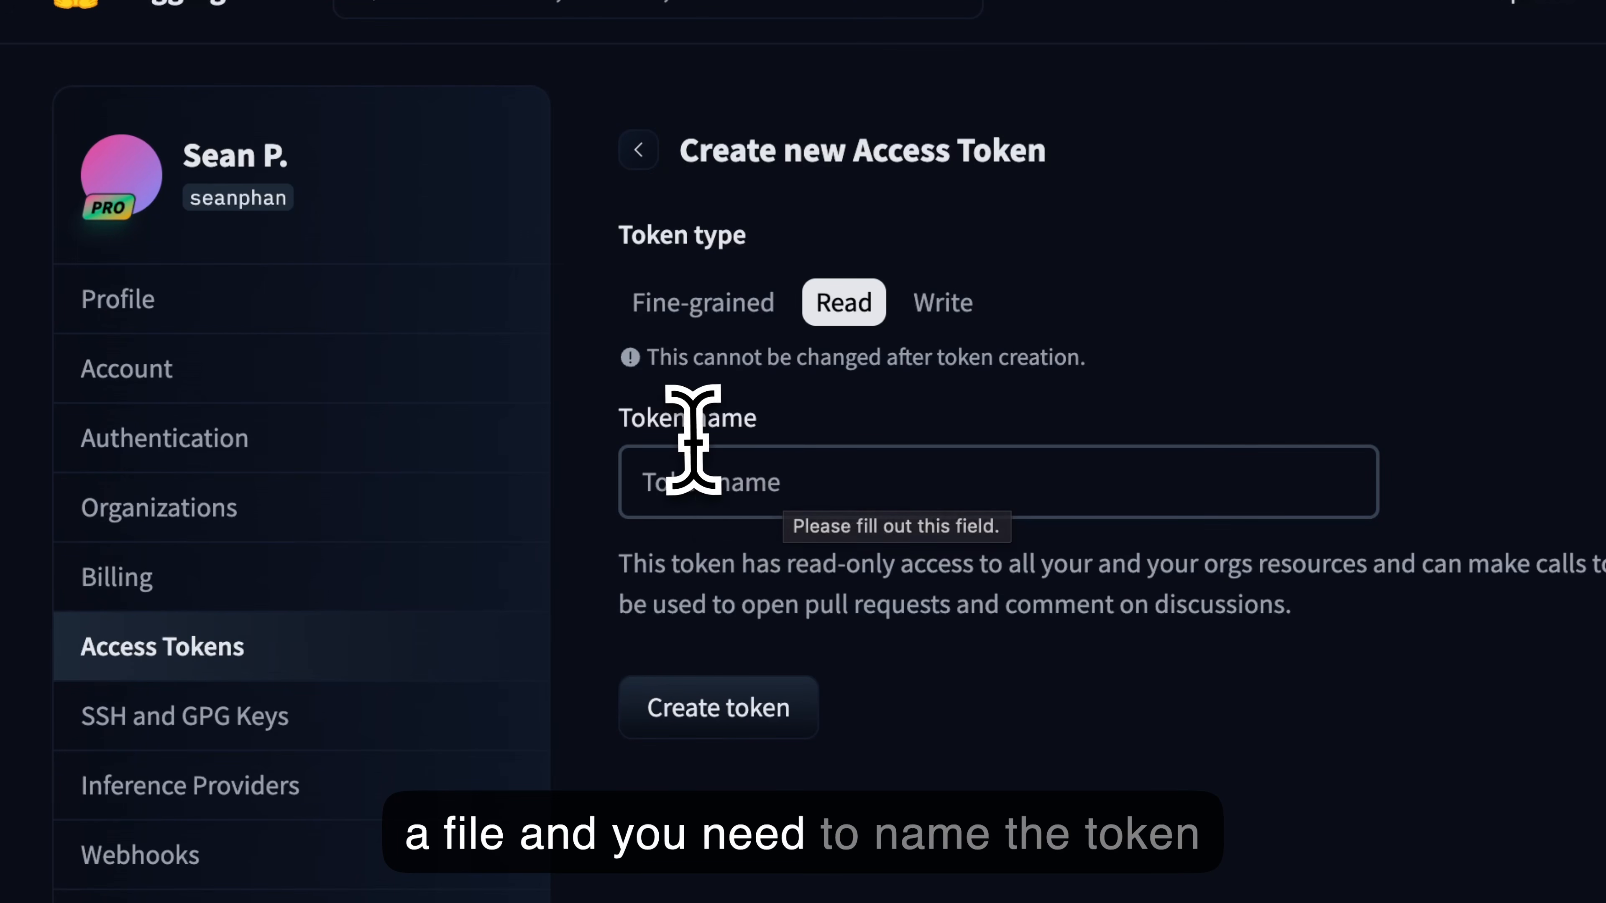
# - Create a Read access token named "Test MCP Jun 9 on AgenticFlow" and copy its value
pyautogui.click(728, 481)
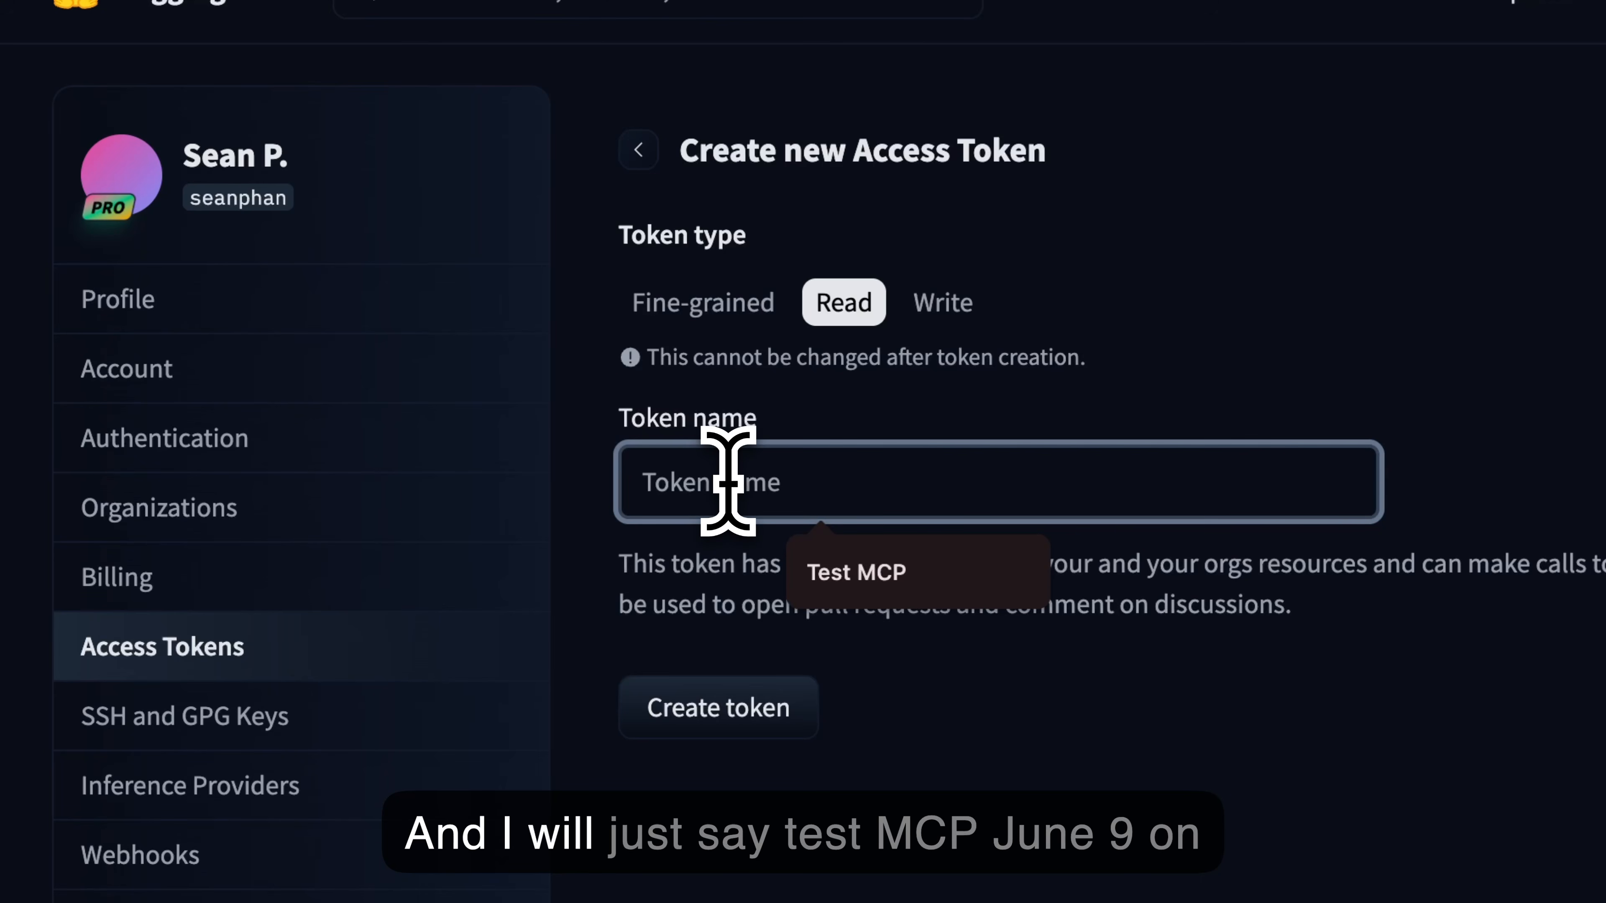
pyautogui.write('Test MCP Ju')
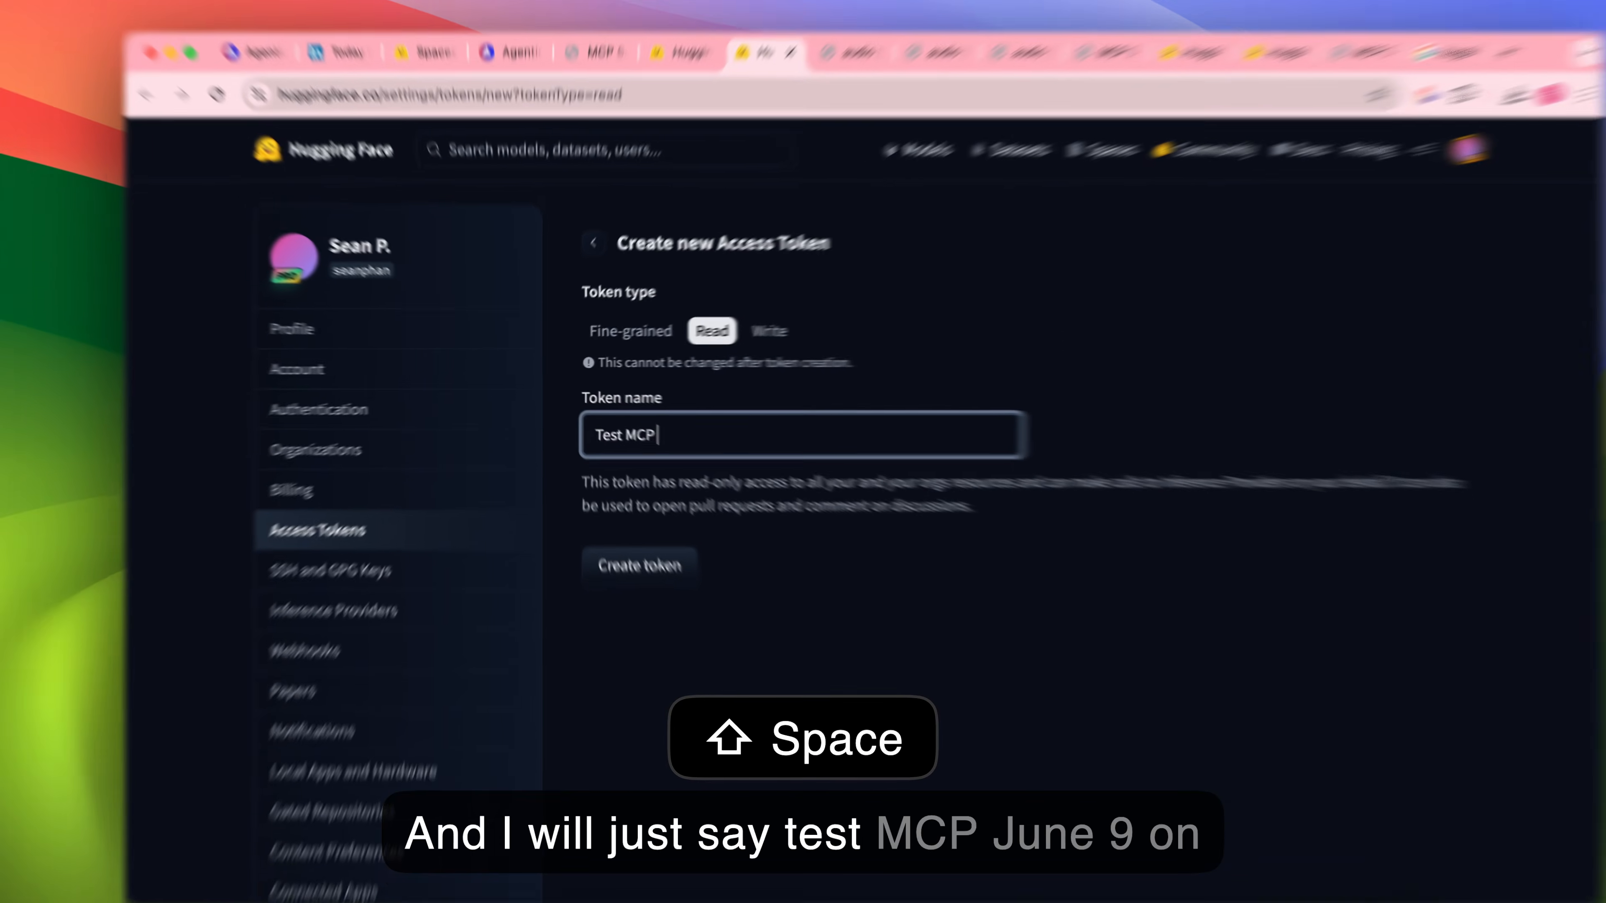
pyautogui.write('n 9 on AgenticFlow')
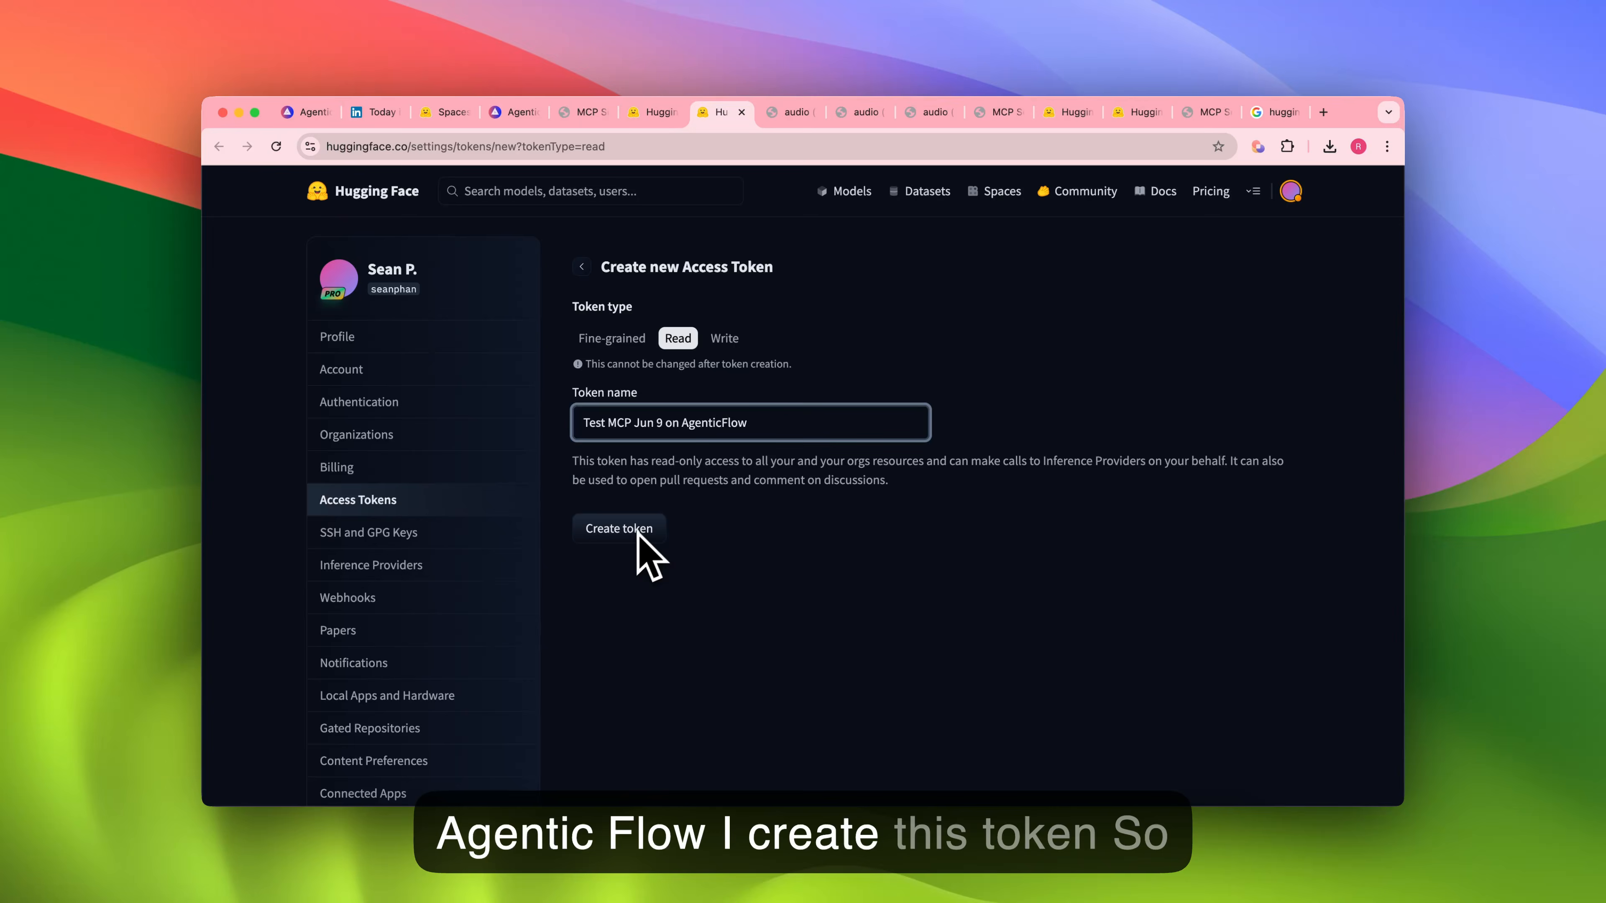
pyautogui.click(638, 530)
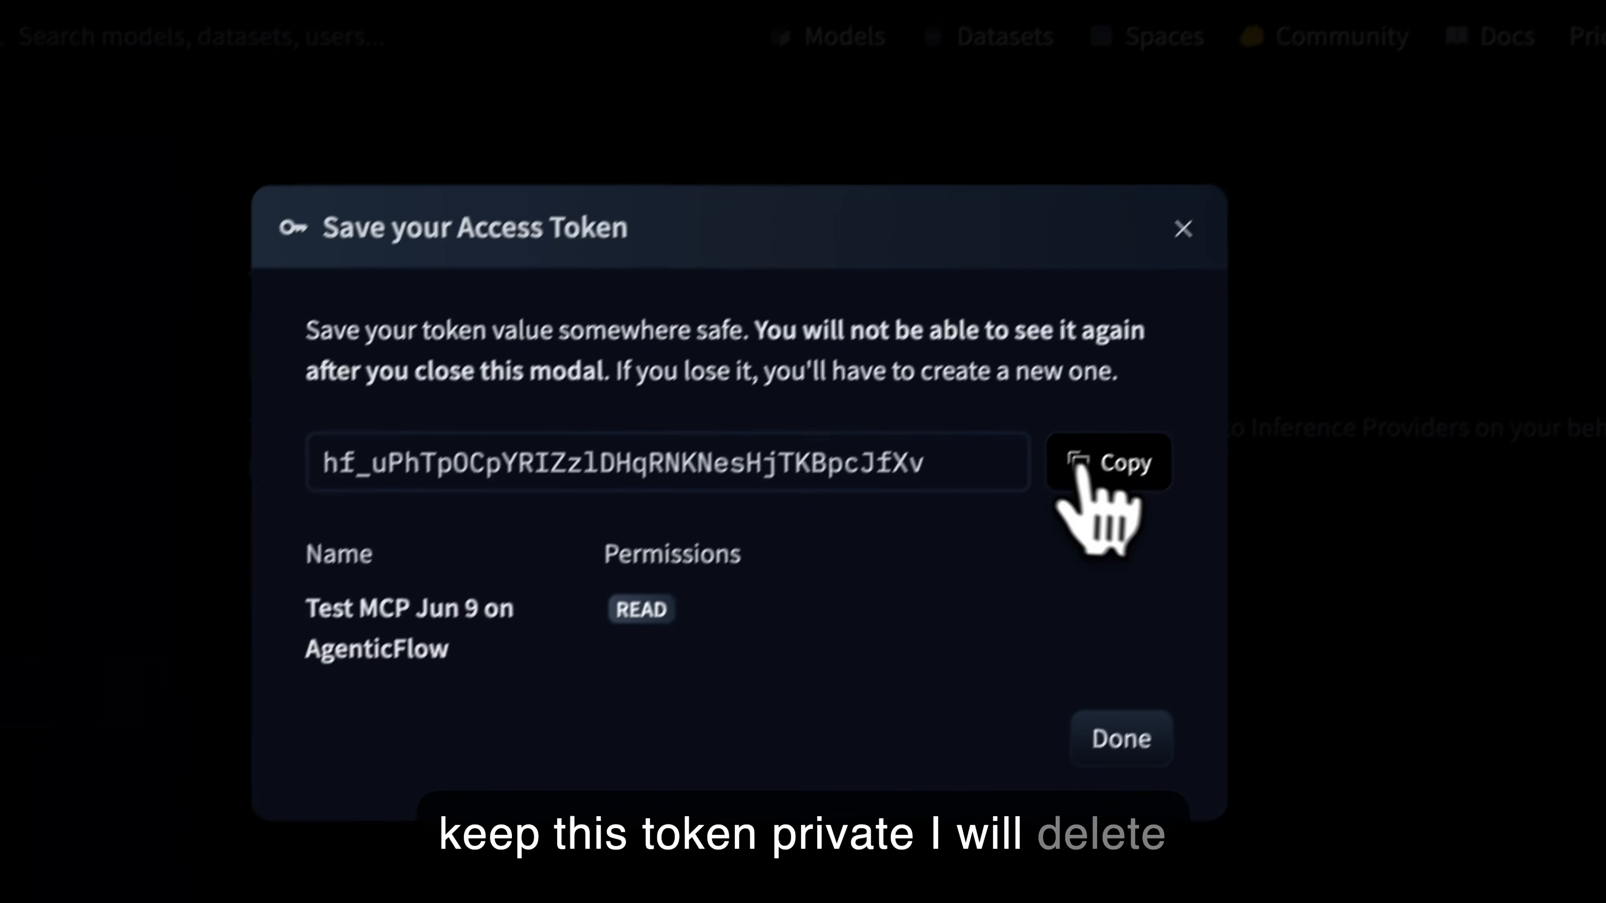
pyautogui.click(1268, 303)
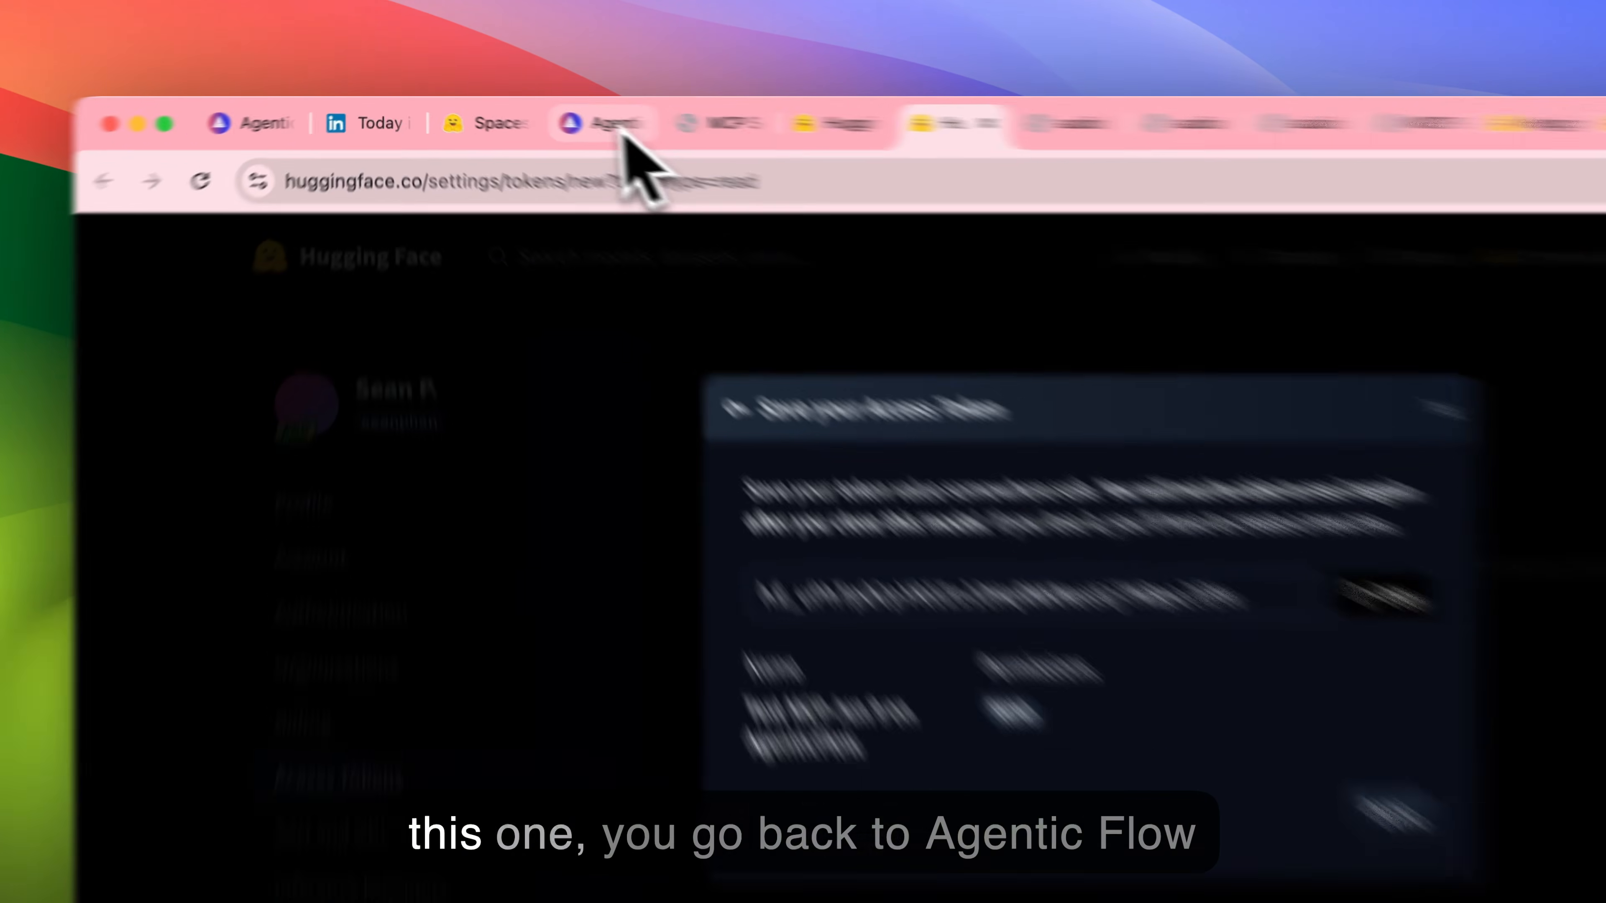
# - Back in the AgenticFlow connection form, add a header item and paste the Hugging Face access token into its value
pyautogui.click(519, 114)
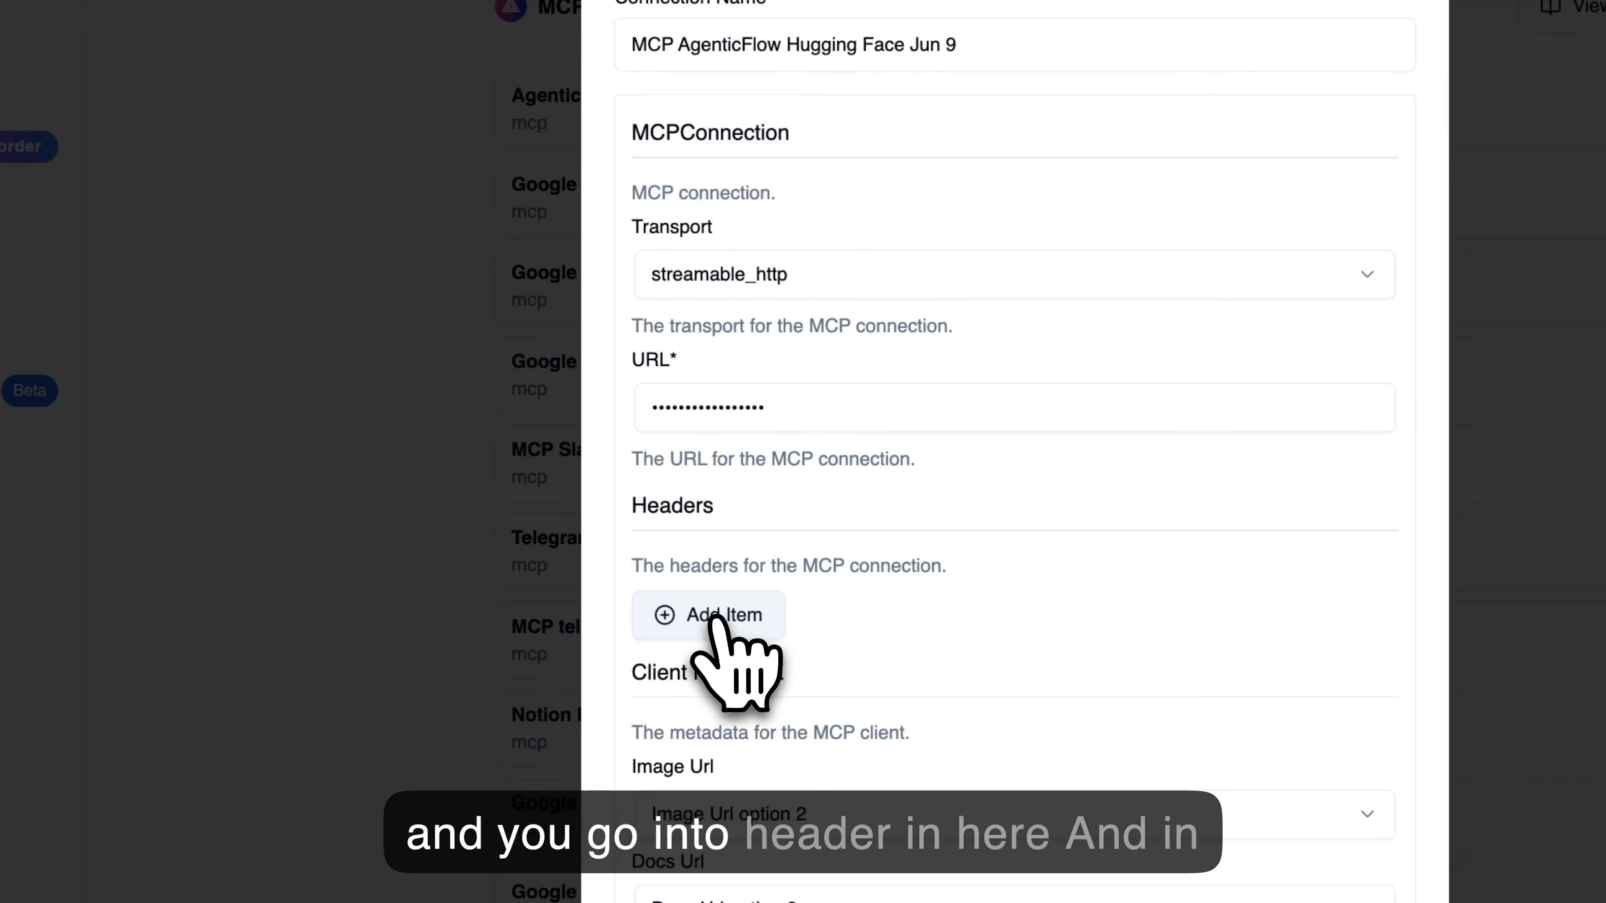
pyautogui.click(712, 617)
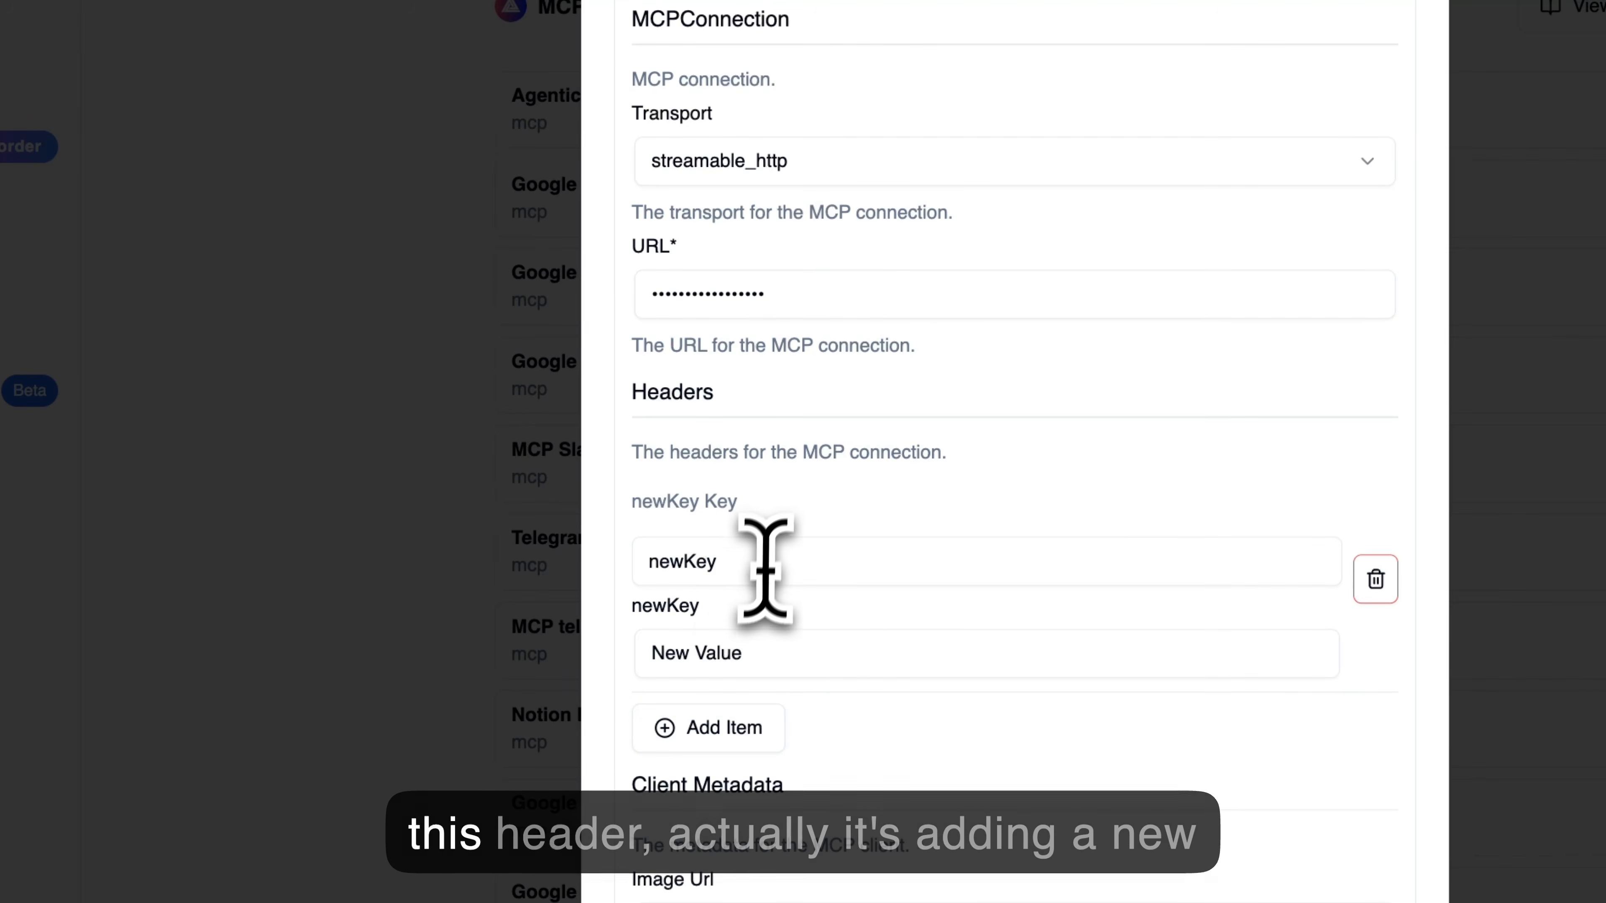
pyautogui.click(714, 557)
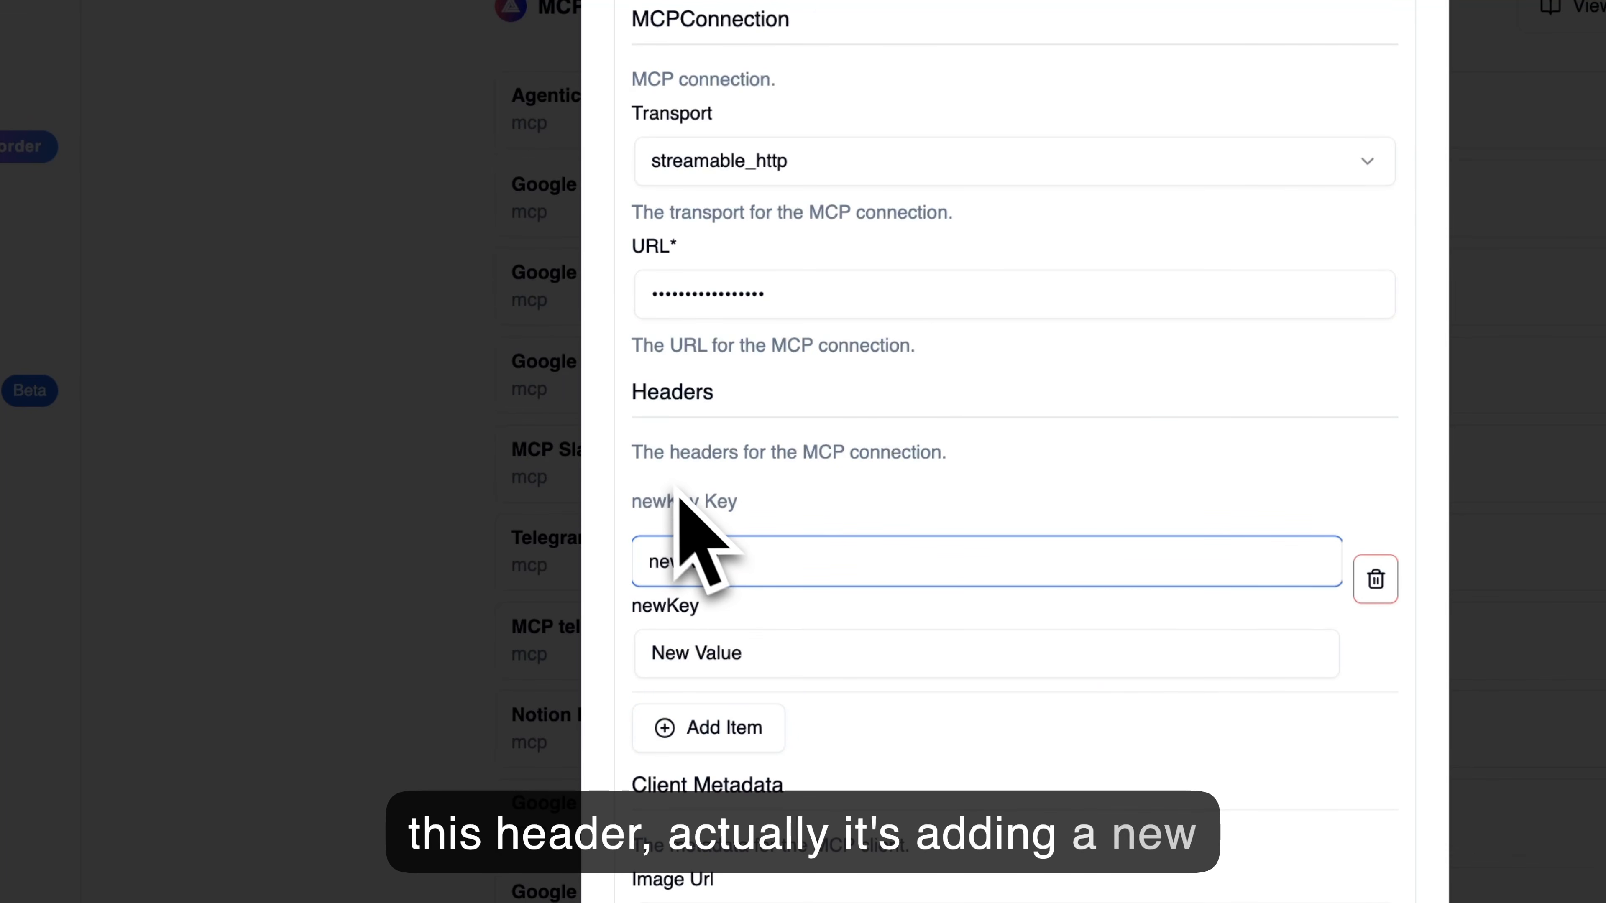
pyautogui.click(783, 655)
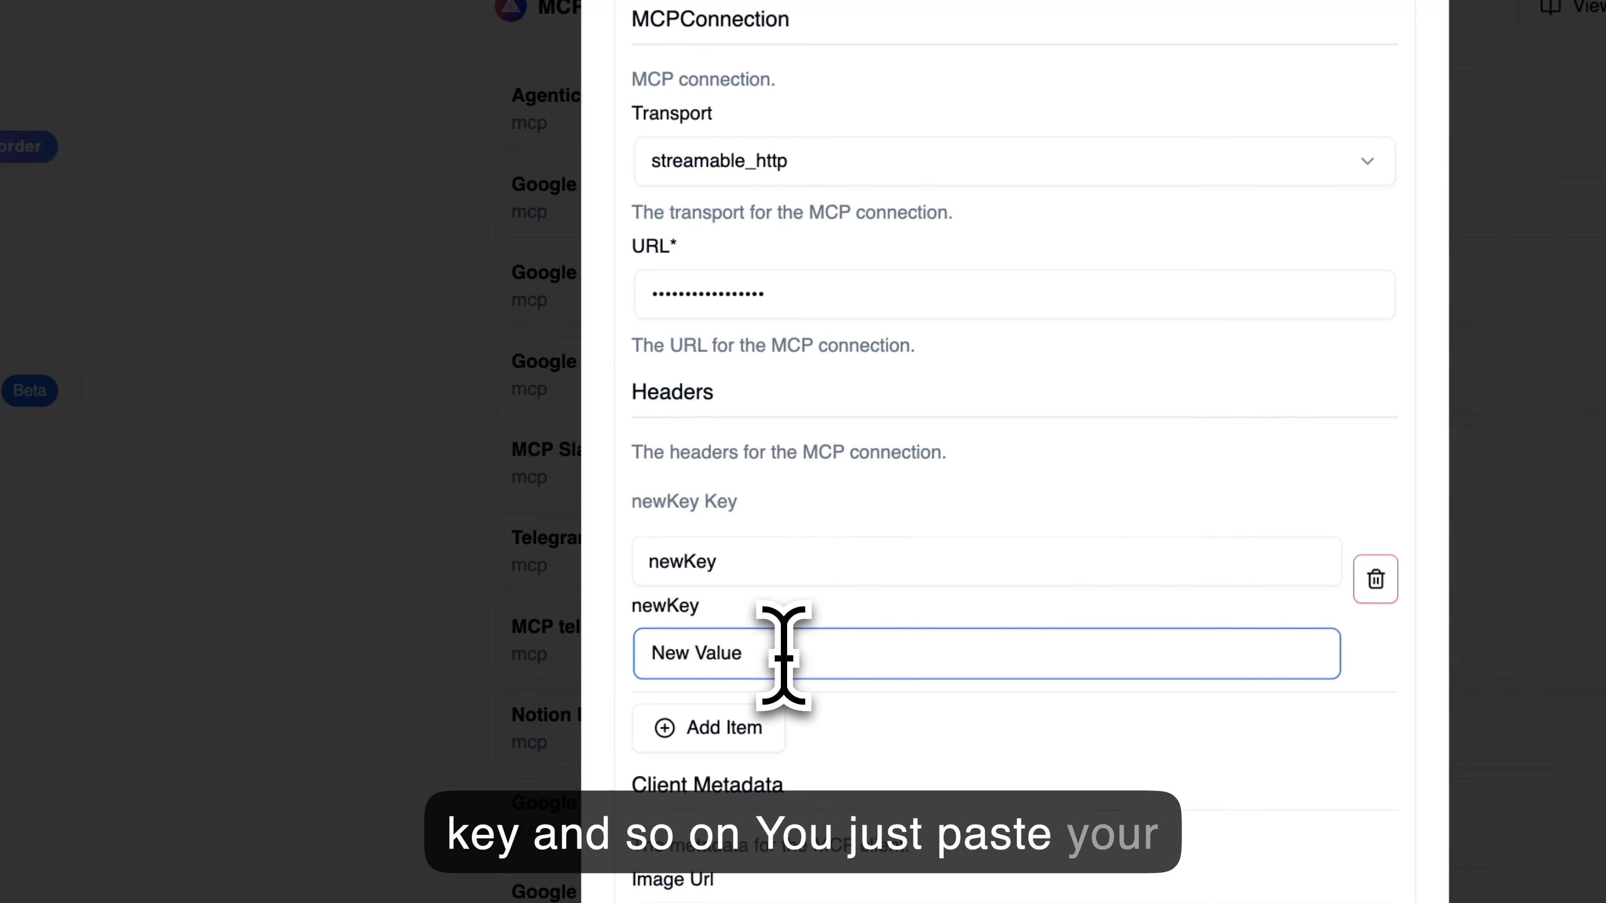
pyautogui.press('super+v')
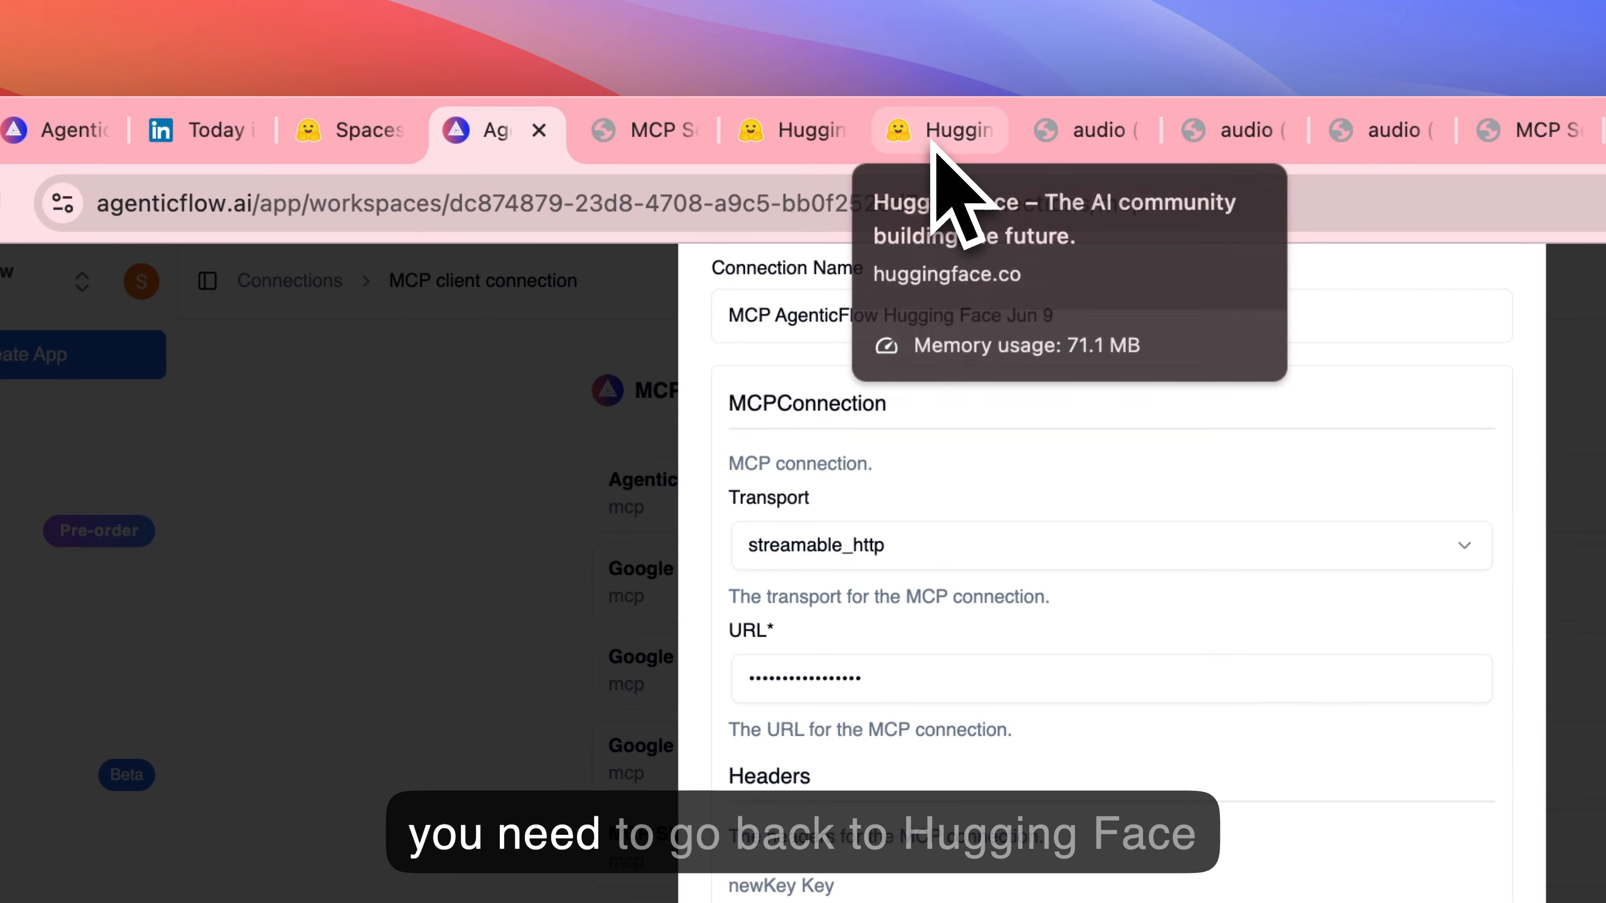
# - Return to the Hugging Face MCP settings, show the VSCode configuration snippet and examine its headers block for the required authorization format
pyautogui.click(934, 143)
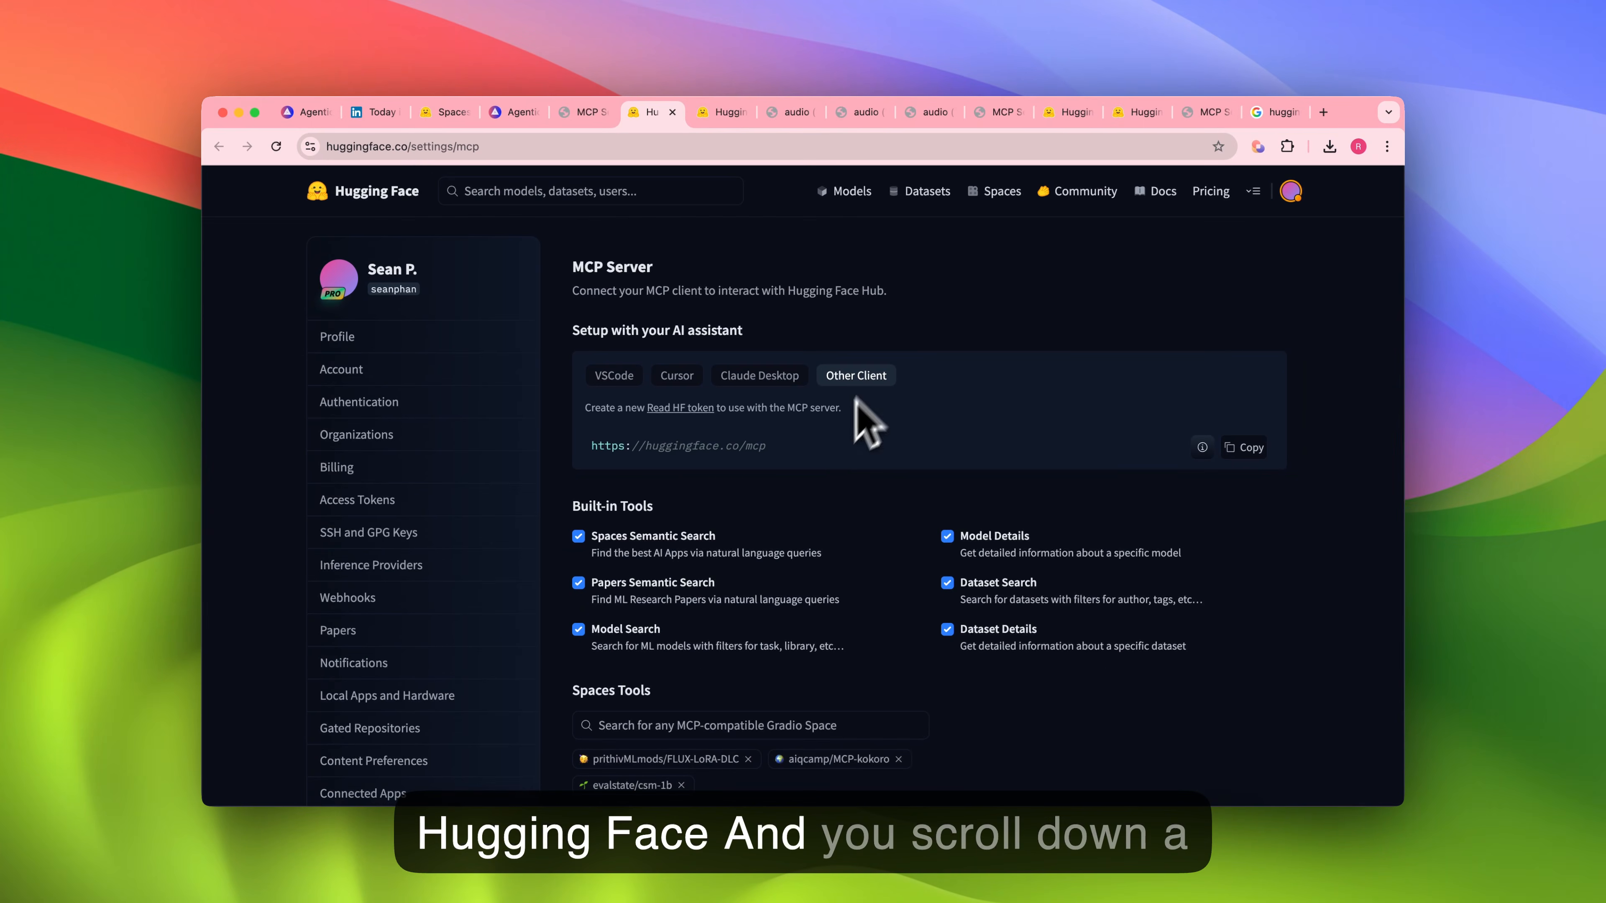
pyautogui.scroll(-5, 804, 532)
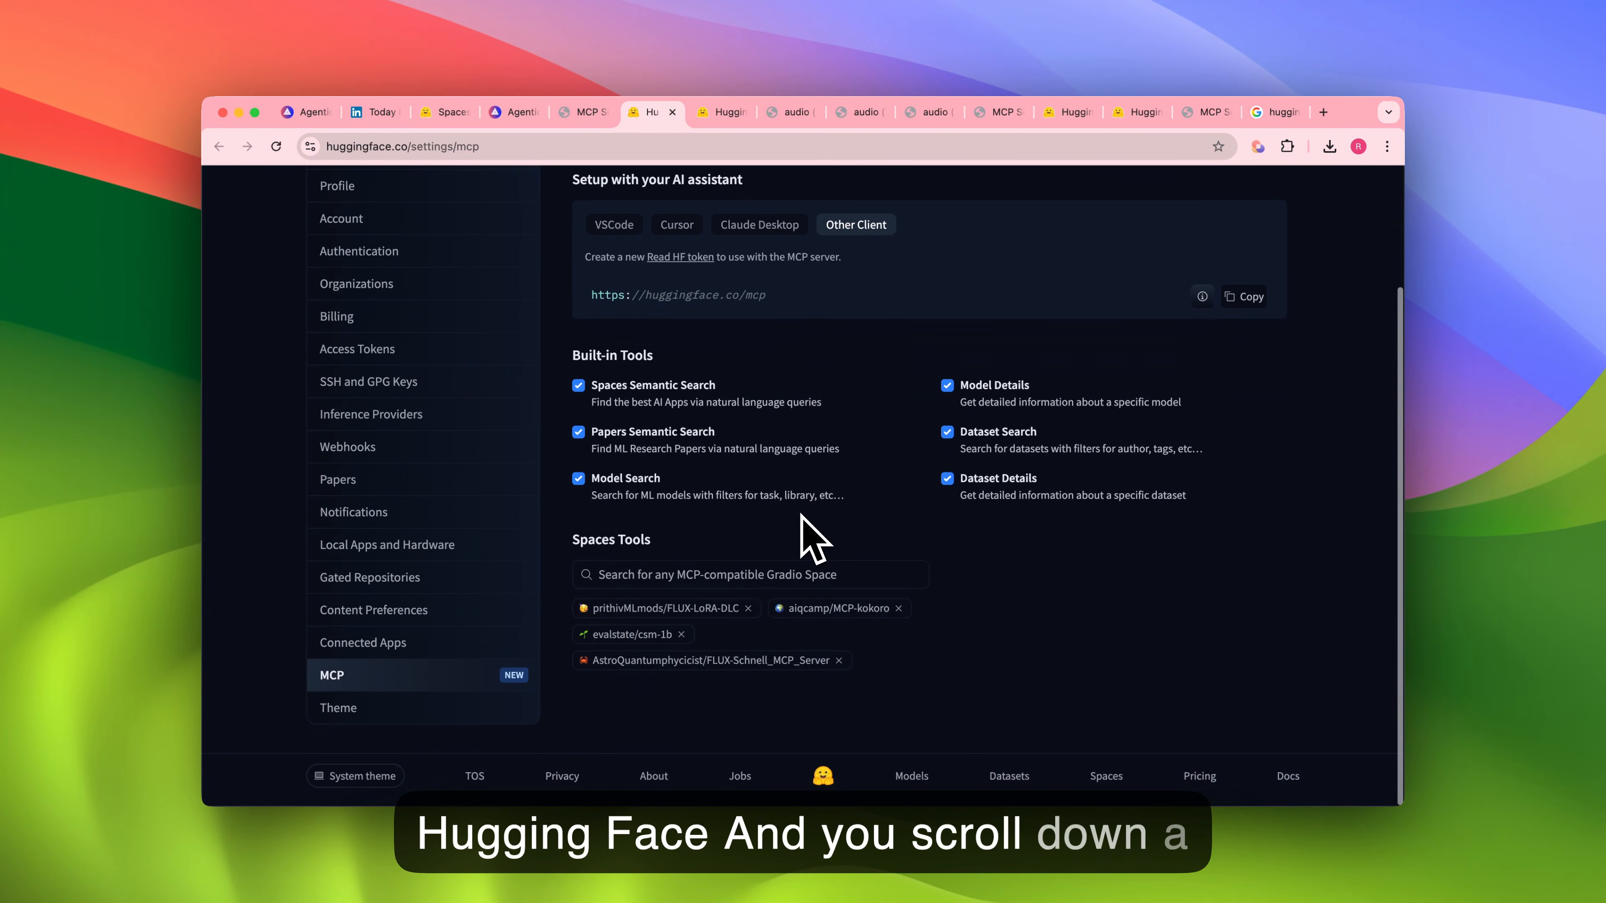
pyautogui.scroll(2, 802, 518)
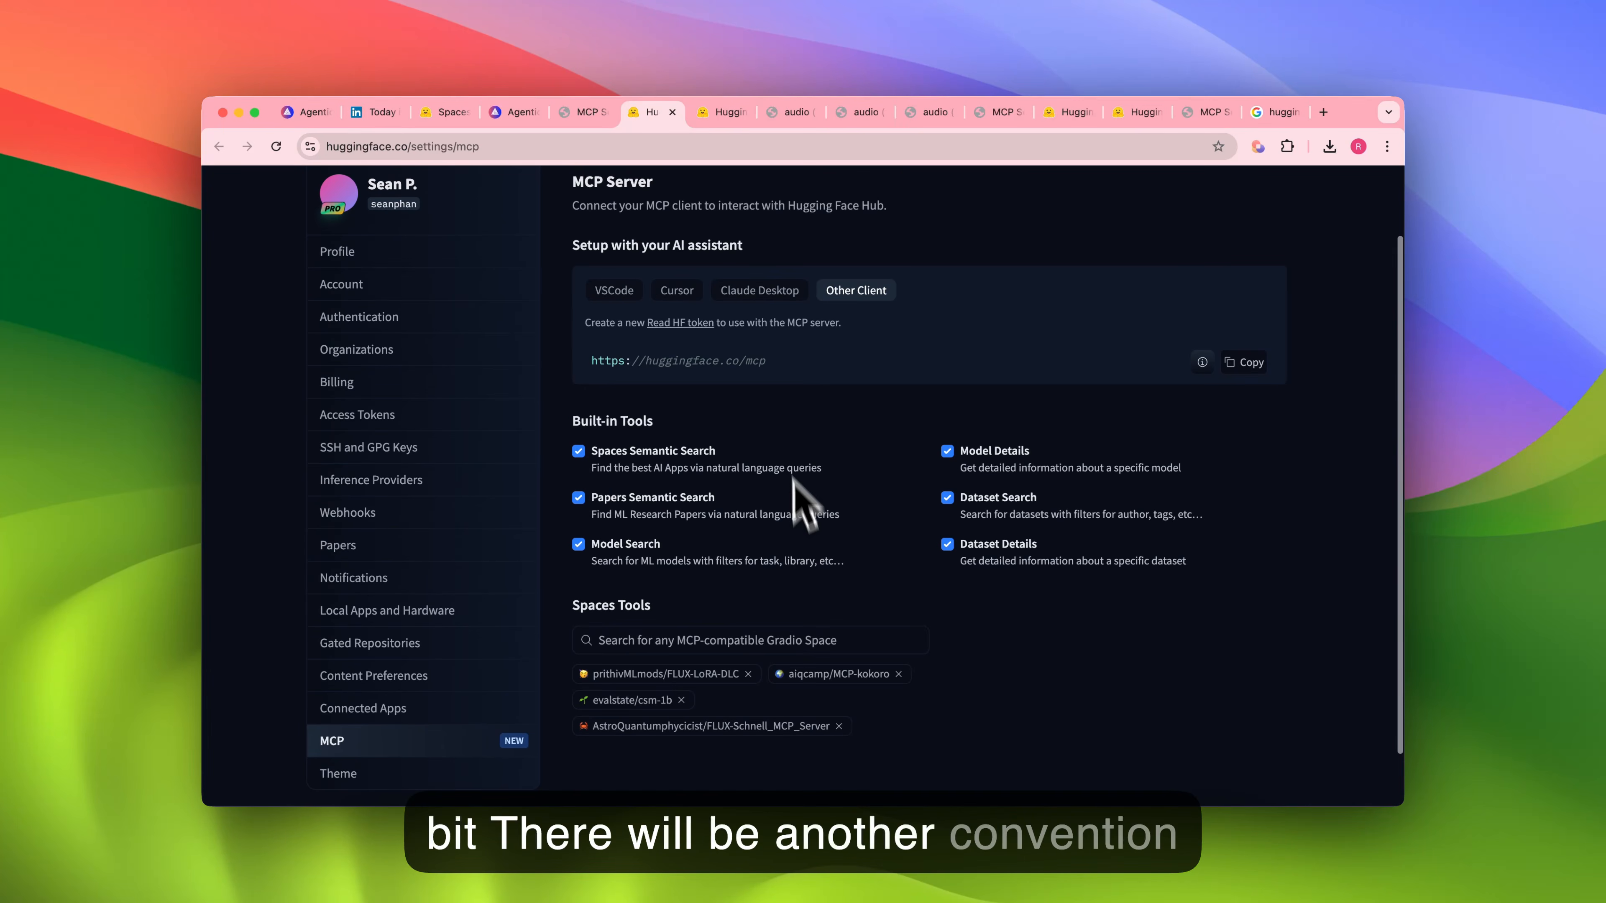
pyautogui.click(615, 292)
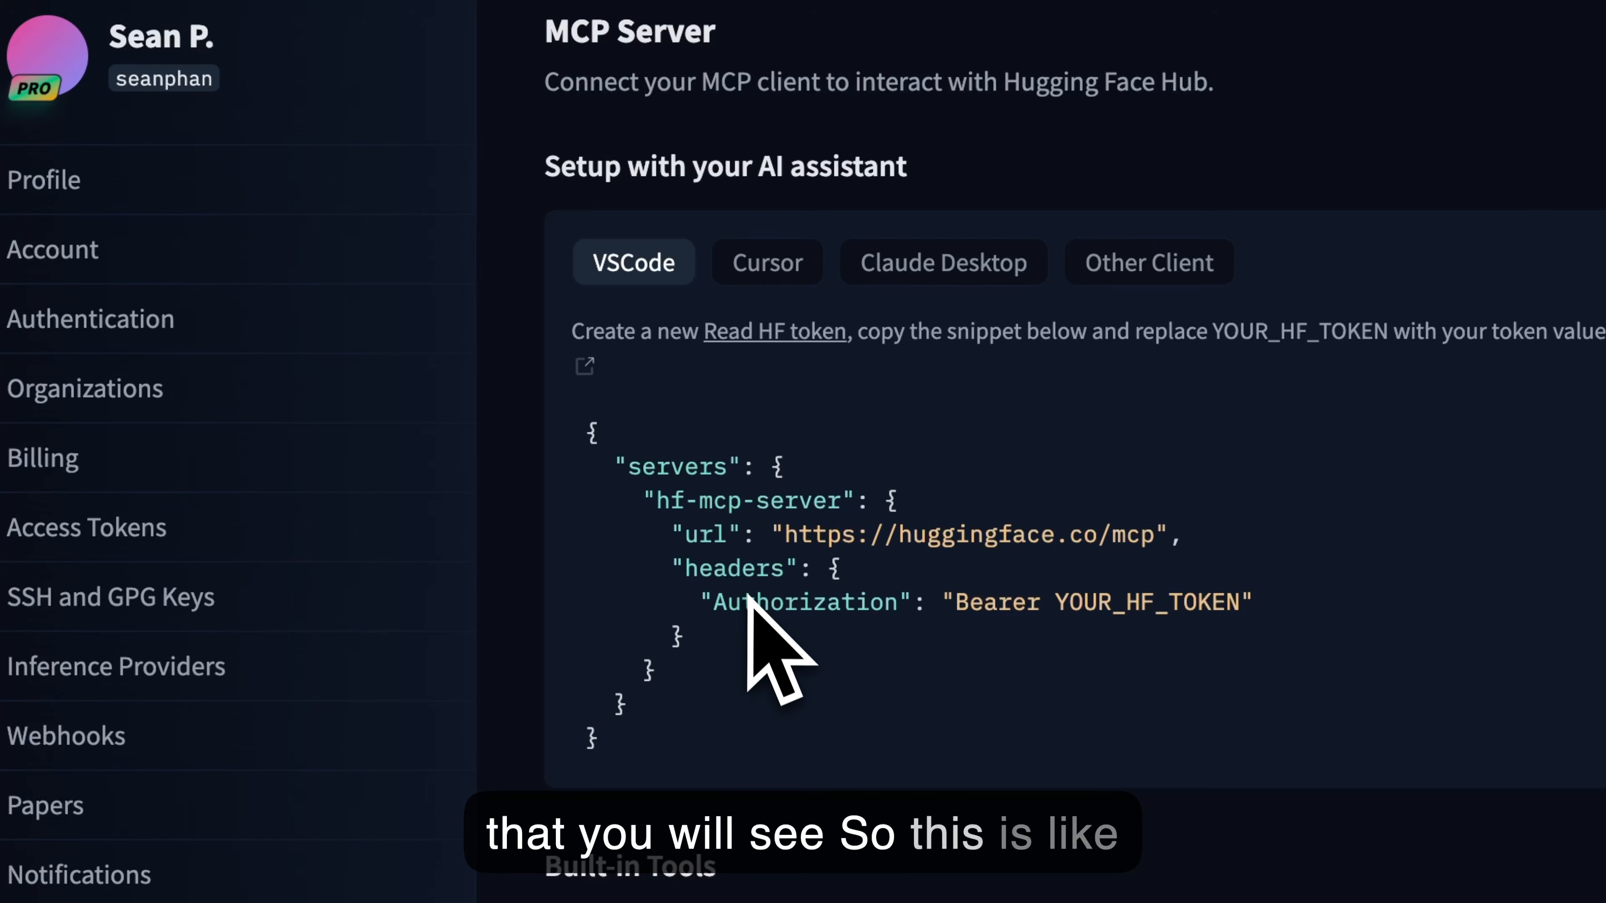
pyautogui.moveTo(672, 567); pyautogui.dragTo(713, 619)
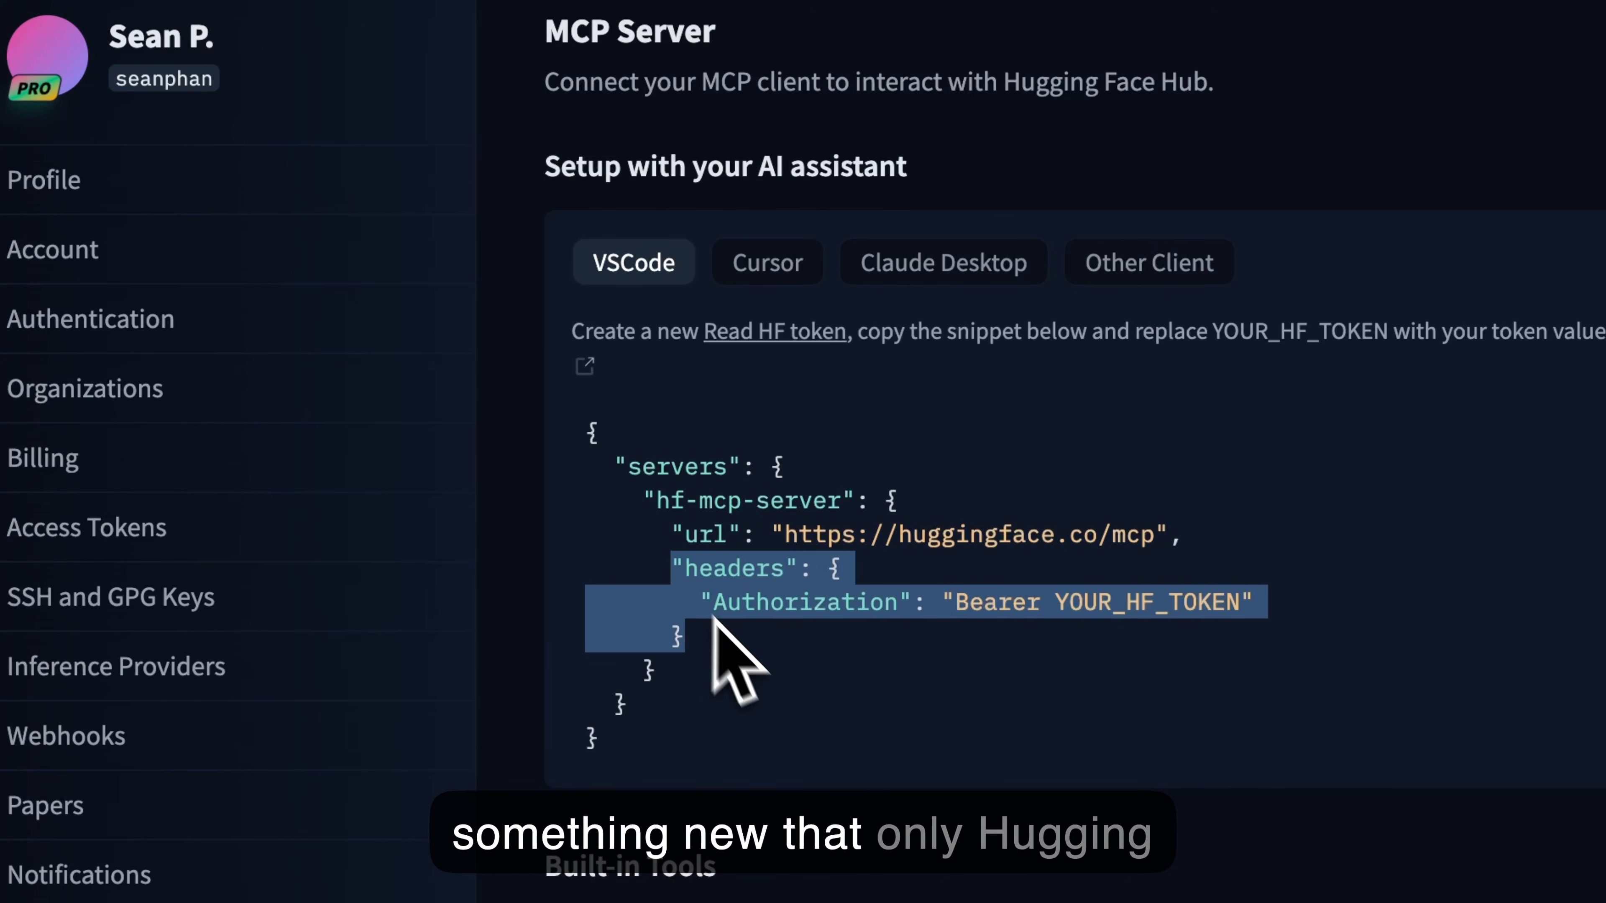
pyautogui.click(717, 645)
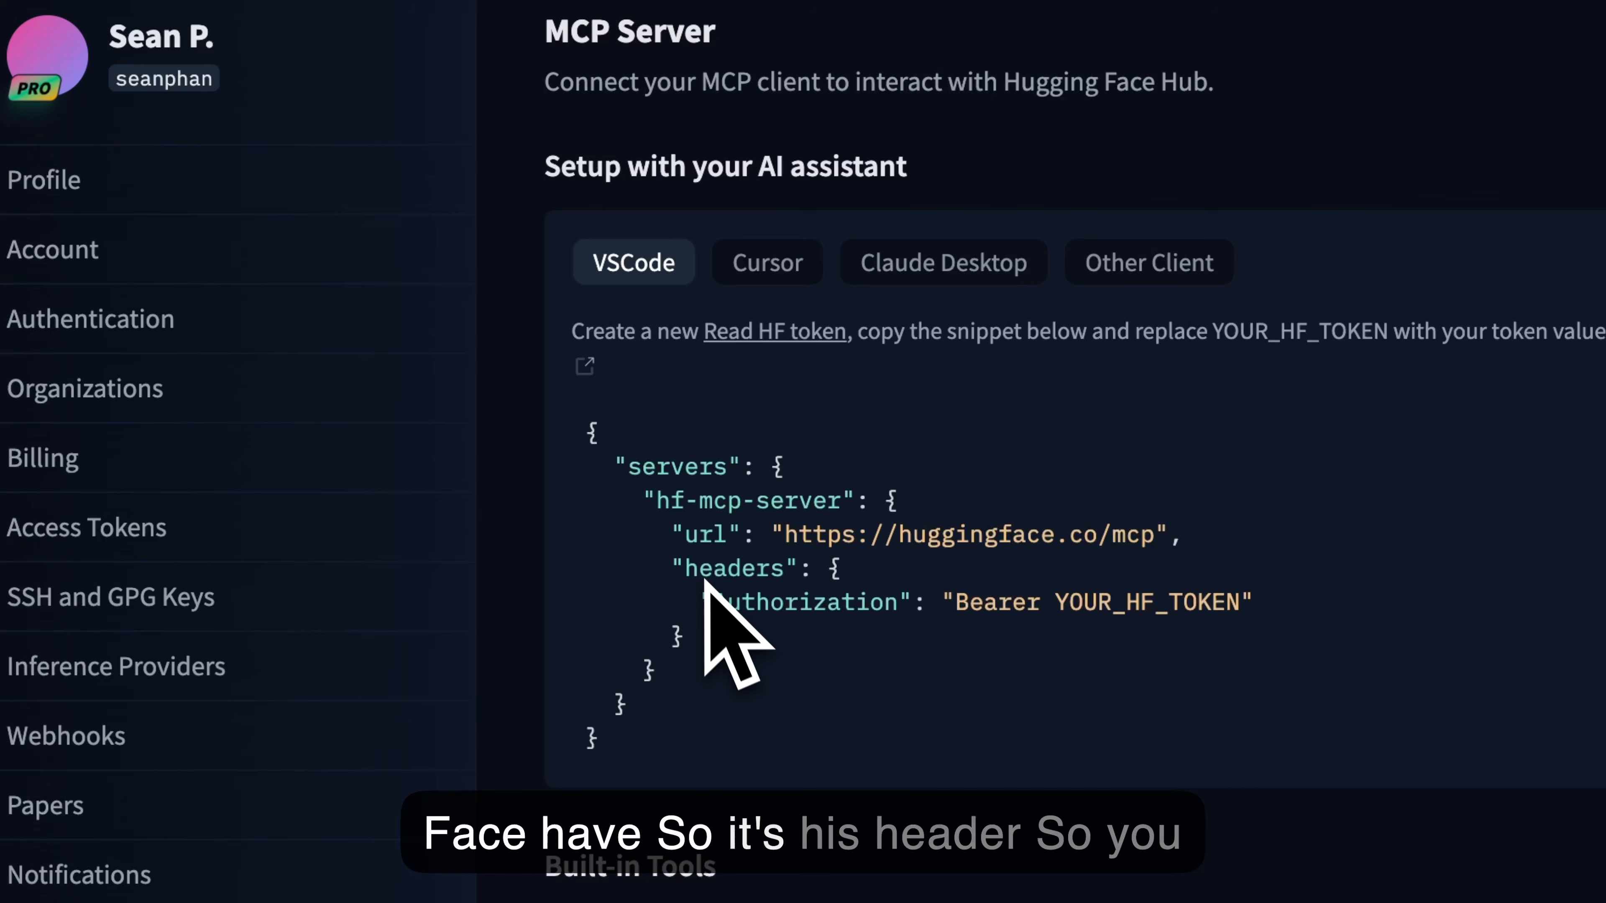
# - Copy the word "Authorization" from the Hugging Face snippet and paste it as the header key in the AgenticFlow connection form
pyautogui.doubleClick(767, 601)
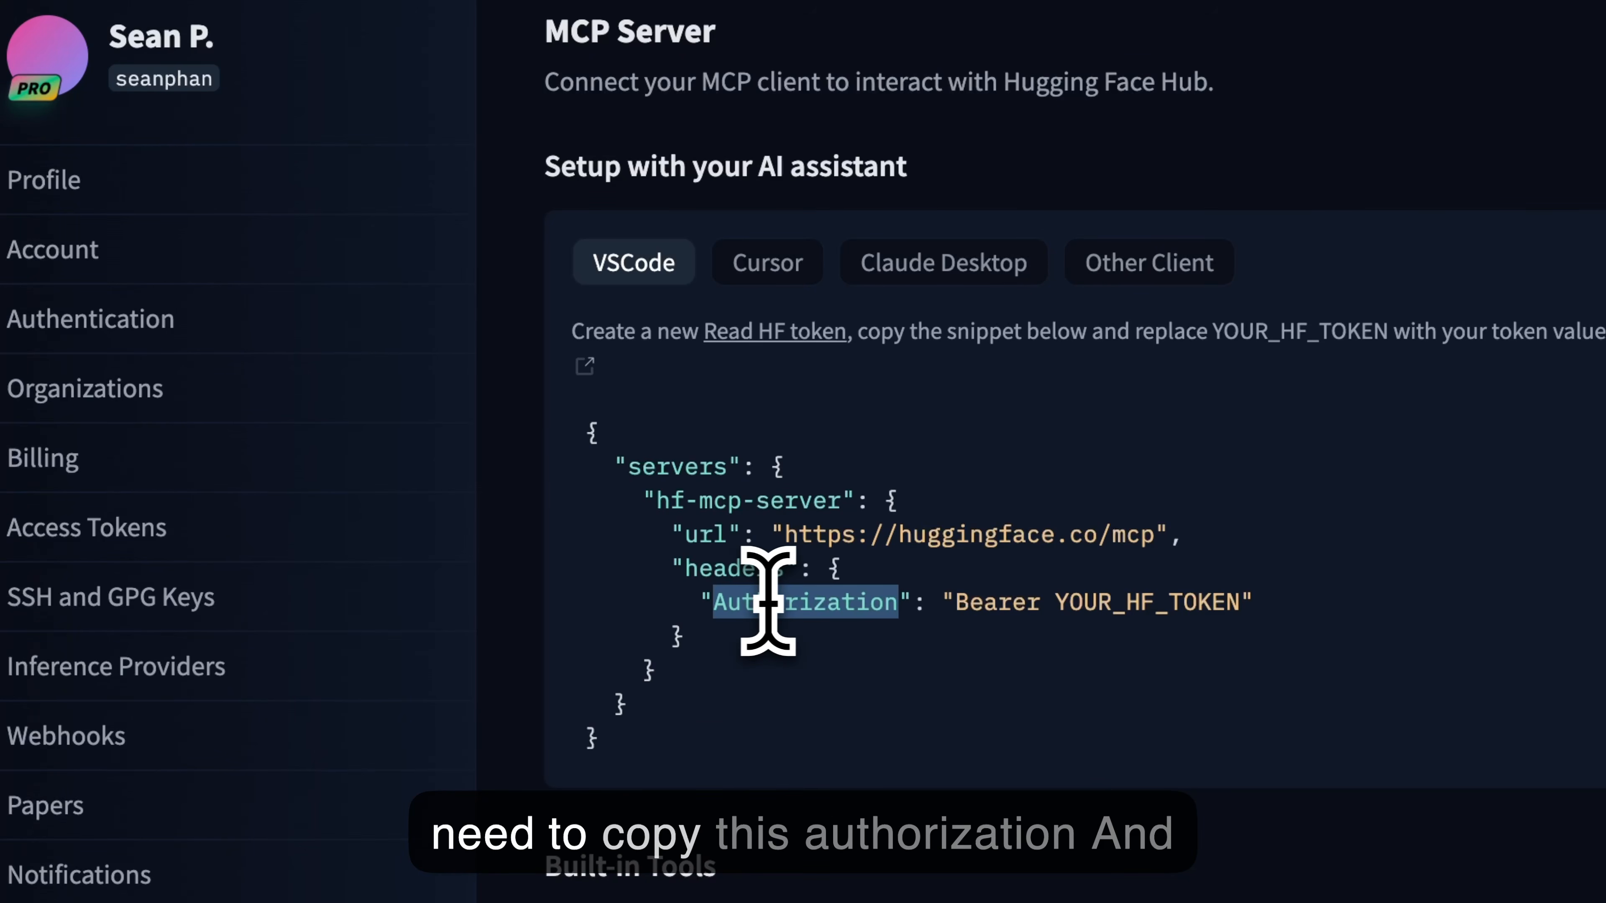
pyautogui.rightClick(816, 601)
pyautogui.click(898, 669)
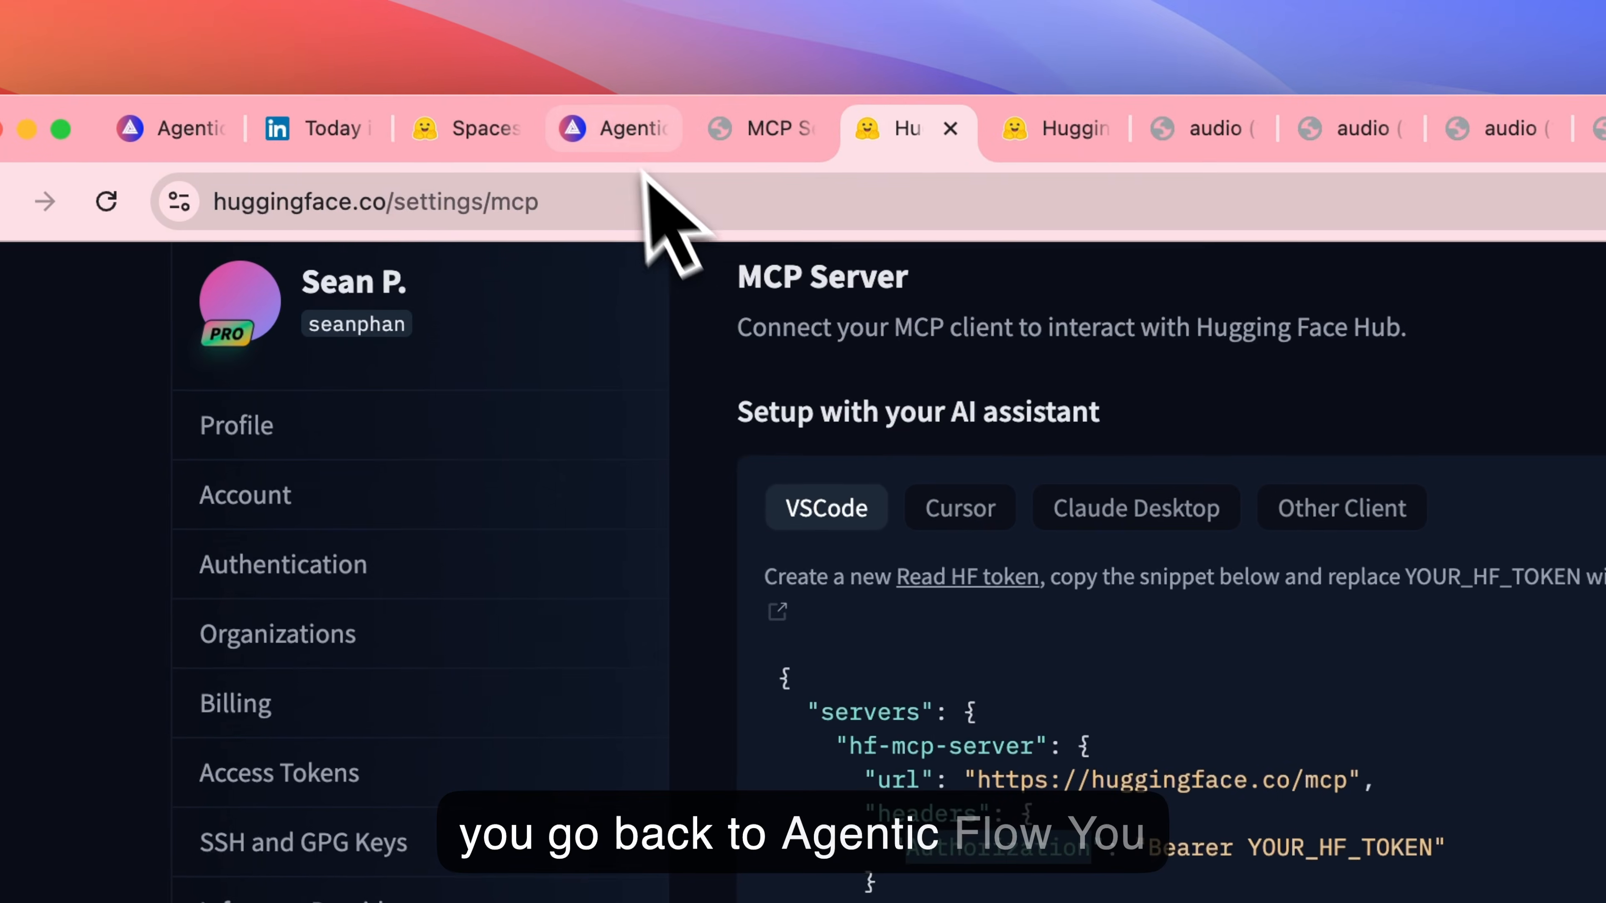
pyautogui.click(622, 142)
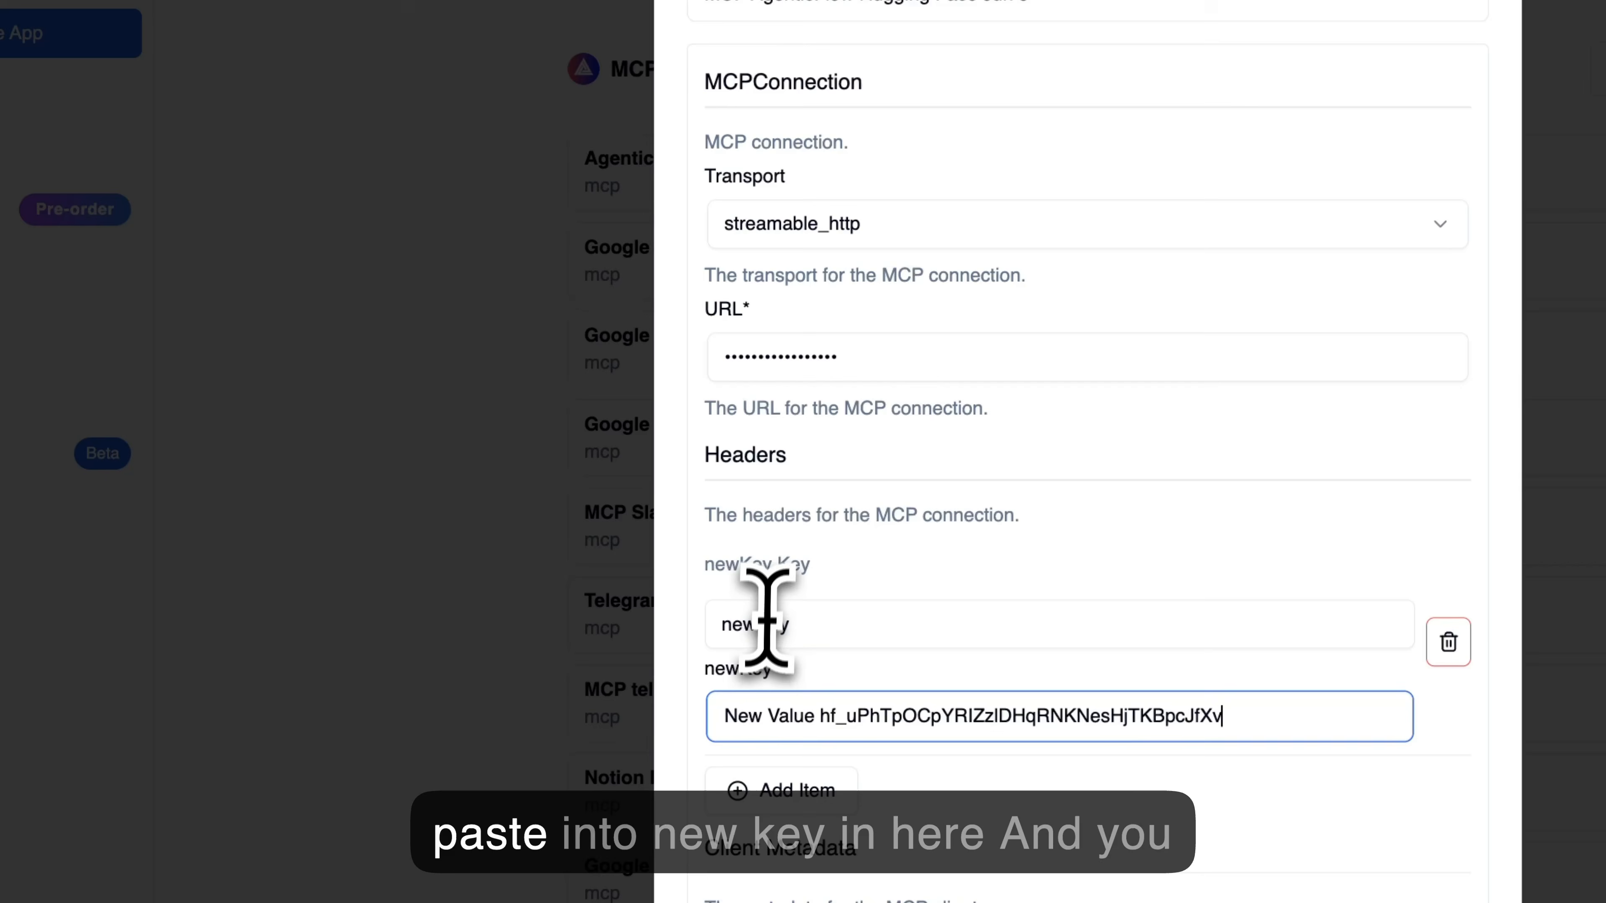
pyautogui.doubleClick(763, 625)
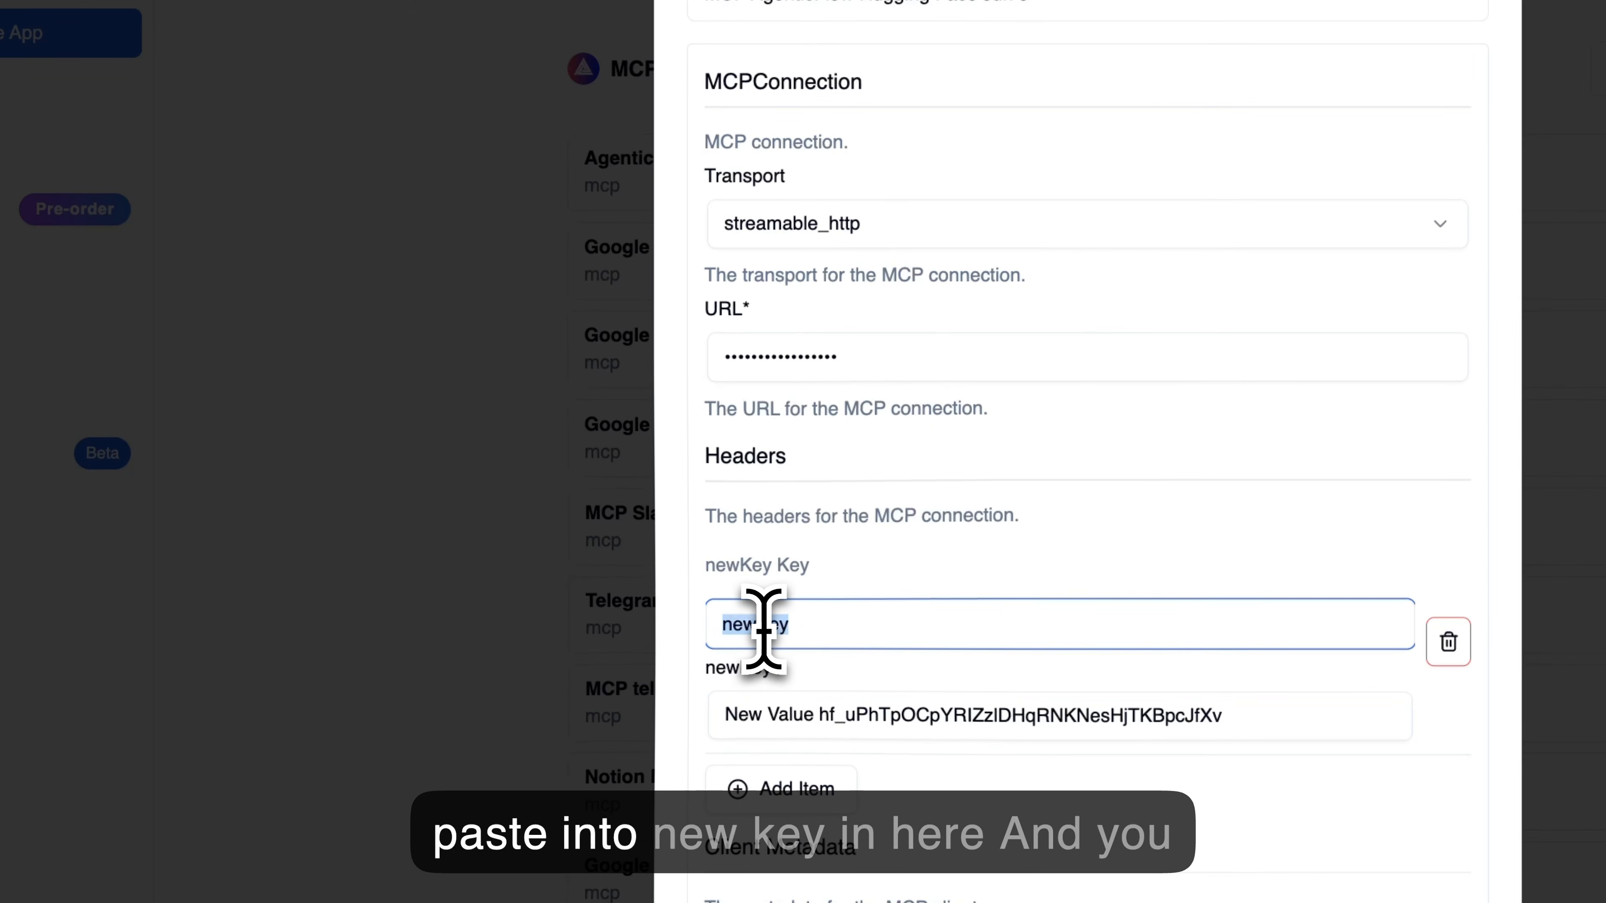
pyautogui.rightClick(765, 628)
pyautogui.click(859, 674)
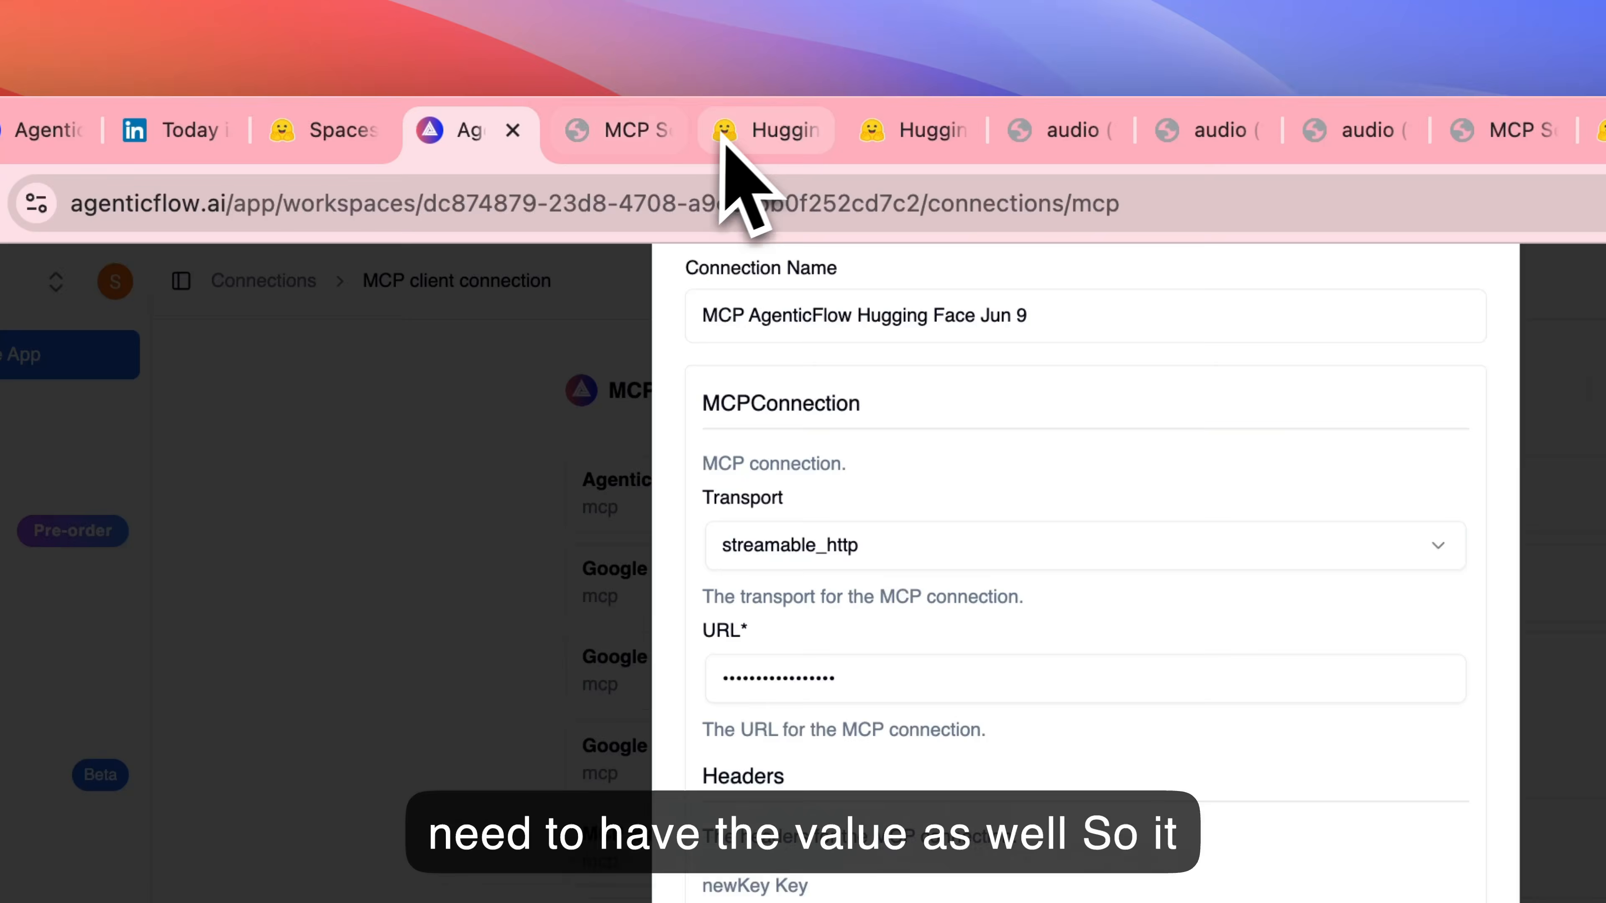
# - Copy "Bearer YOUR_HF_TOKEN" from the Hugging Face snippet and paste it over "New Value" in the AgenticFlow Authorization header value
pyautogui.click(726, 137)
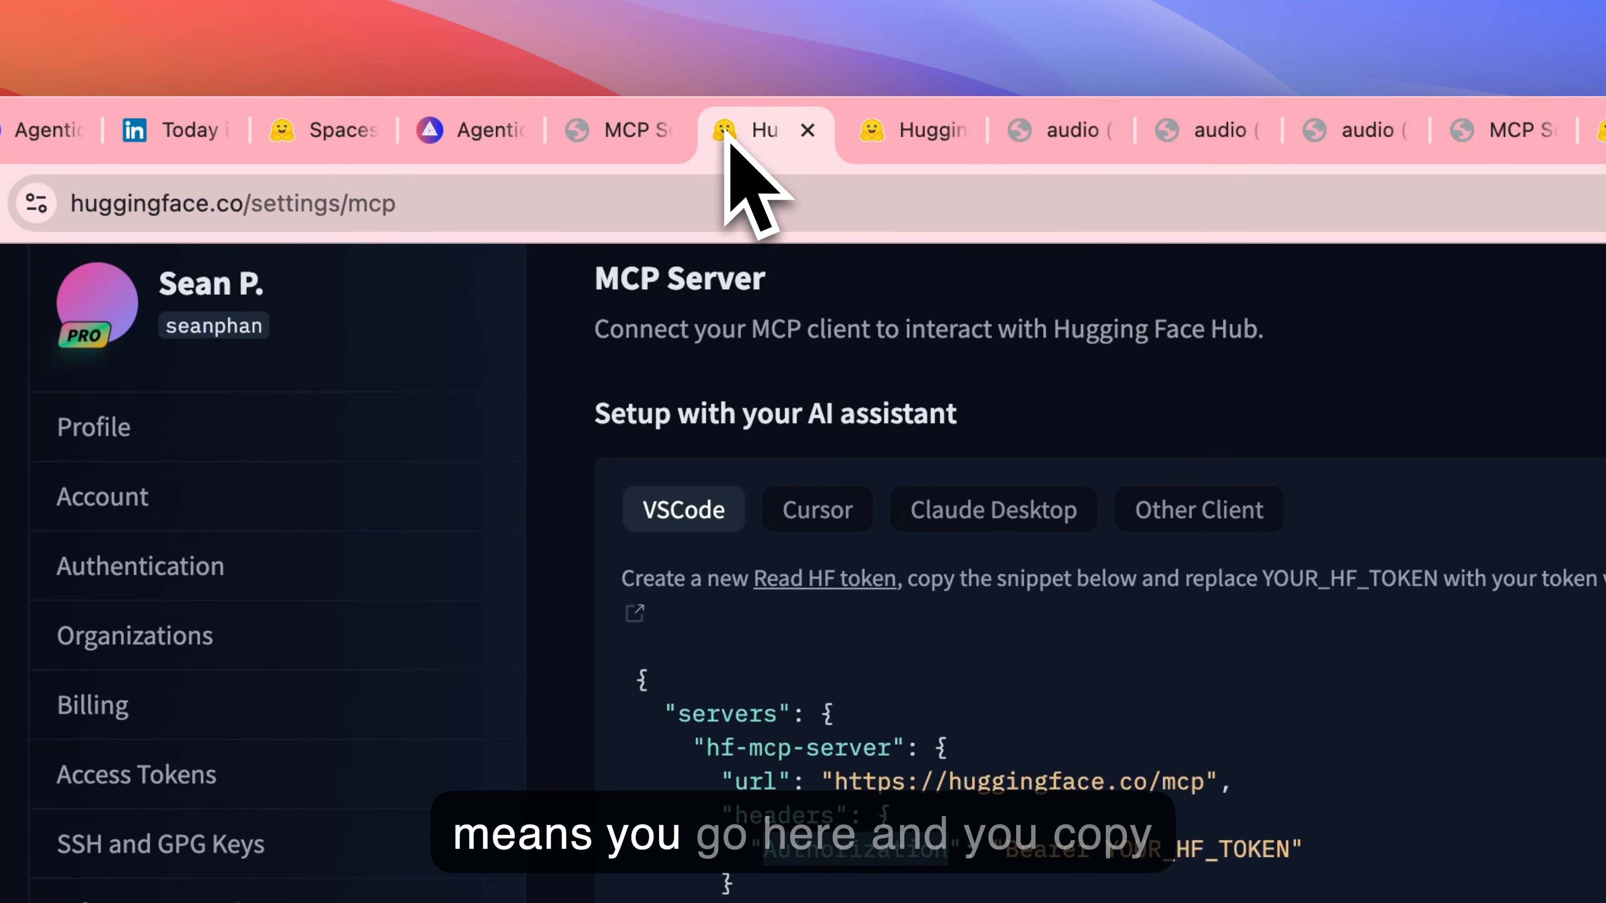
pyautogui.moveTo(706, 583); pyautogui.dragTo(980, 583)
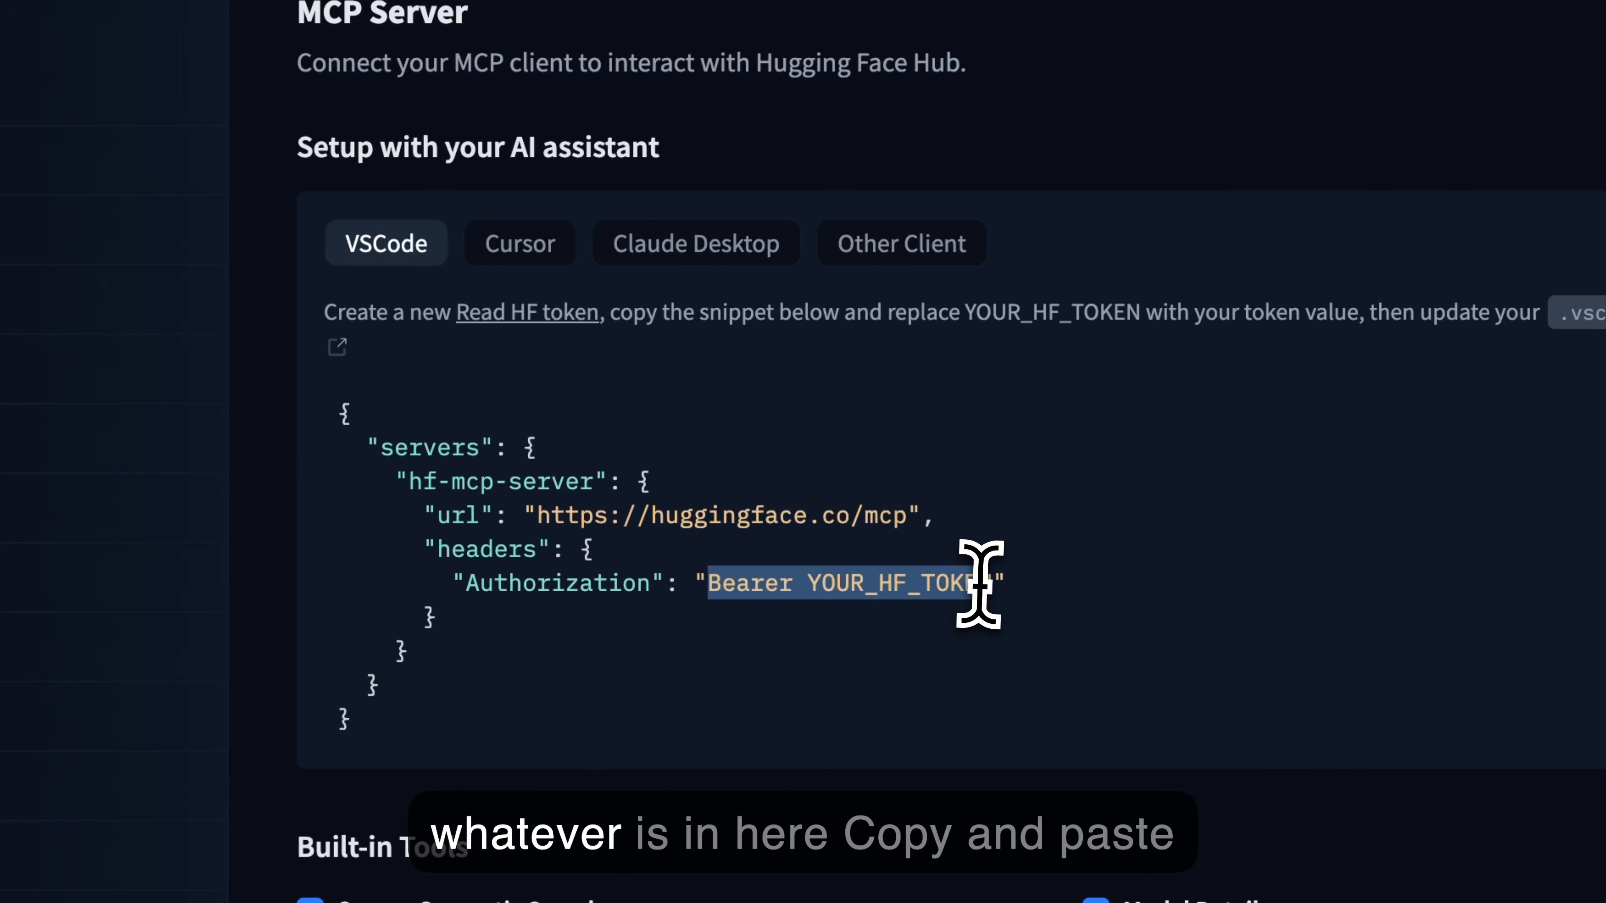
pyautogui.rightClick(934, 588)
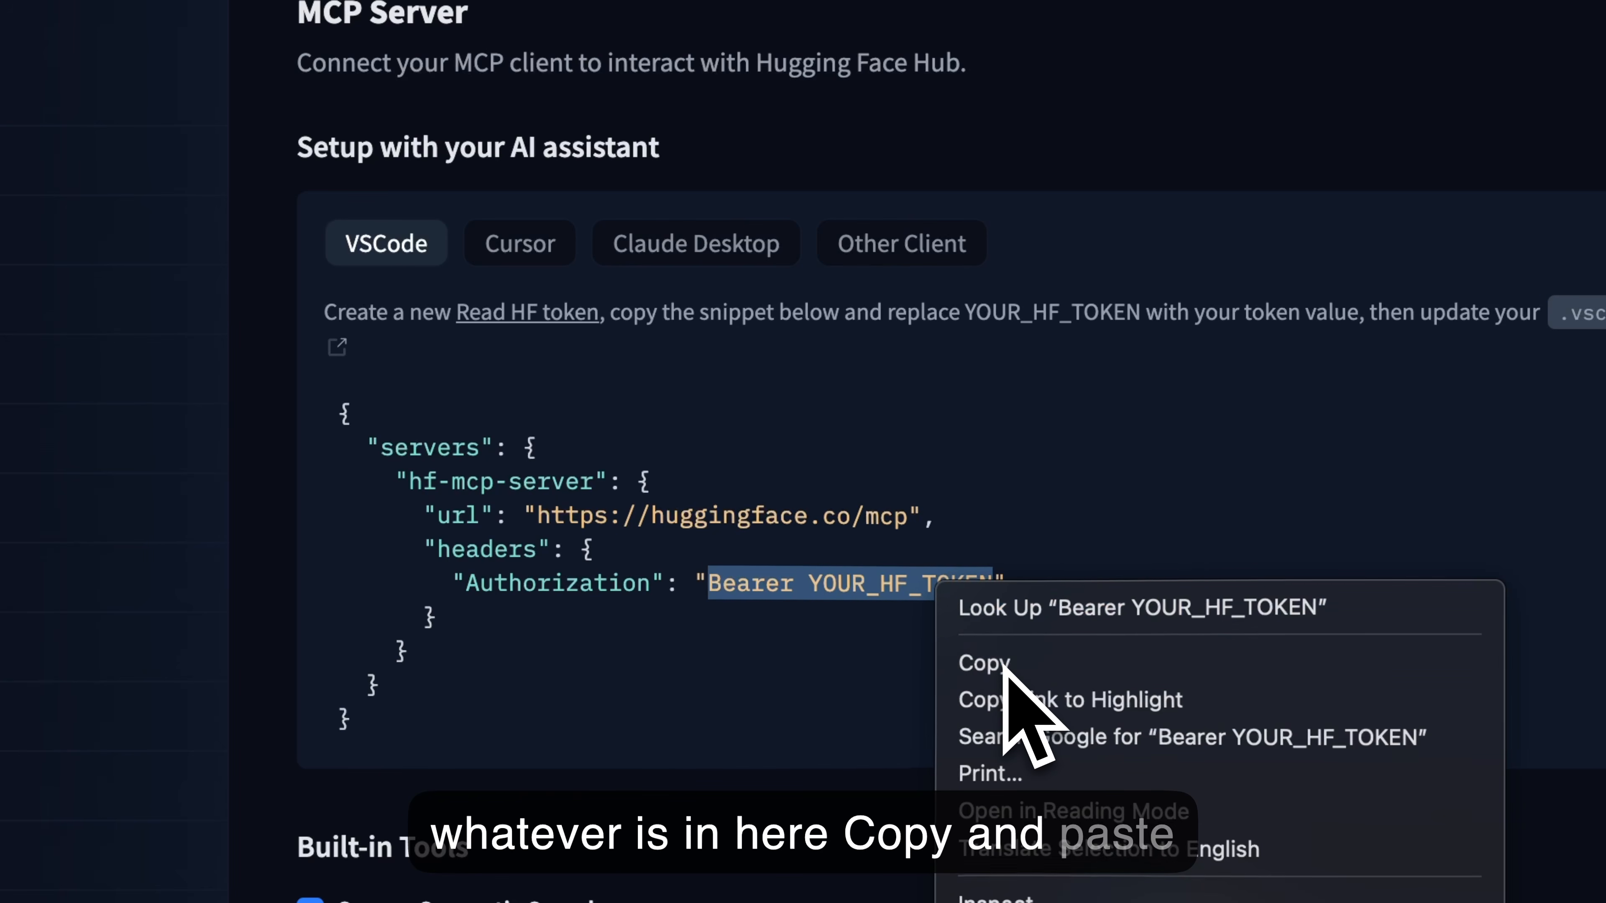
pyautogui.click(984, 661)
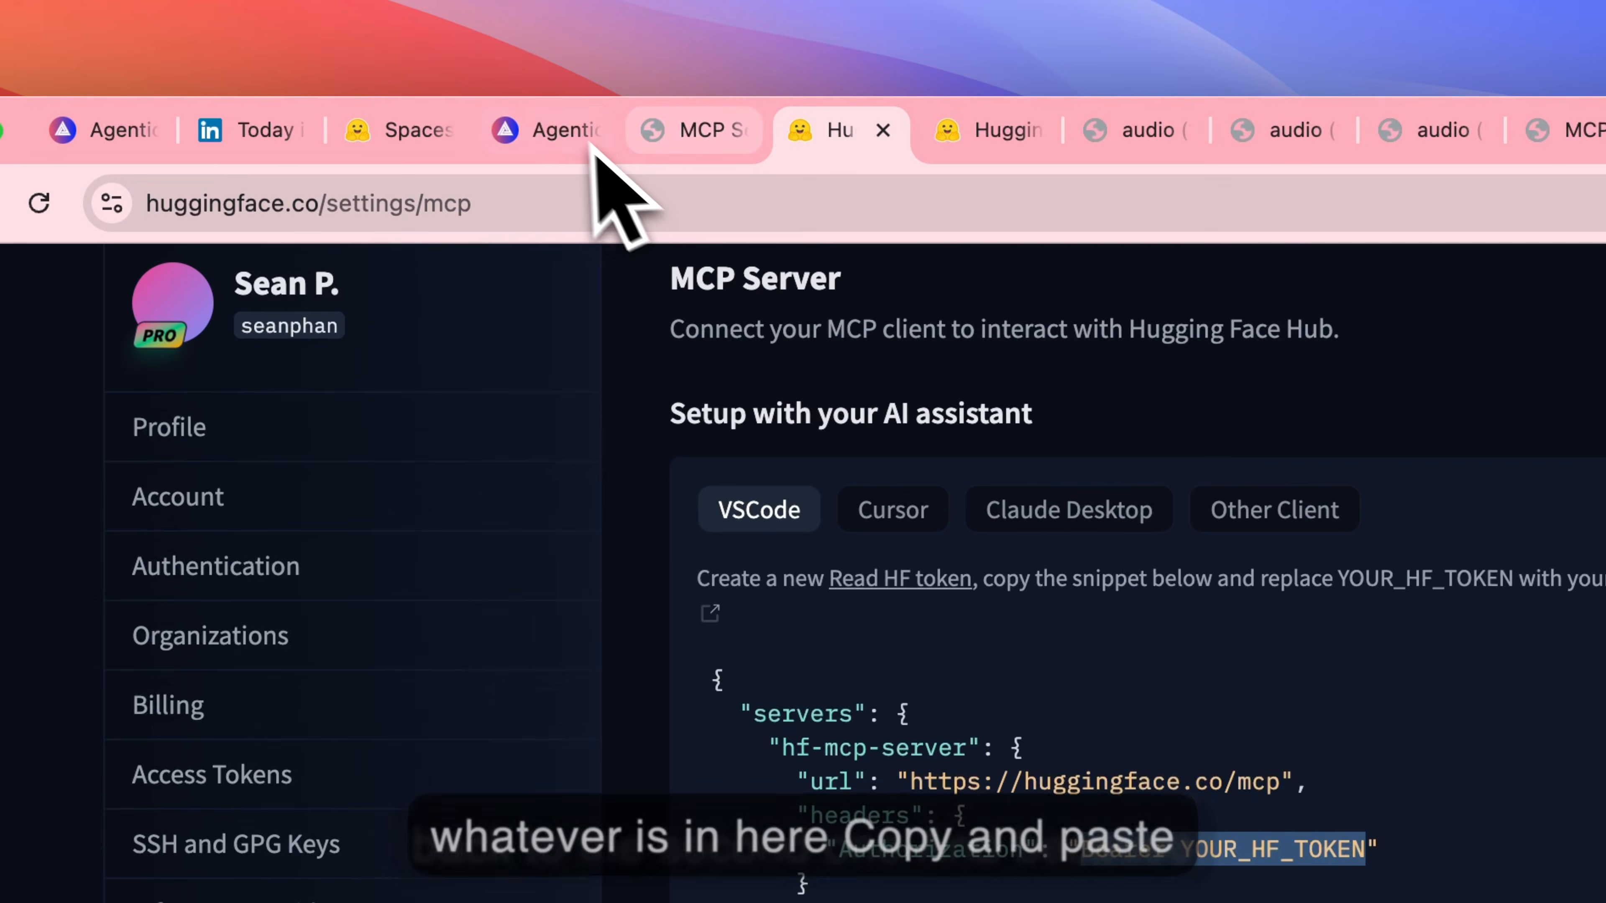
pyautogui.click(591, 142)
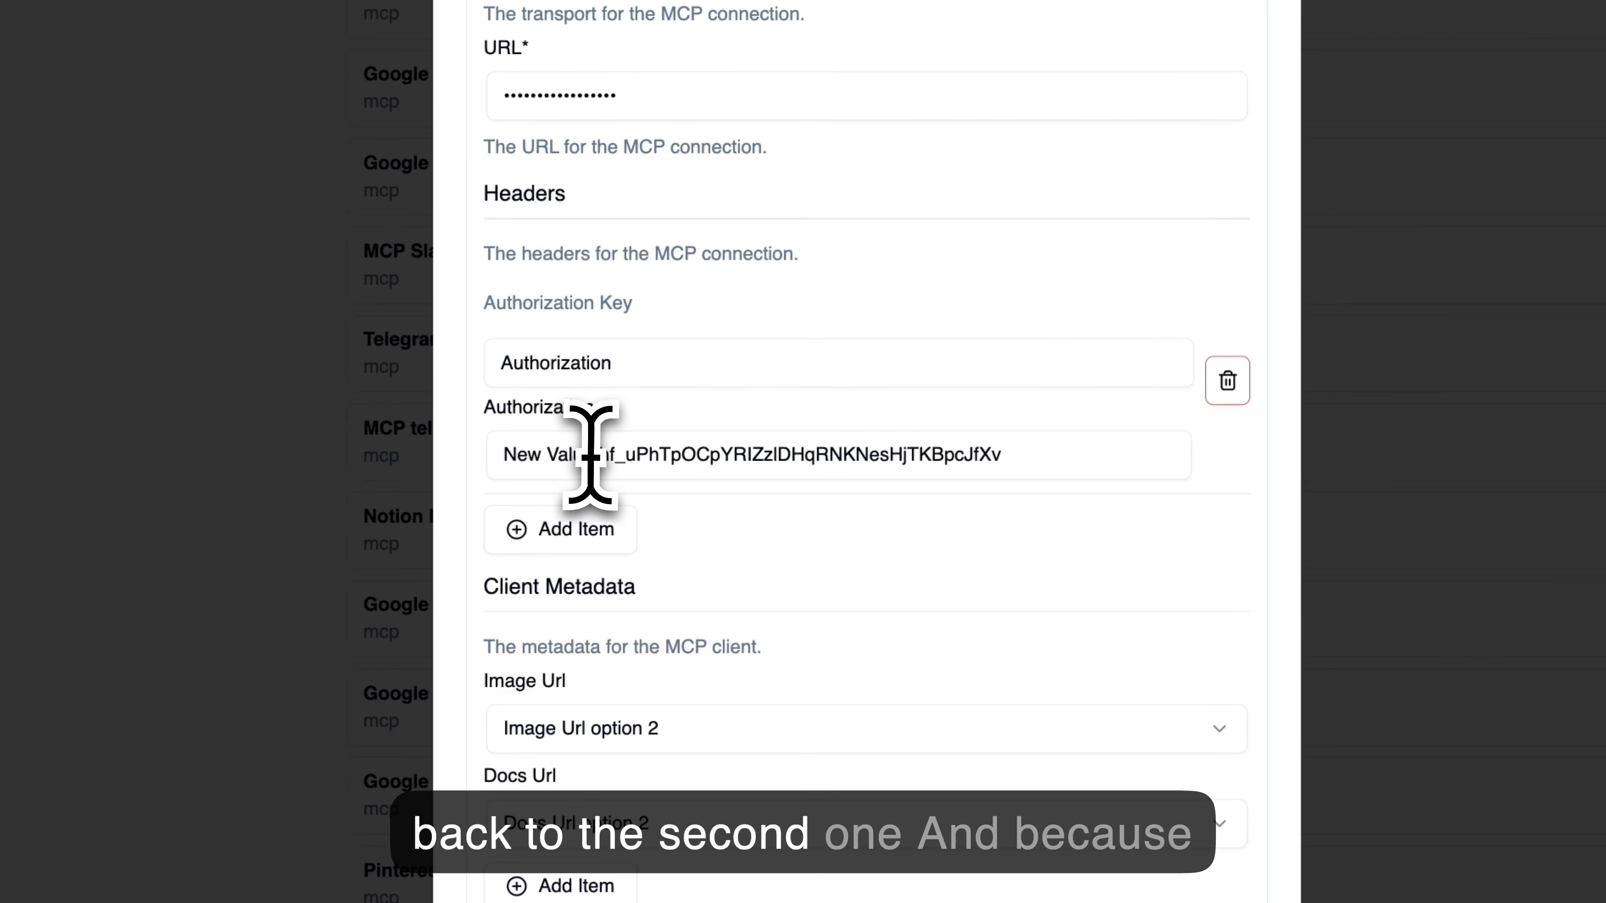
pyautogui.doubleClick(585, 454)
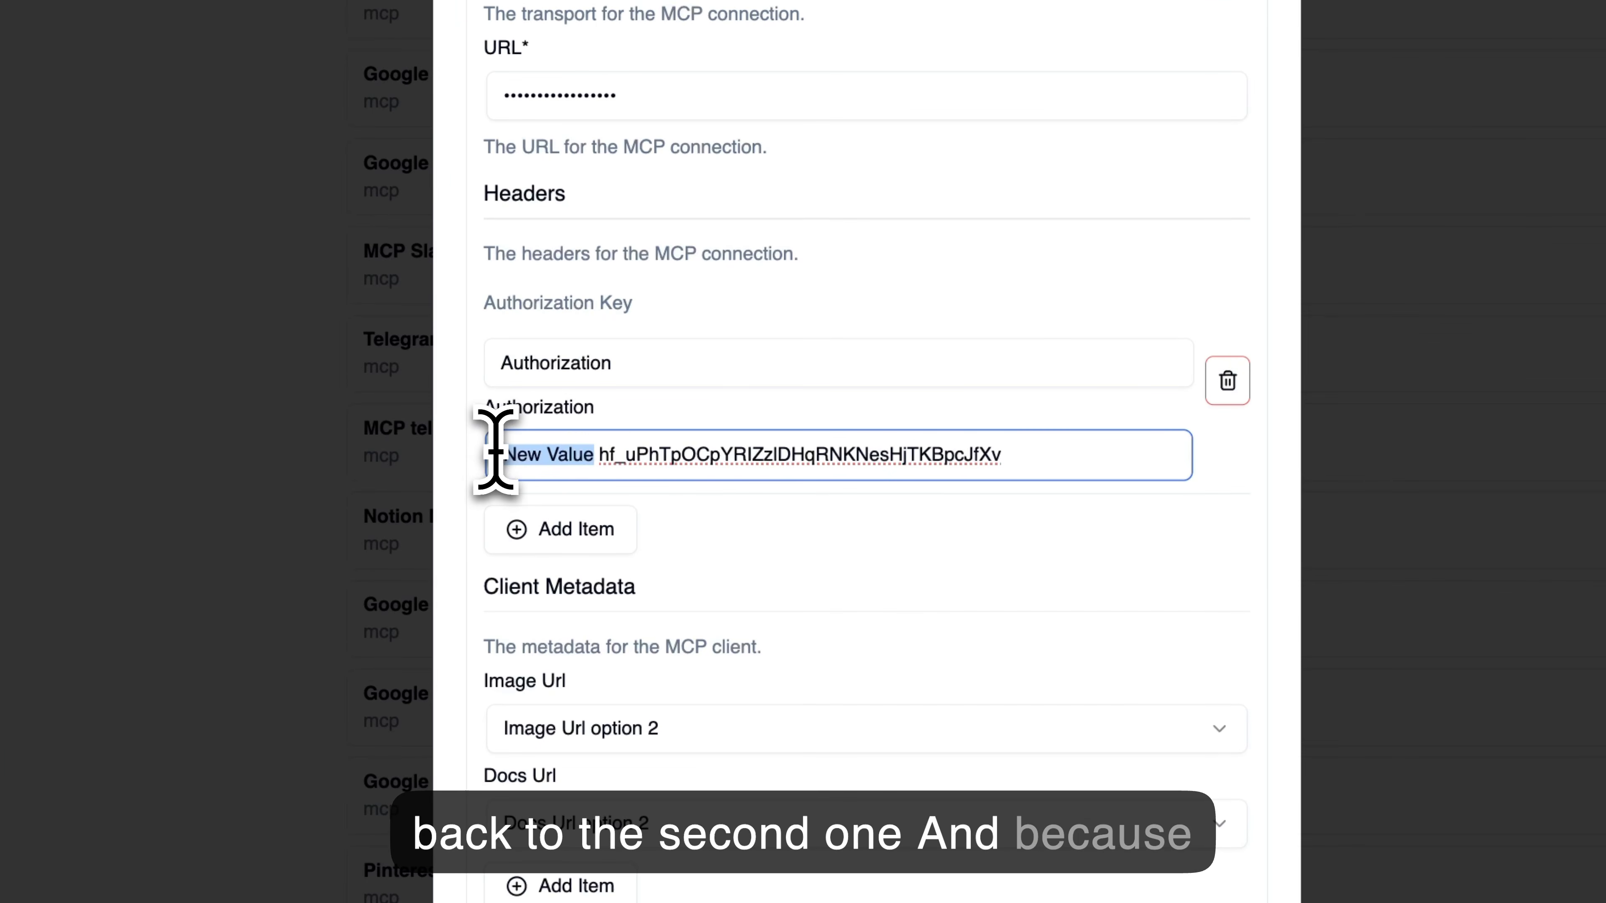
pyautogui.rightClick(528, 455)
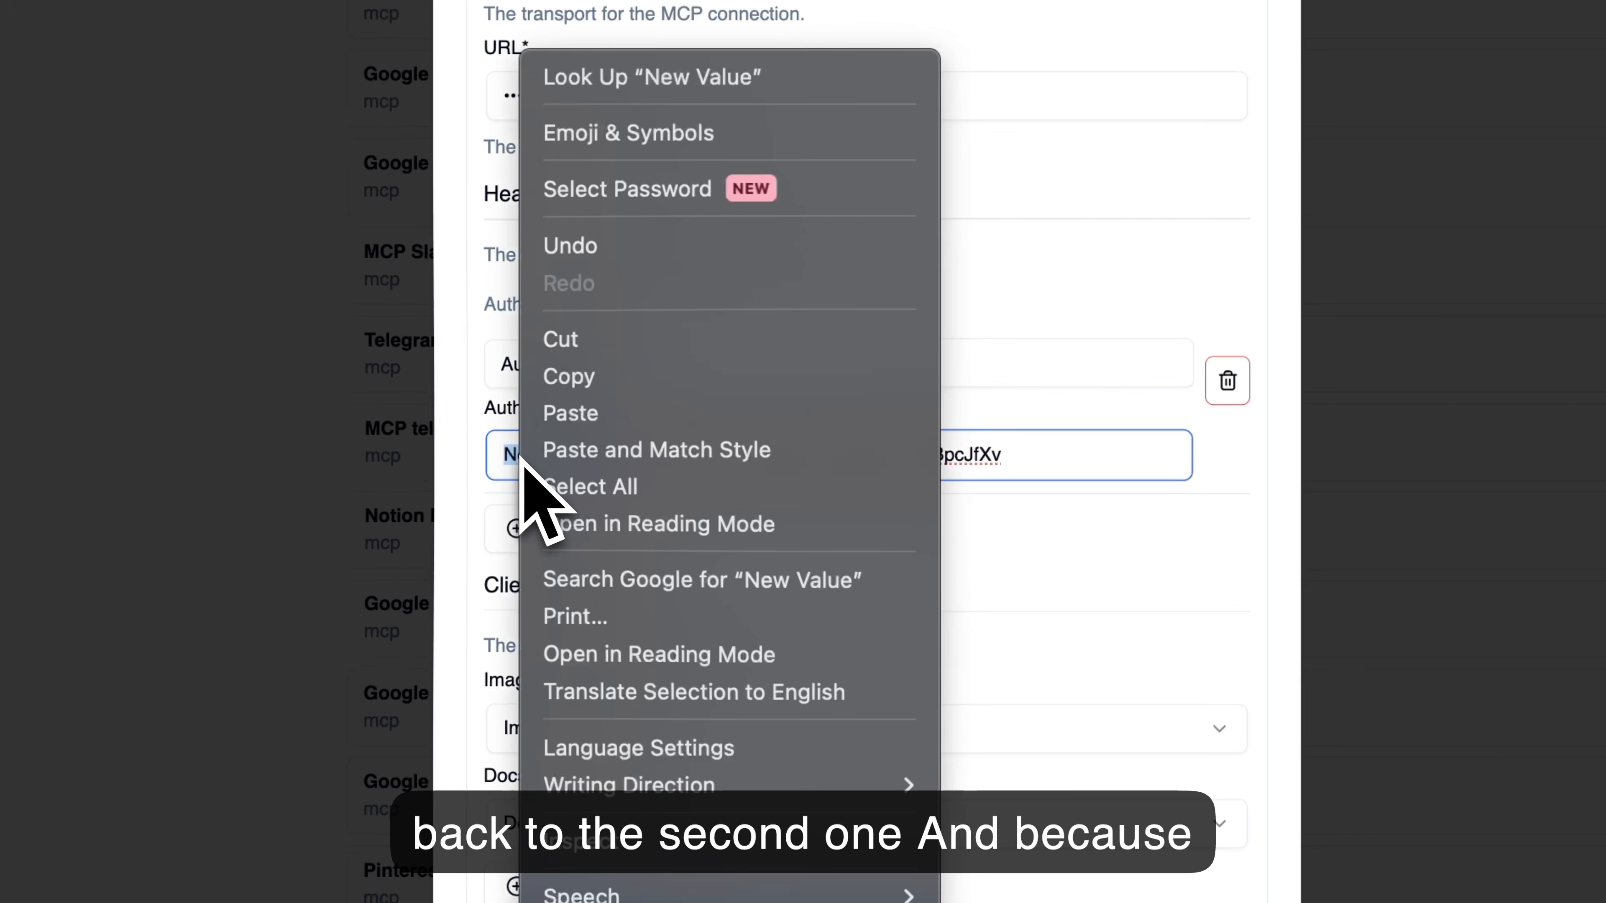
pyautogui.click(598, 415)
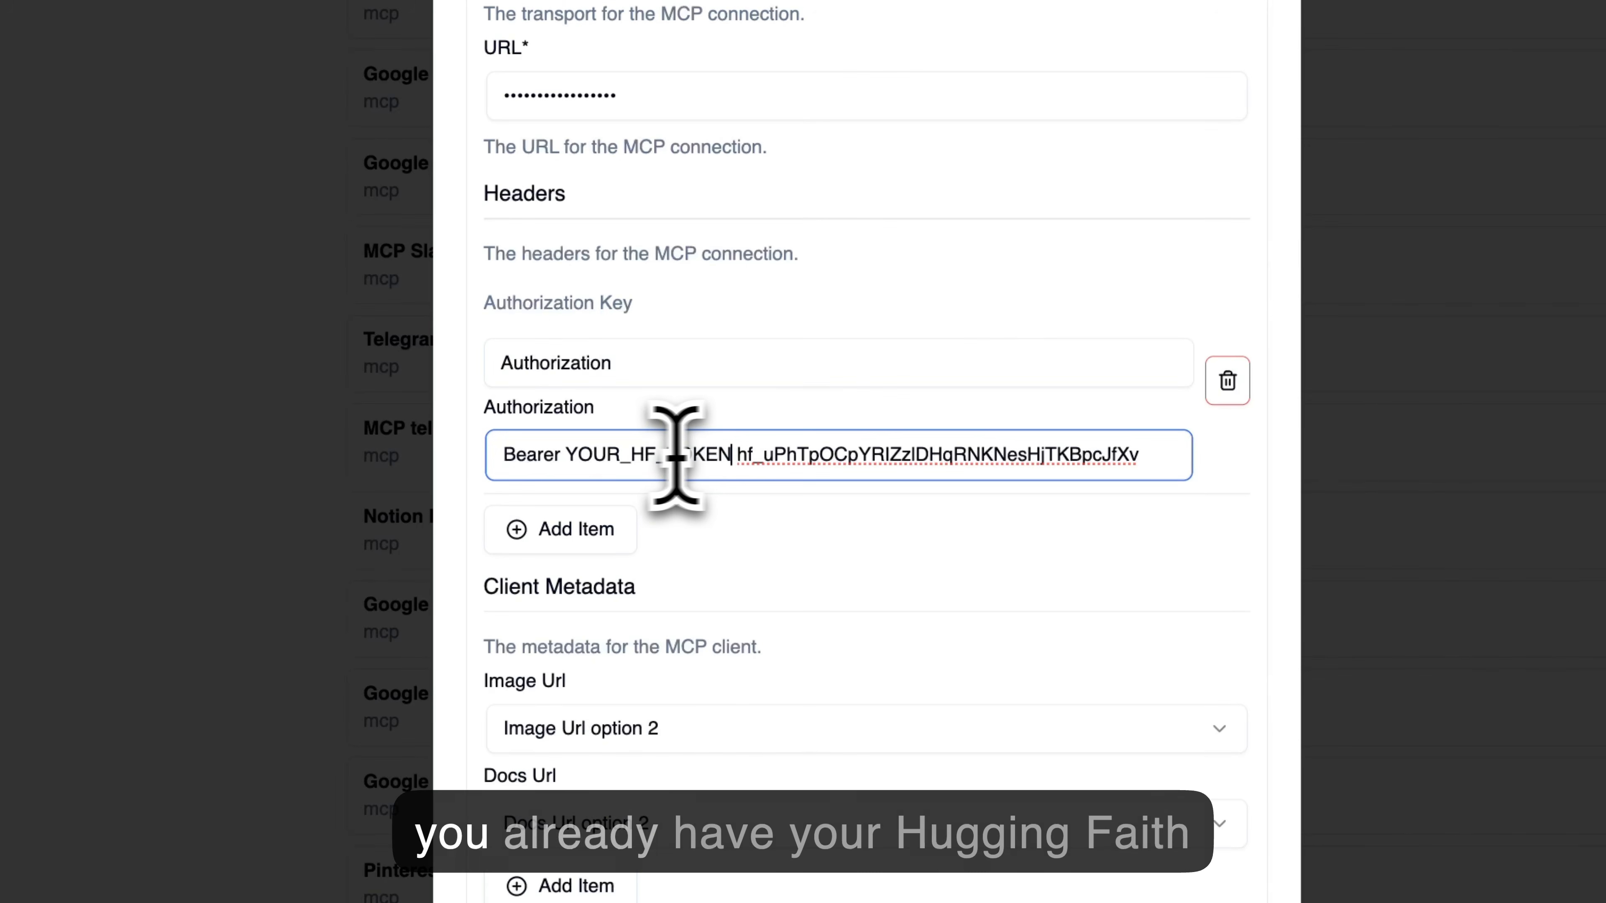
# - Cut the access token from the end of the Authorization value and paste it over the YOUR_HF_TOKEN placeholder after "Bearer"
pyautogui.moveTo(737, 455); pyautogui.dragTo(1160, 454)
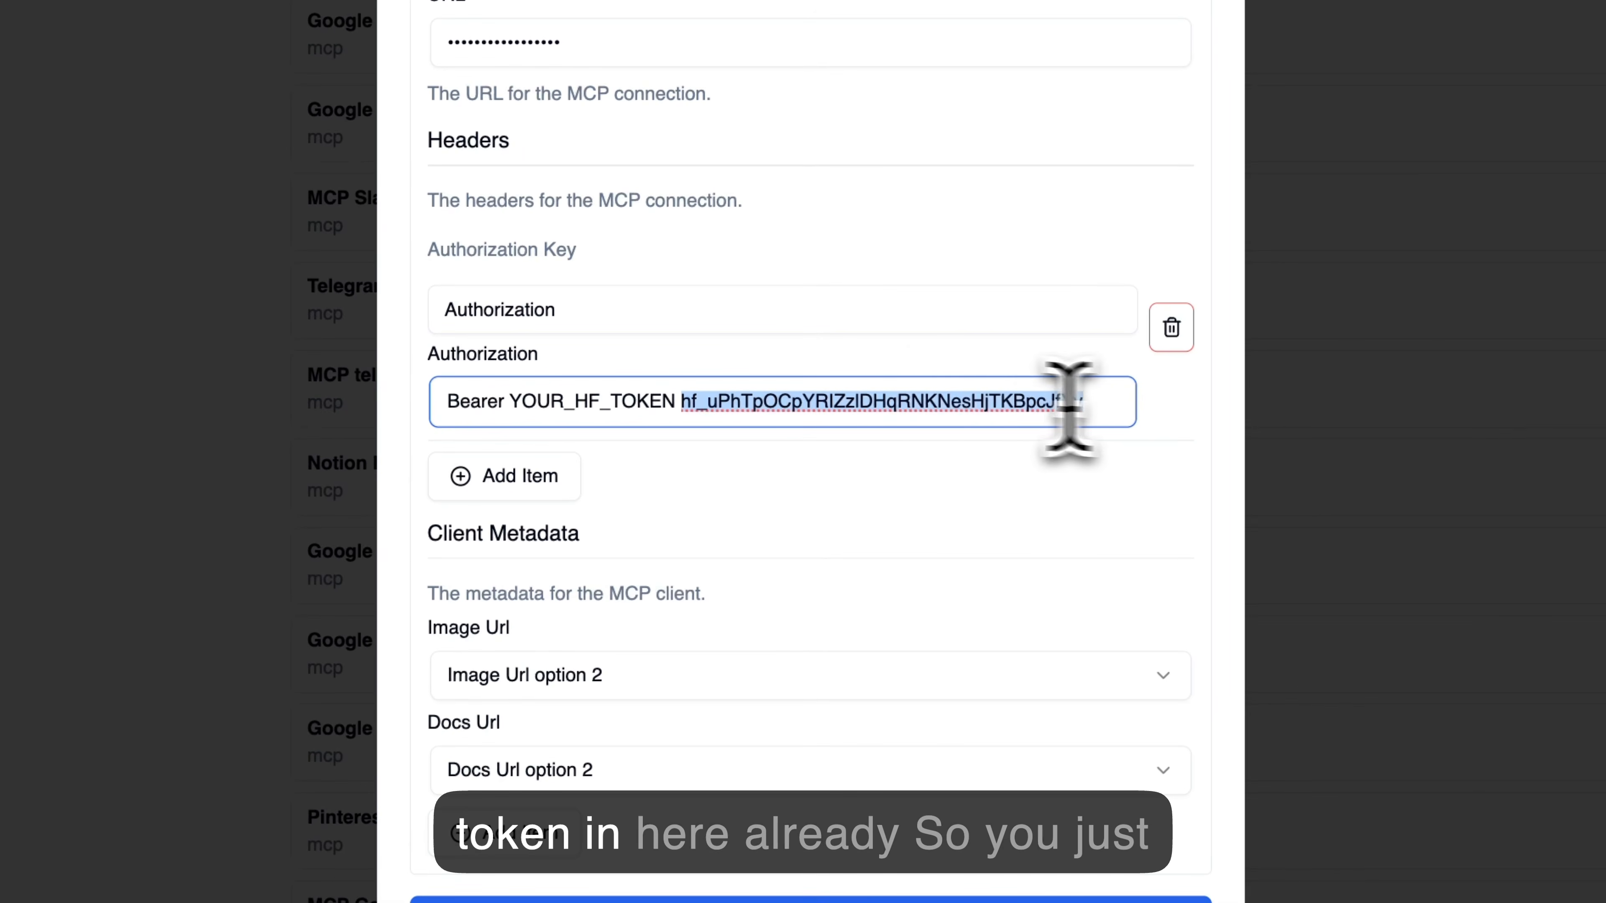
pyautogui.rightClick(996, 447)
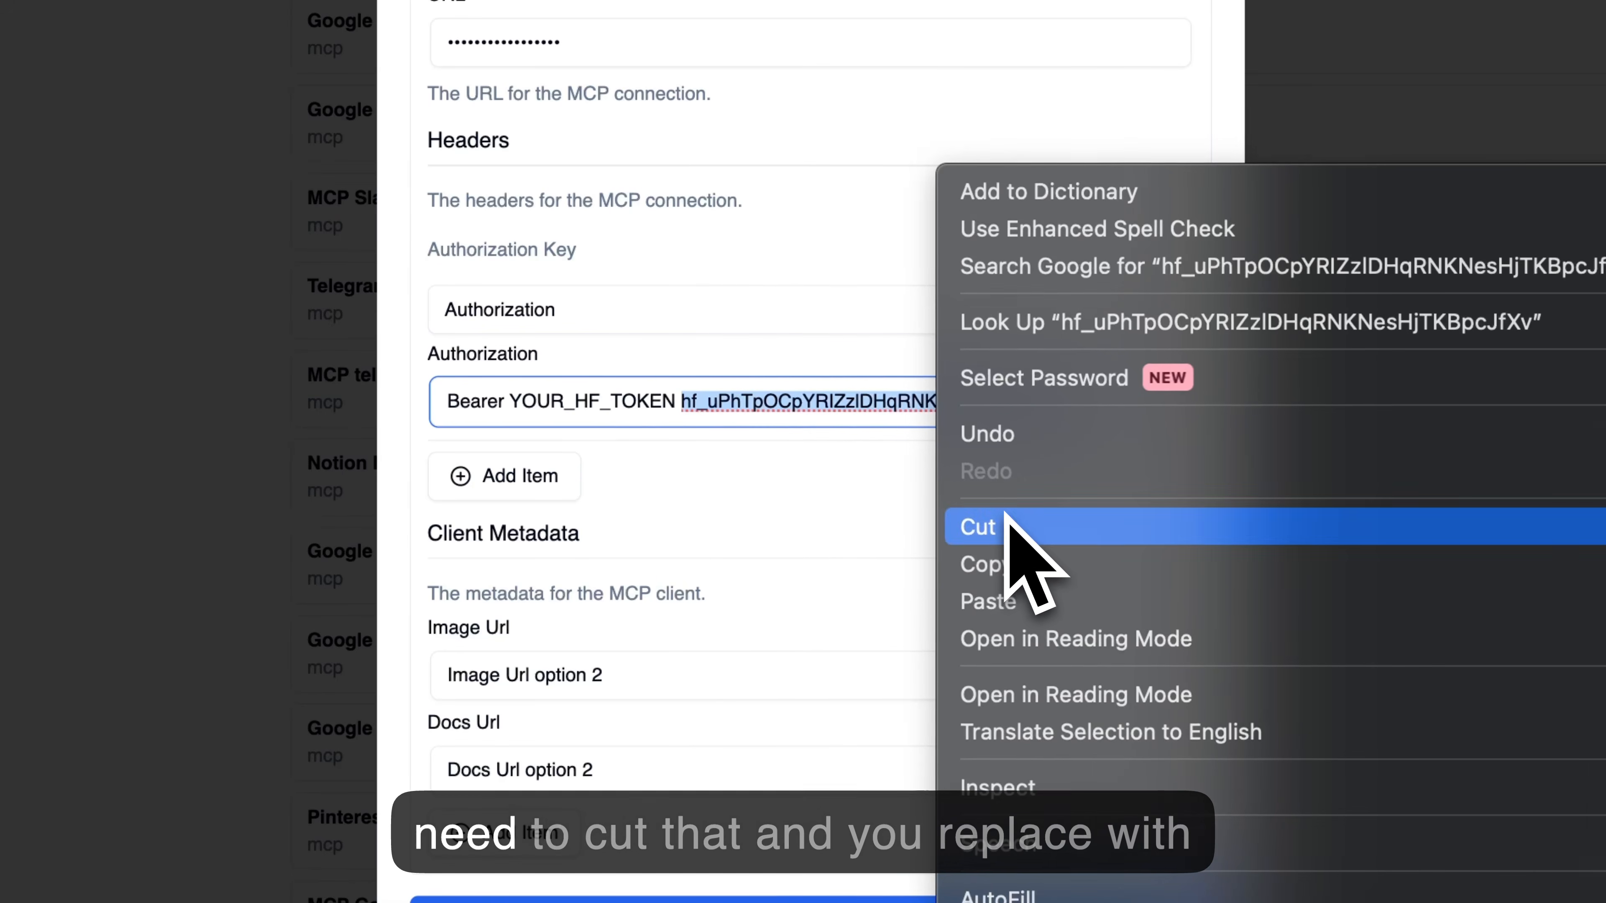
pyautogui.click(1011, 529)
pyautogui.keyDown('shift'); pyautogui.click(513, 401); pyautogui.keyUp('shift')
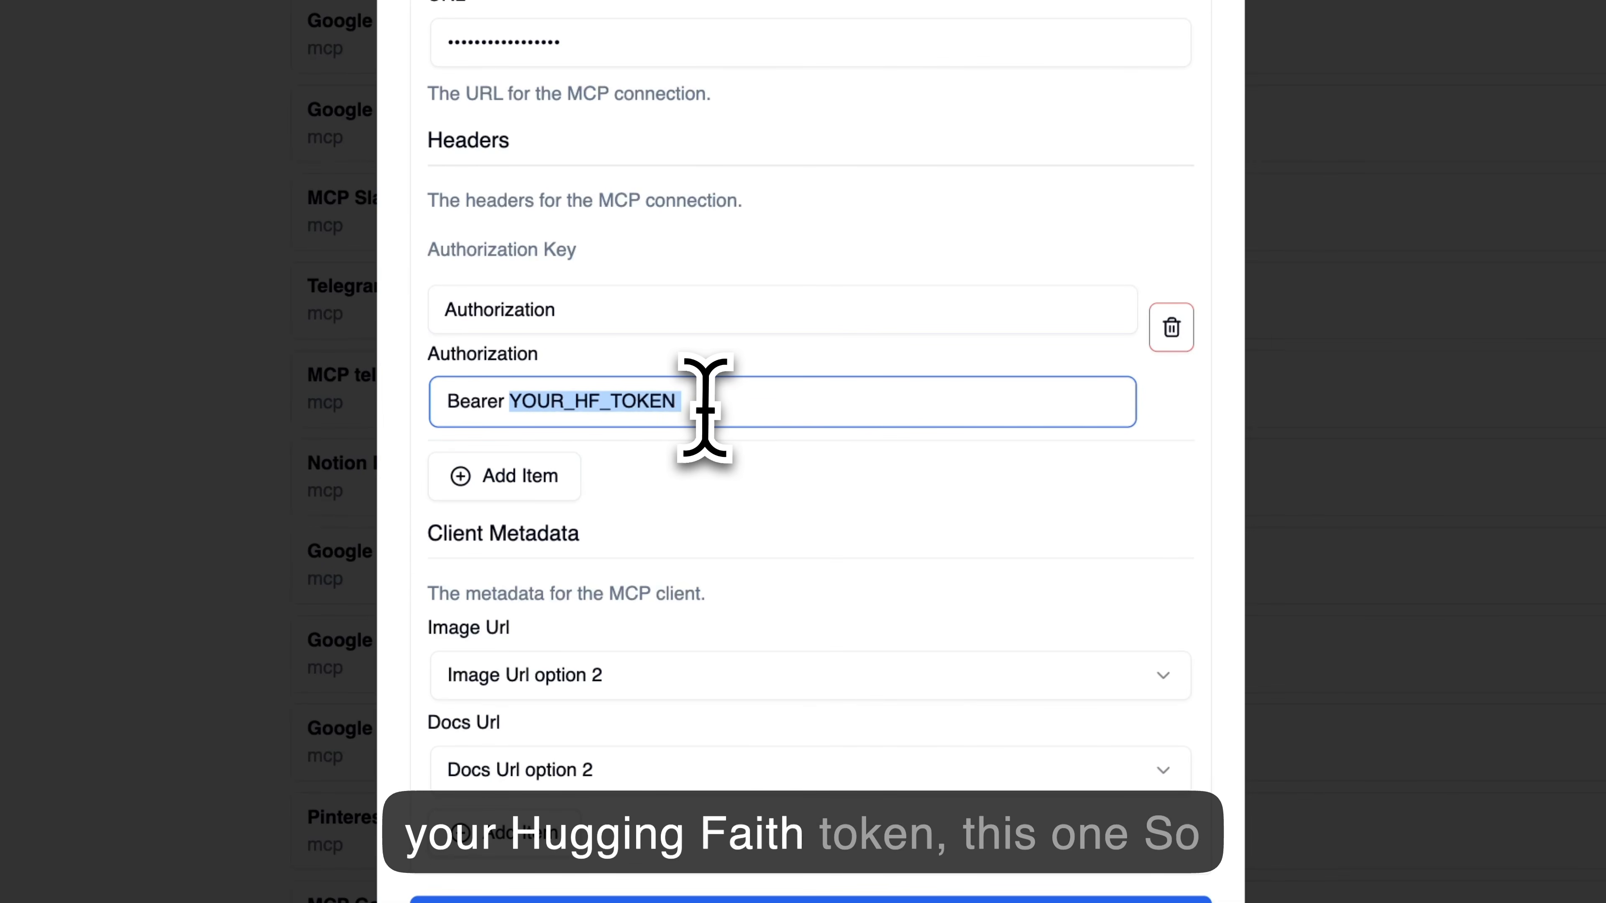
pyautogui.press('super+v')
# - Review the Authorization header's key and bearer value, and create the MCP connection
pyautogui.moveTo(911, 401); pyautogui.dragTo(660, 403)
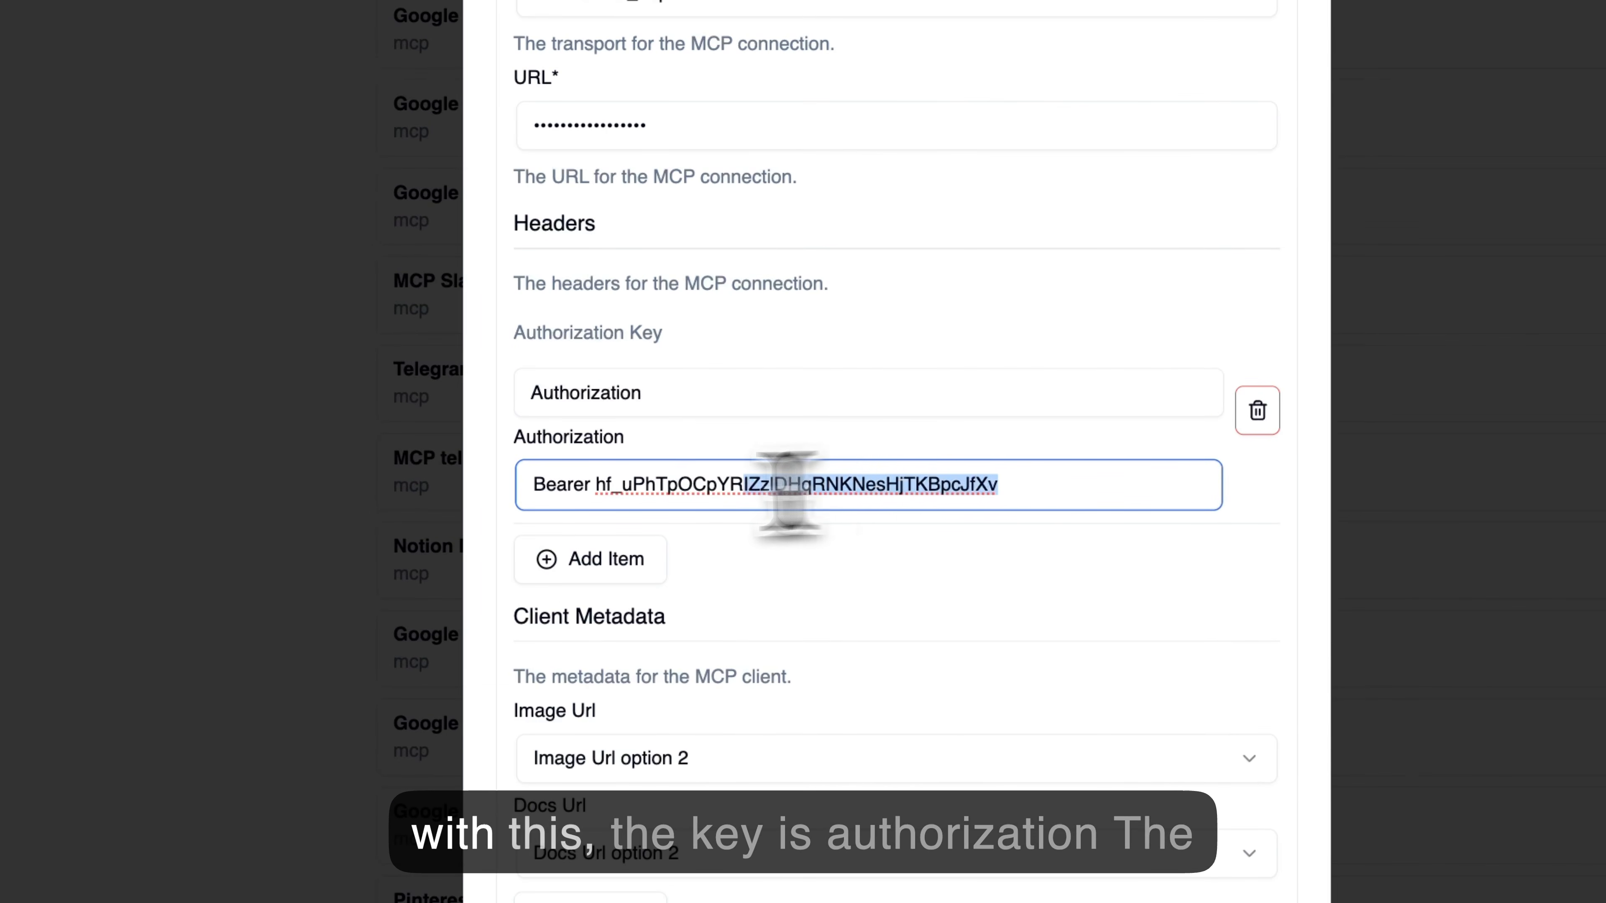
pyautogui.moveTo(789, 494); pyautogui.dragTo(512, 487)
pyautogui.moveTo(664, 394); pyautogui.dragTo(510, 394)
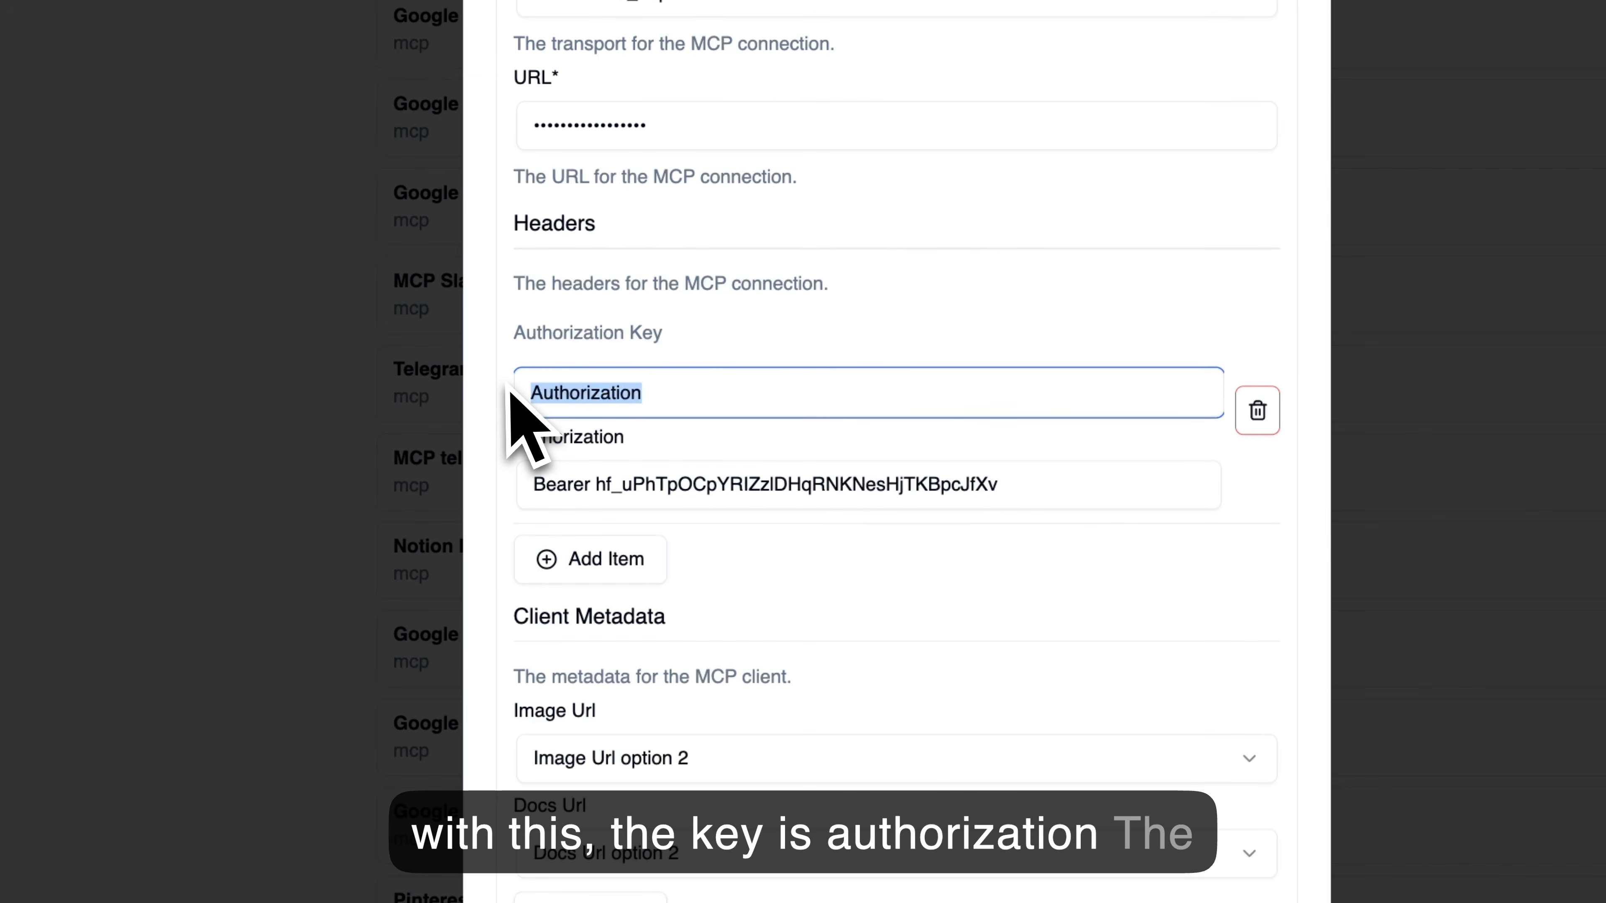
pyautogui.moveTo(1029, 484); pyautogui.dragTo(662, 484)
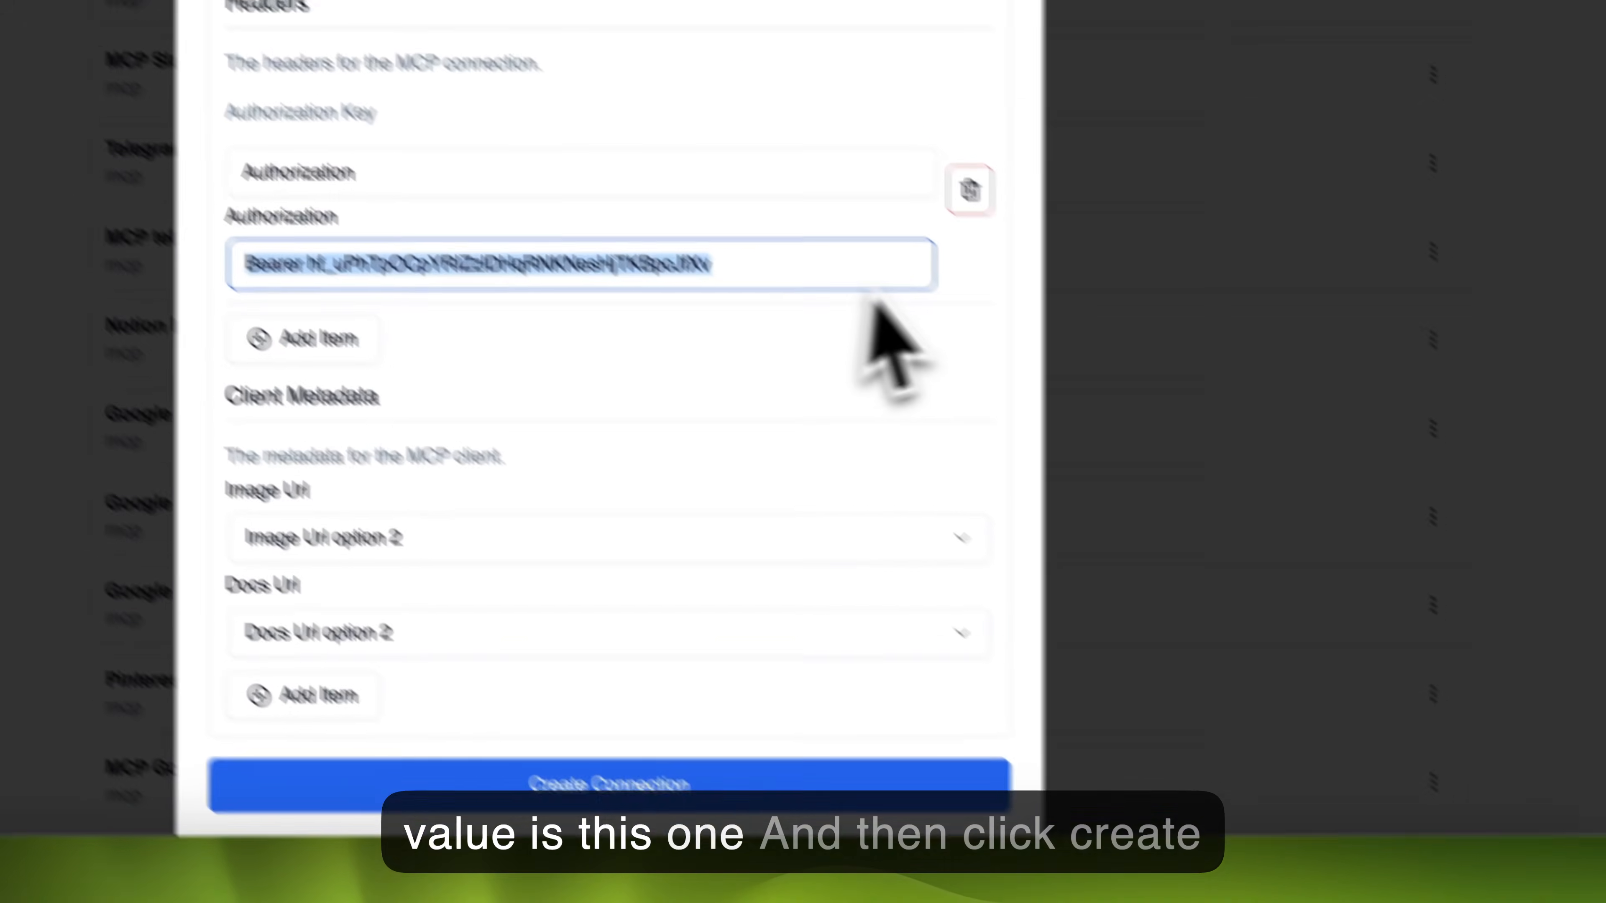
pyautogui.click(1276, 515)
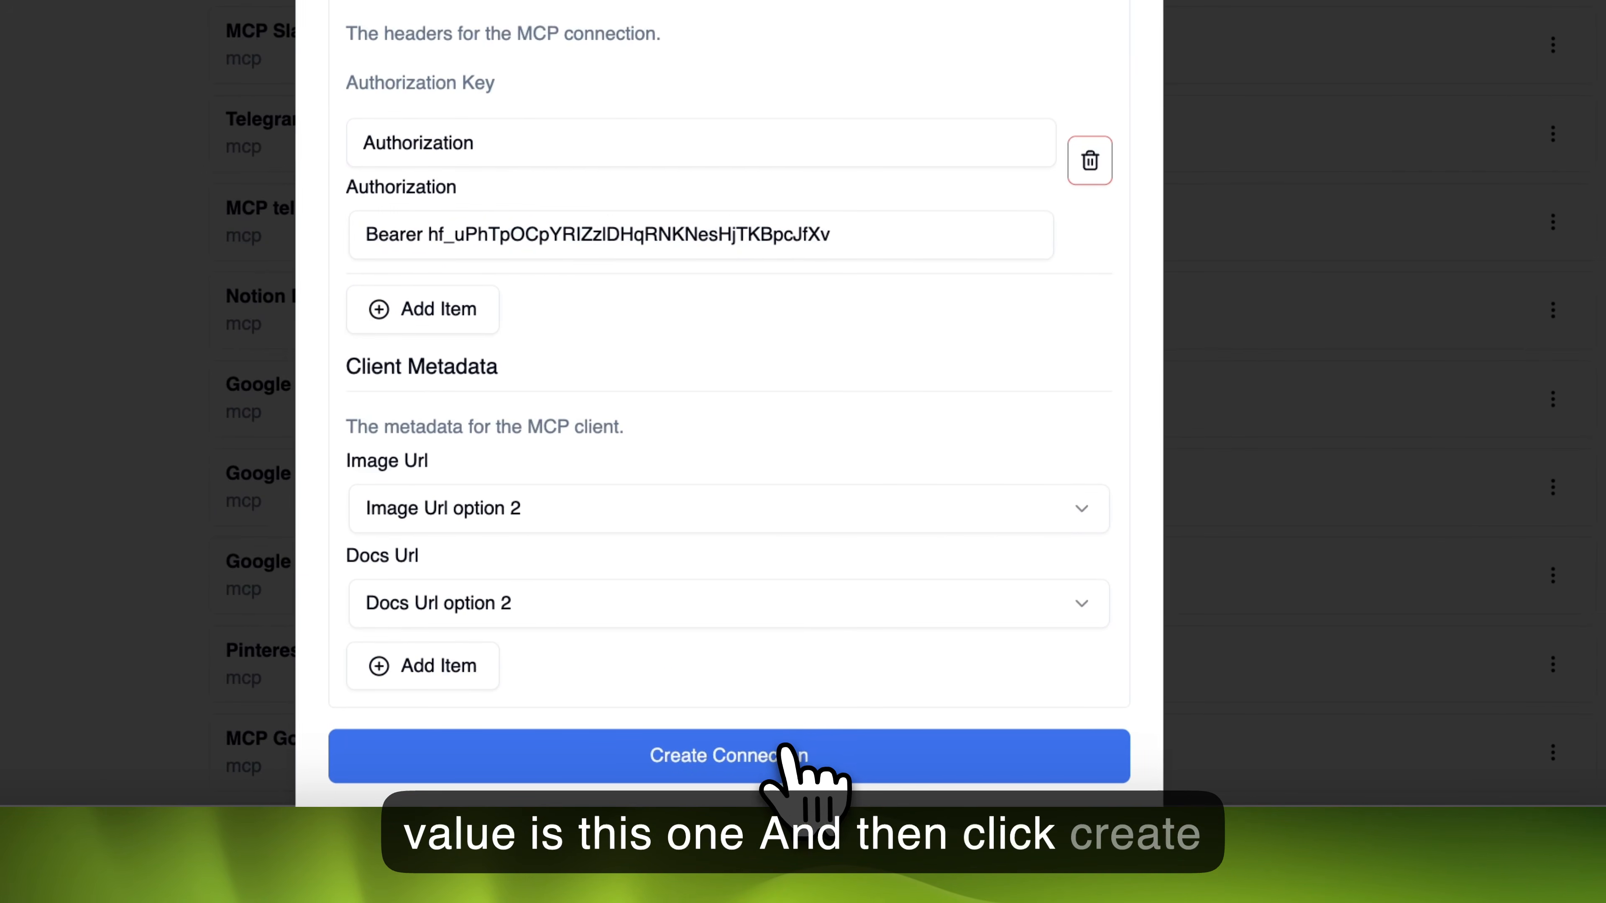
pyautogui.click(787, 750)
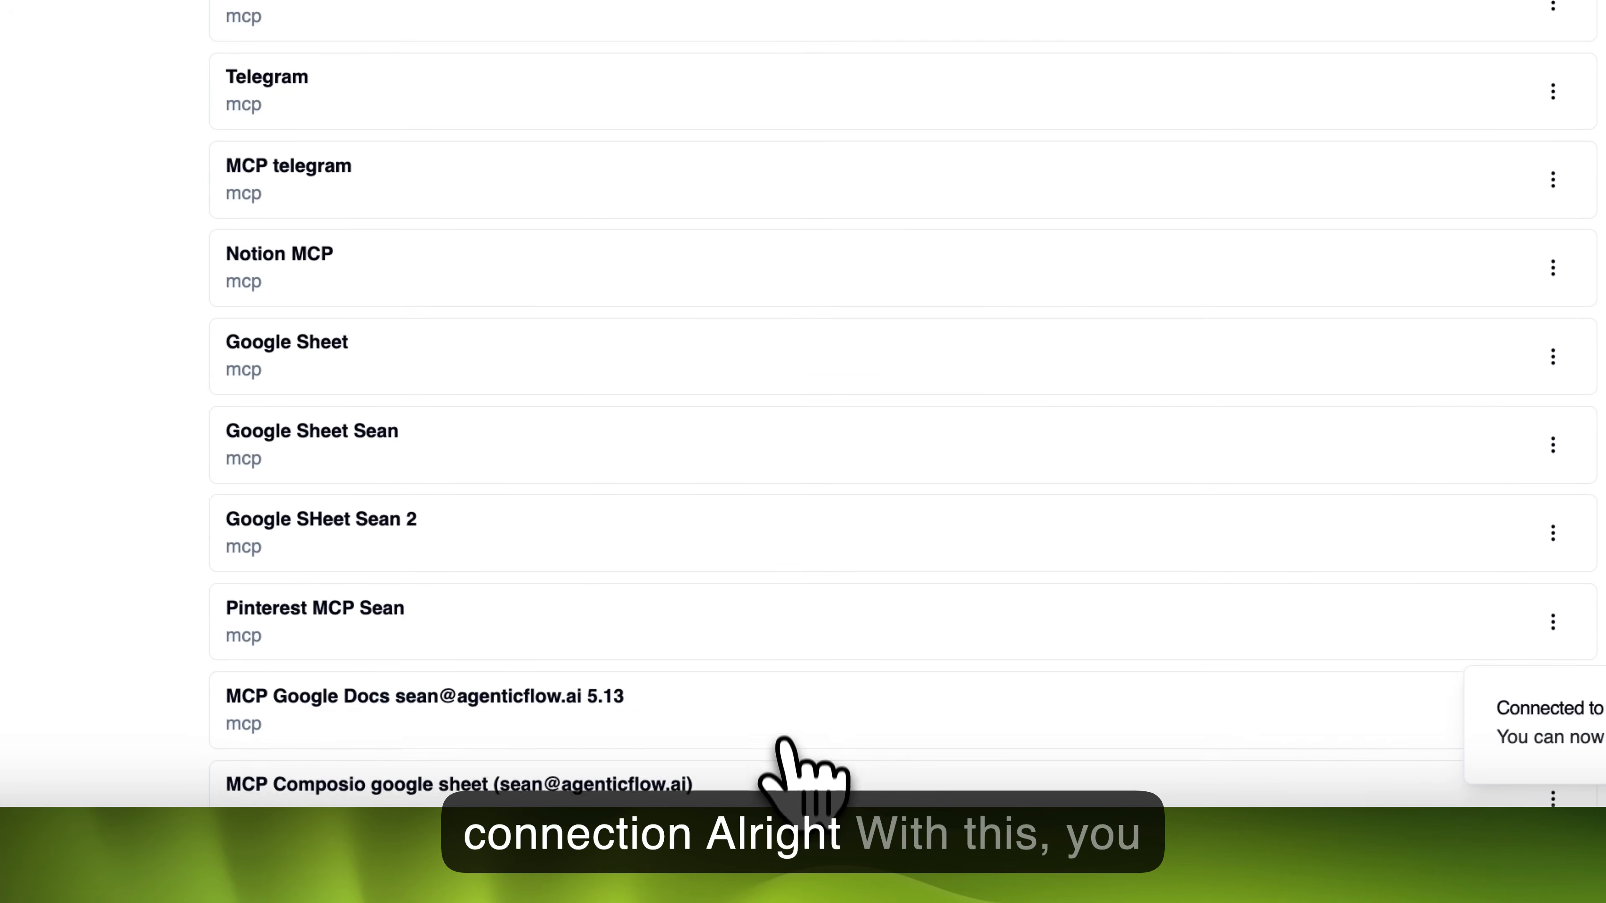
# - From the agents list, create a new agent from scratch named "Test Hugging Face MCP Jun 3"
pyautogui.scroll(-5, 785, 747)
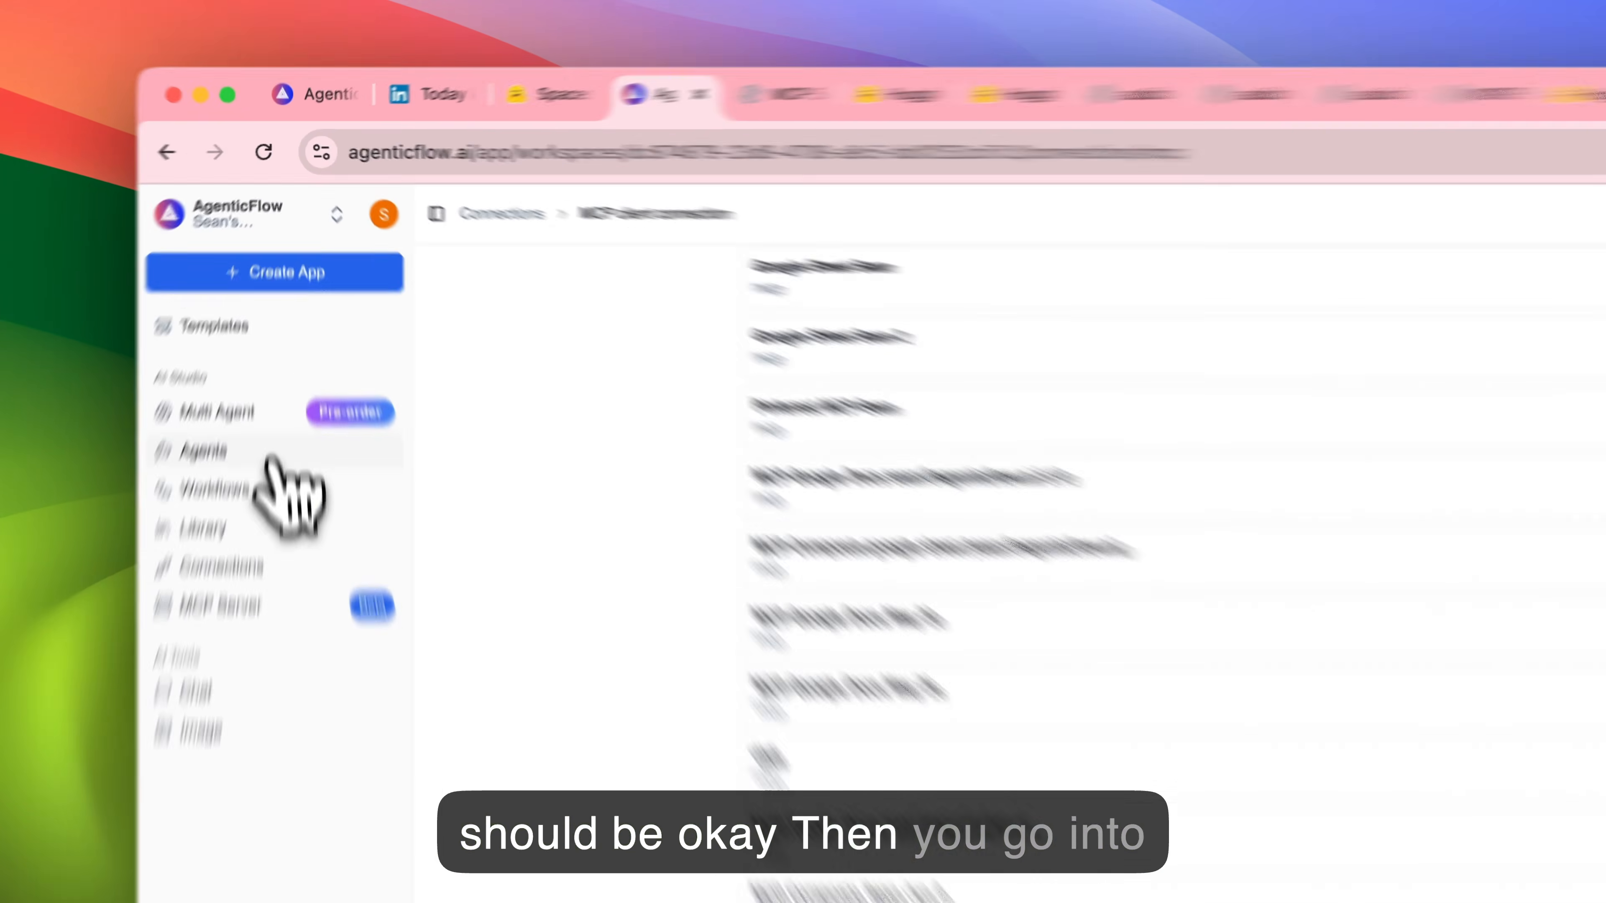
pyautogui.click(249, 323)
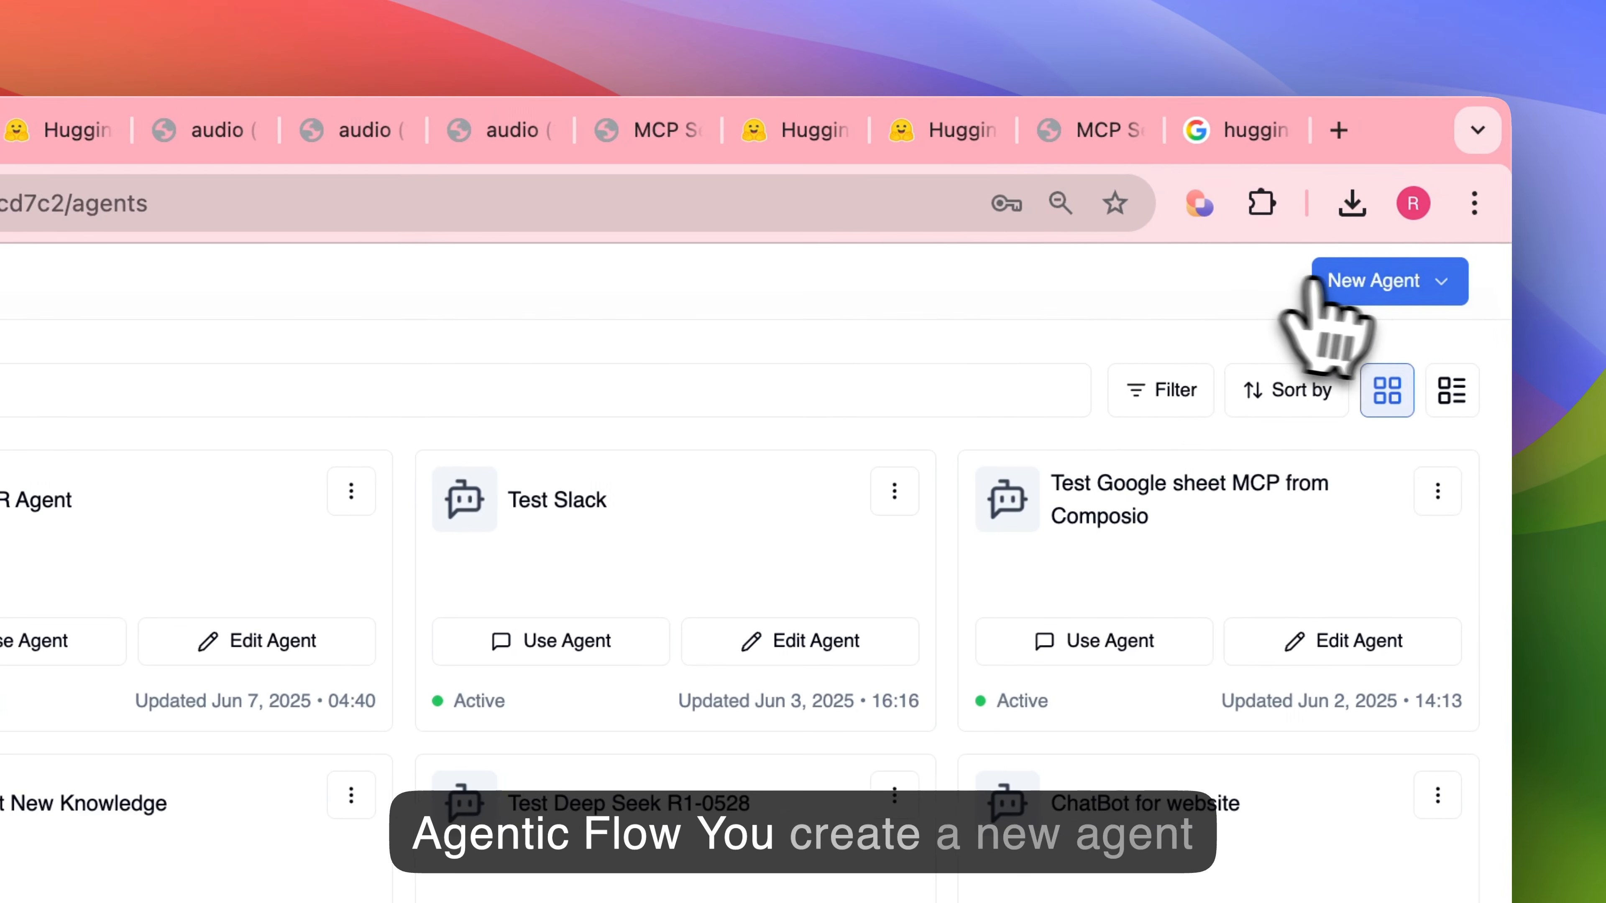
pyautogui.click(1329, 287)
pyautogui.click(1322, 355)
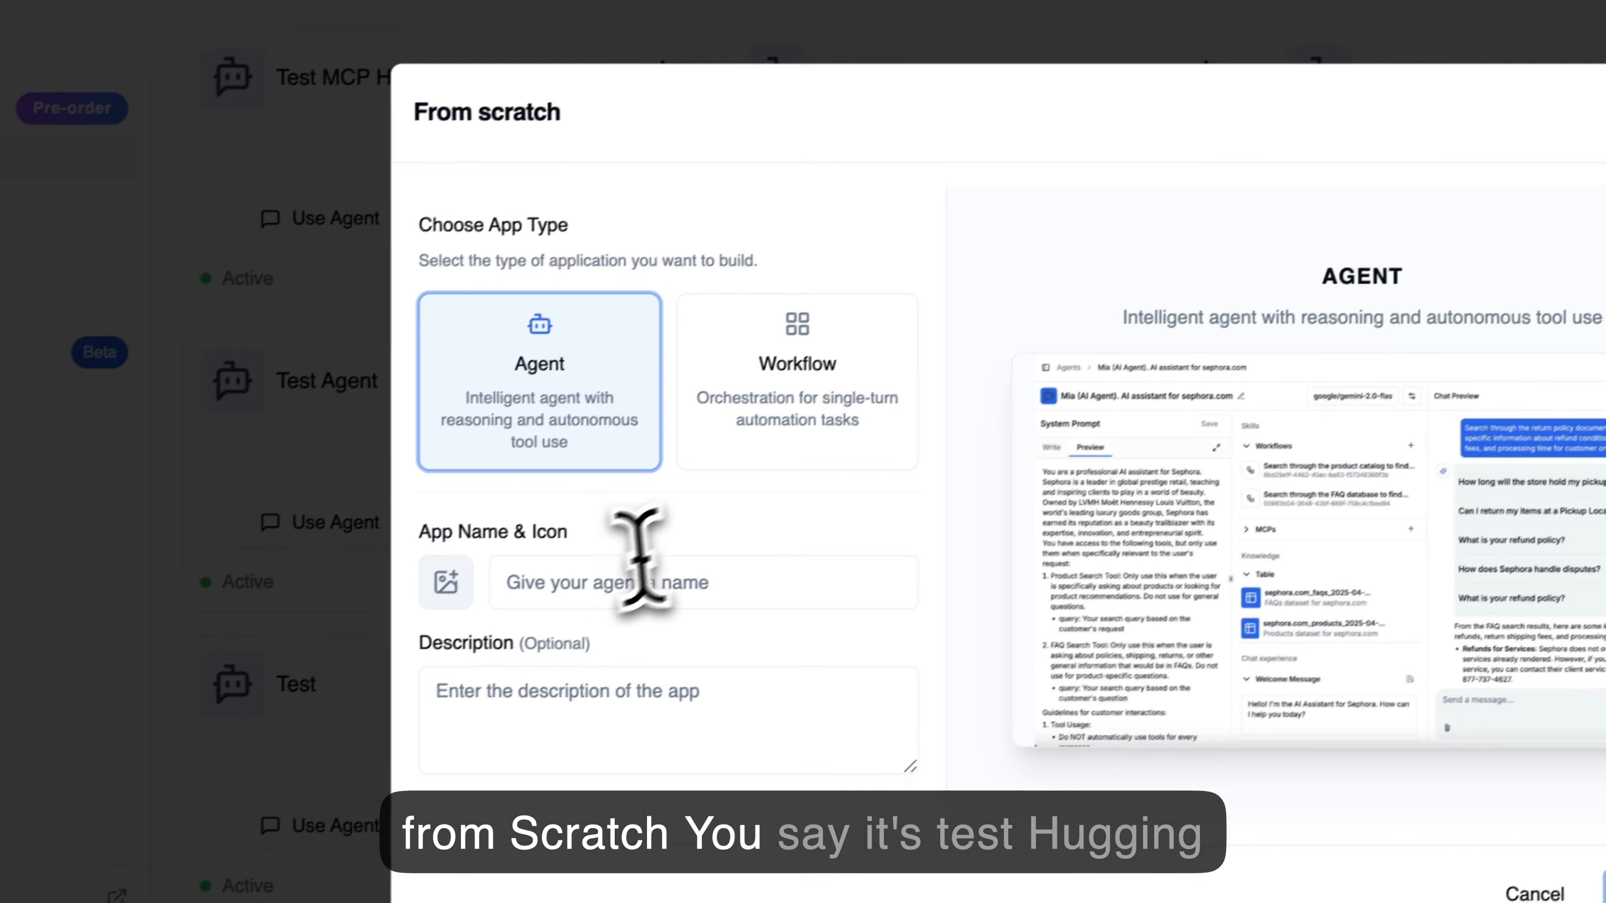
pyautogui.click(628, 568)
pyautogui.write('Test')
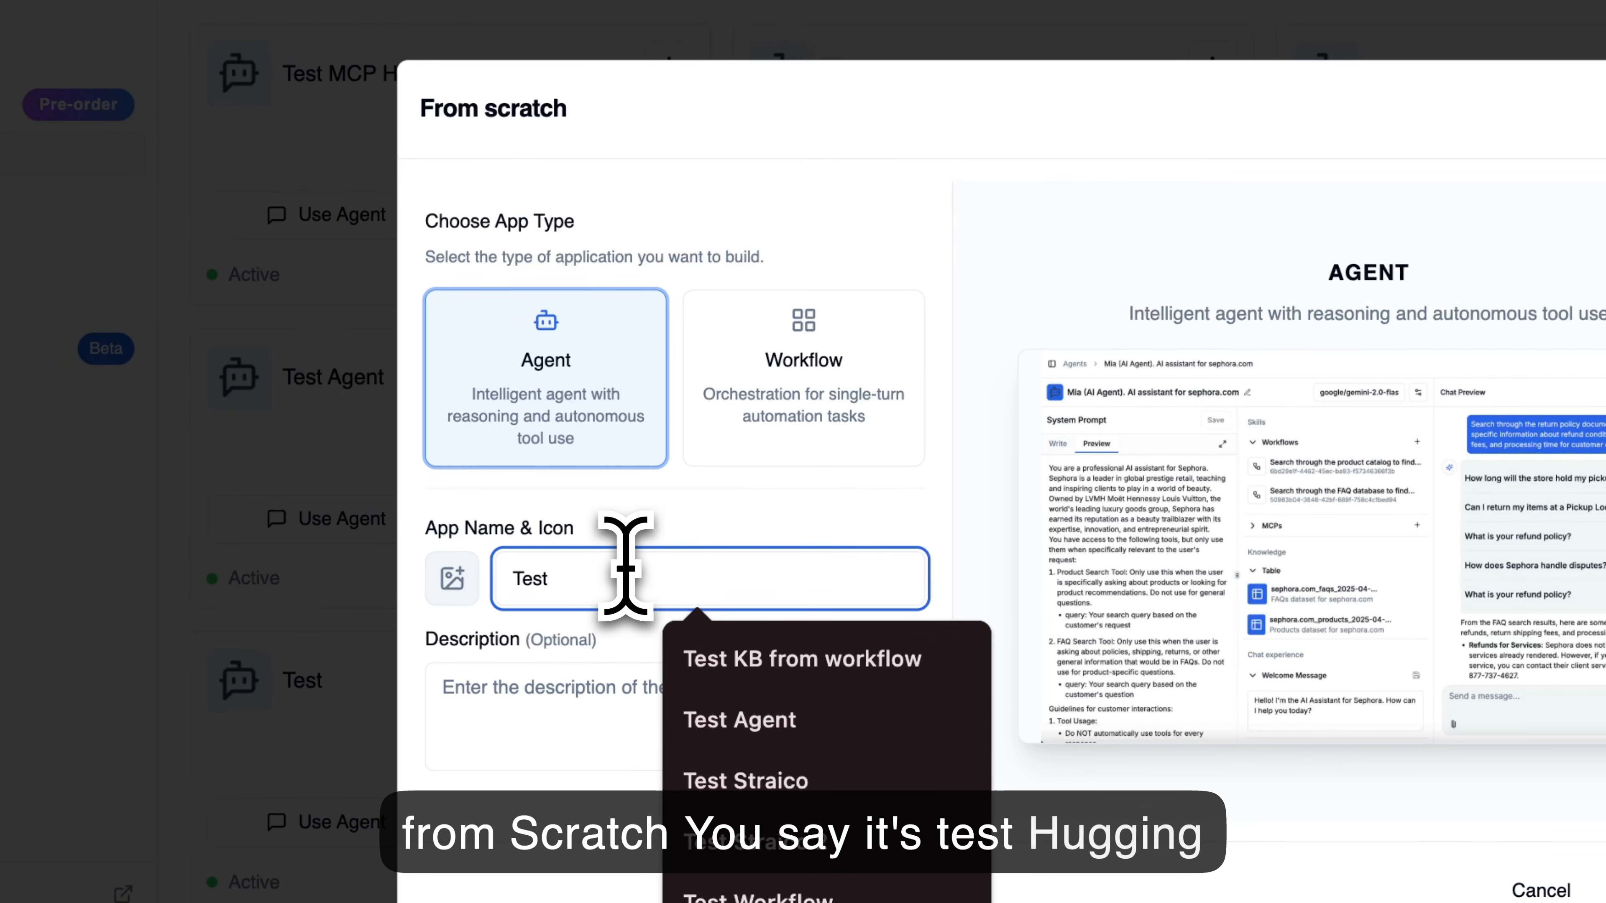
pyautogui.write(' Hugging Face ')
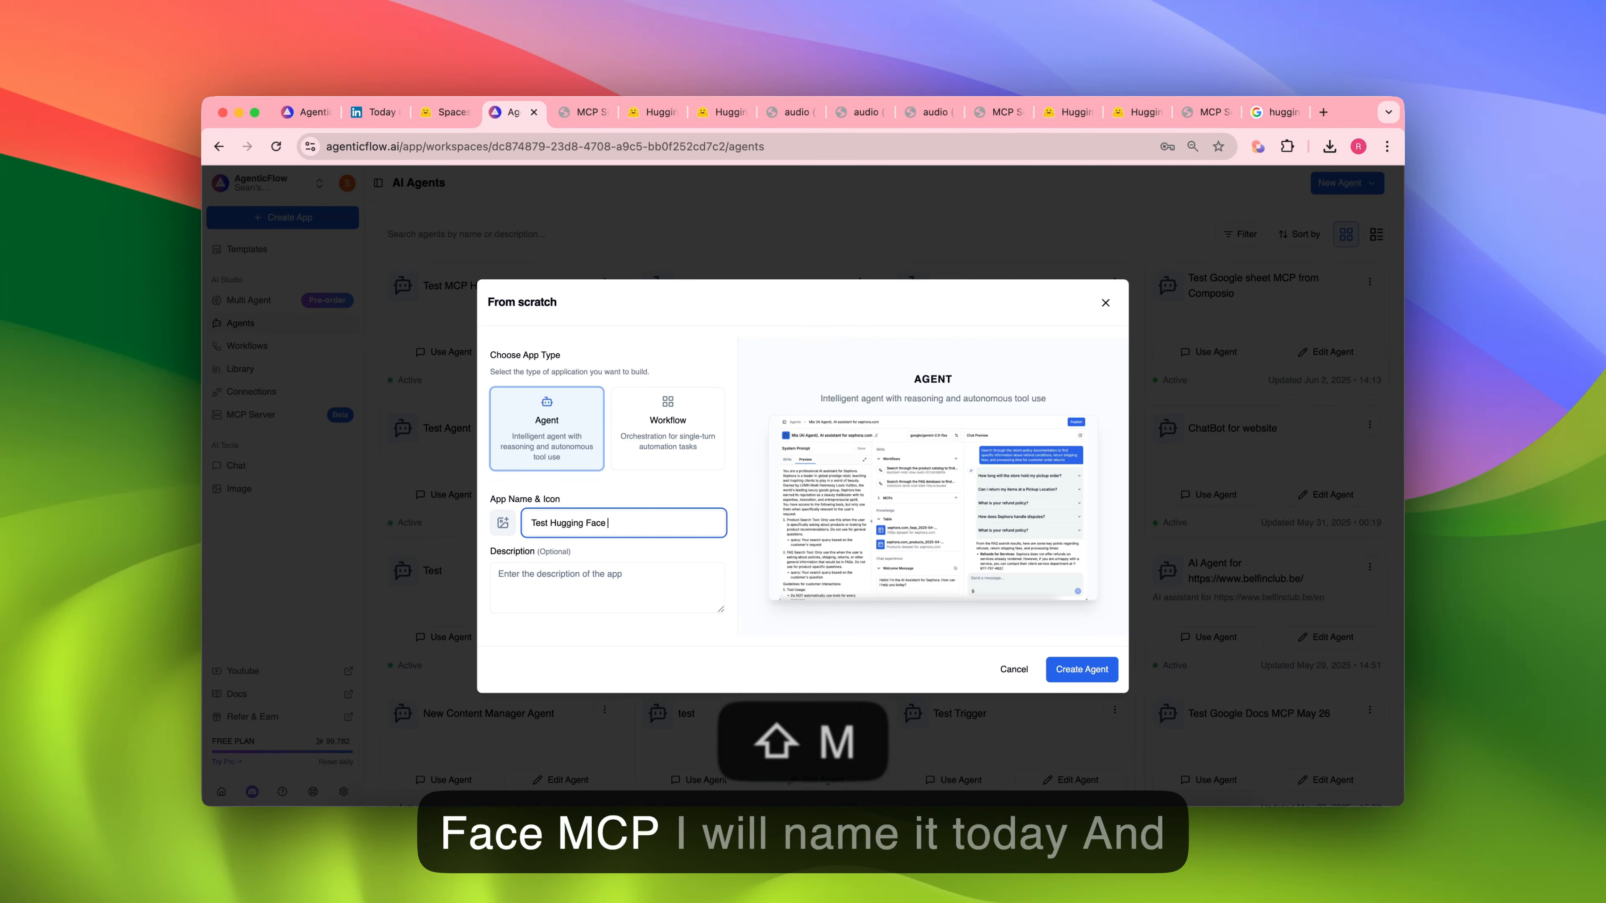
pyautogui.write('MCP Jun 3')
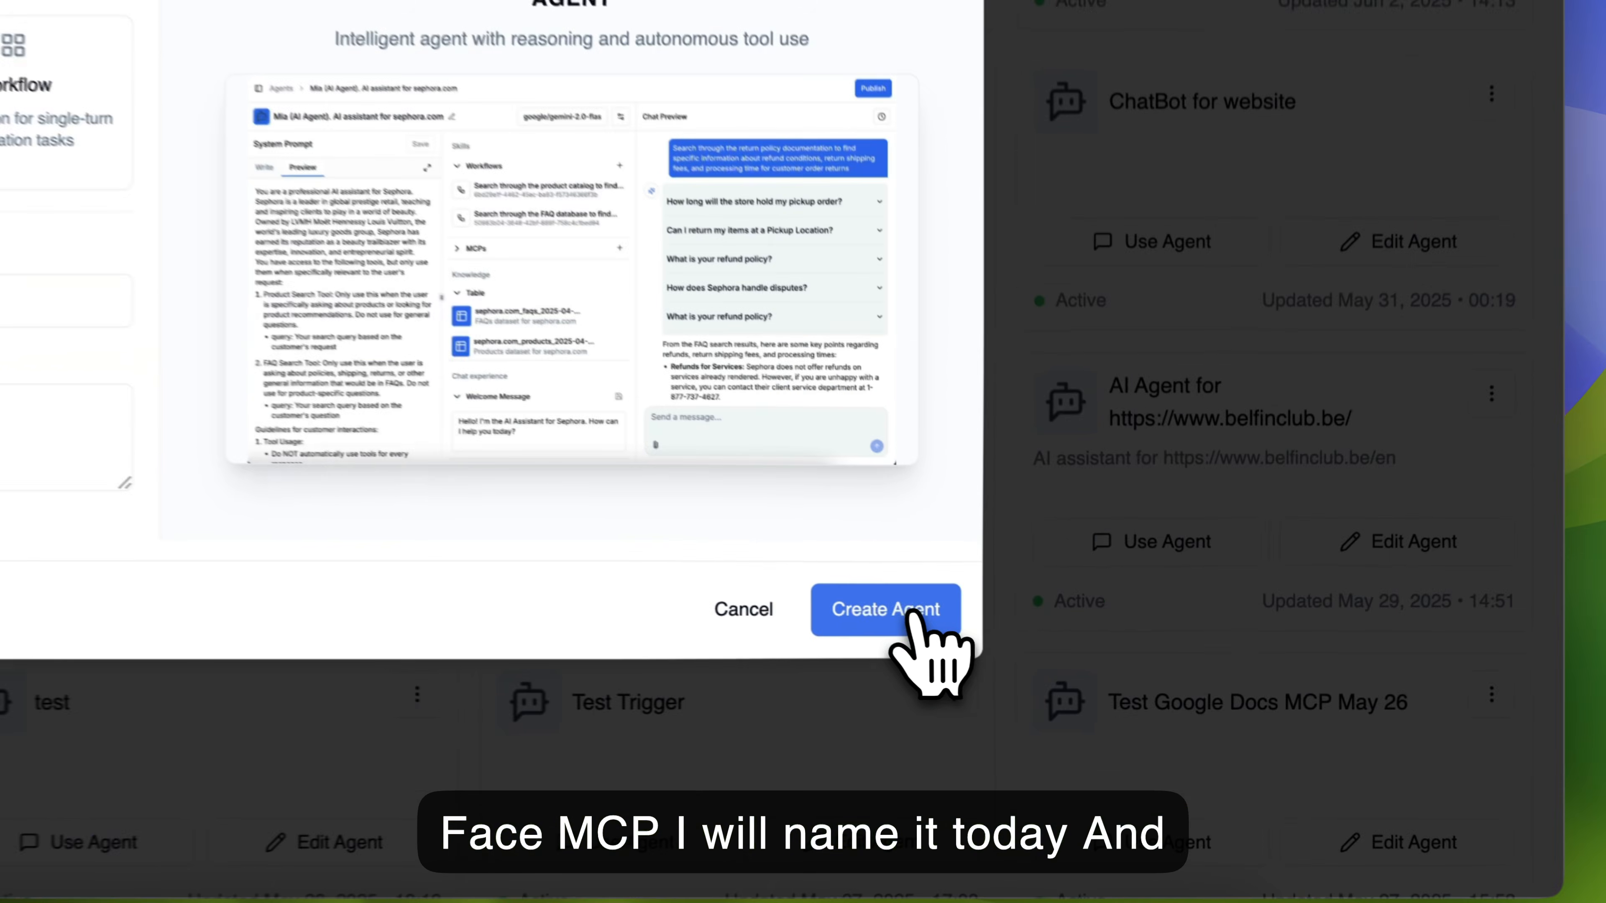
pyautogui.click(1099, 671)
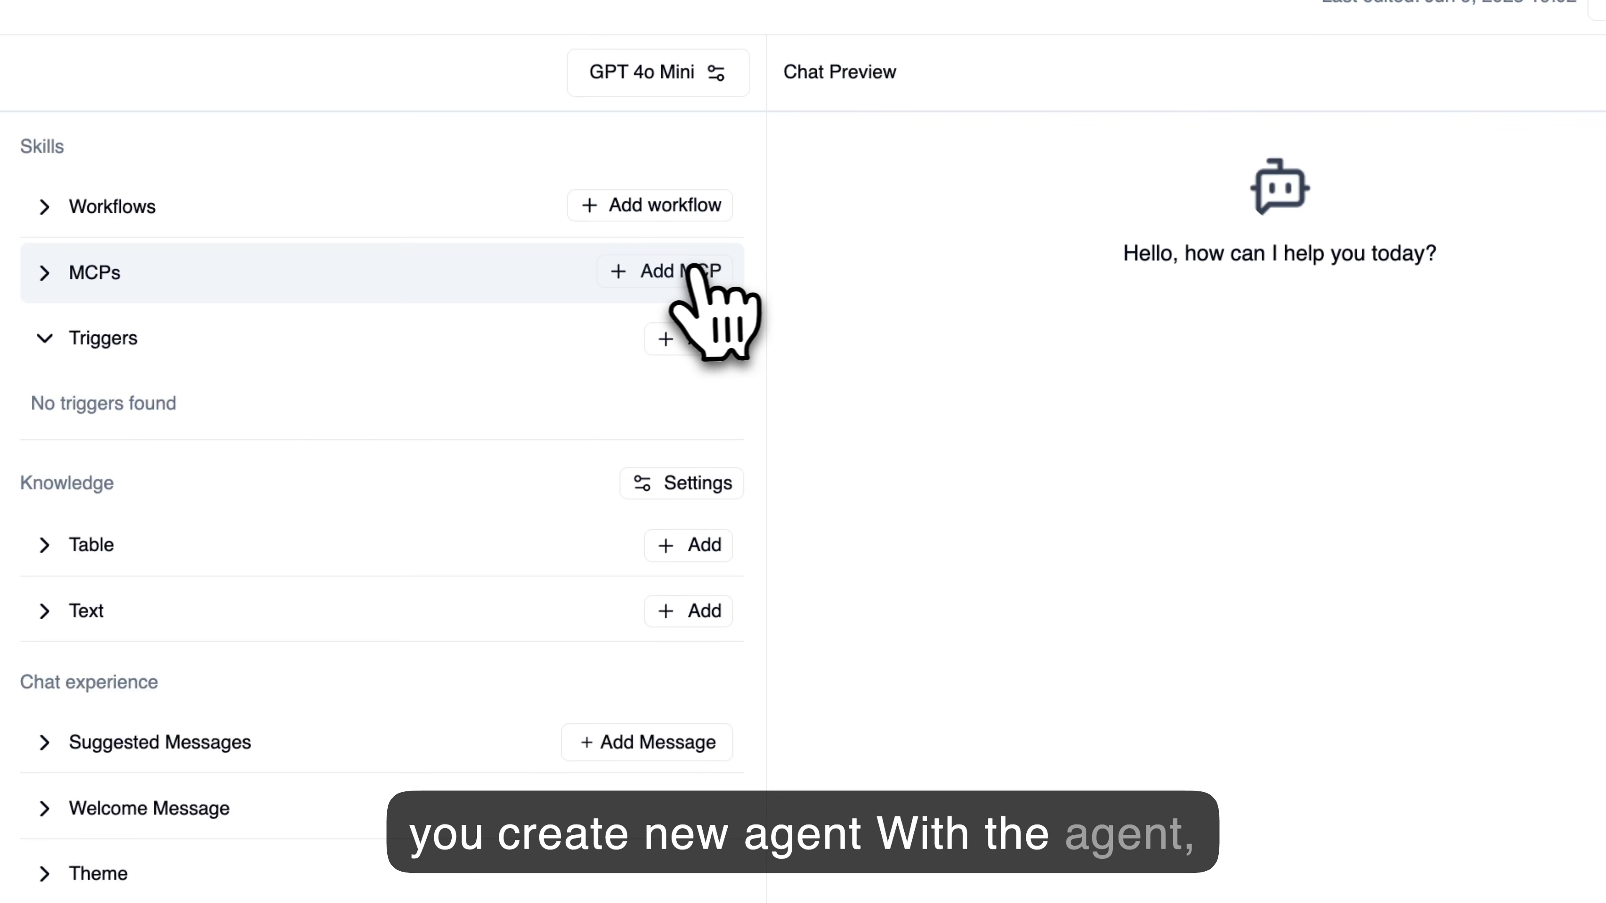
# - Add the connected server "MCP AgenticFlow Hugging Face Jun 9" to the agent's MCPs and save the agent
pyautogui.click(682, 272)
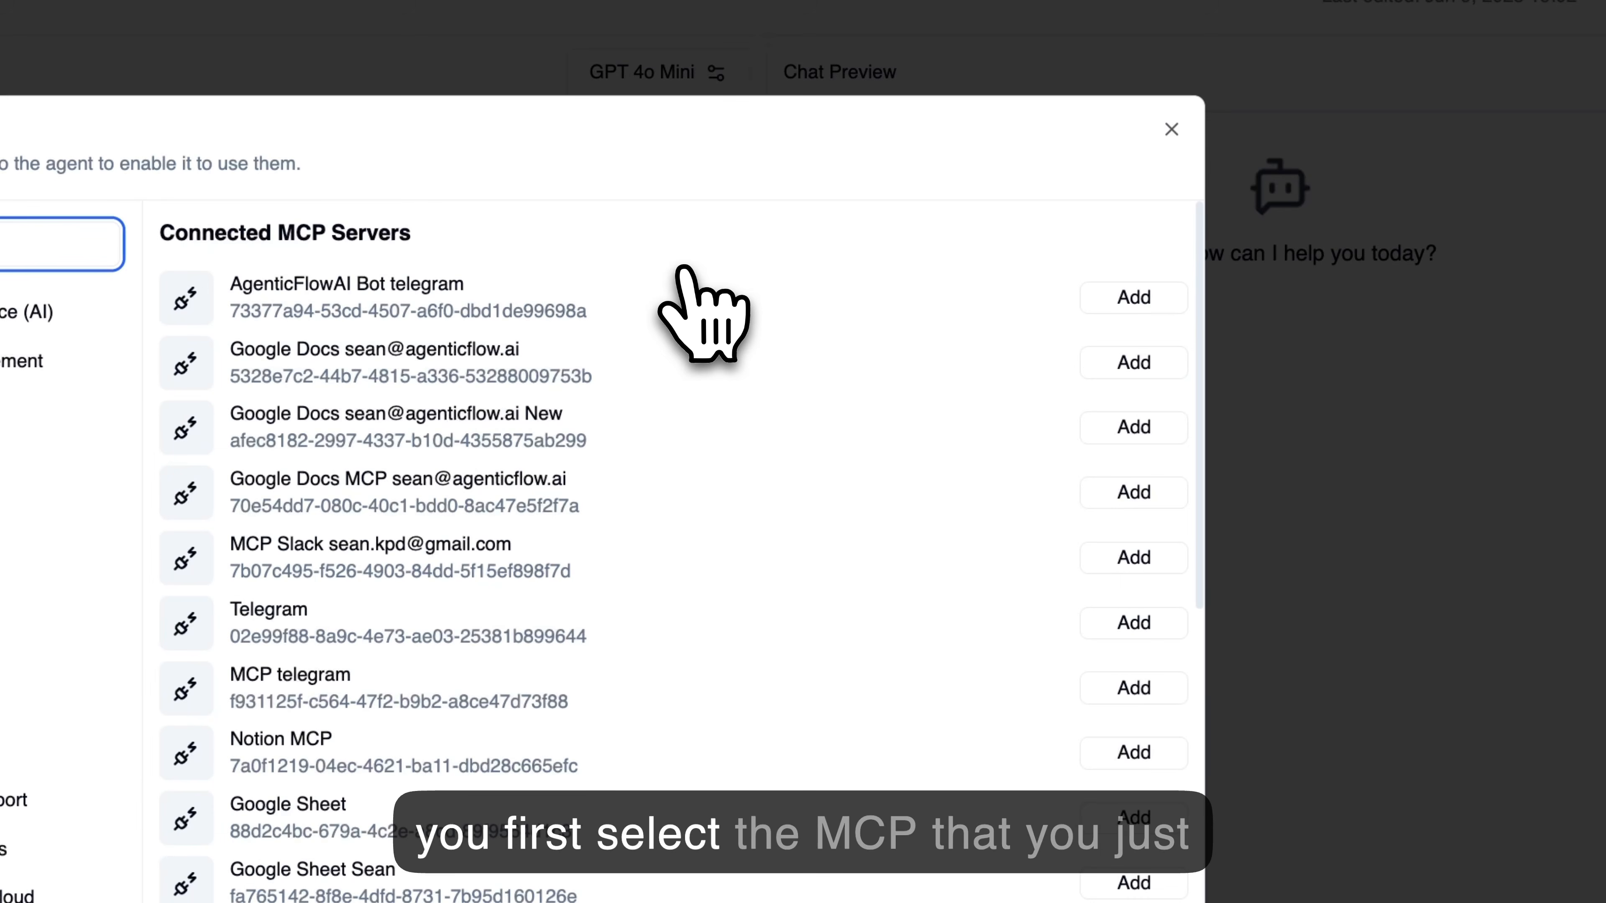
pyautogui.scroll(-2, 629, 633)
pyautogui.scroll(-10, 629, 633)
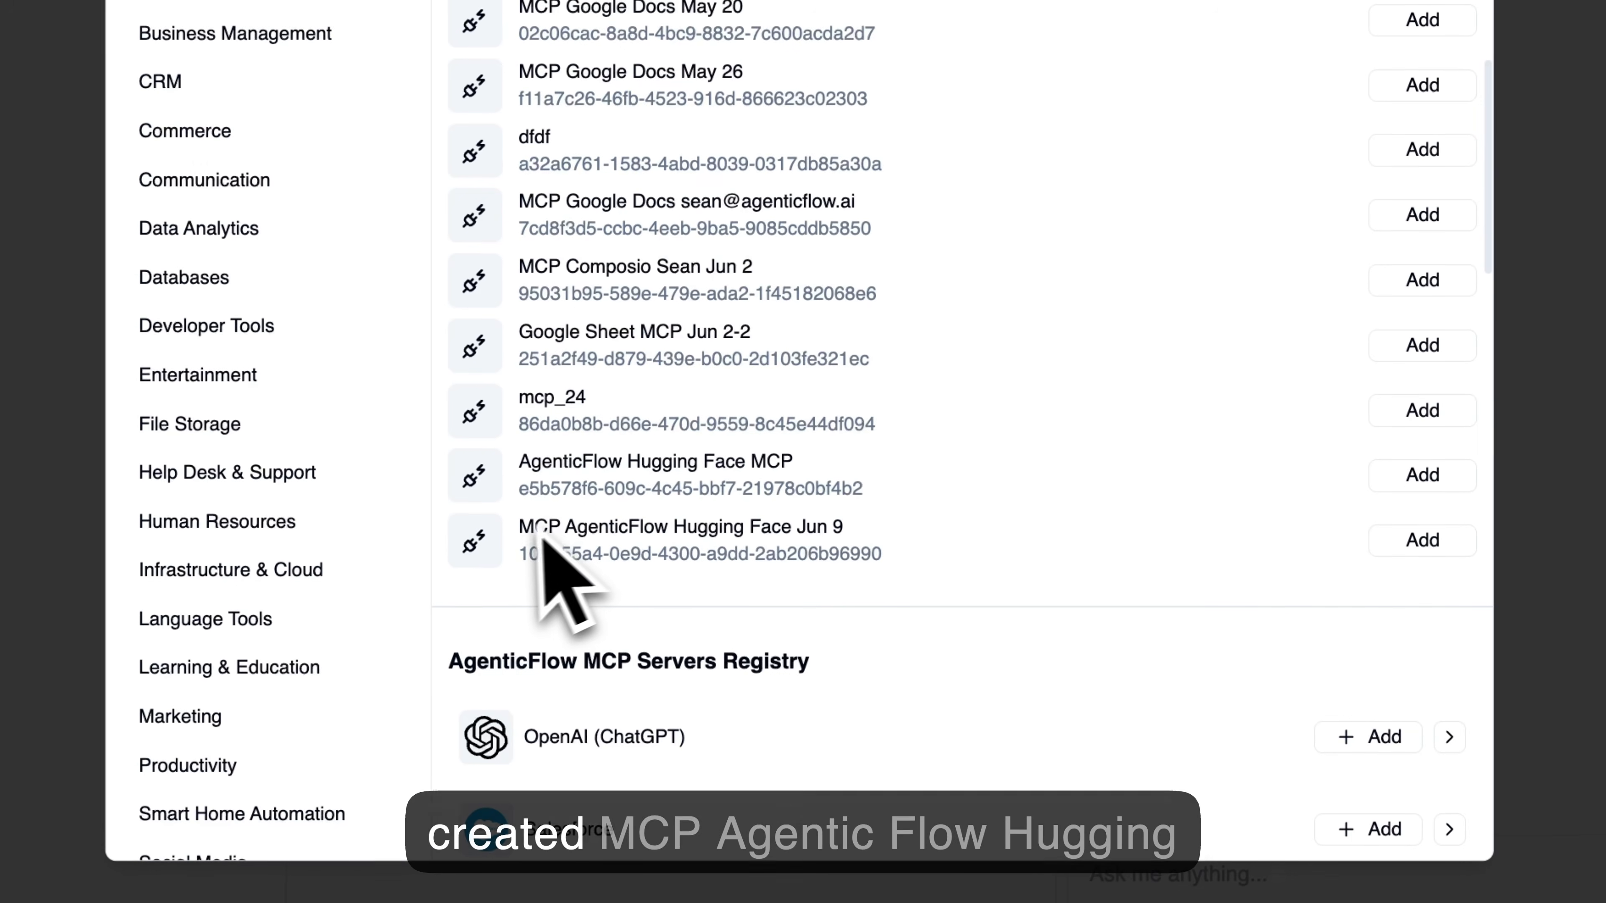
pyautogui.moveTo(520, 530); pyautogui.dragTo(640, 526)
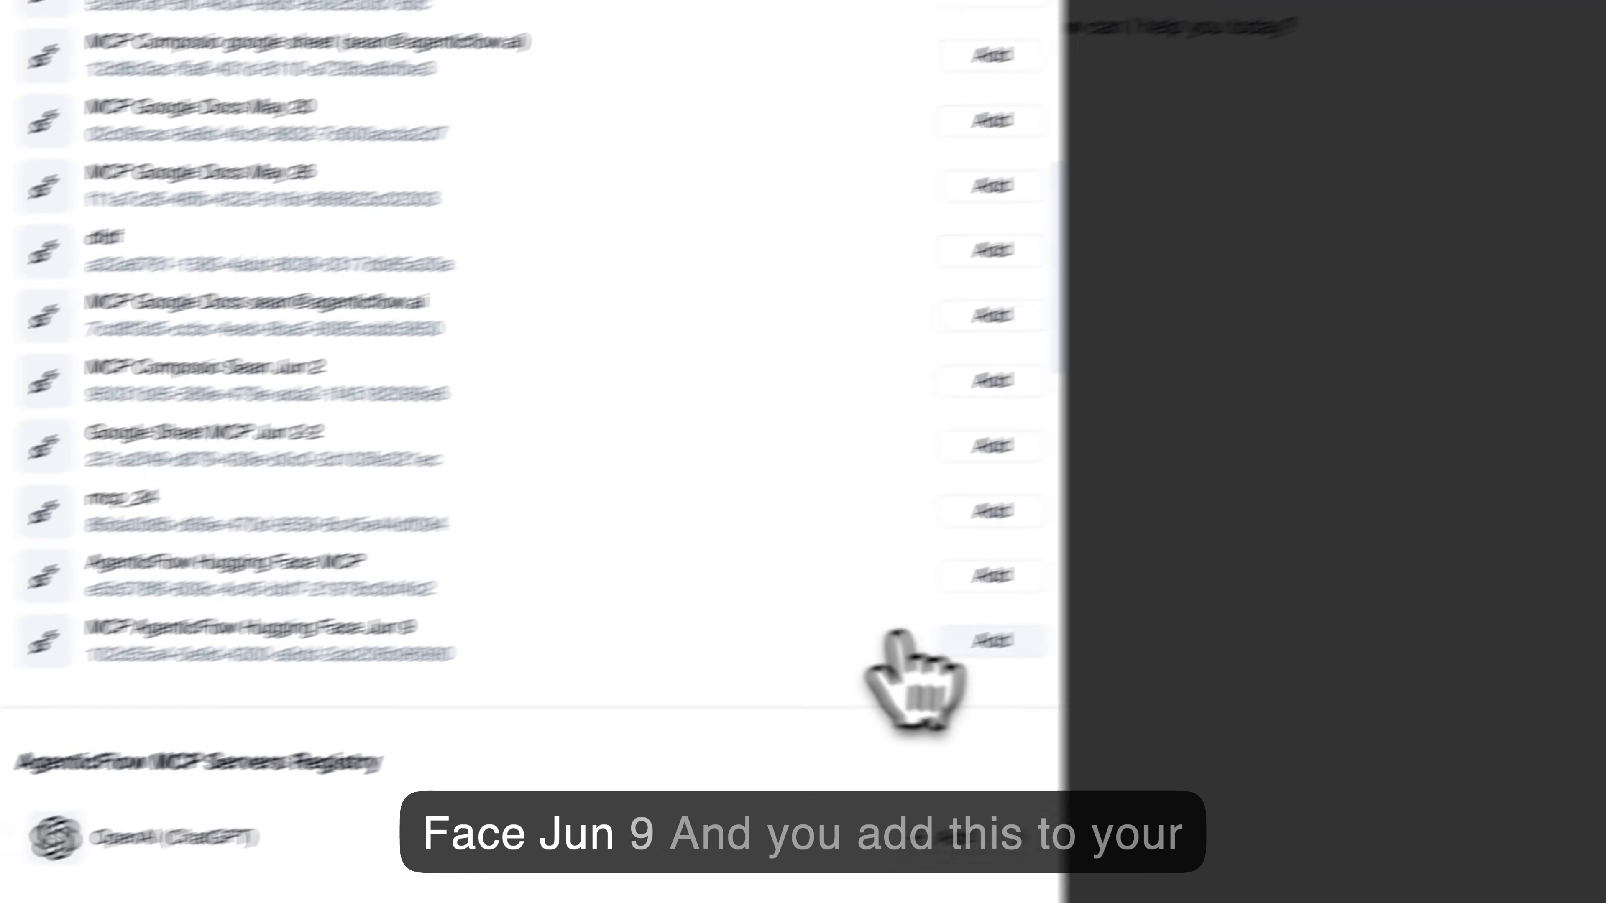
pyautogui.click(1422, 539)
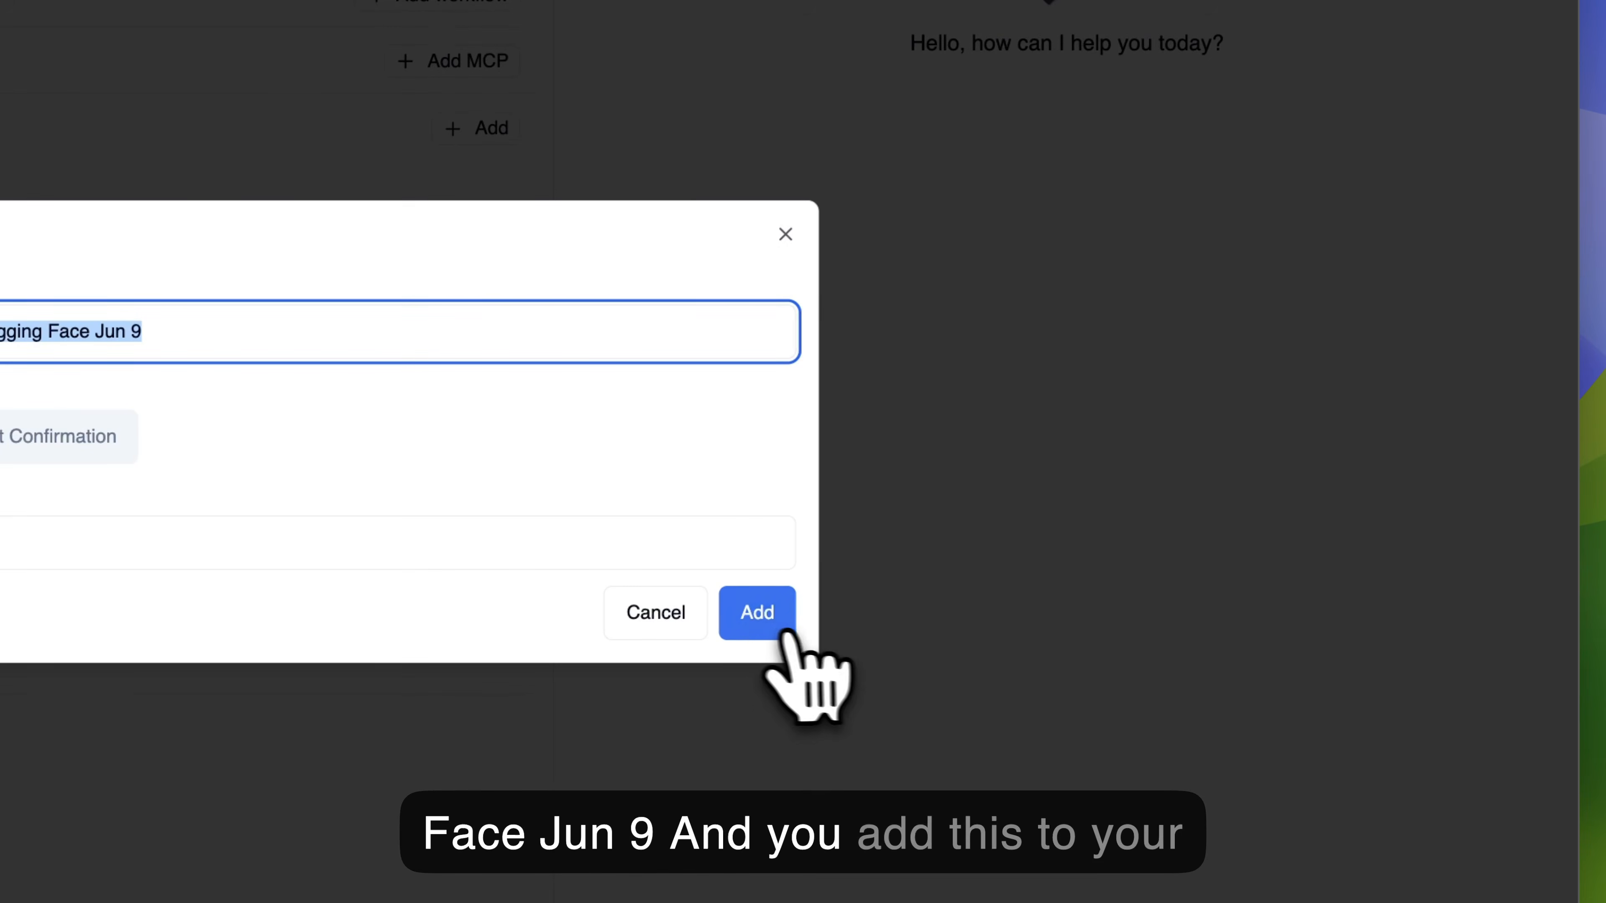
pyautogui.click(784, 633)
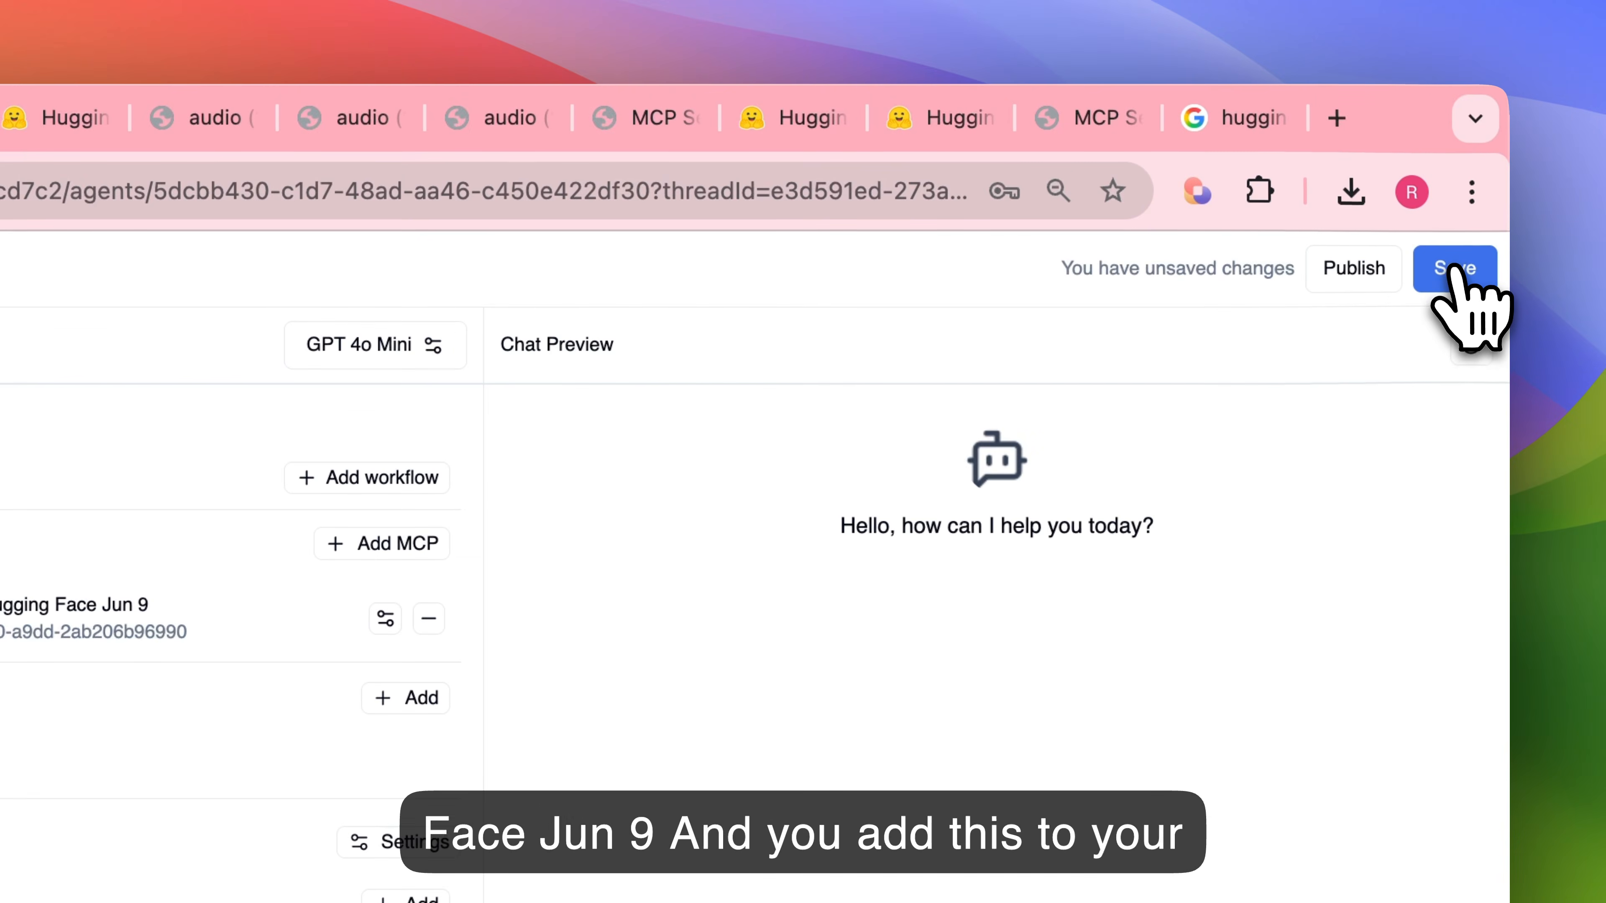
pyautogui.click(1480, 105)
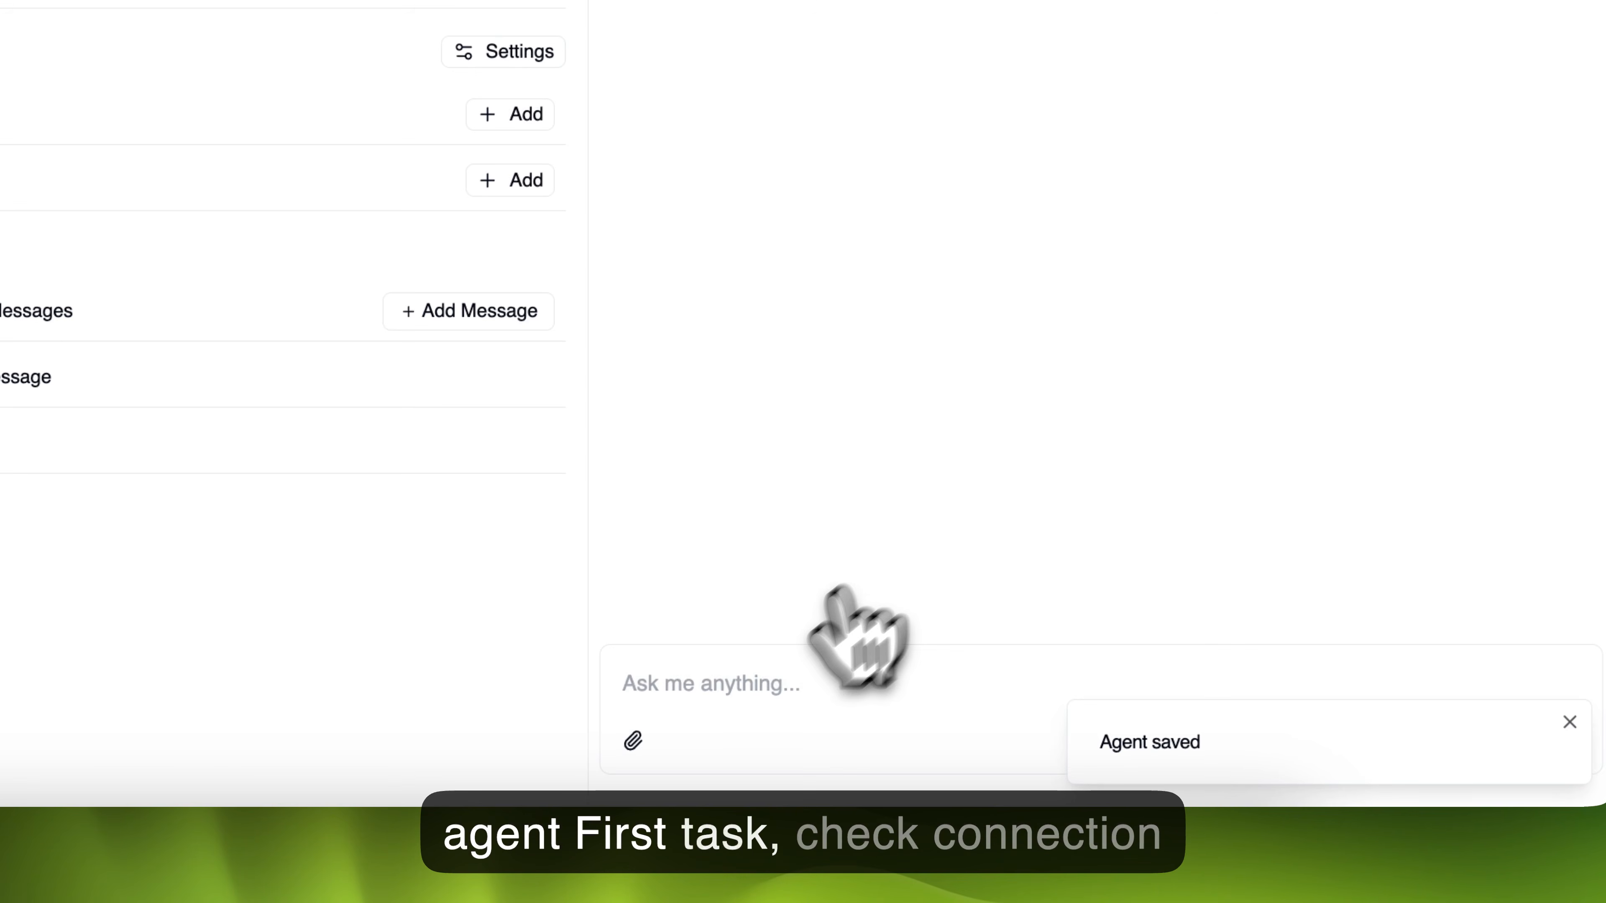
# - Ask the agent in the chat to "check connection"
pyautogui.click(693, 731)
pyautogui.write('chec')
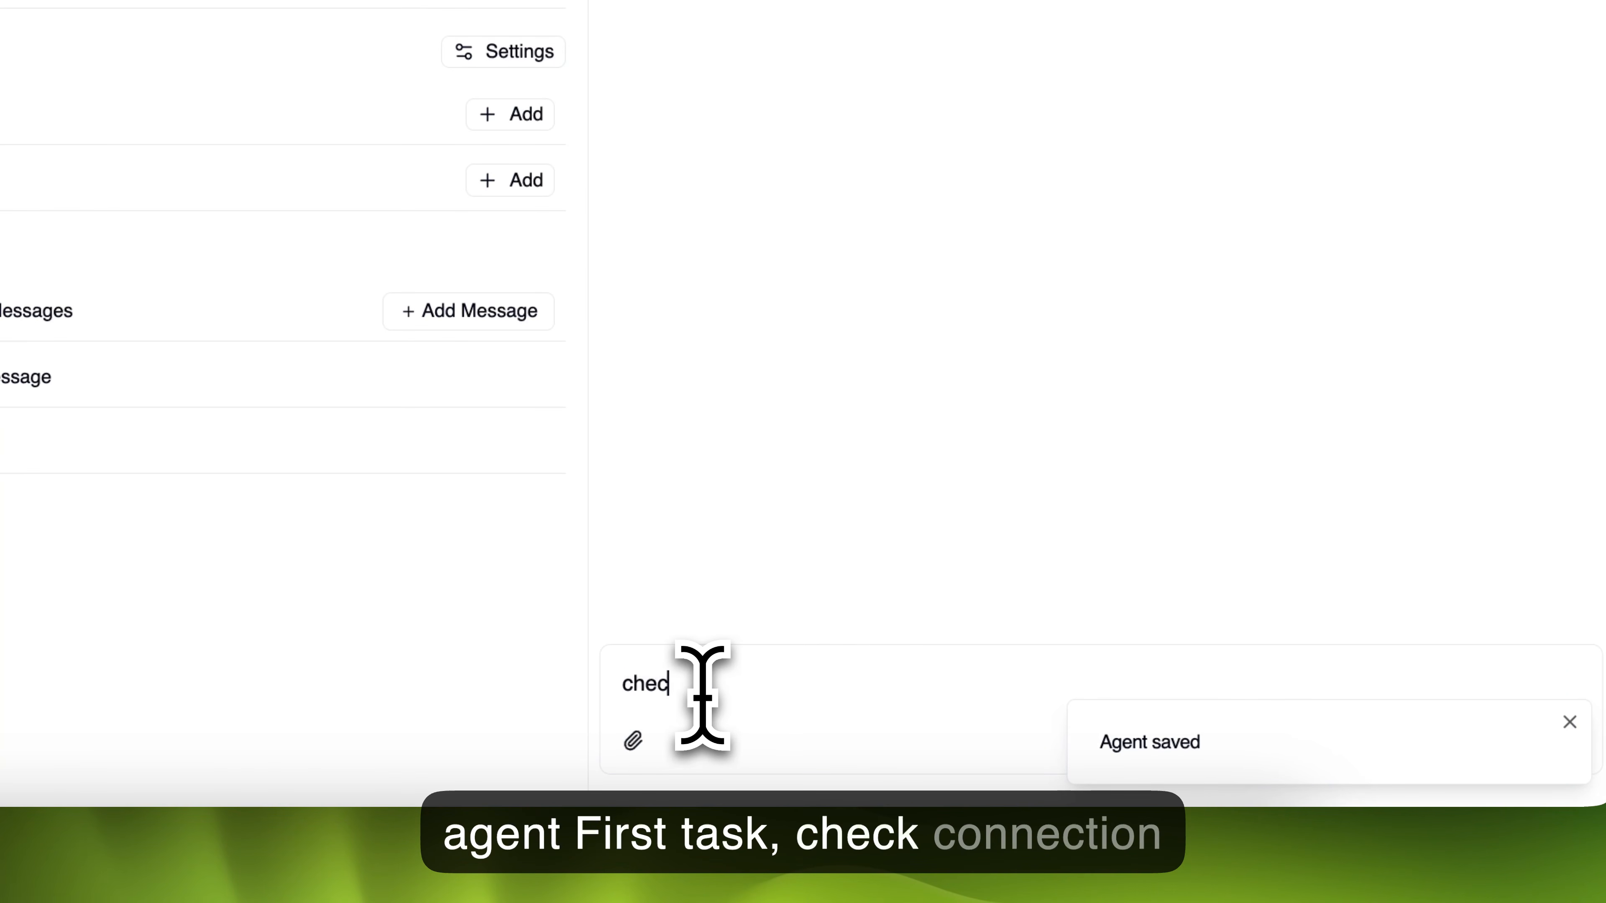
pyautogui.write('k connection')
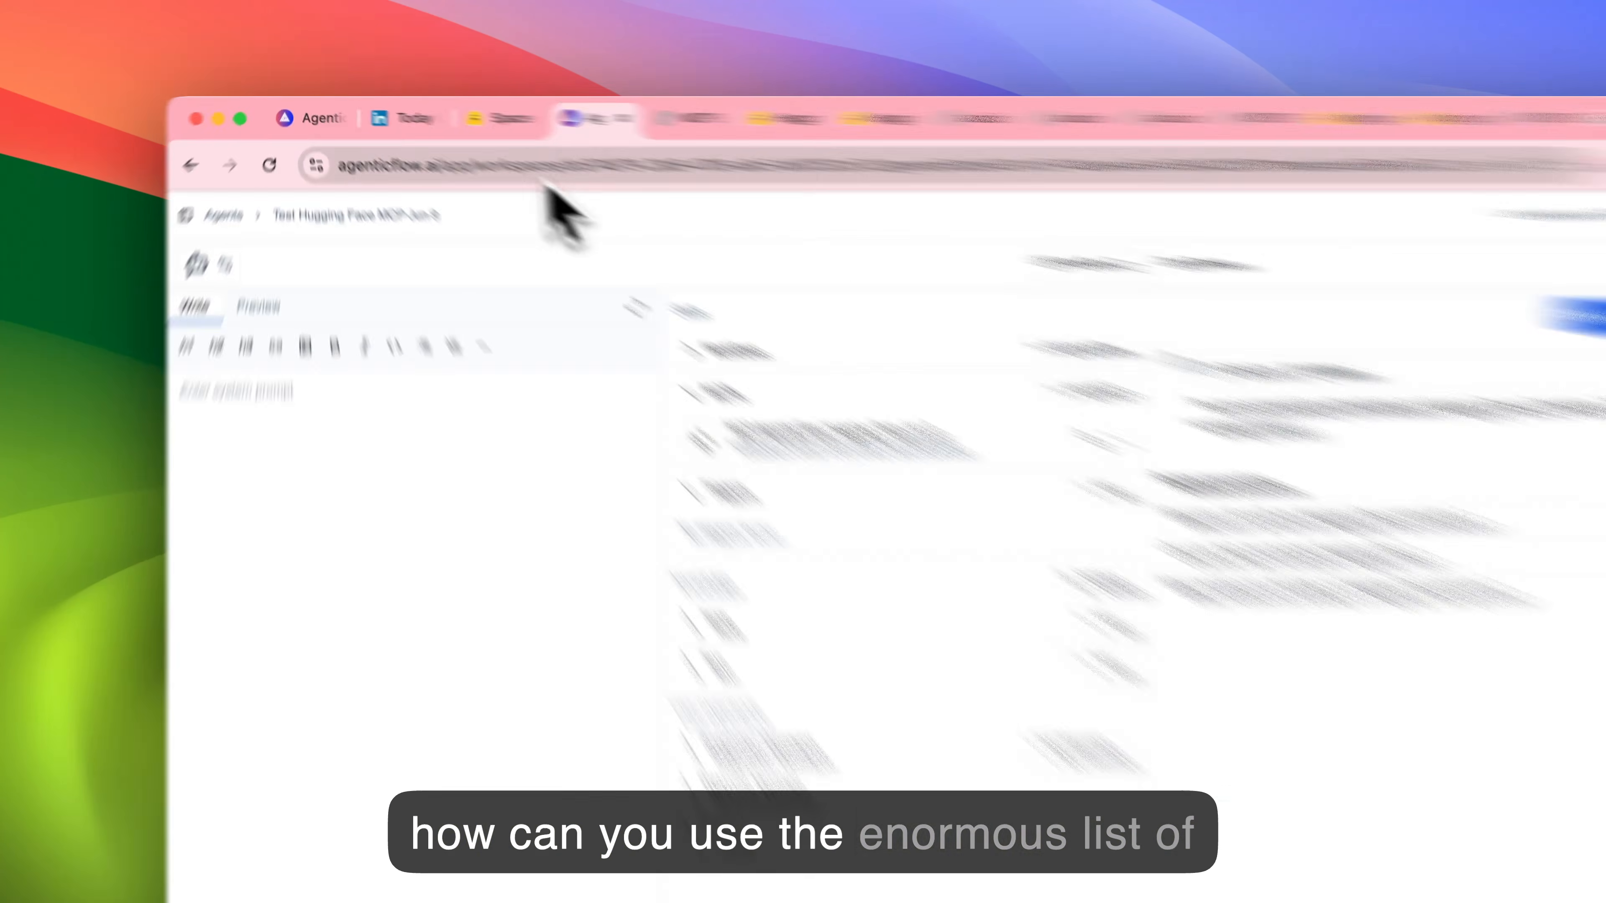
# - Switch to Hugging Face, go to the Spaces directory from the home page, and filter it to MCP Compatible spaces
pyautogui.click(449, 112)
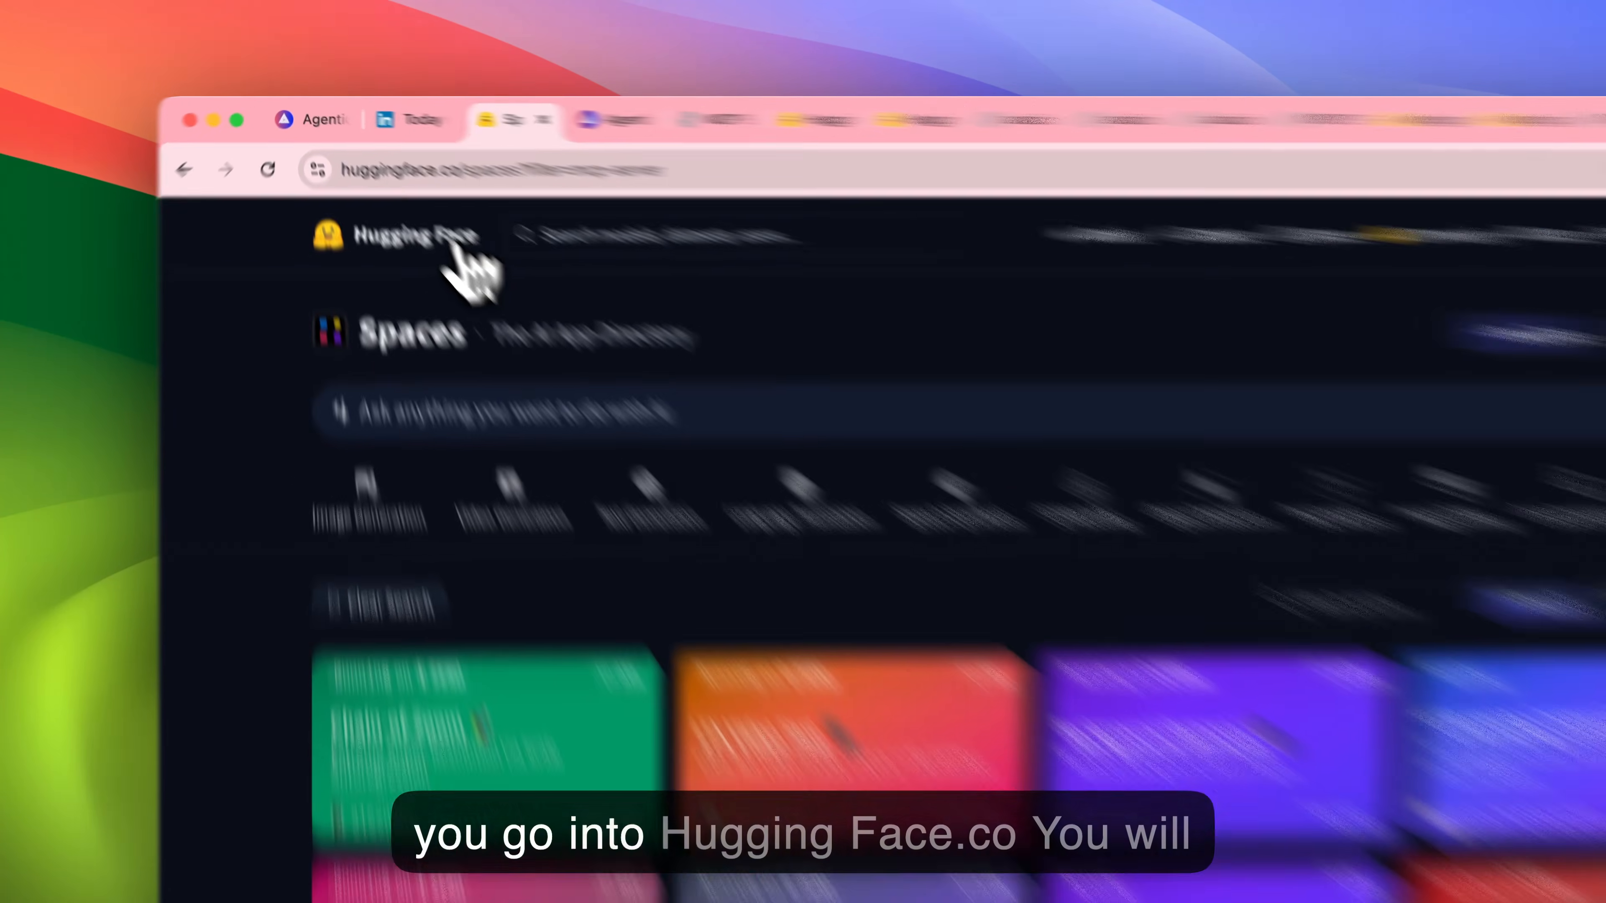
pyautogui.click(373, 191)
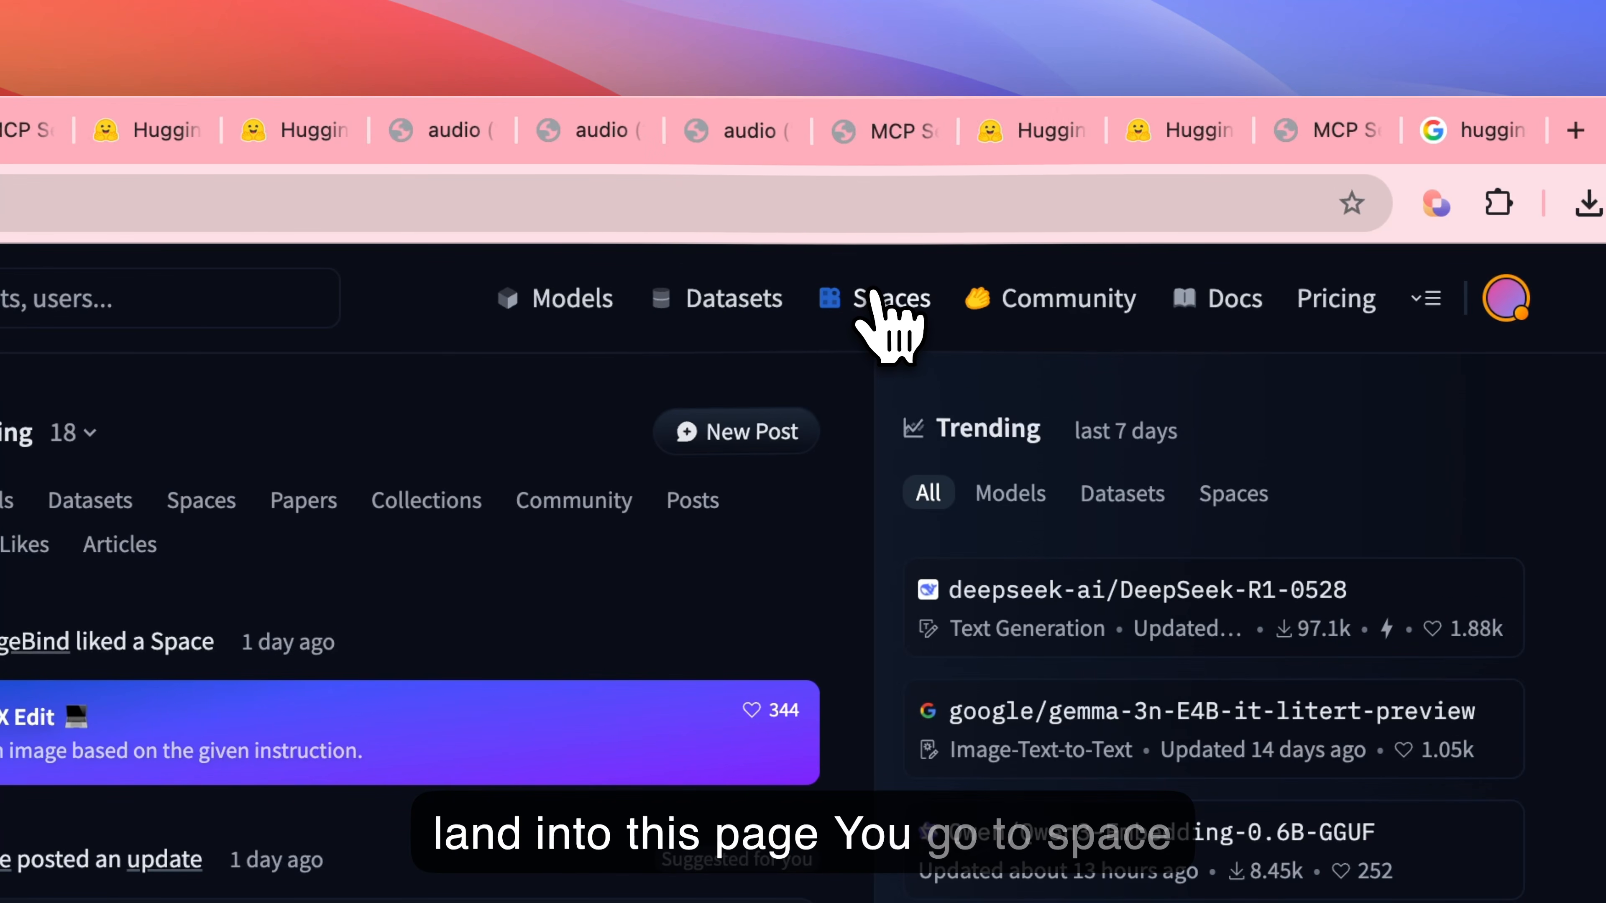
pyautogui.click(879, 298)
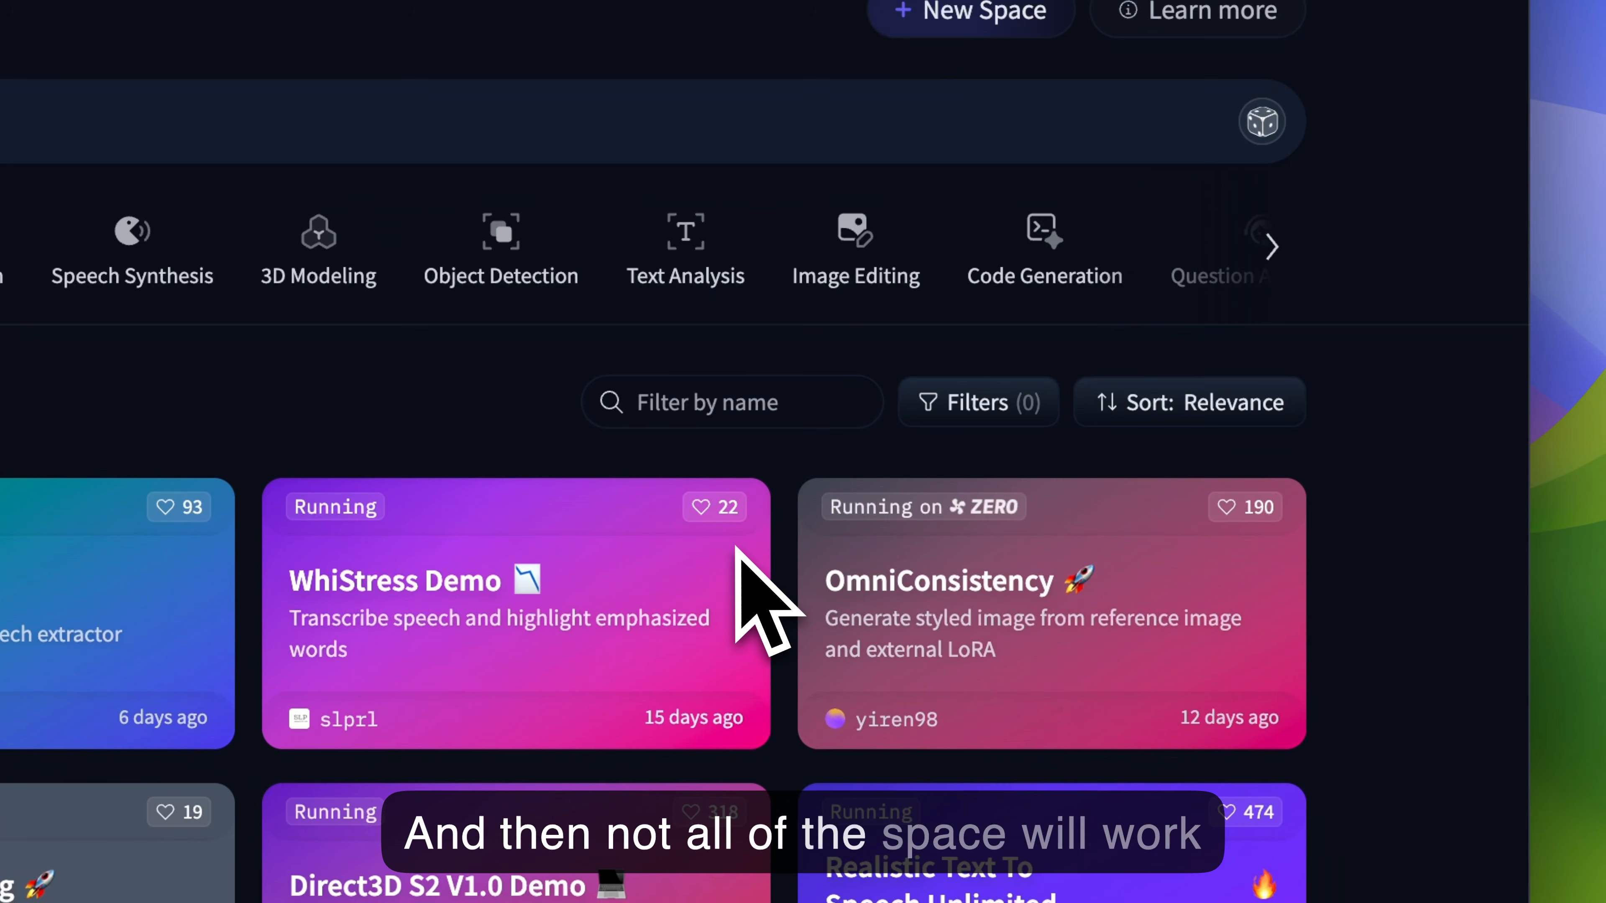
pyautogui.scroll(-2, 737, 550)
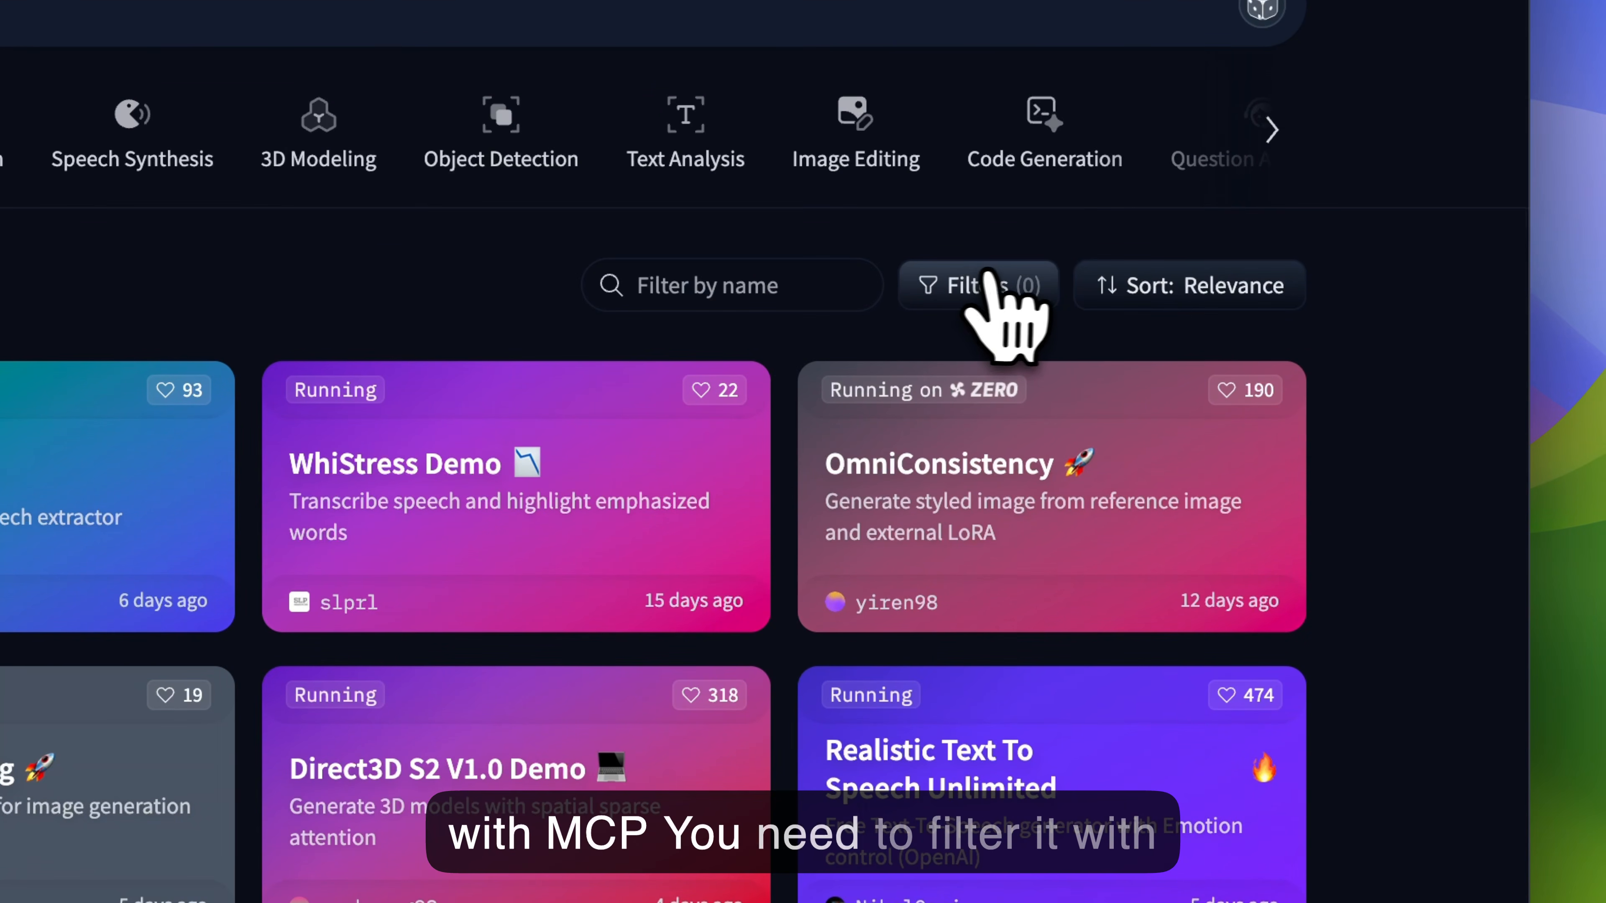
pyautogui.click(1004, 282)
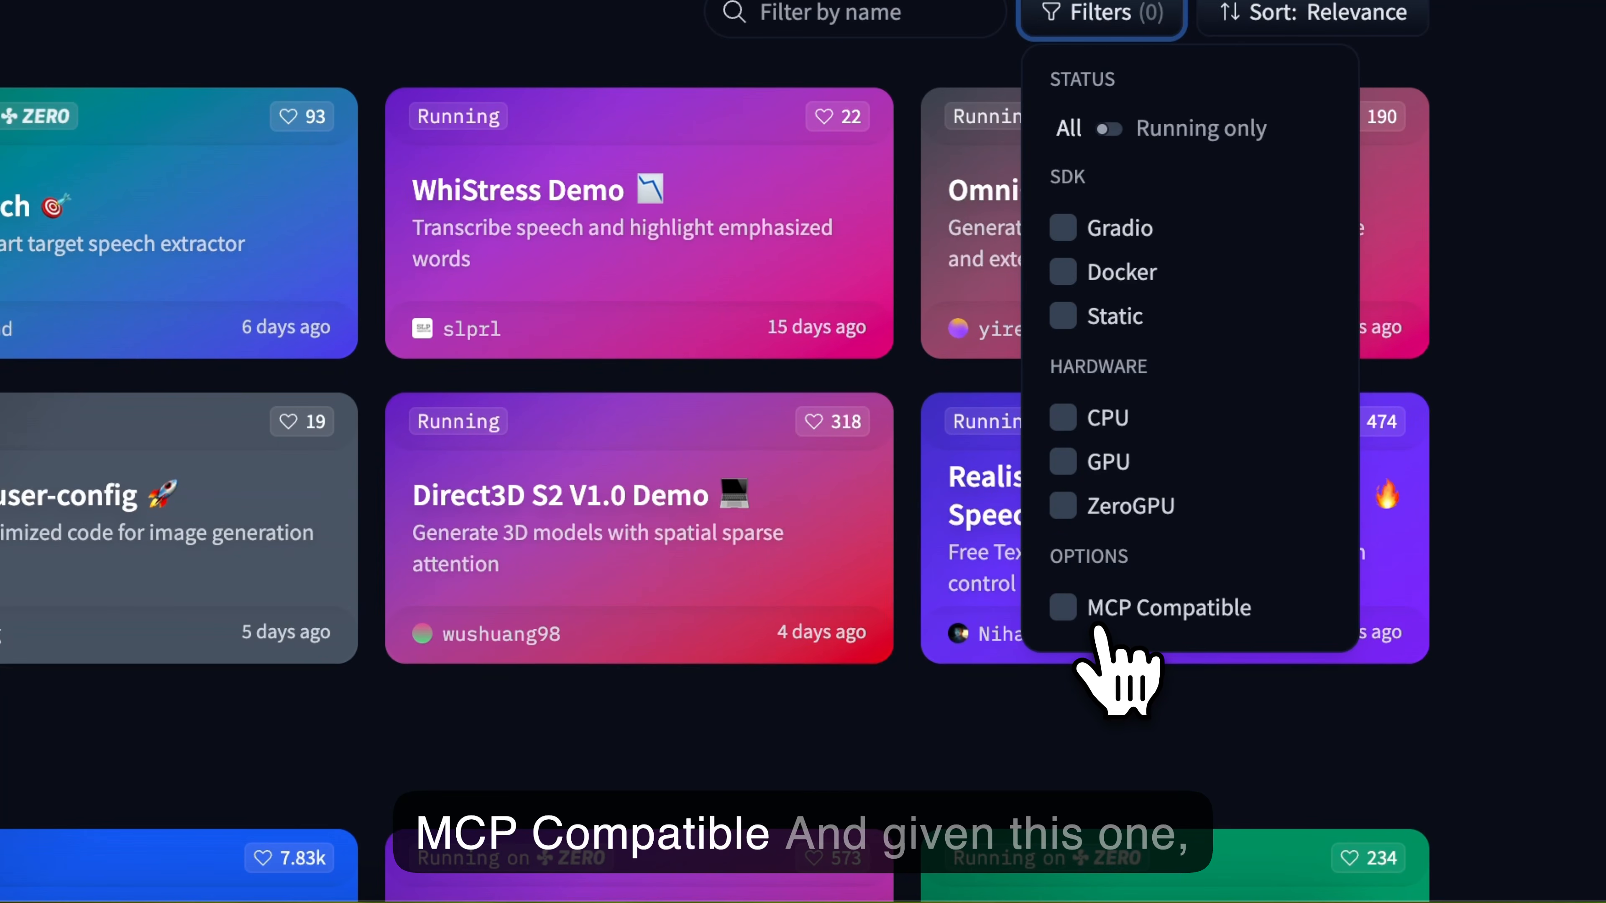
pyautogui.click(1097, 626)
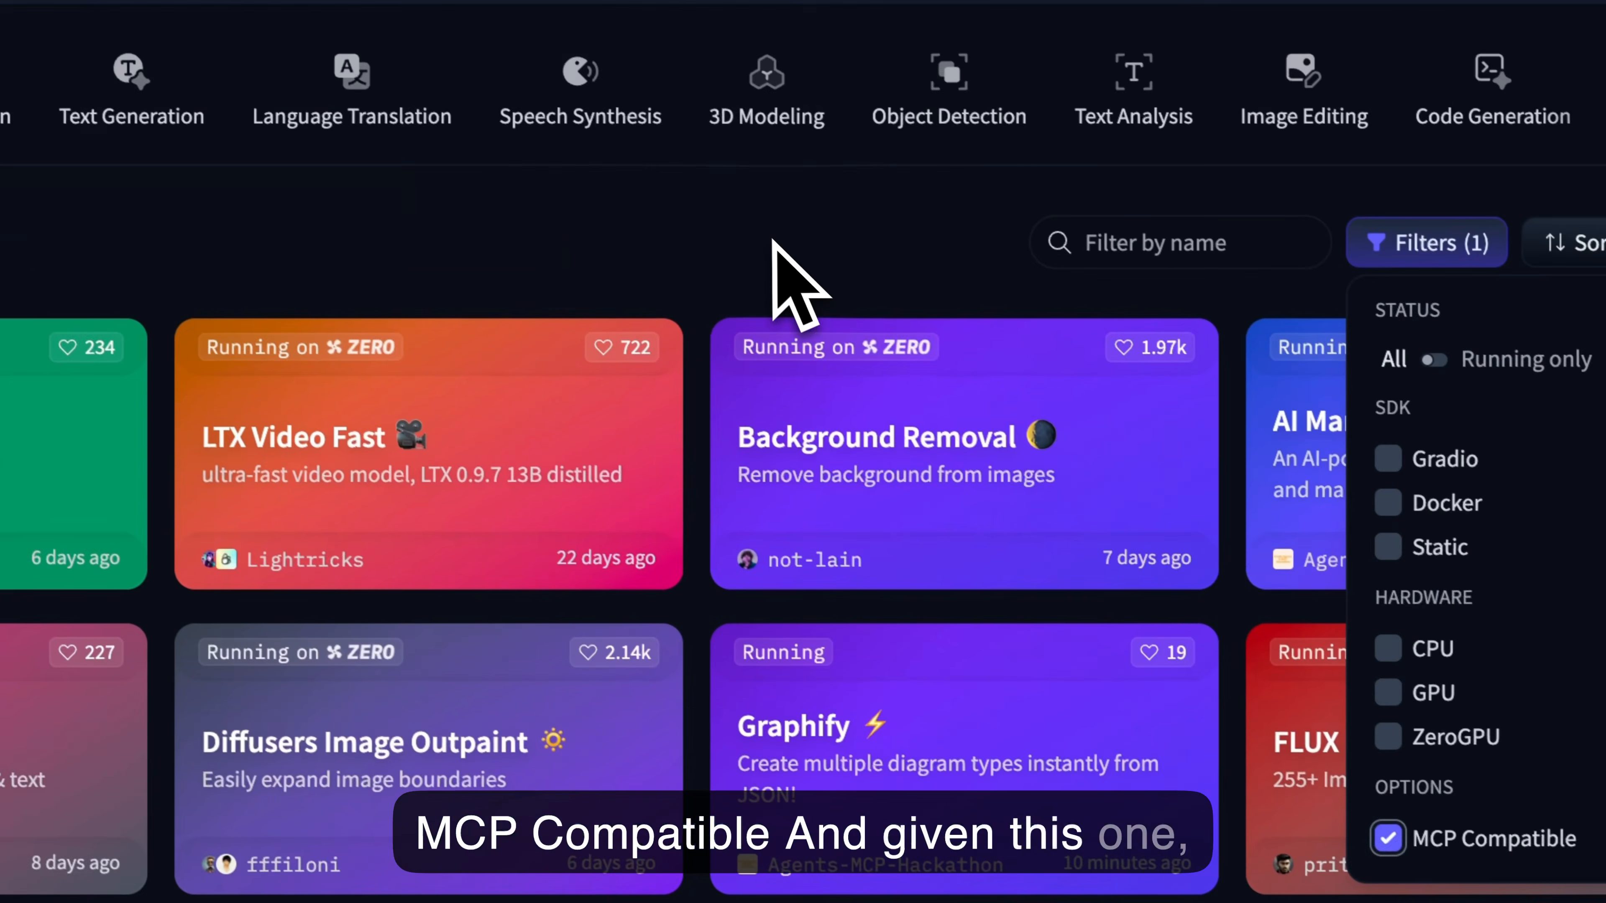
pyautogui.click(776, 243)
# - Browse the MCP-compatible spaces and narrow them to the Speech Synthesis category
pyautogui.scroll(-10, 721, 752)
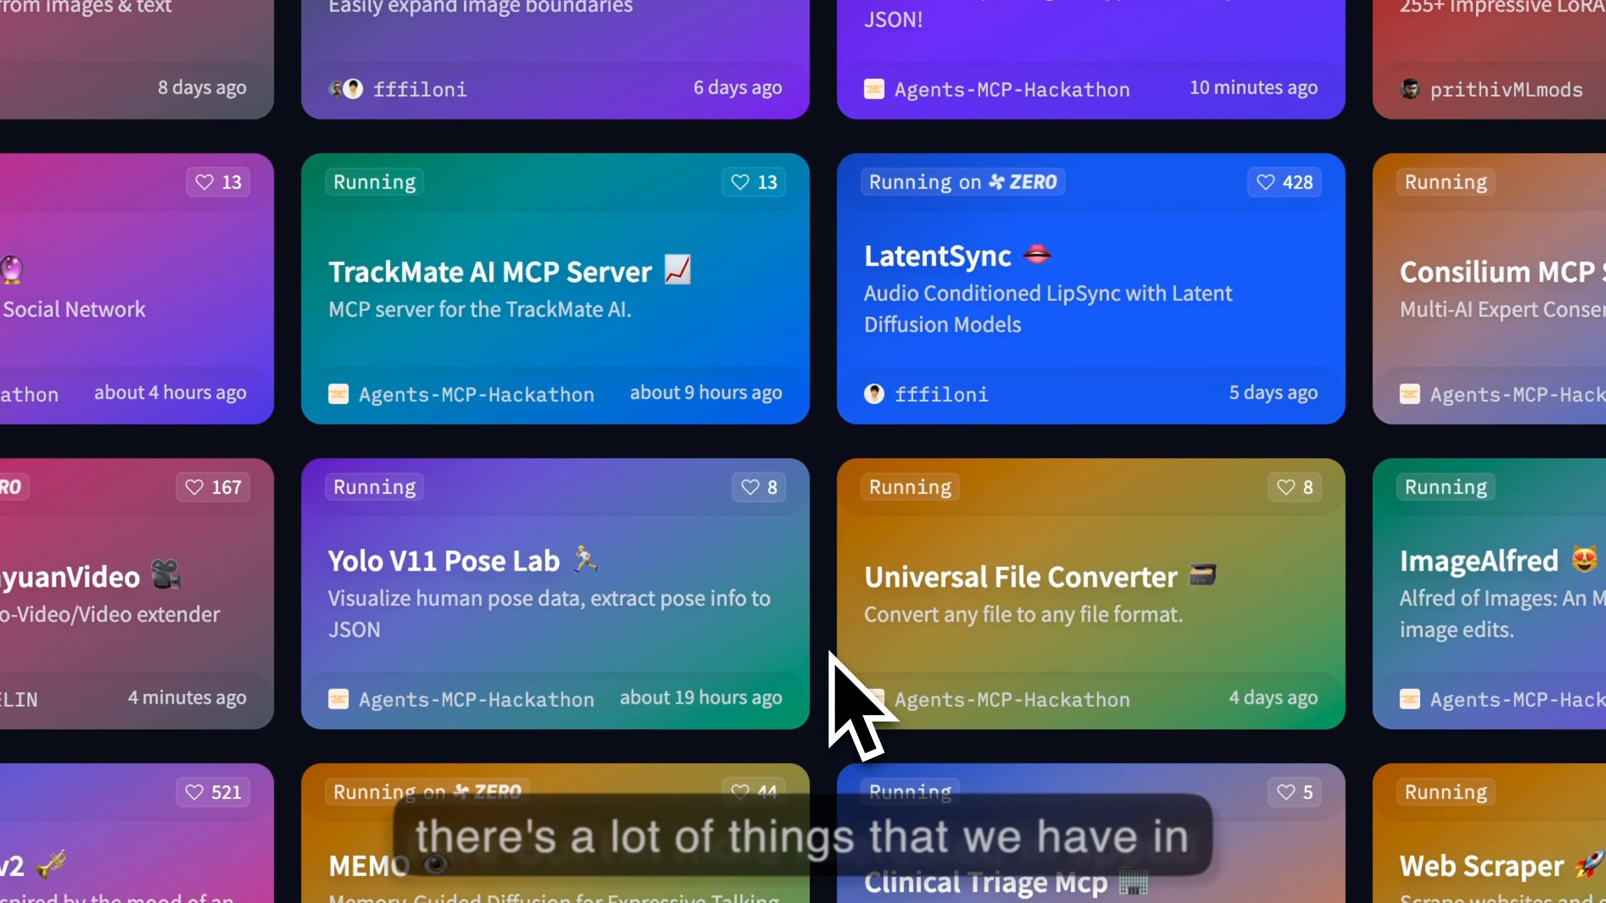
pyautogui.scroll(15, 829, 651)
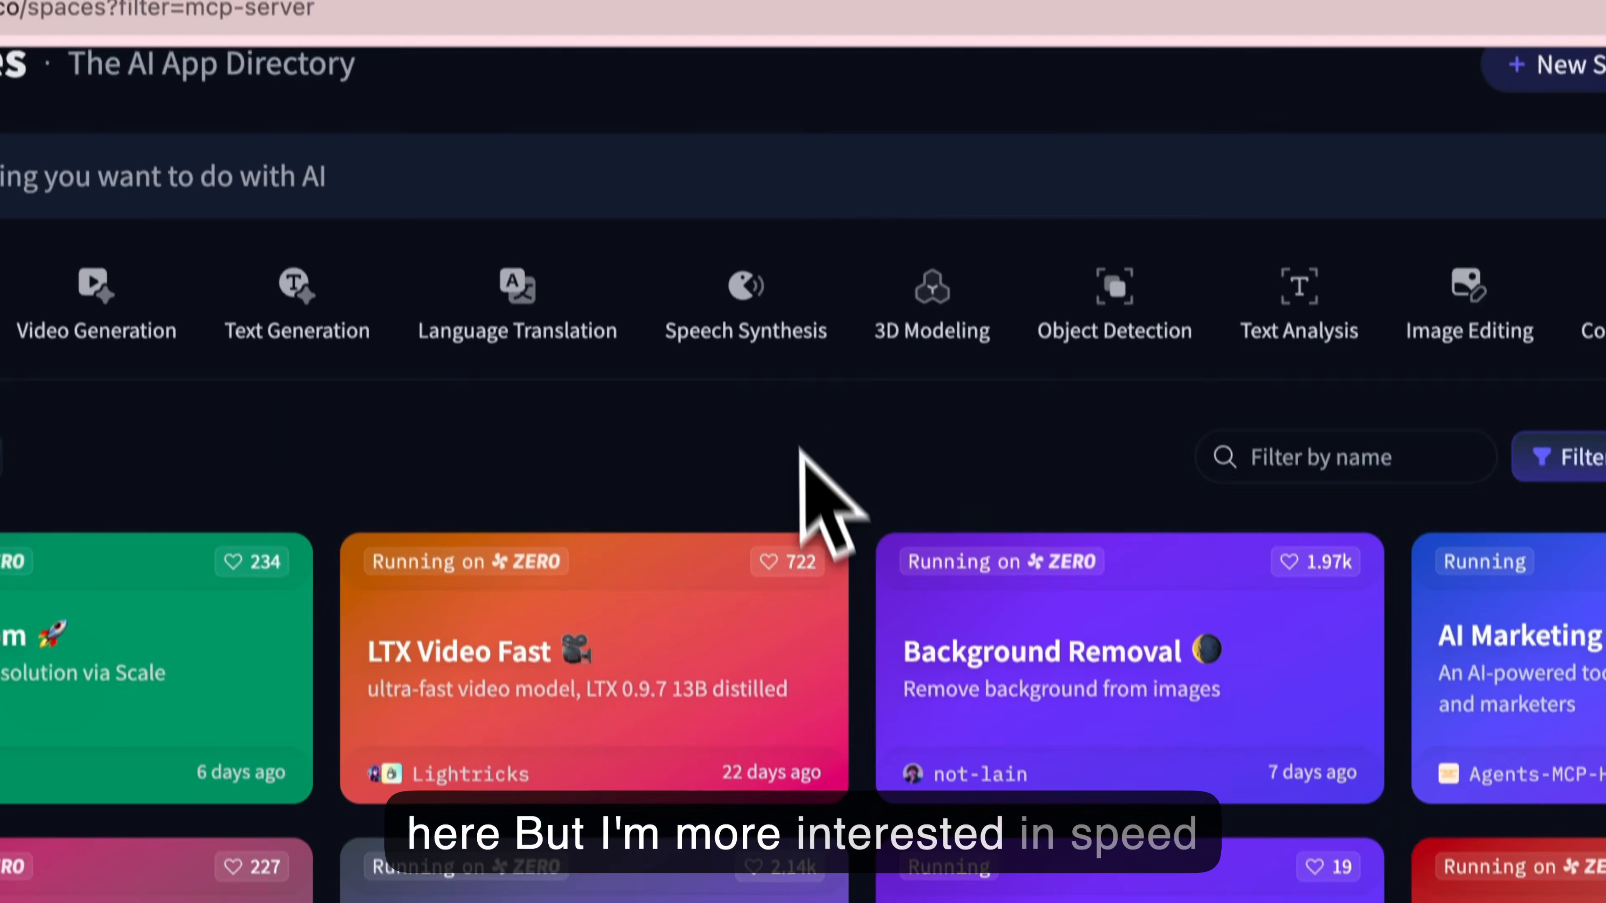
pyautogui.click(769, 324)
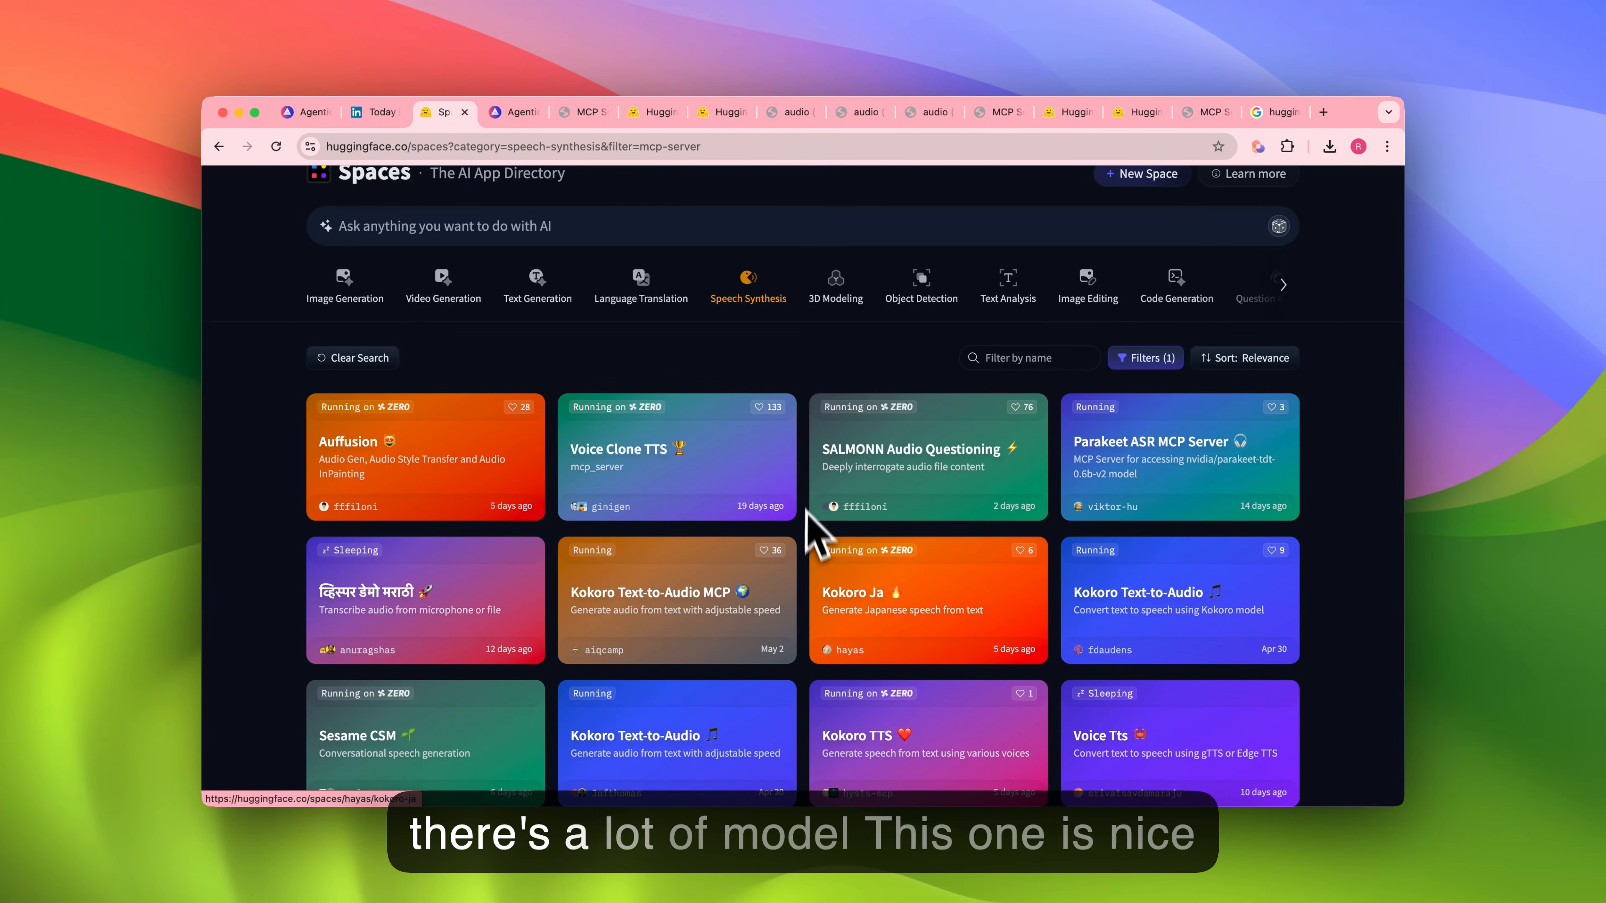
pyautogui.scroll(-3, 818, 544)
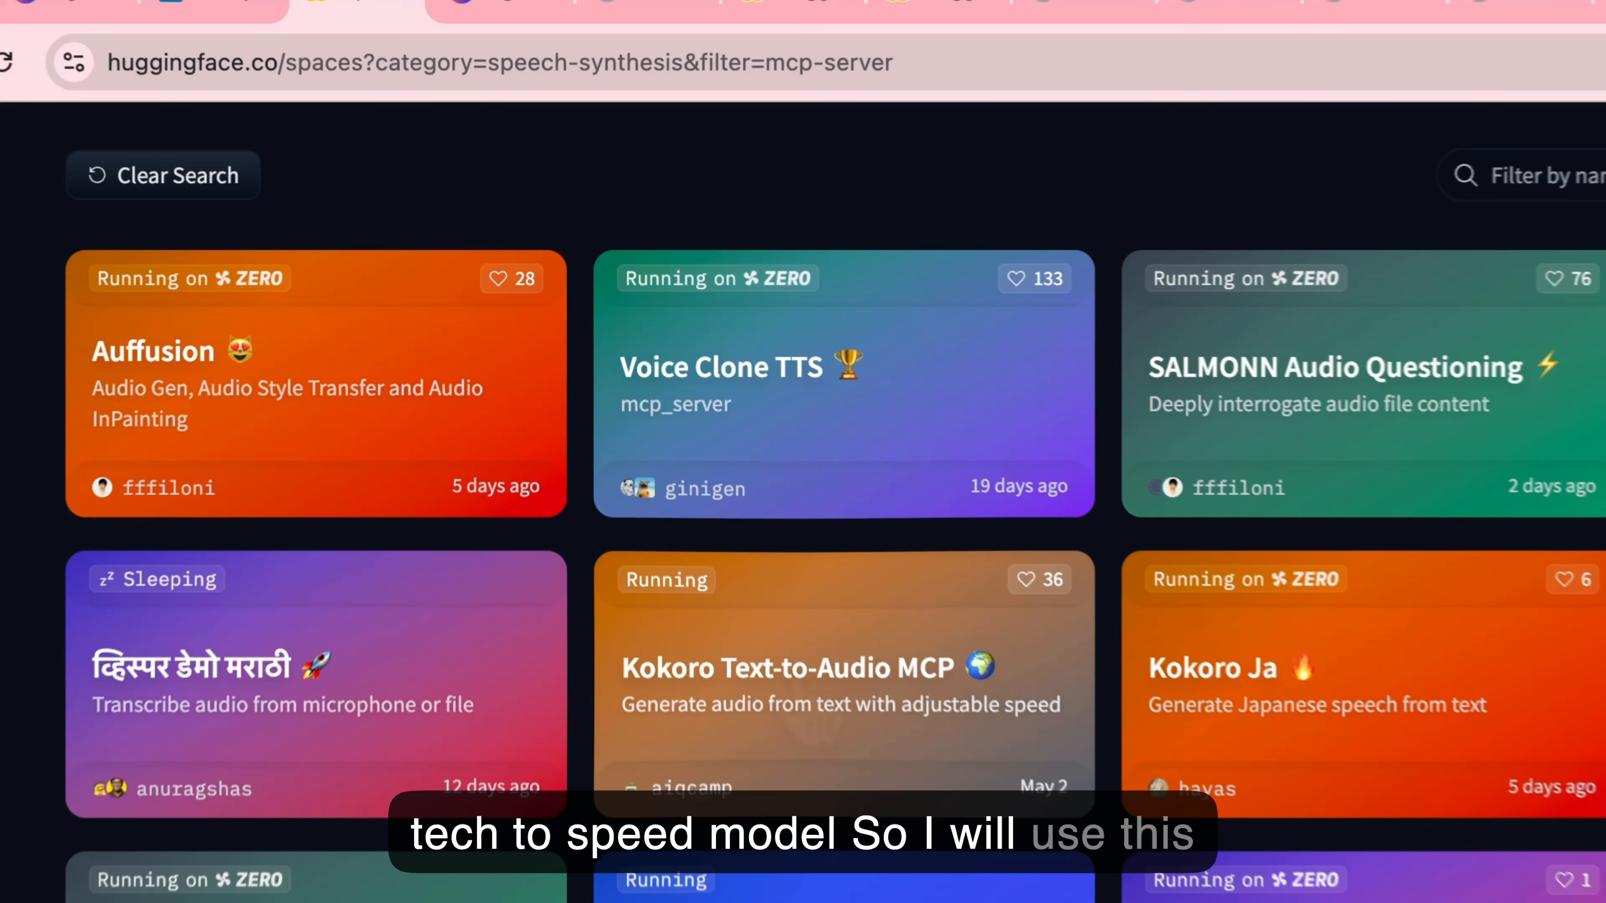
# - Open the Kokoro Text-to-Audio MCP space and copy its full name, aiqcamp/MCP-kokoro
pyautogui.click(658, 444)
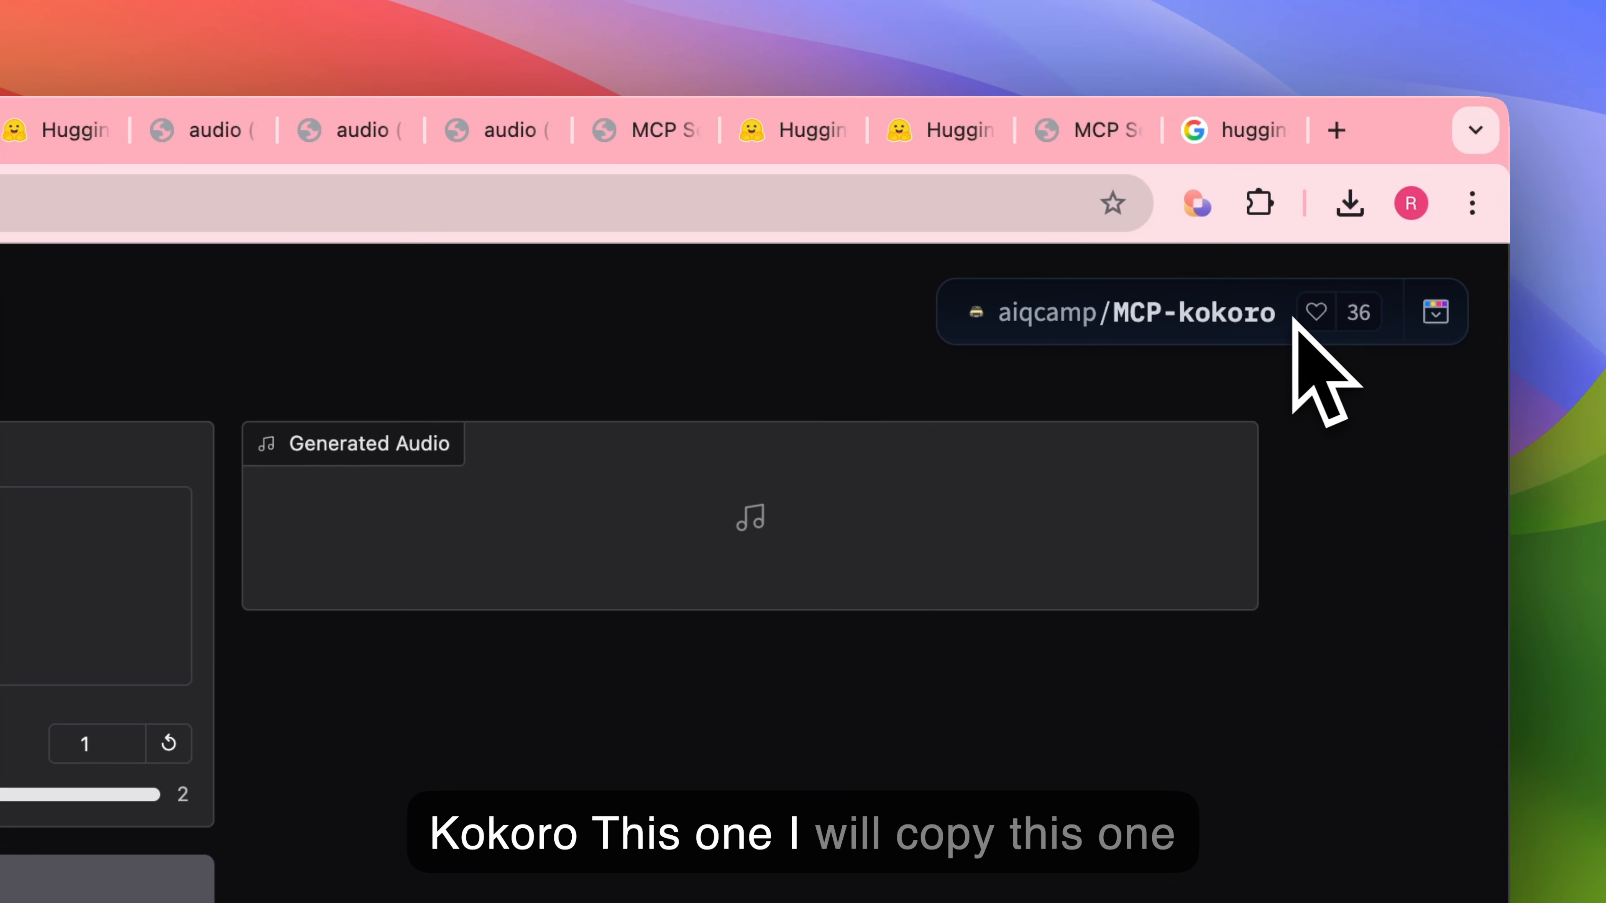
pyautogui.moveTo(1278, 313); pyautogui.dragTo(1025, 307)
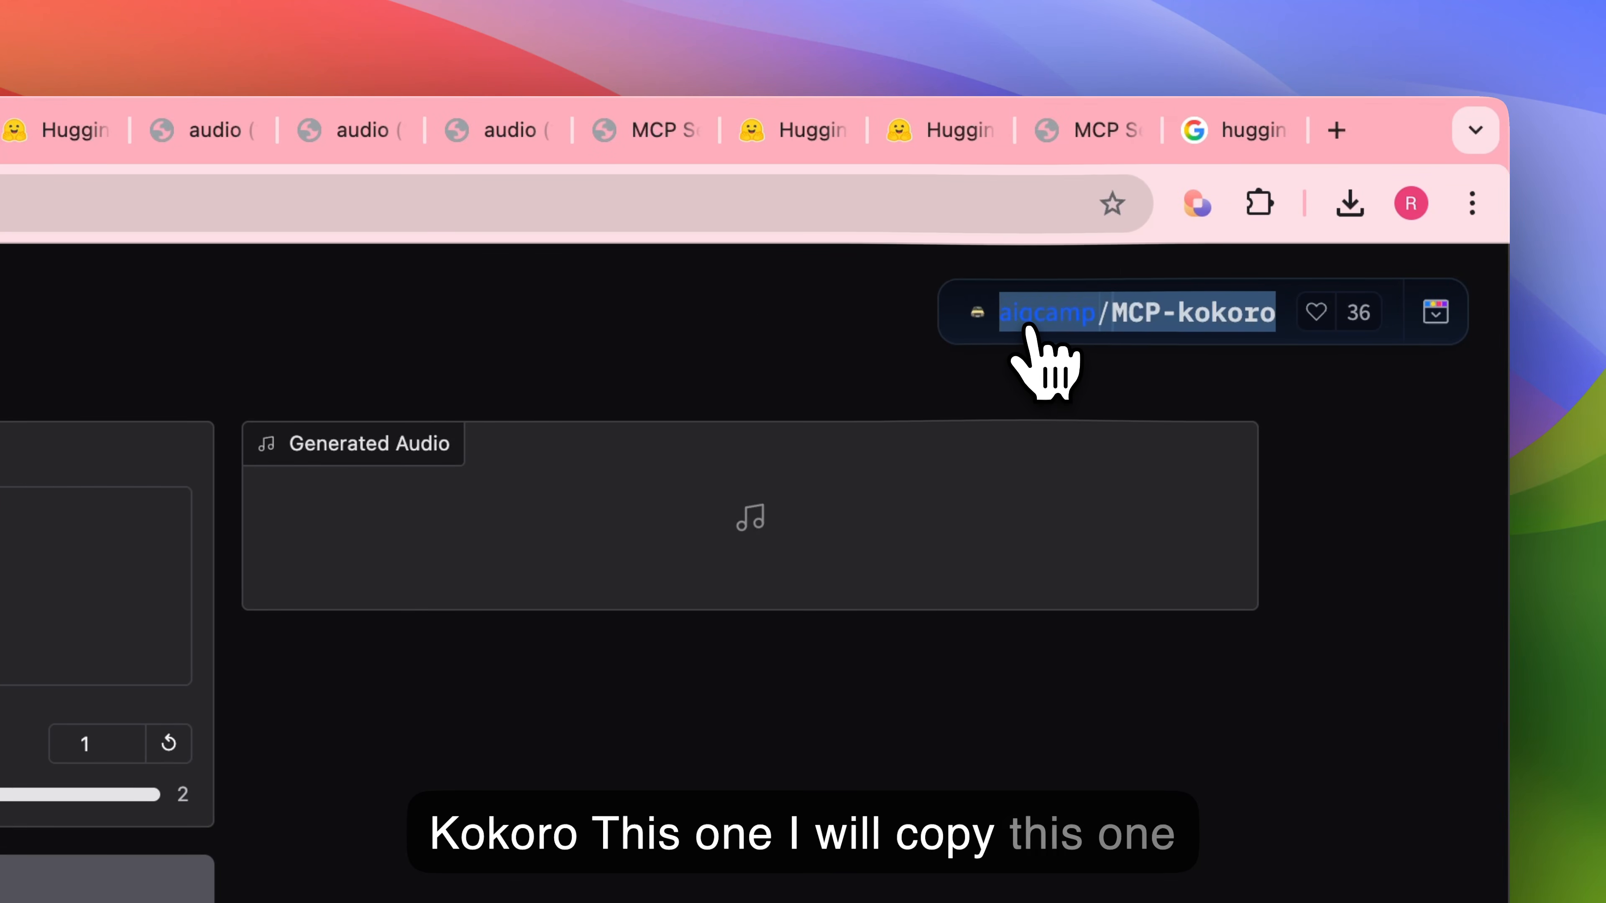
pyautogui.rightClick(1026, 316)
pyautogui.click(760, 608)
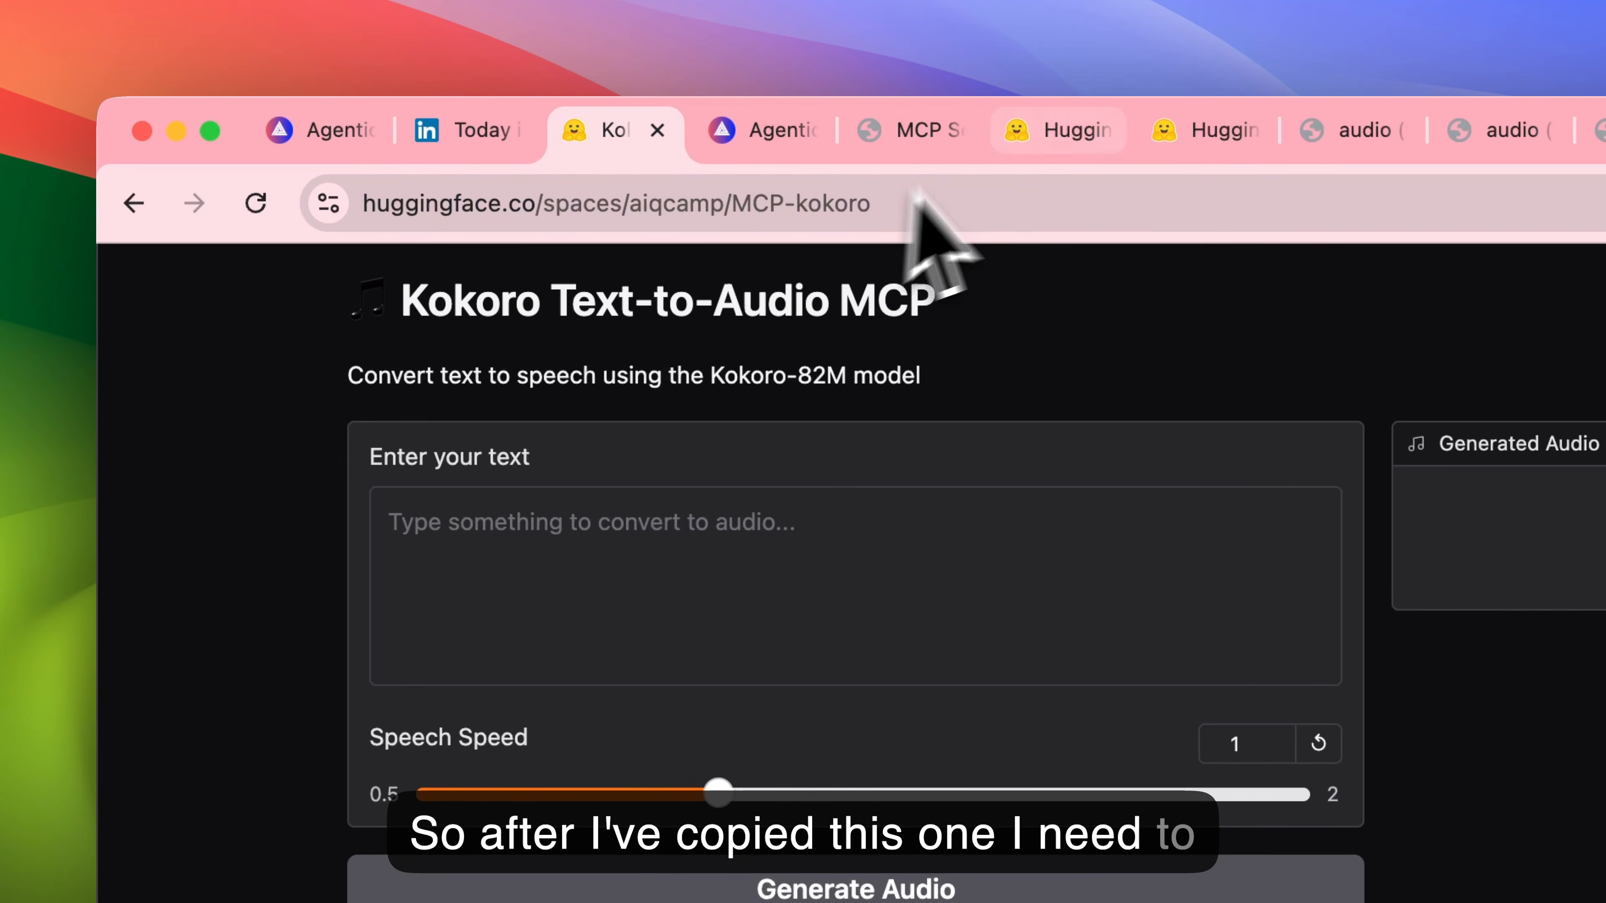
# - Return to the Spaces directory and open the MCP page of the account settings at its tool sections
pyautogui.click(136, 205)
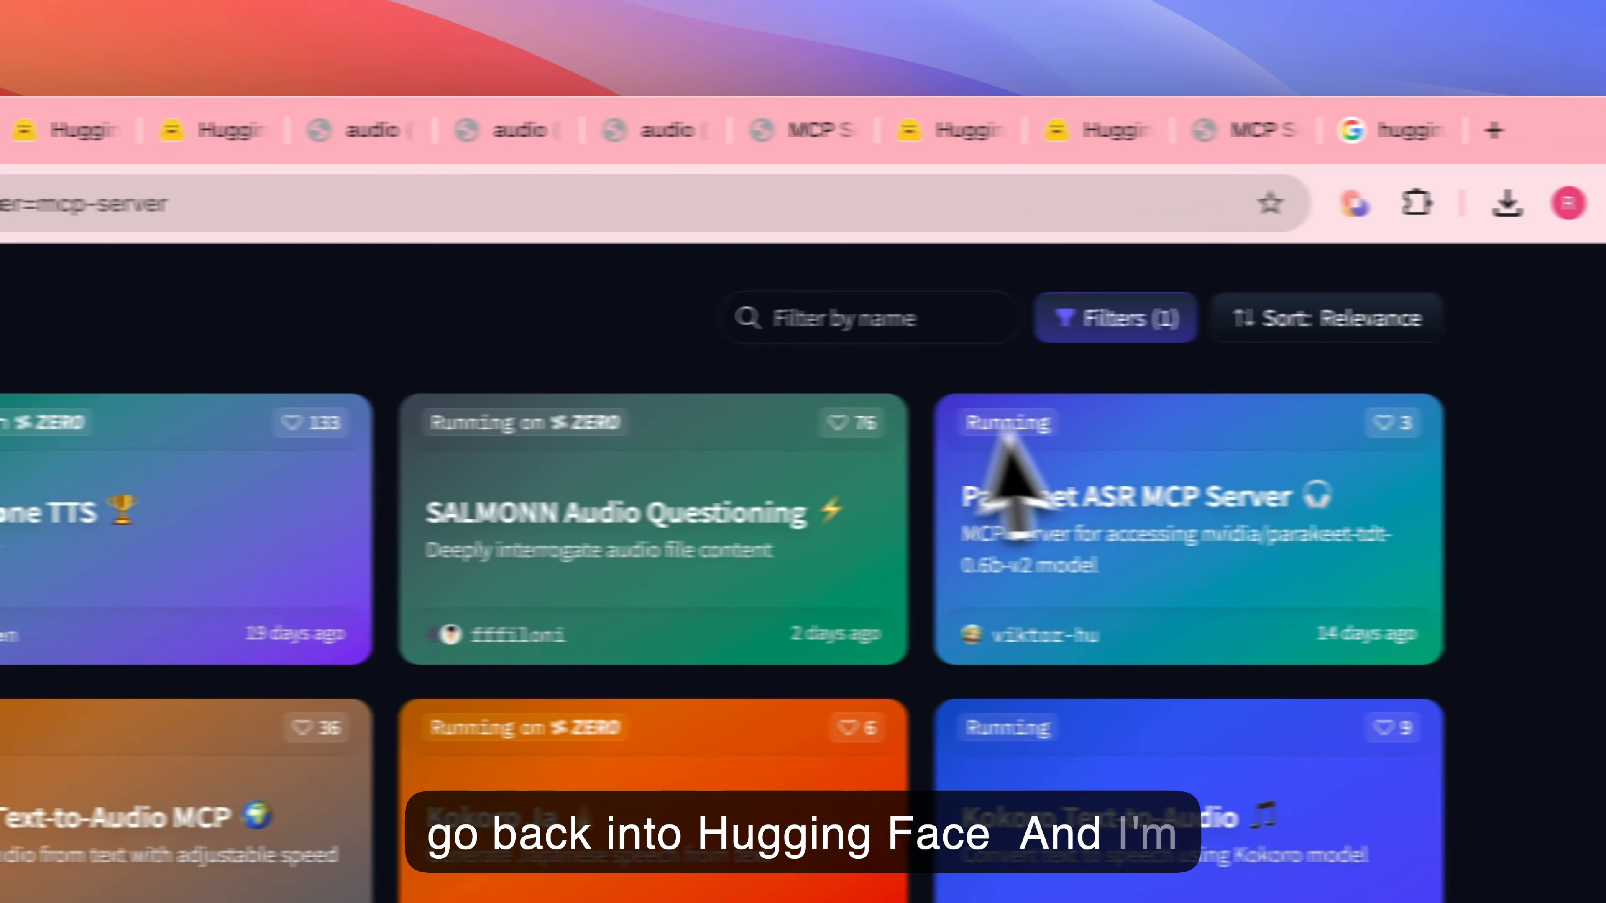
pyautogui.scroll(5, 1009, 433)
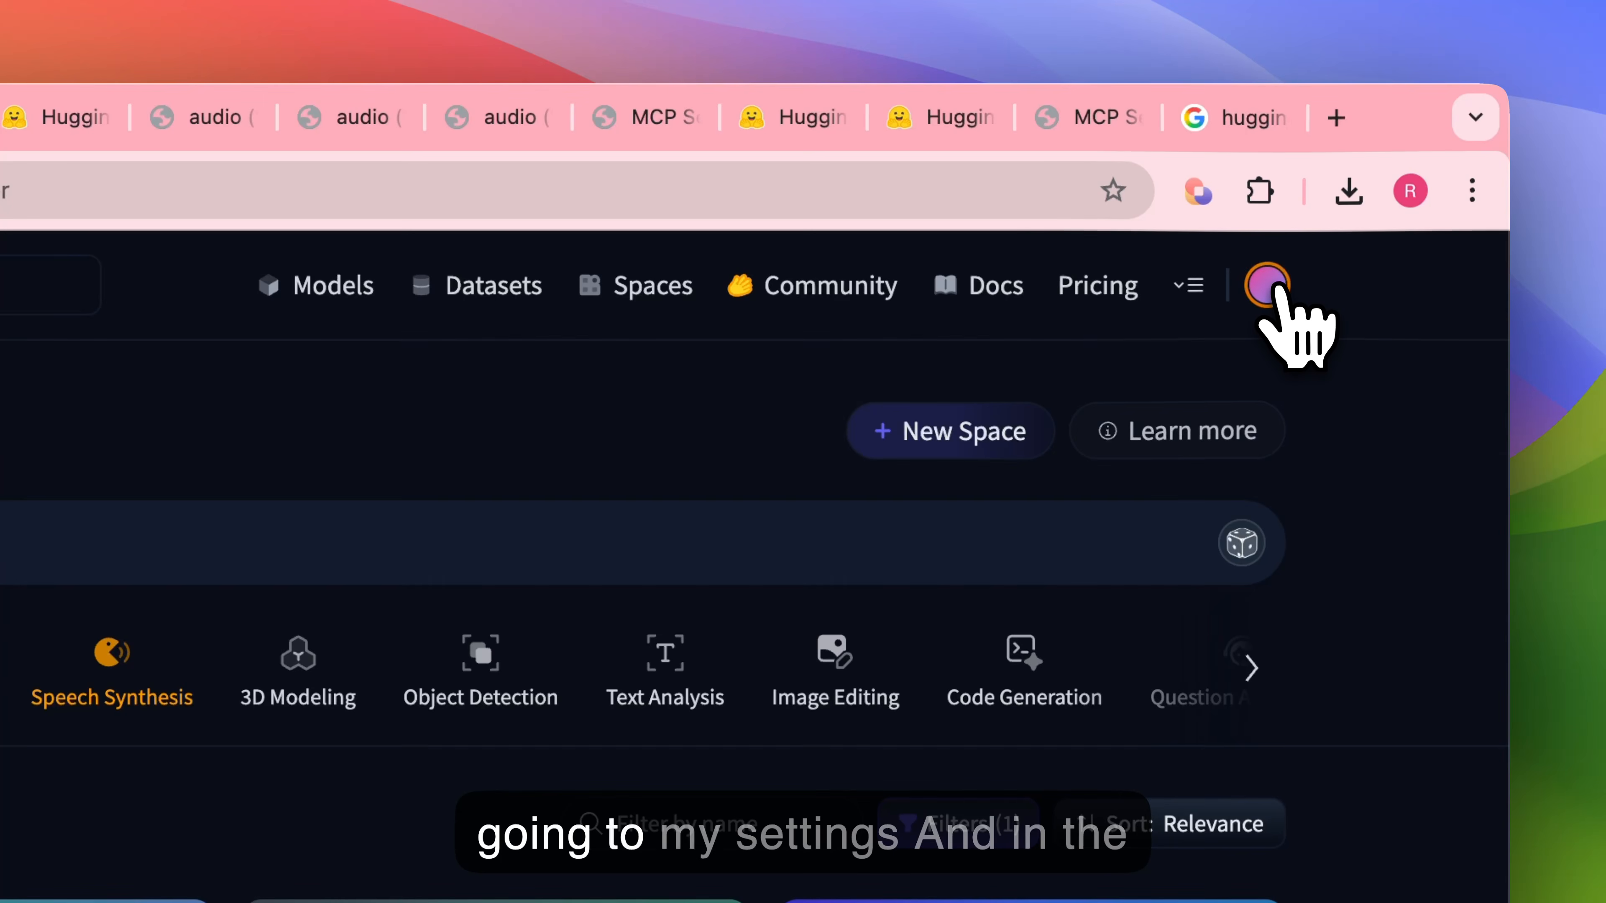
pyautogui.click(1278, 287)
pyautogui.click(1110, 432)
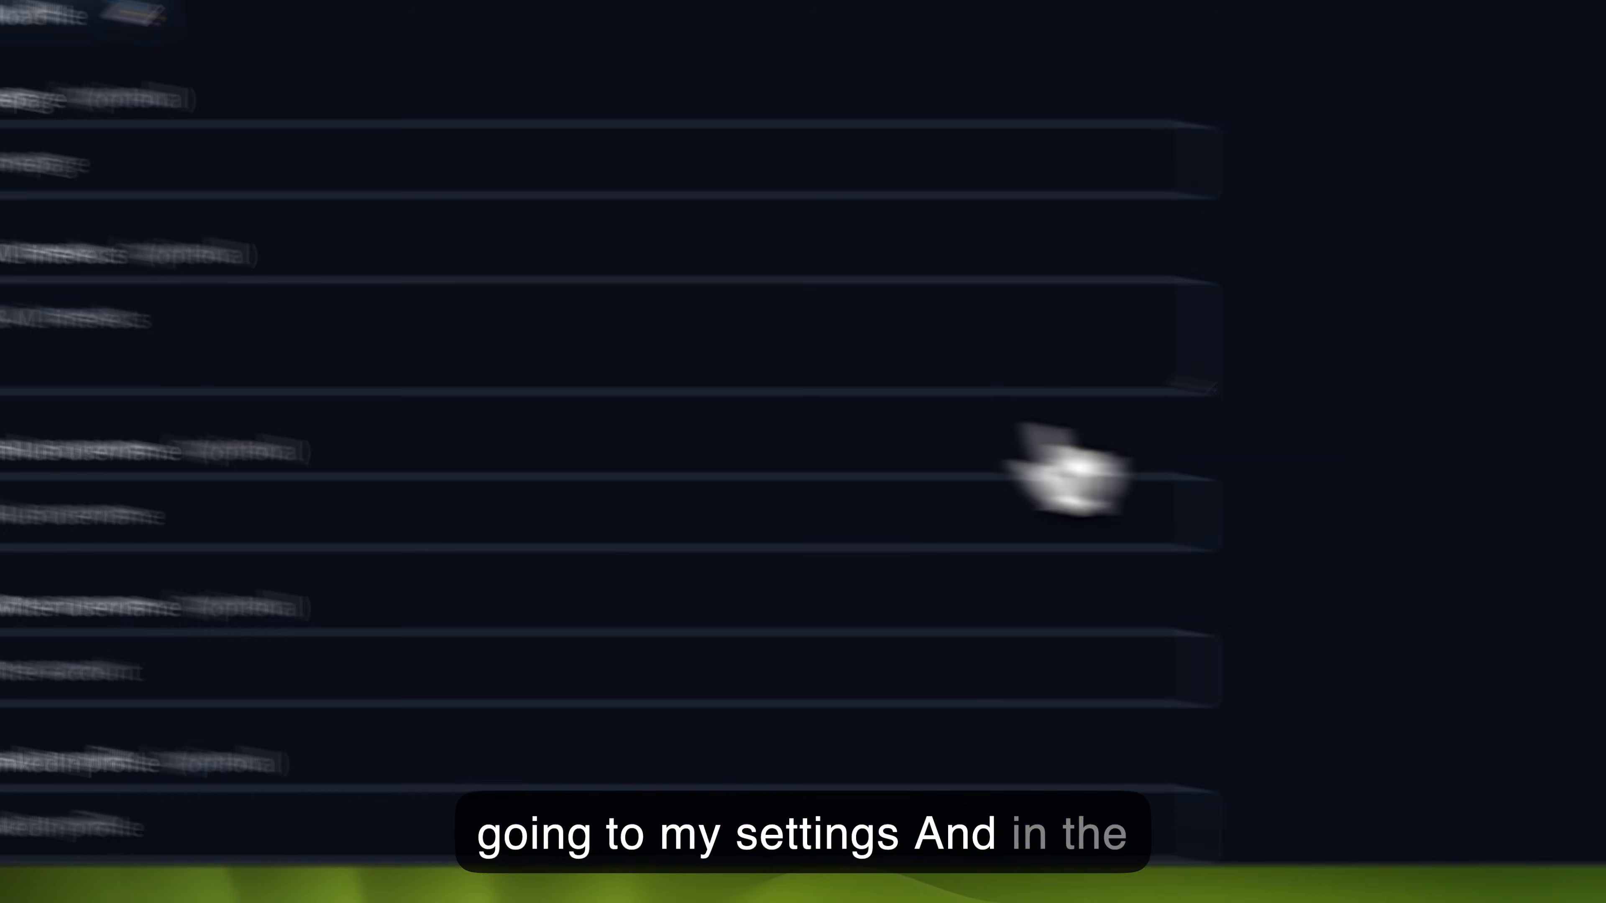
pyautogui.scroll(-3, 735, 424)
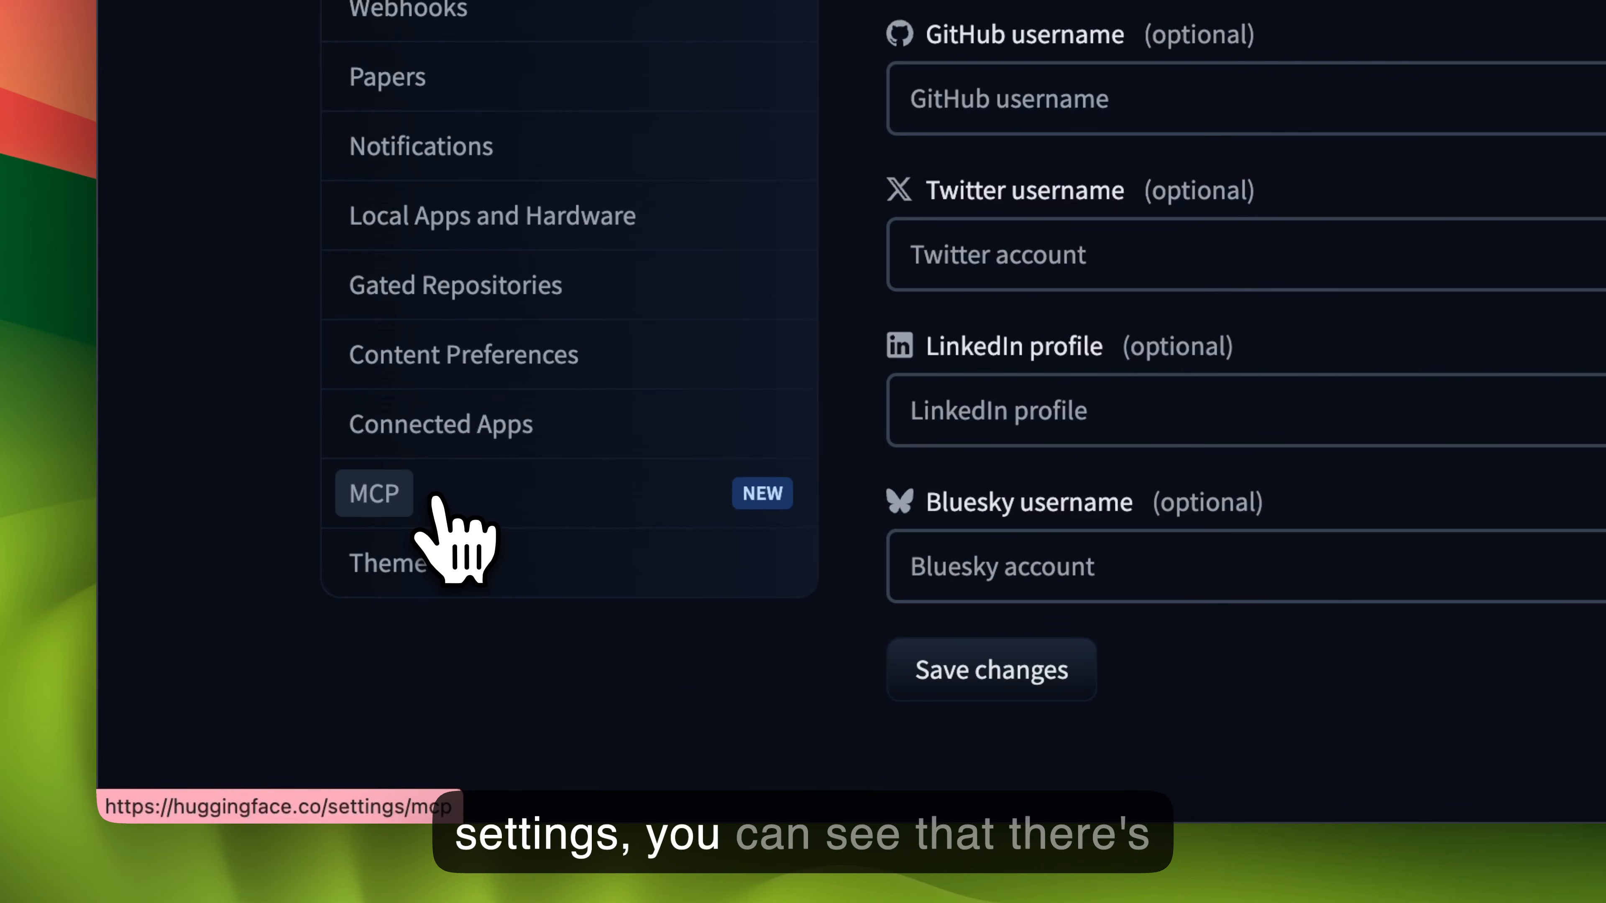
pyautogui.click(471, 492)
pyautogui.scroll(-6, 481, 557)
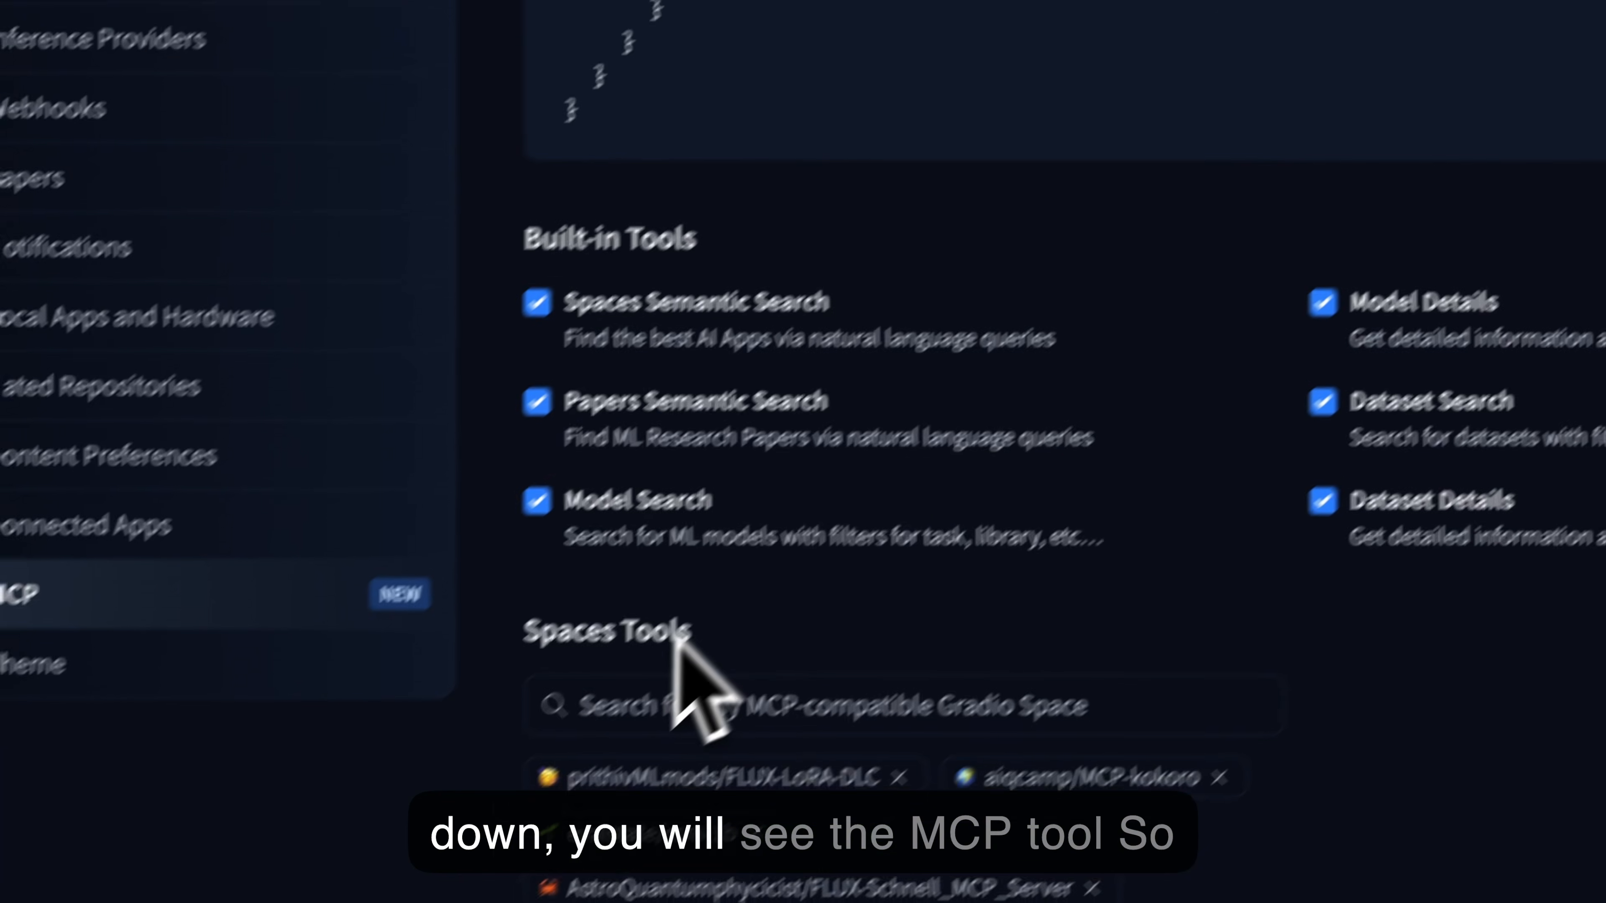
# - Highlight the Spaces Tools and Built-in Tools sections, and switch Spaces Semantic Search off and back on
pyautogui.moveTo(716, 632); pyautogui.dragTo(516, 626)
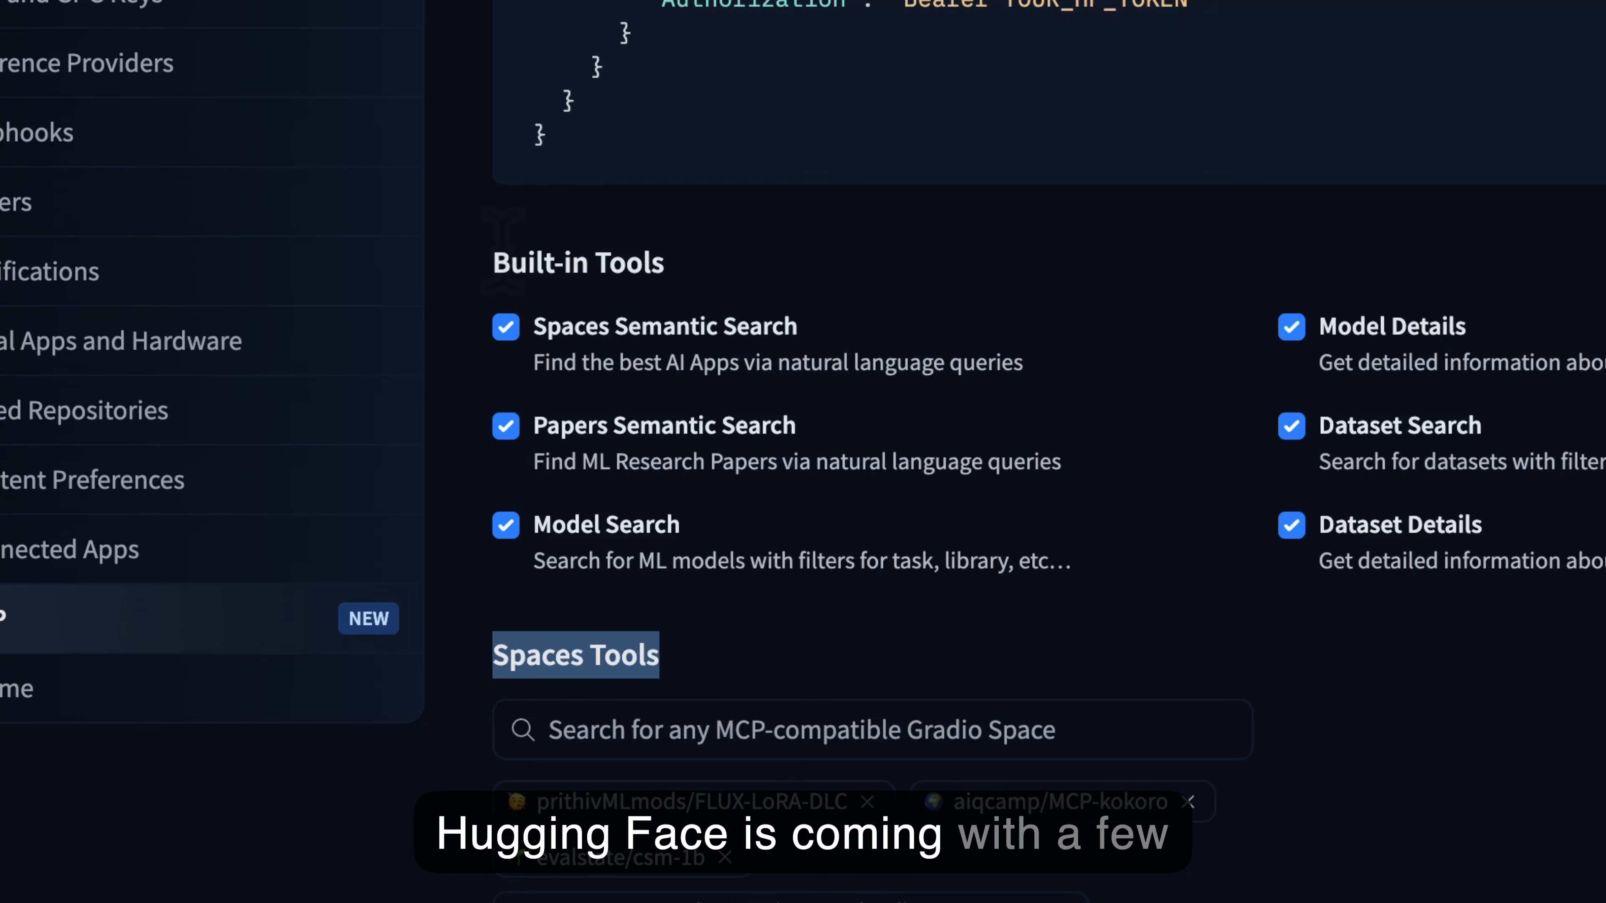
pyautogui.moveTo(511, 262); pyautogui.dragTo(1502, 528)
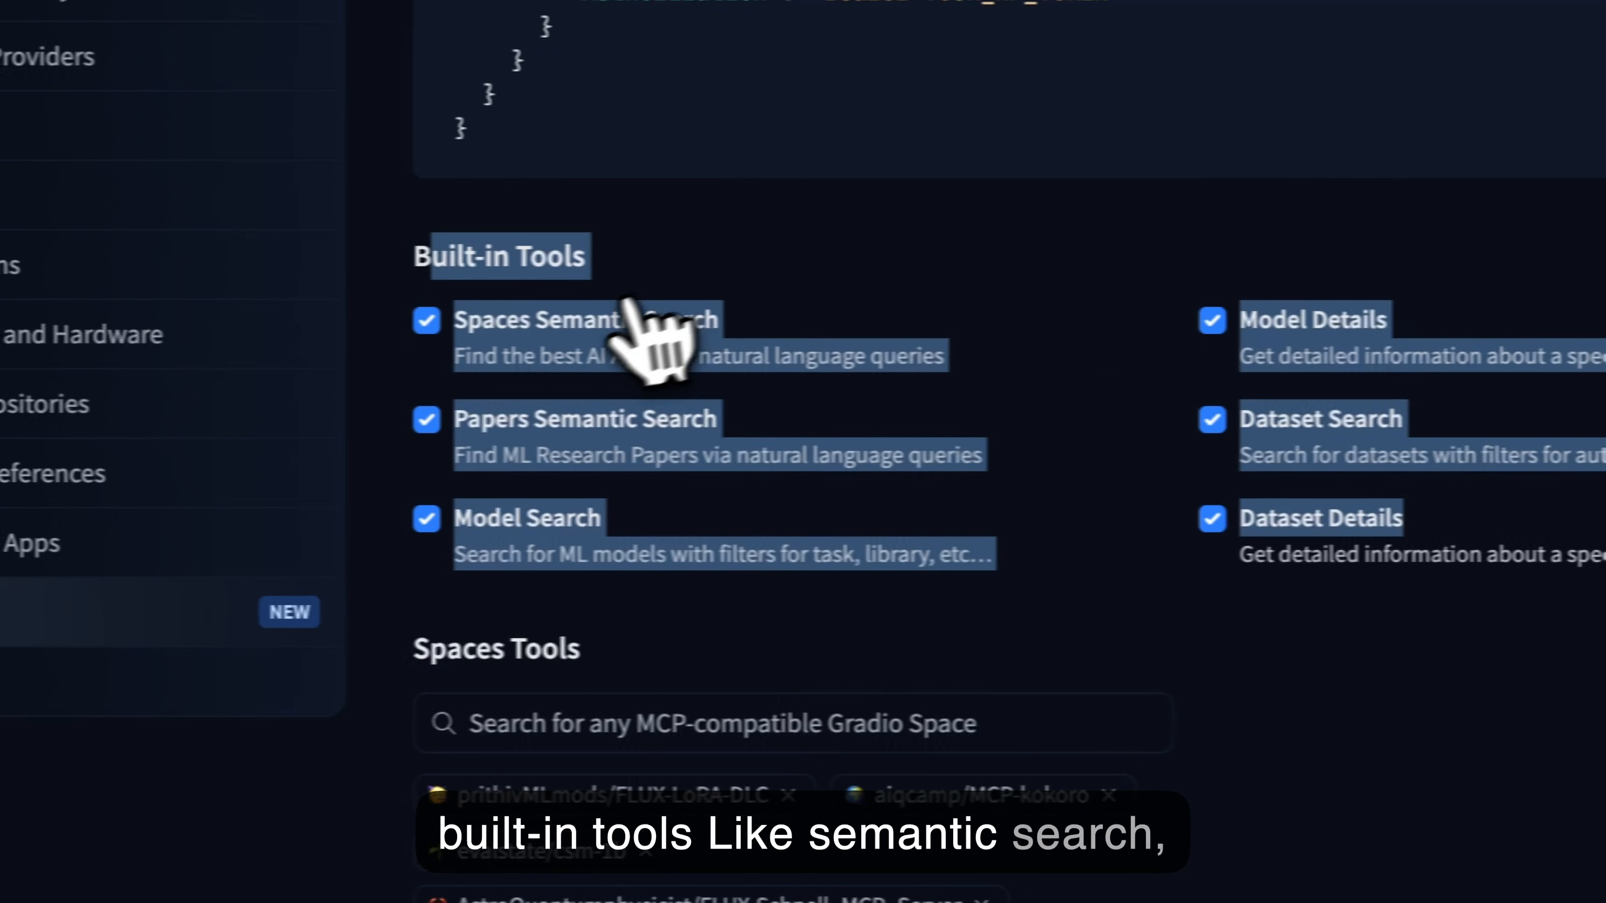
pyautogui.click(1047, 313)
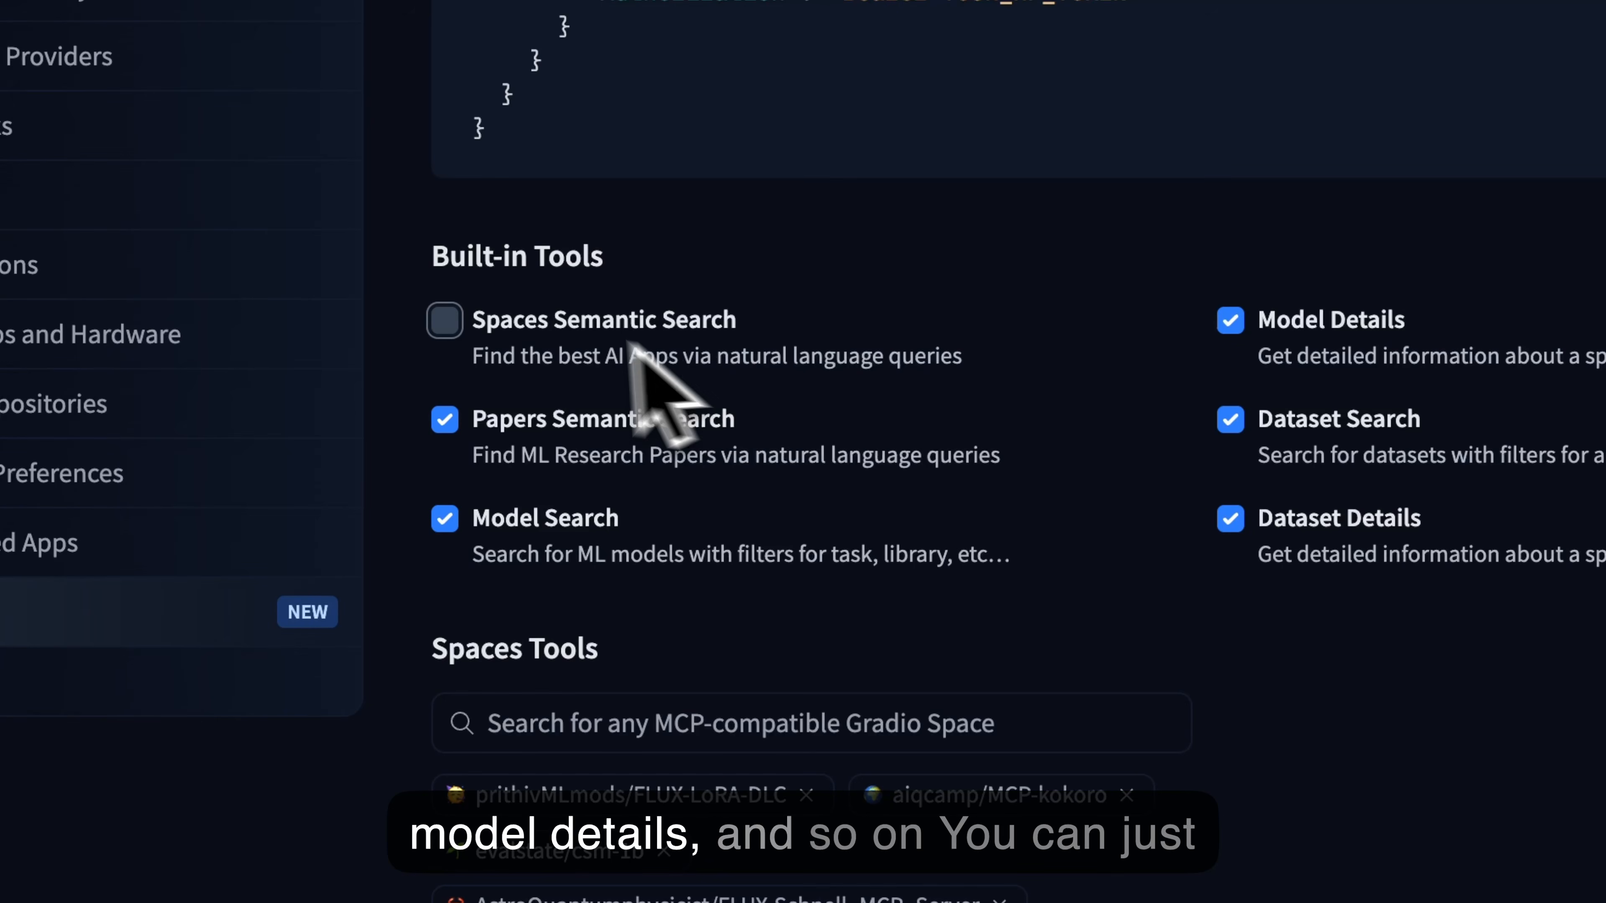
pyautogui.click(525, 325)
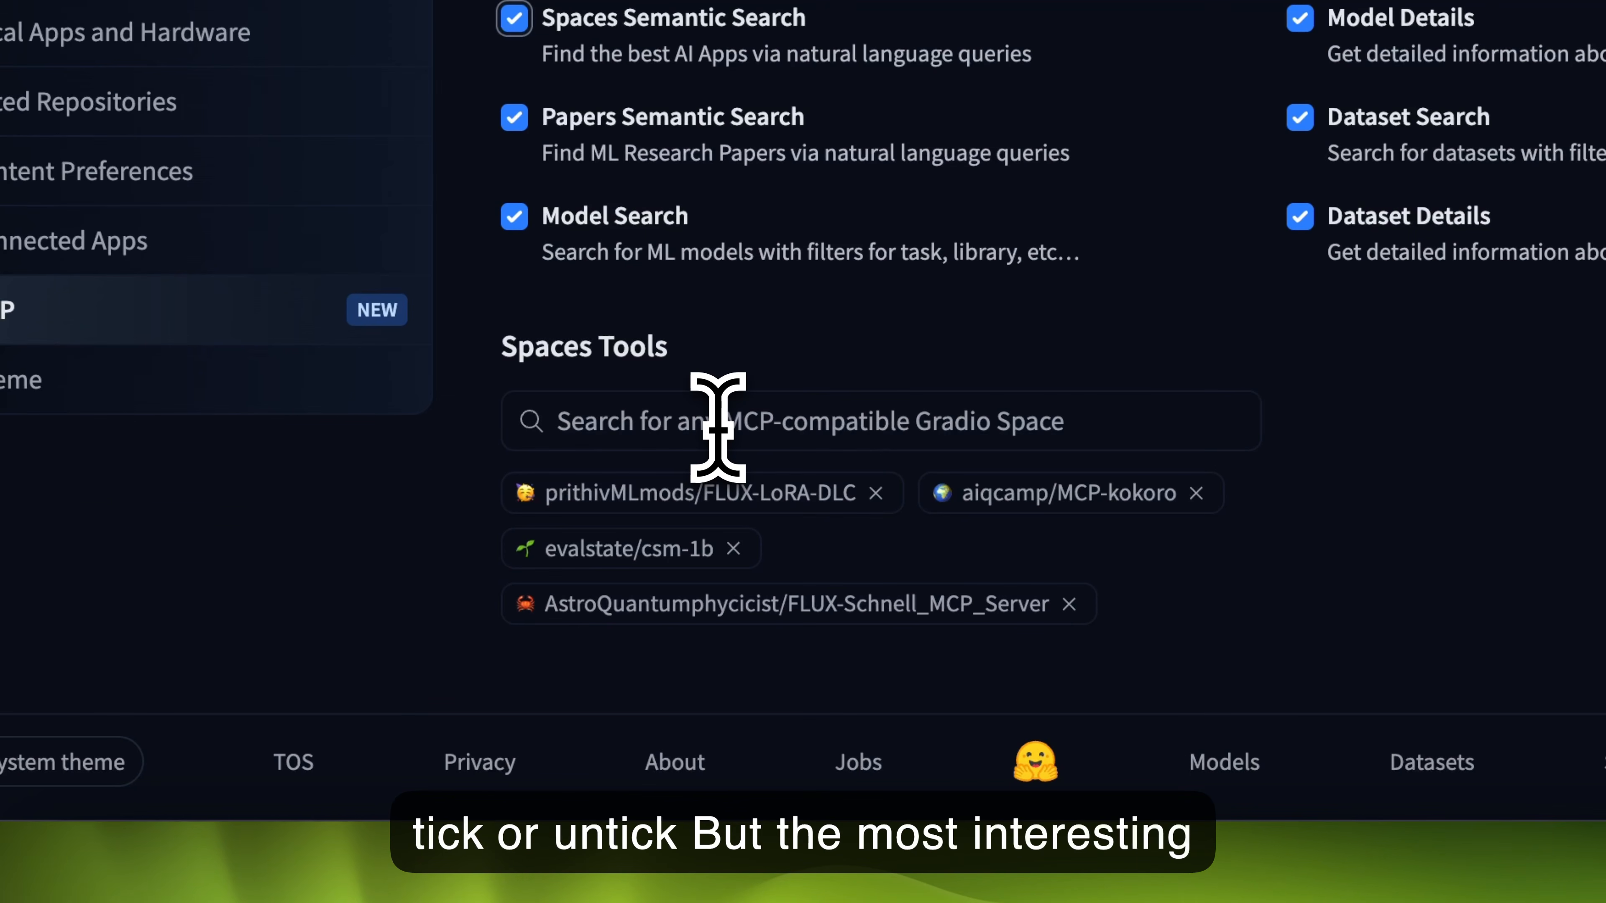
# - Try to find the copied space "aiqcamp / MCP-kokoro" in the Spaces Tools search, shortening the query to "MCP-kokoro"
pyautogui.click(758, 421)
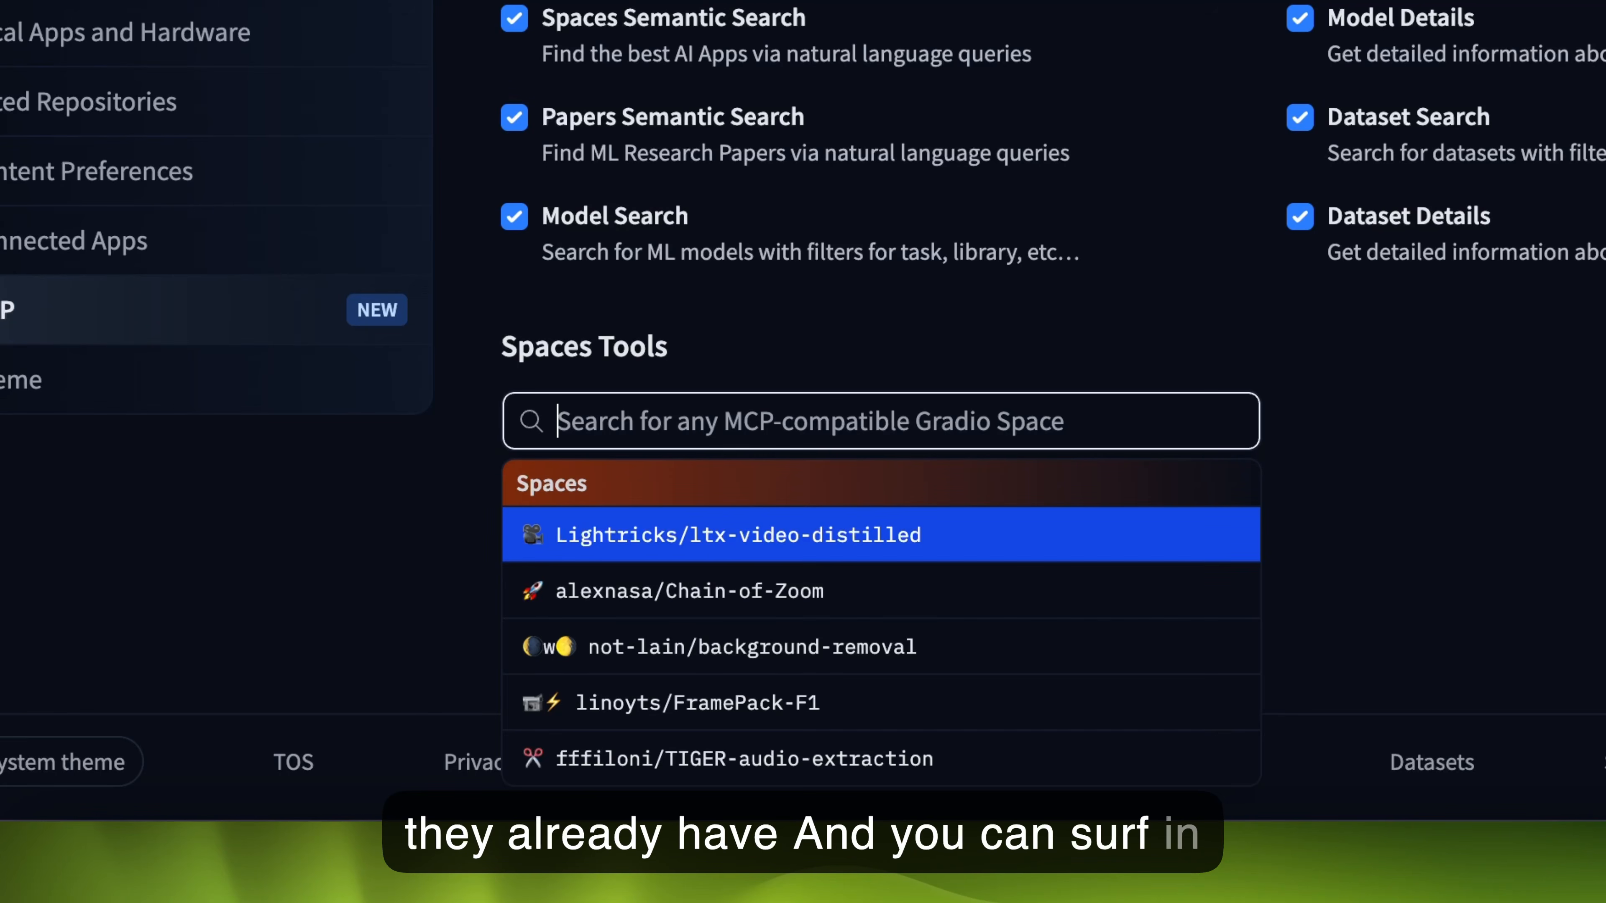
pyautogui.rightClick(756, 421)
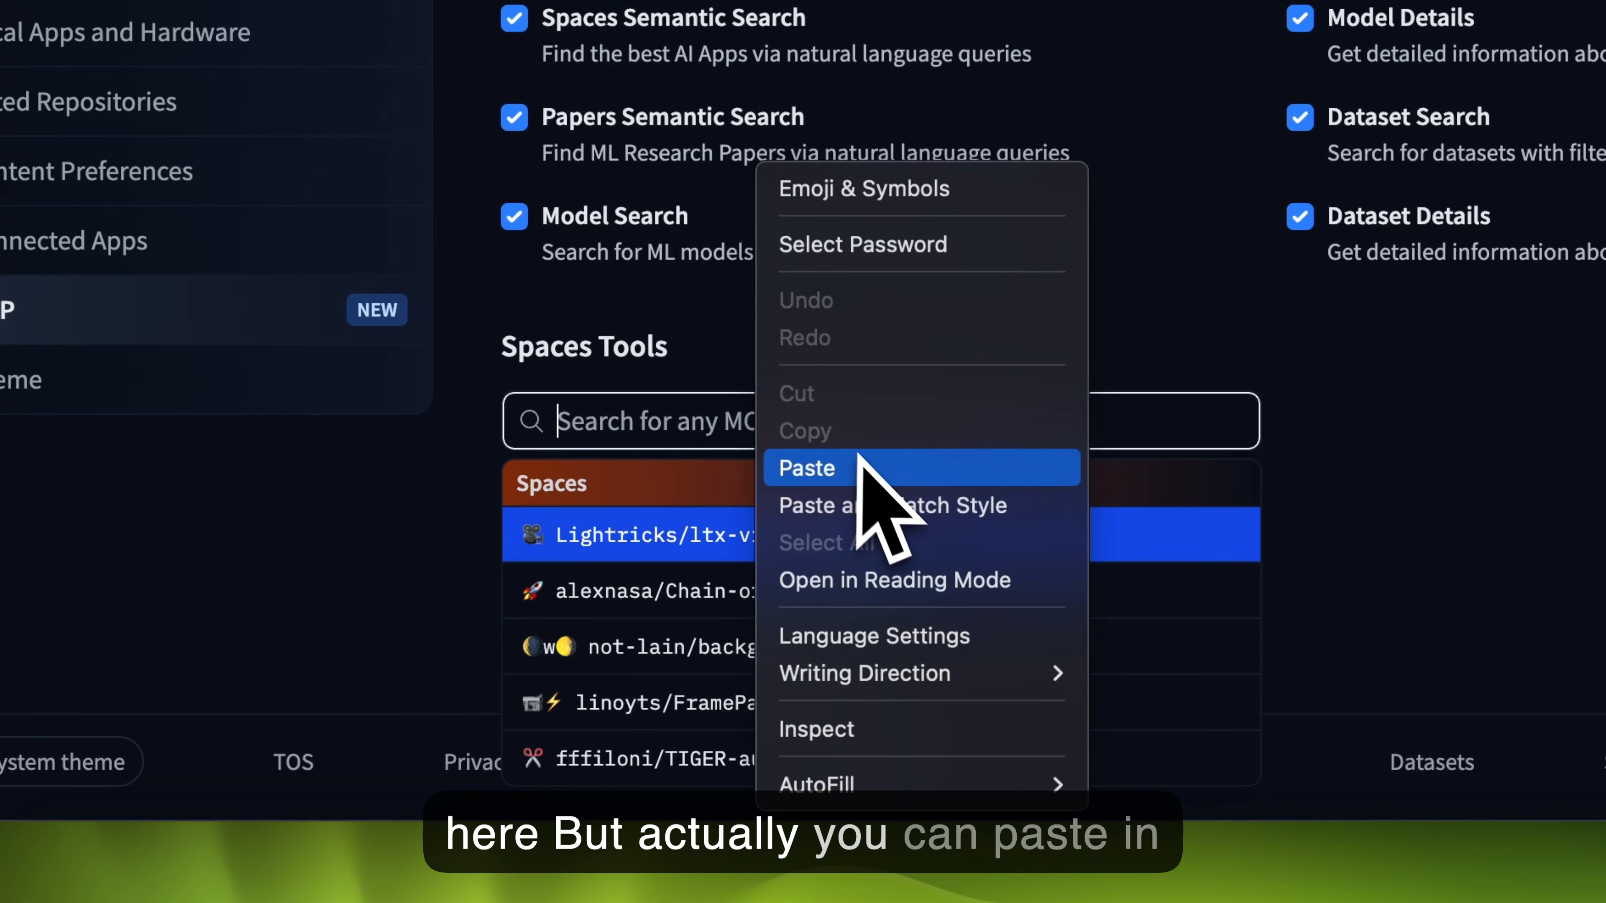
pyautogui.click(866, 466)
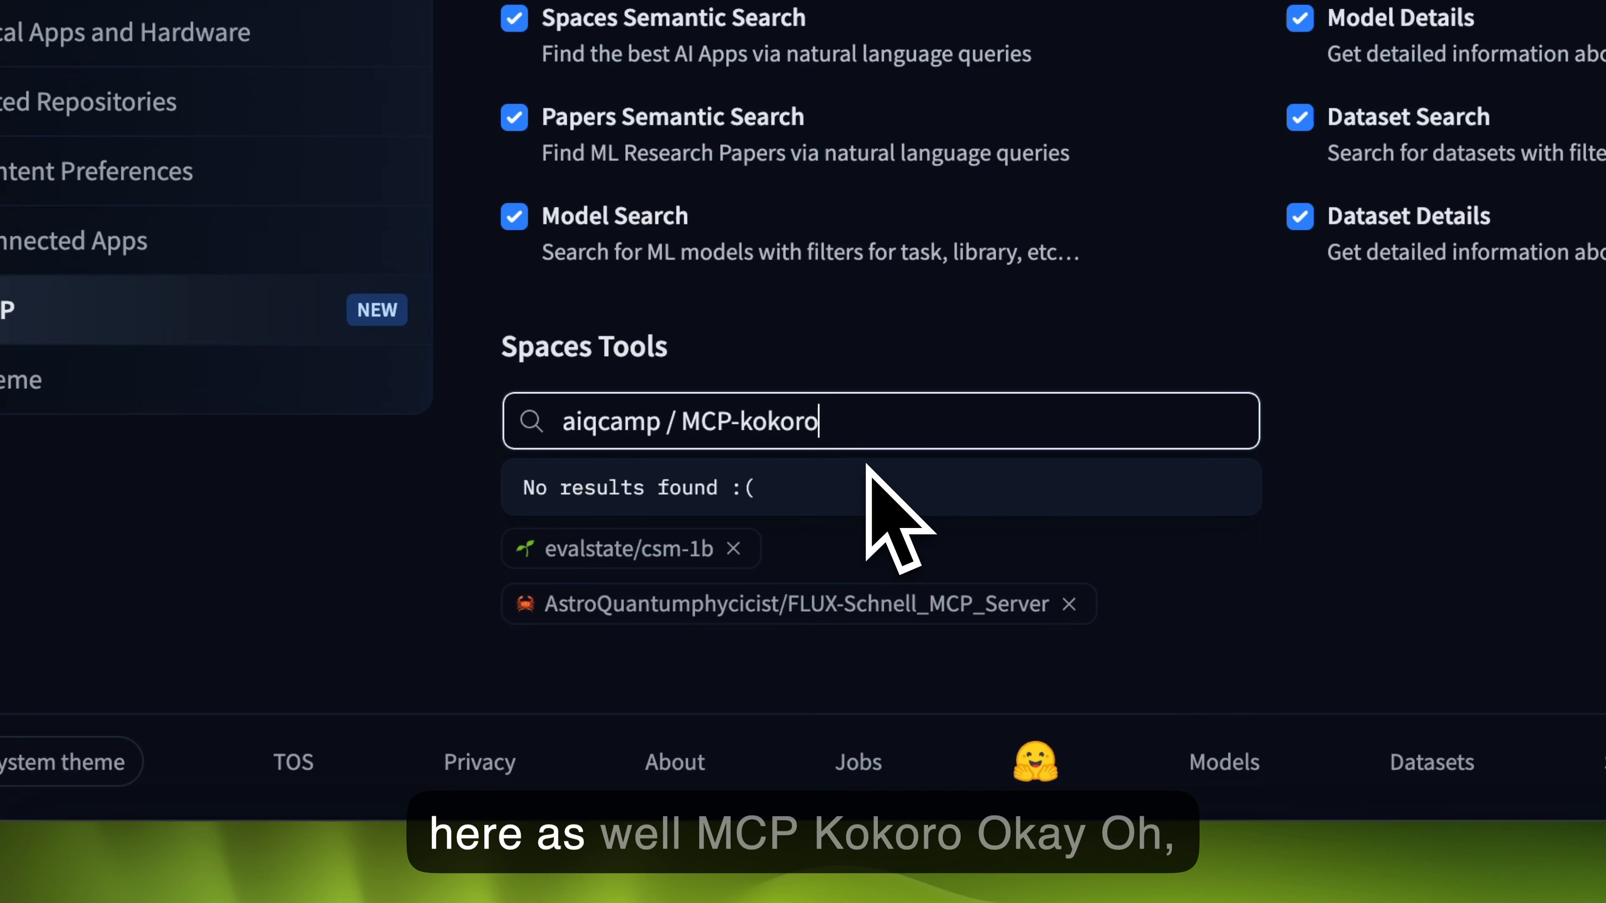
pyautogui.moveTo(682, 421); pyautogui.dragTo(541, 420)
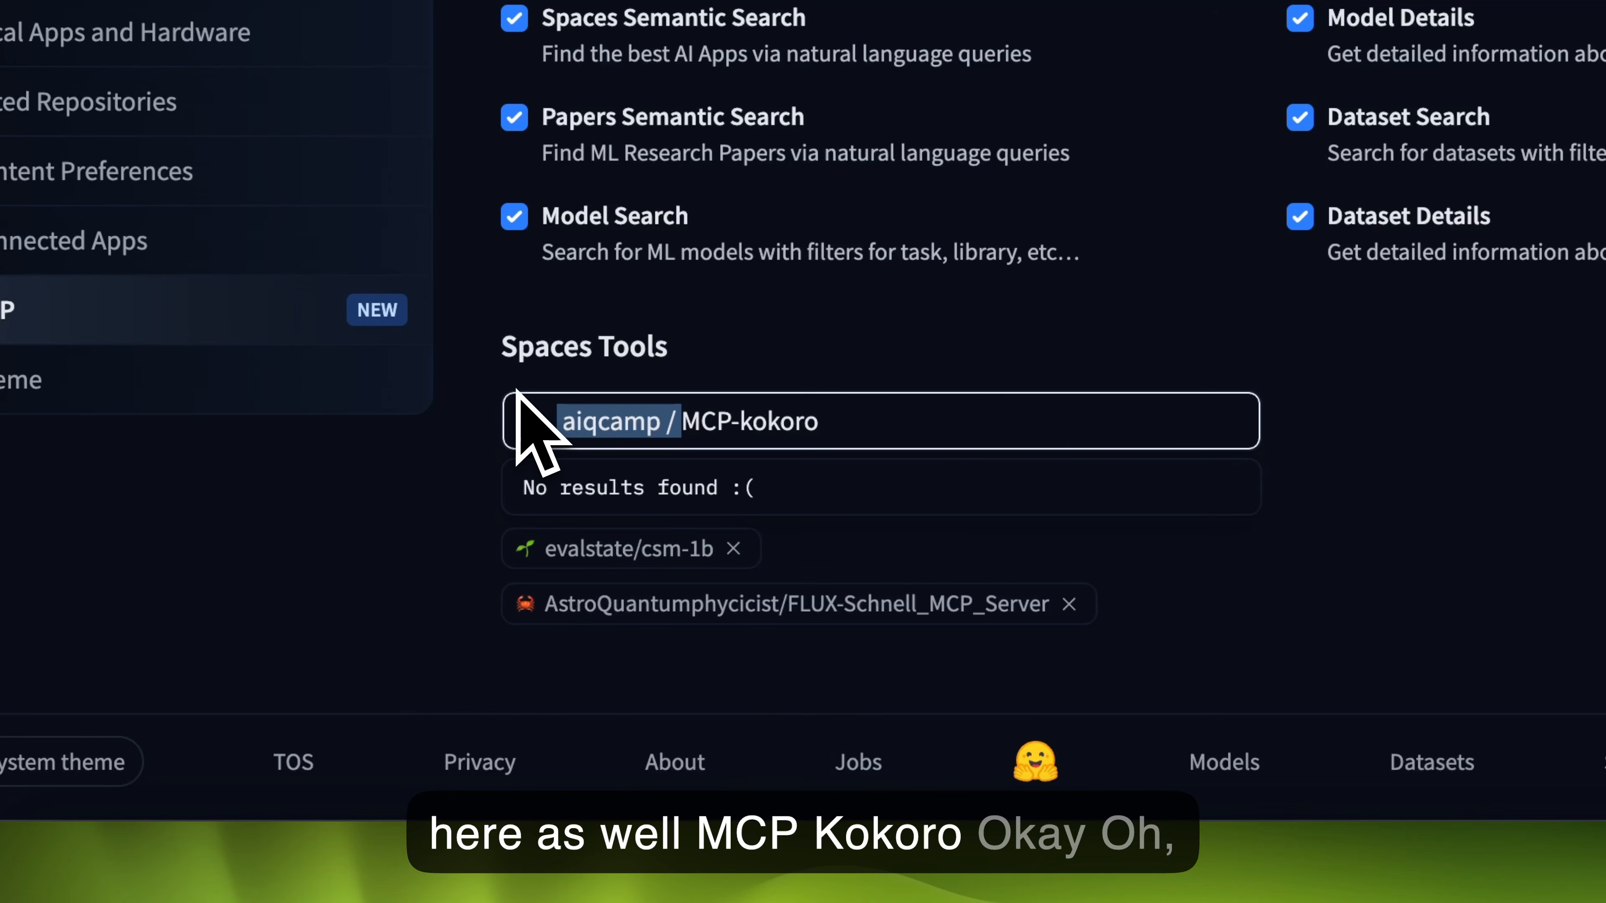
pyautogui.press('BackSpace')
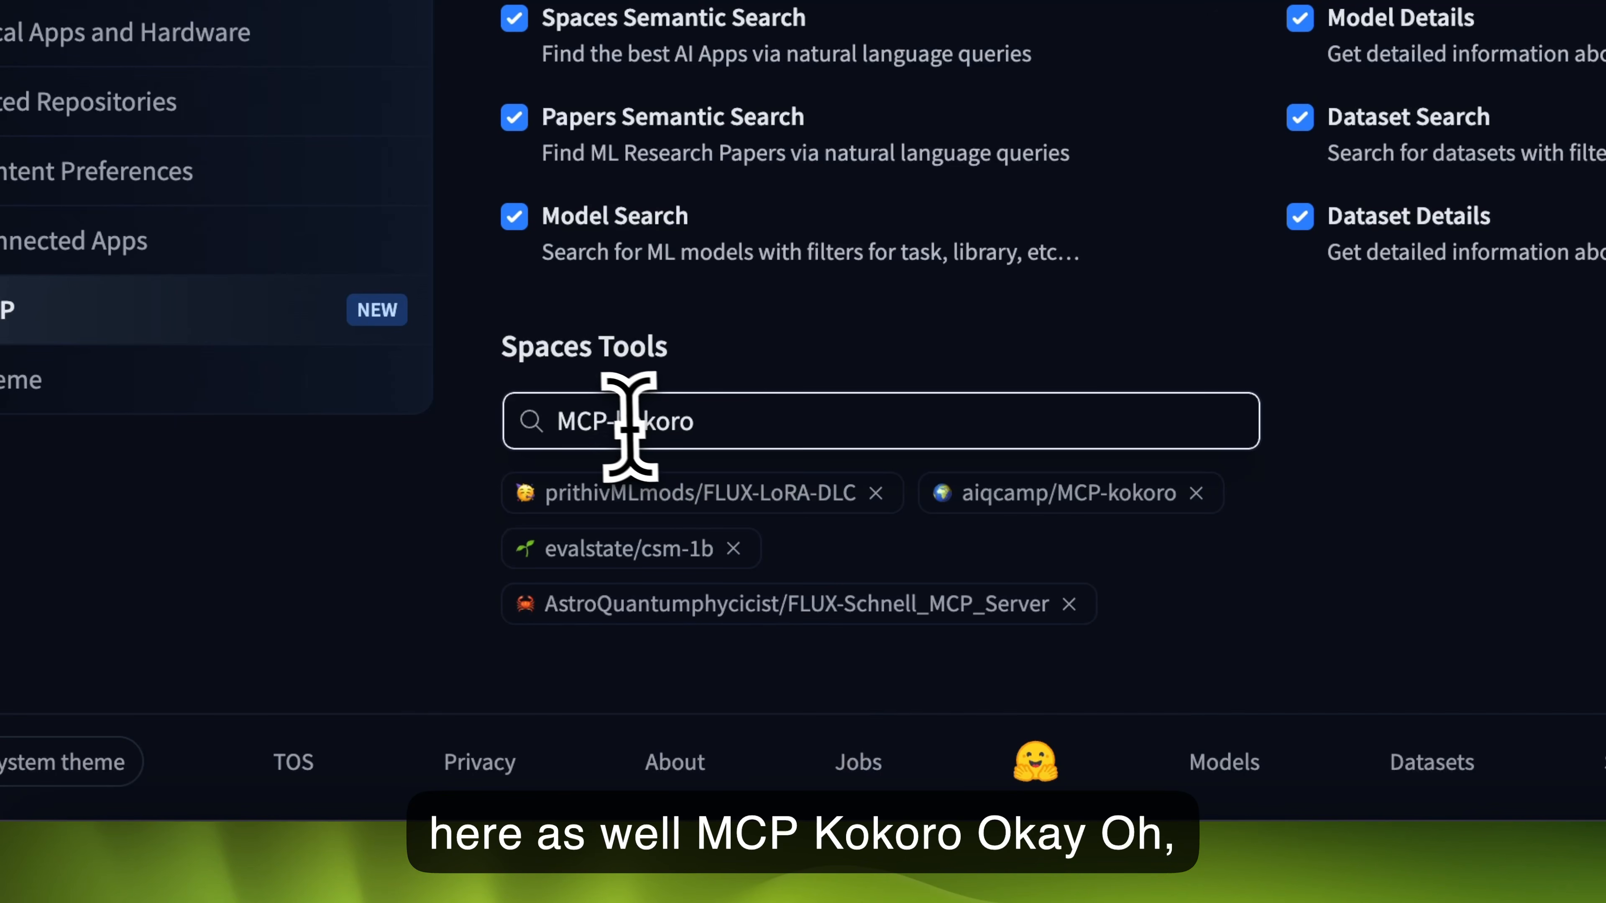
pyautogui.moveTo(616, 422); pyautogui.dragTo(531, 422)
pyautogui.click(1391, 505)
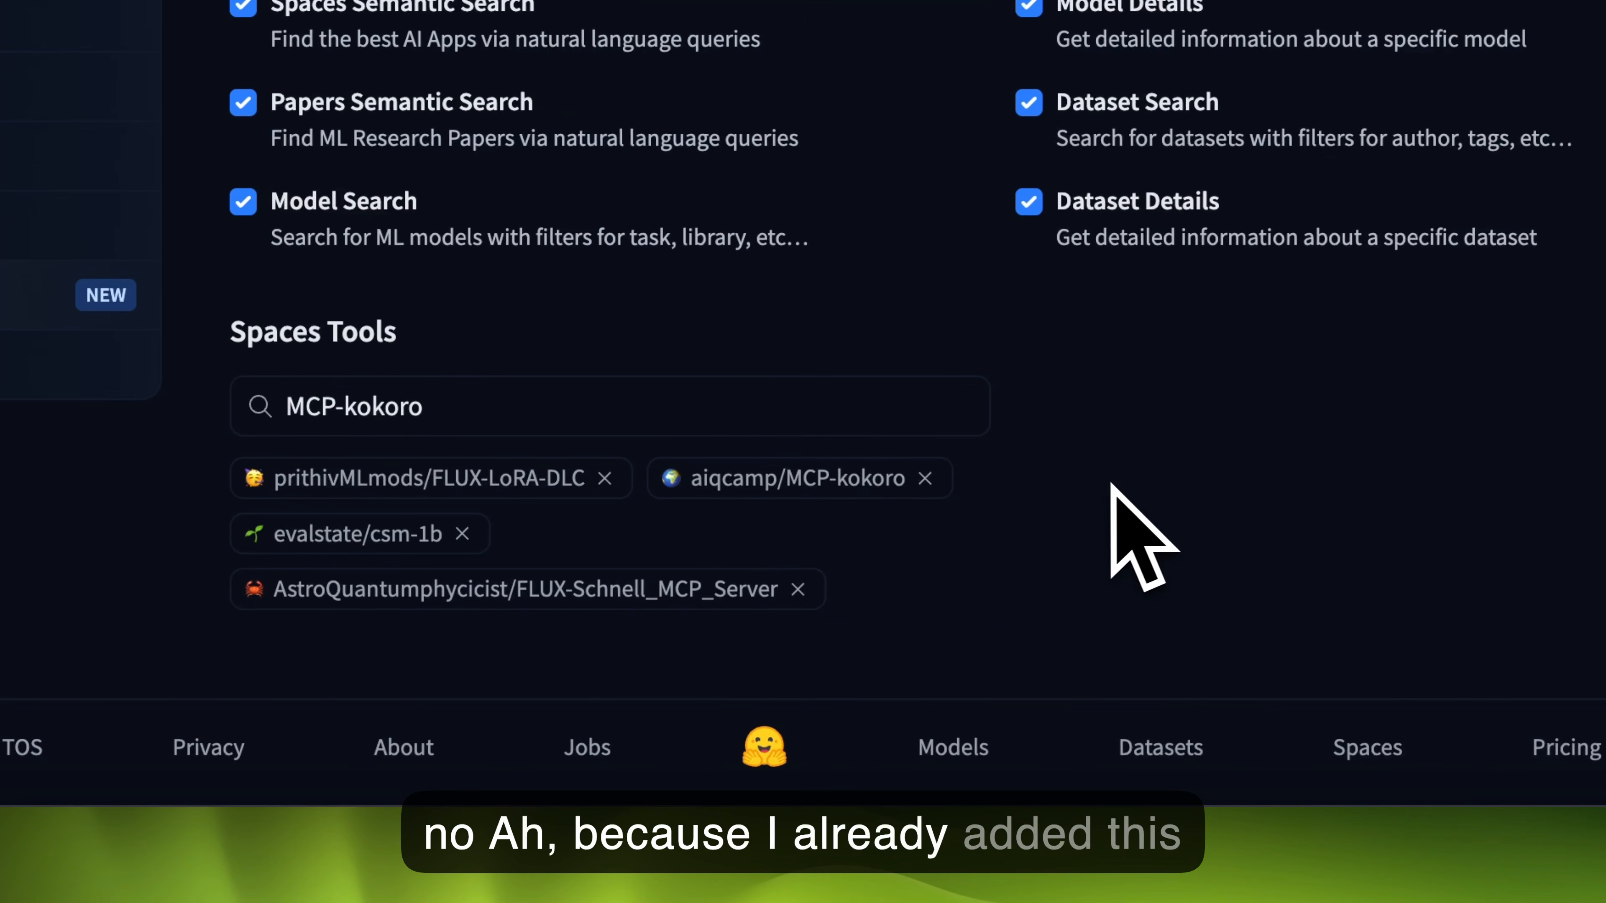
# - Remove the existing aiqcamp/MCP-kokoro entry from the Spaces Tools and clear the search text
pyautogui.click(924, 478)
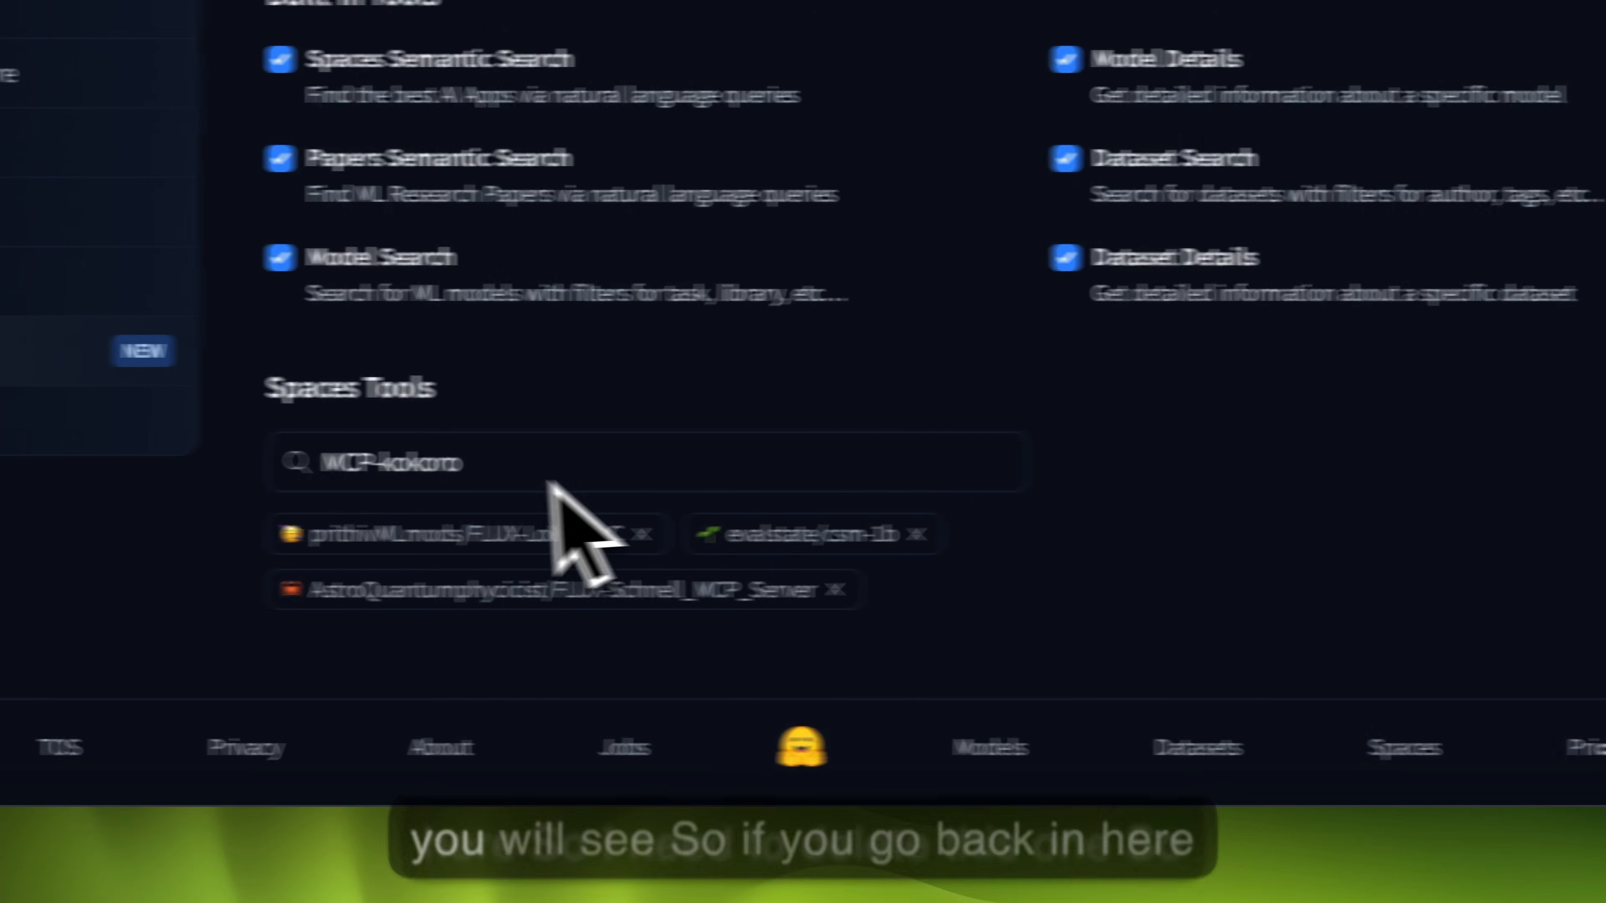
pyautogui.click(455, 421)
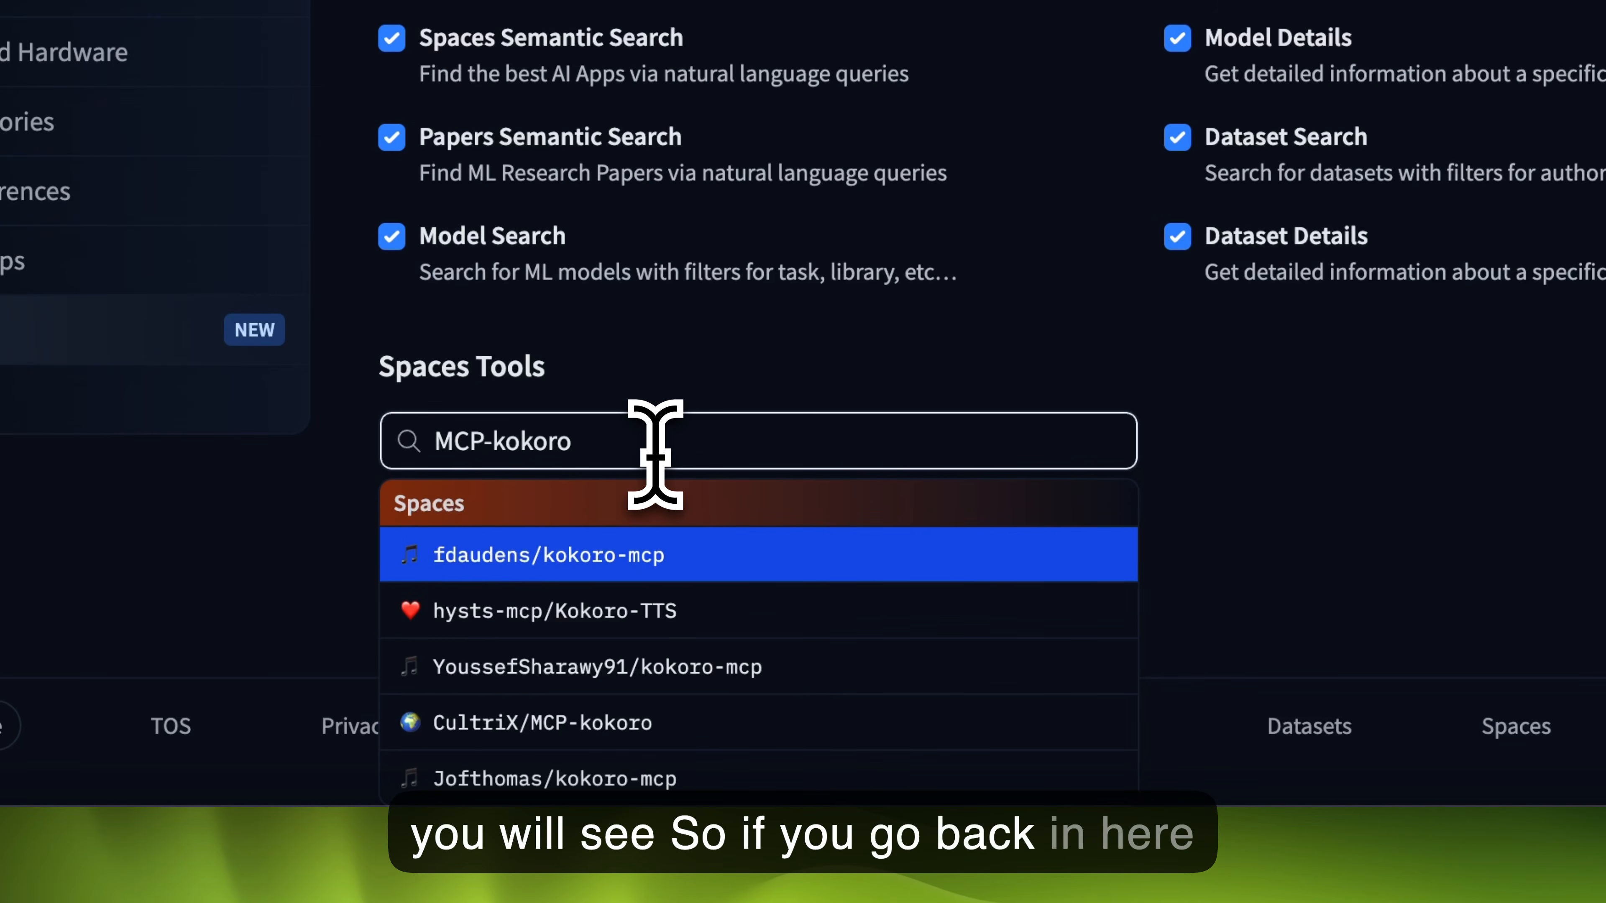
pyautogui.press('BackSpace')
pyautogui.press('BackSpace')
pyautogui.press('BackSpace')
pyautogui.press('BackSpace')
pyautogui.press('BackSpace')
pyautogui.press('BackSpace')
pyautogui.press('BackSpace')
pyautogui.press('BackSpace')
pyautogui.press('BackSpace')
pyautogui.press('BackSpace')
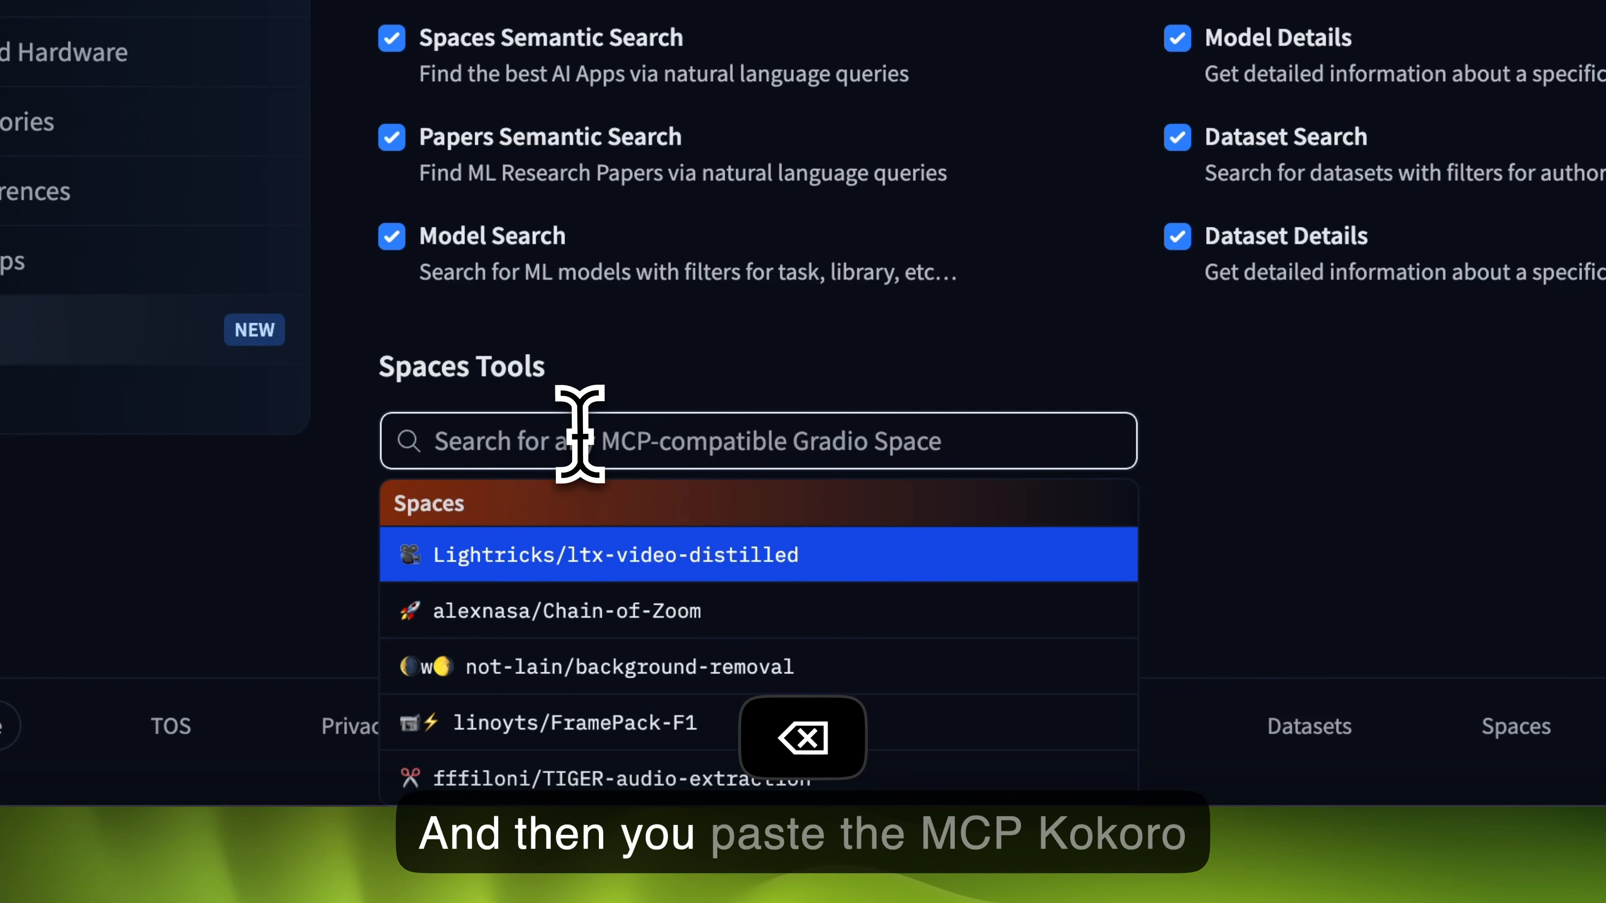
# - Paste "aiqcamp / MCP-kokoro" into the Spaces Tools search and add the matching aiqcamp/MCP-kokoro space
pyautogui.rightClick(581, 436)
pyautogui.click(651, 452)
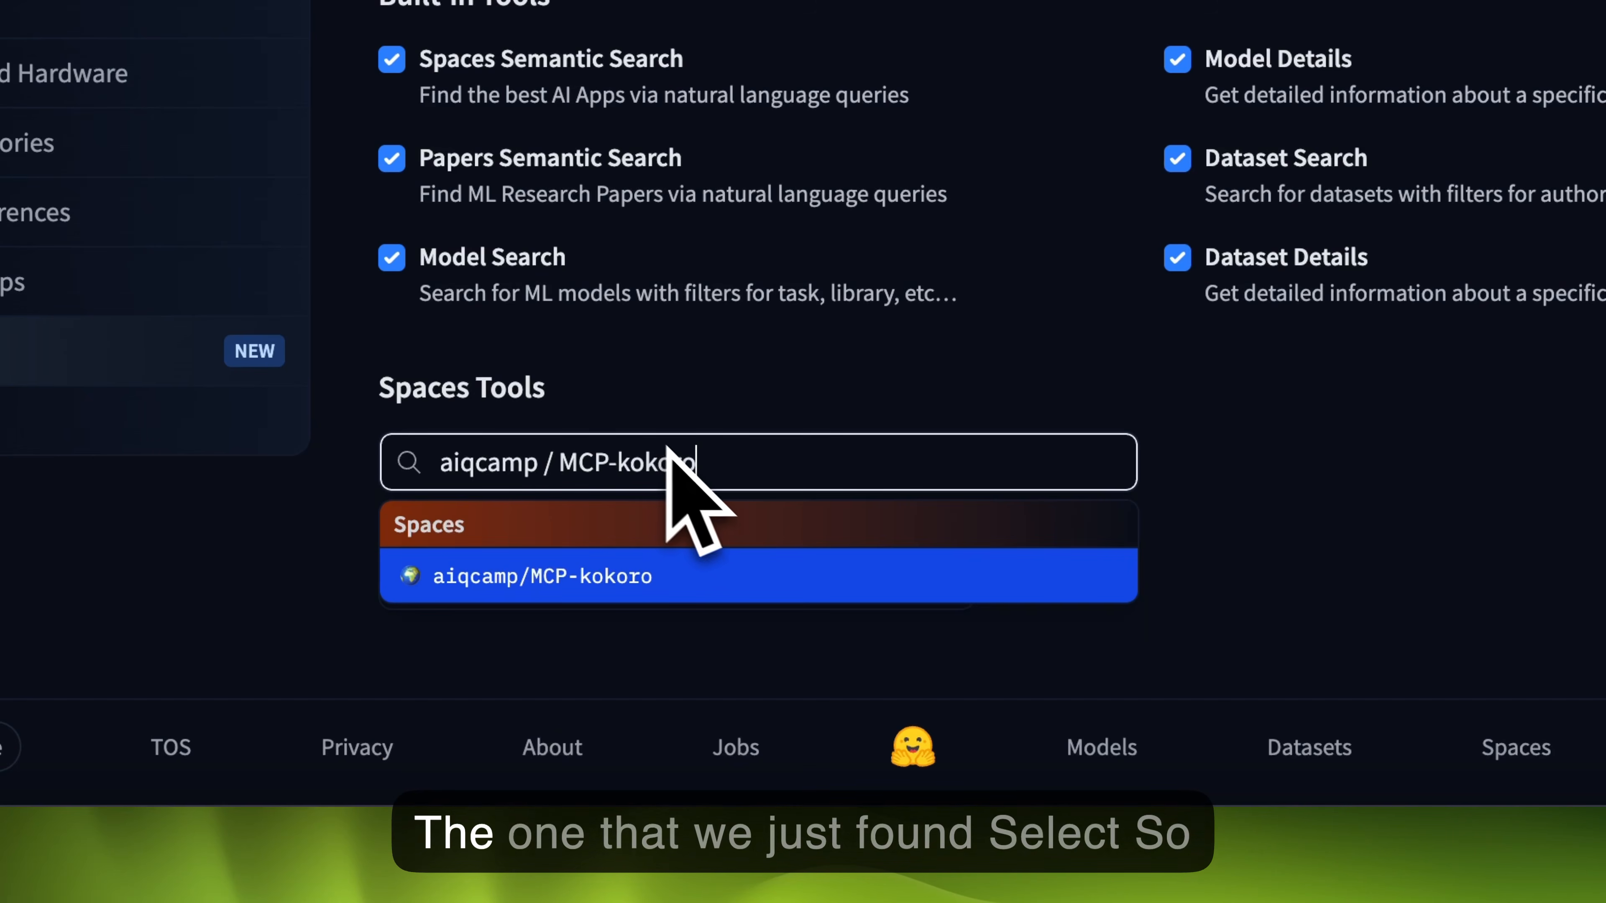
pyautogui.click(573, 585)
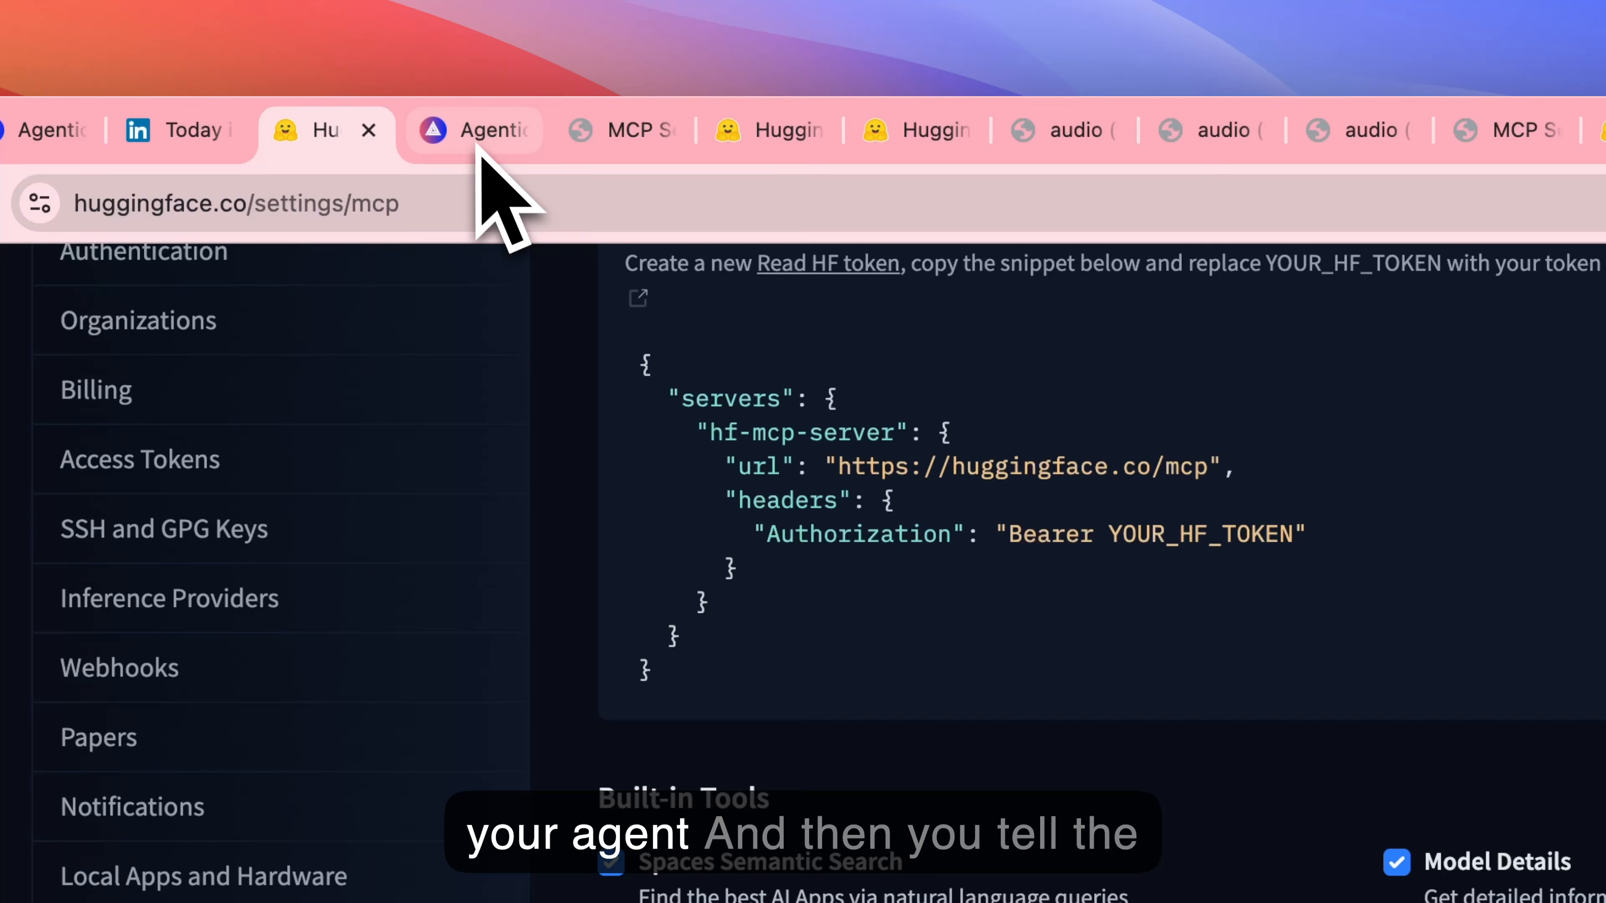
# - In AgenticFlow, ask the agent "hey, can you brainstorm a good tag line about AgenticFlow now support Hugging Face MCP and then use Kokoro to say it ?"
pyautogui.click(483, 158)
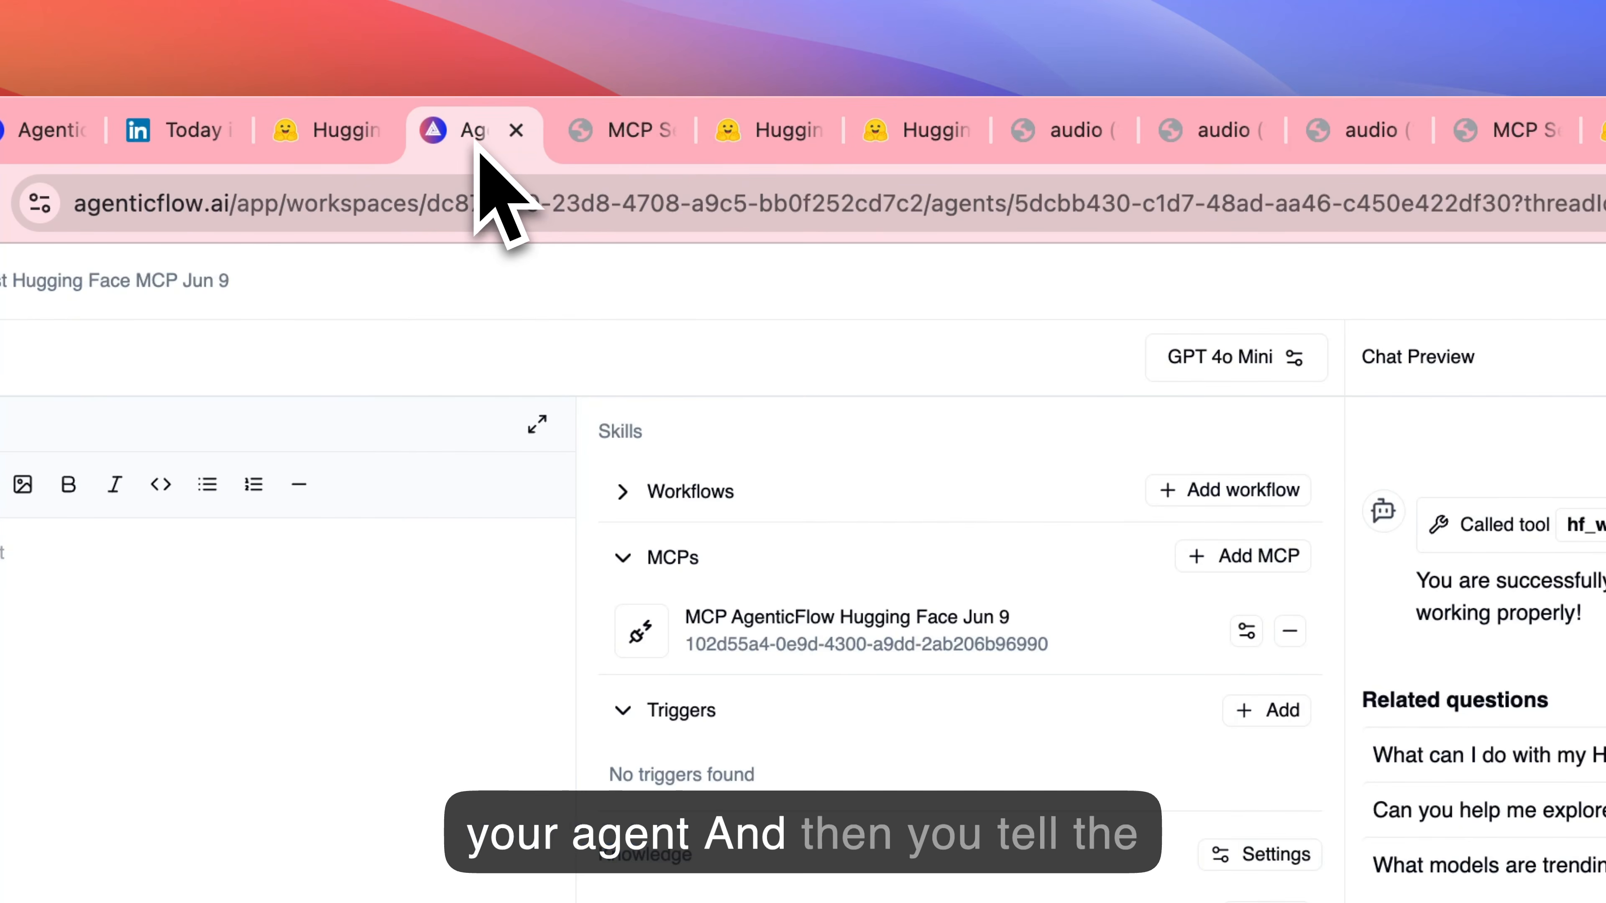
pyautogui.click(763, 700)
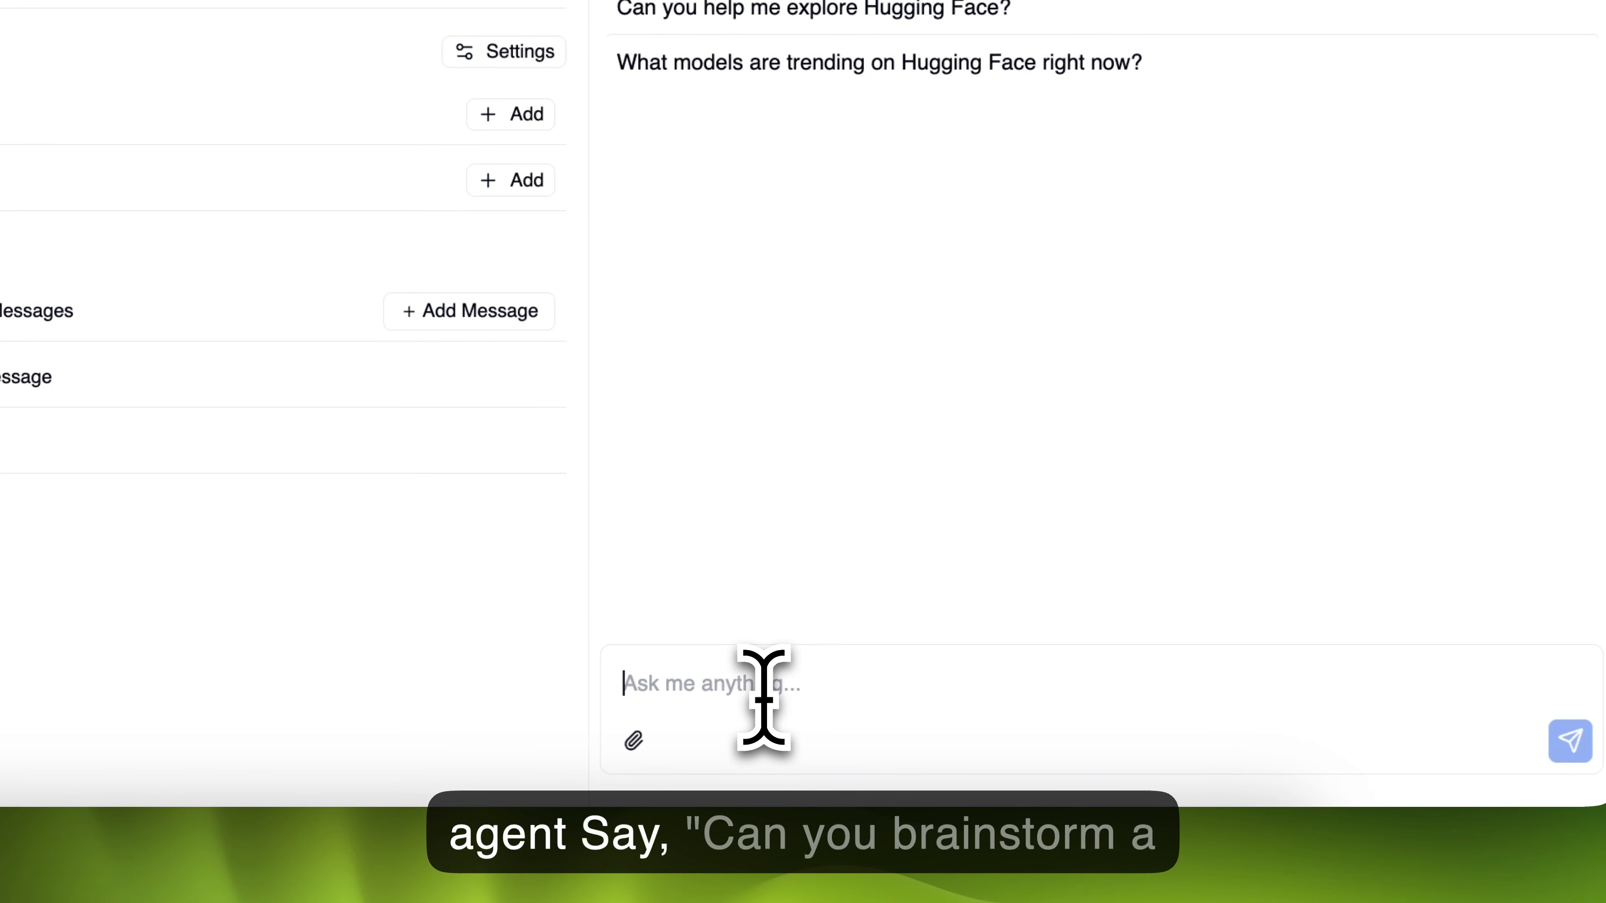
pyautogui.write('hey, can you')
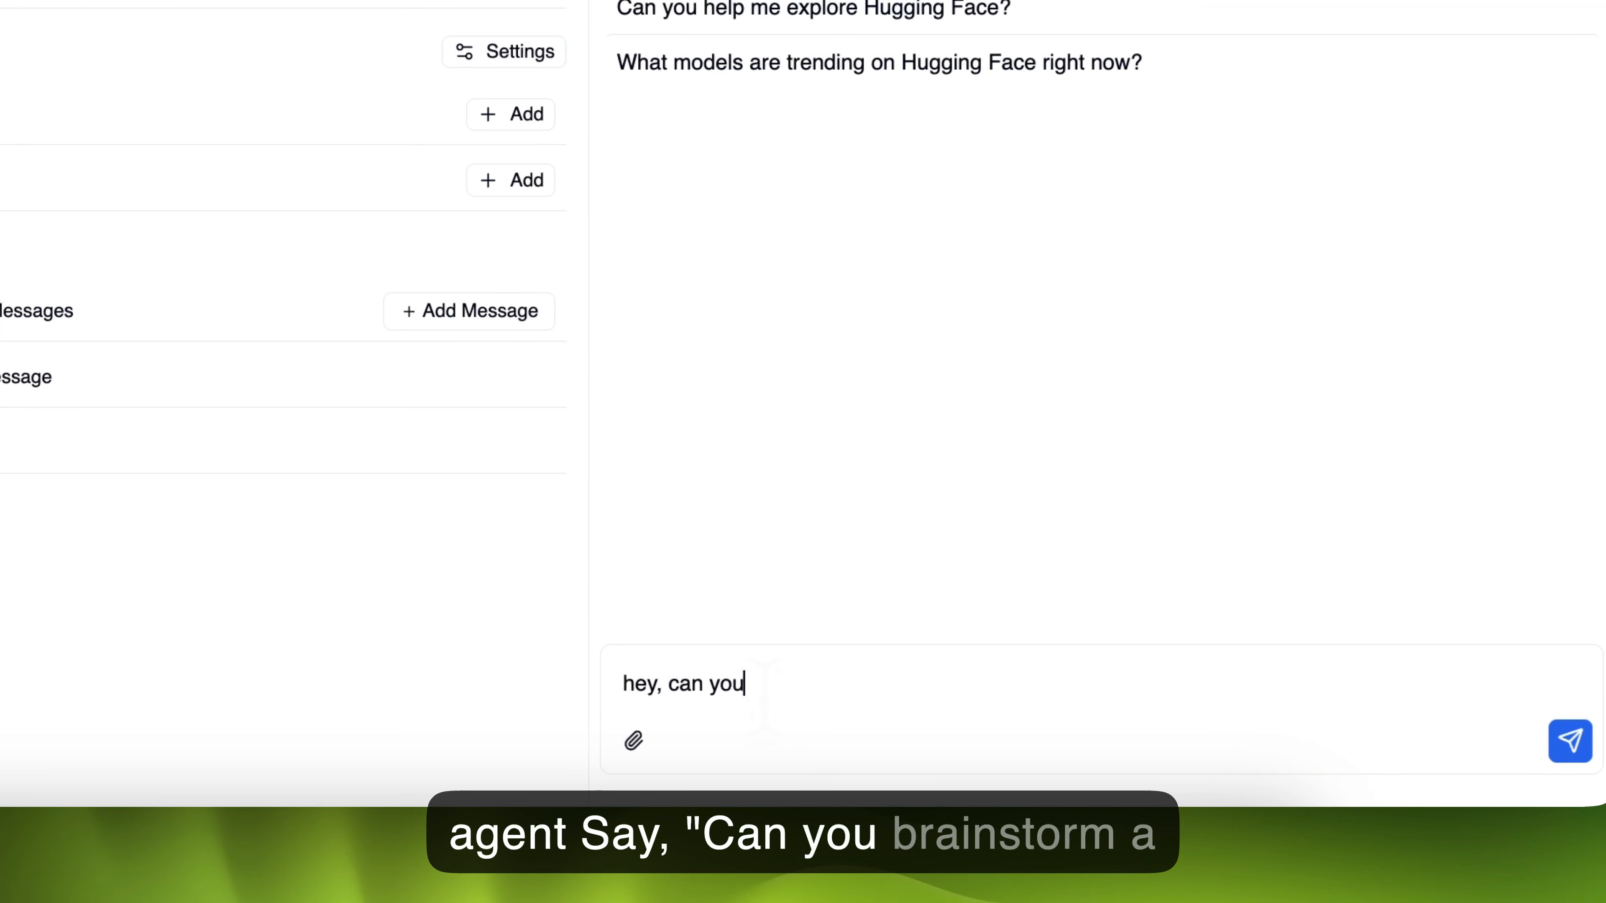
pyautogui.write(' brainstorm ')
pyautogui.write('a')
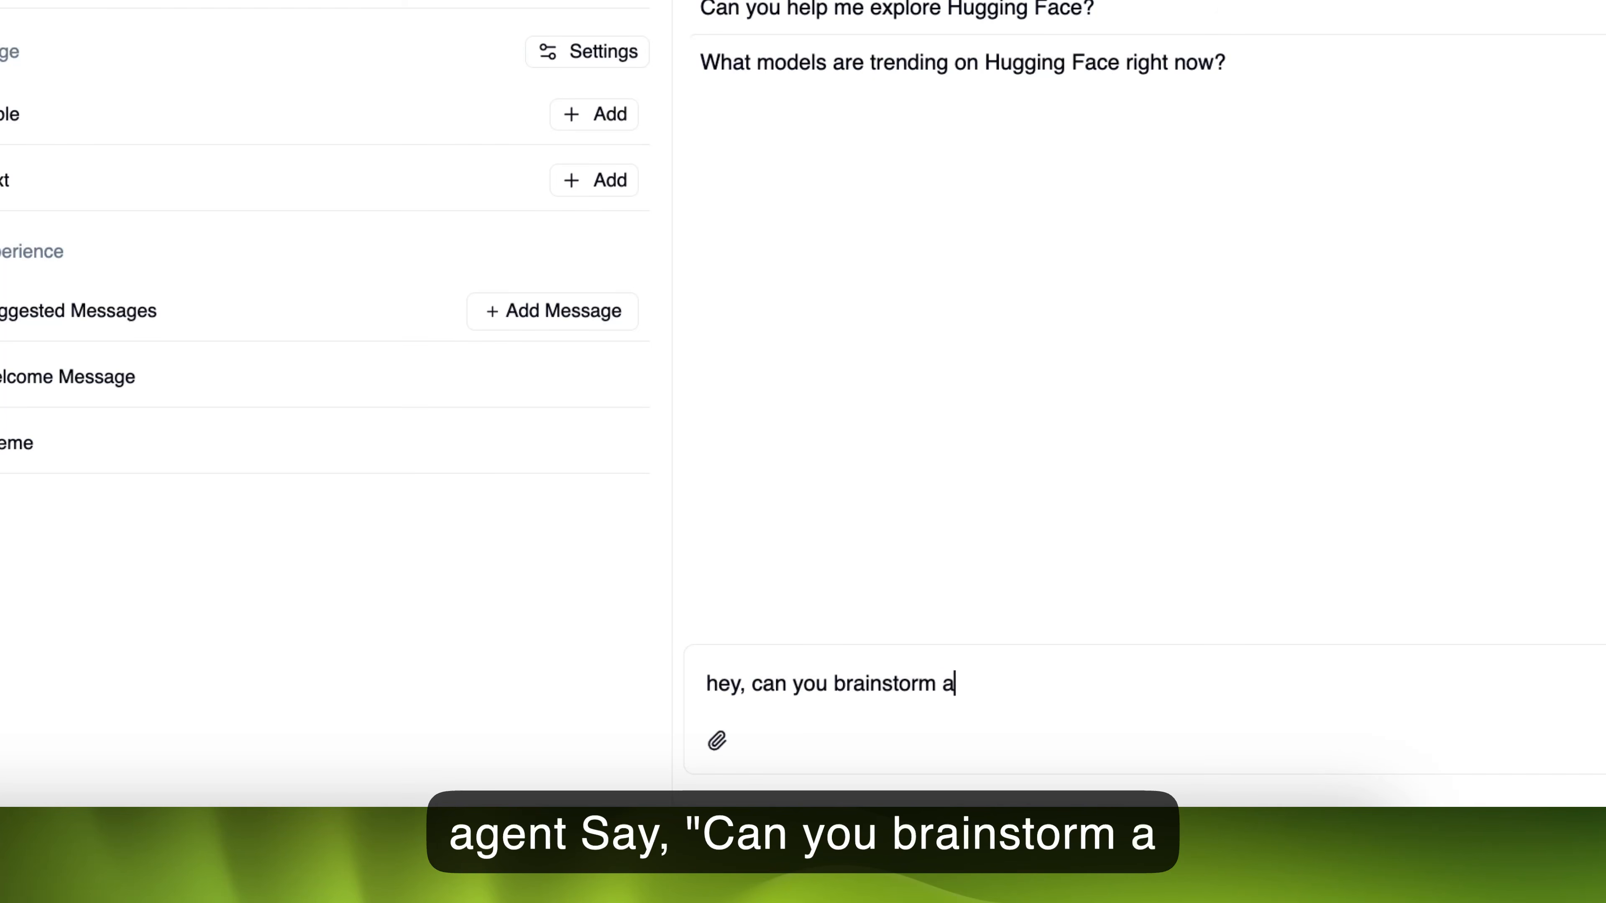
pyautogui.write(' good tag line about Agentic')
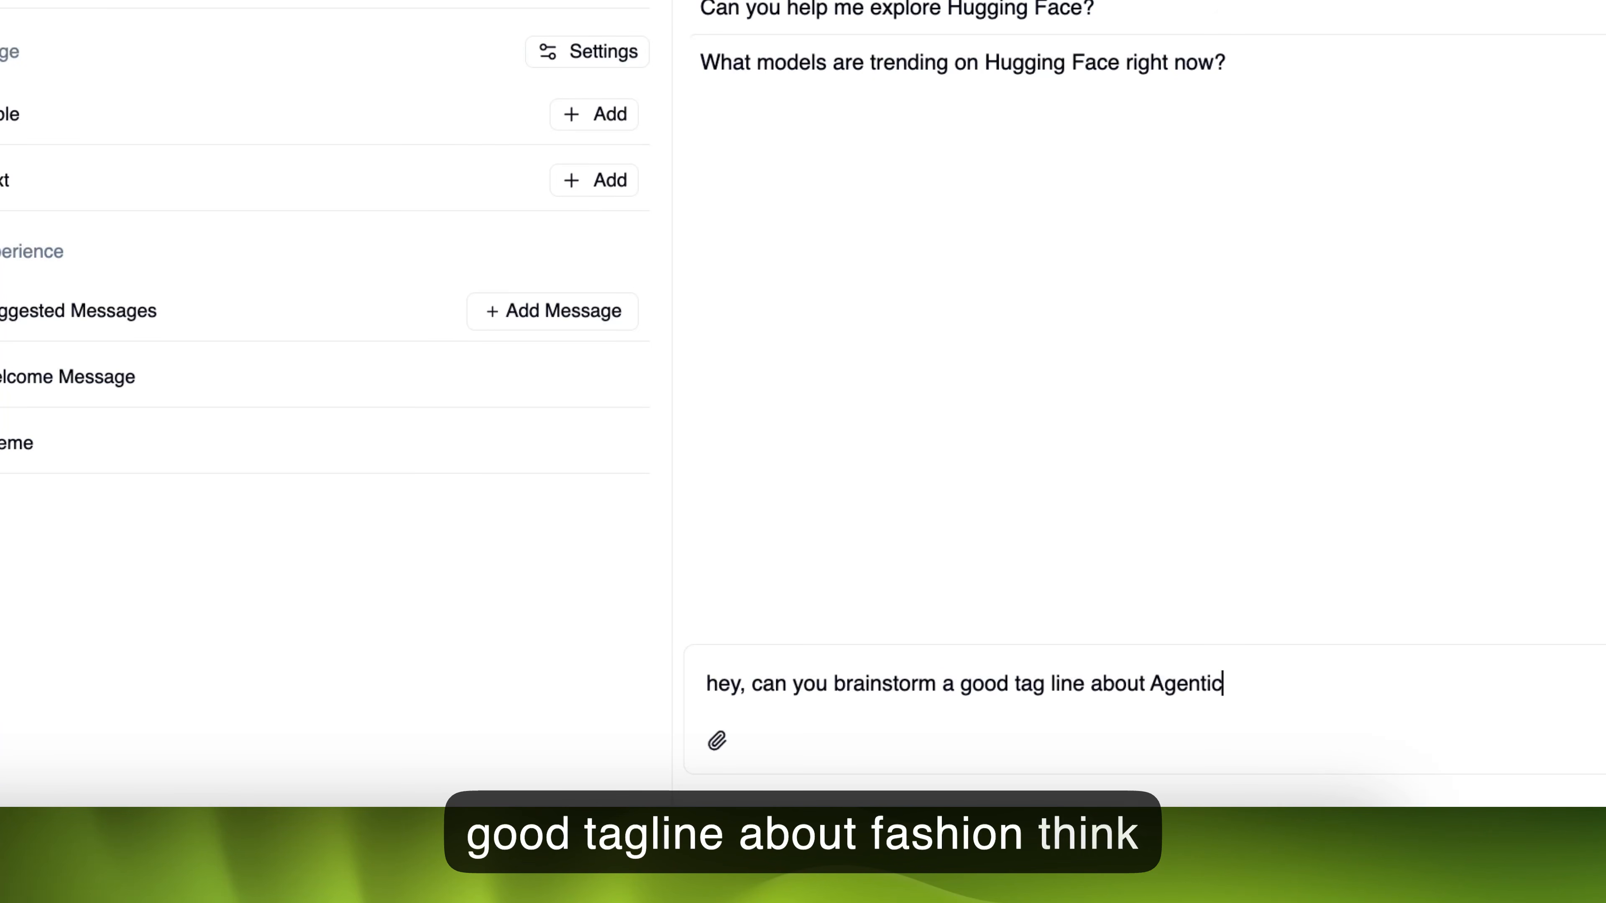
pyautogui.write('Flow now support ')
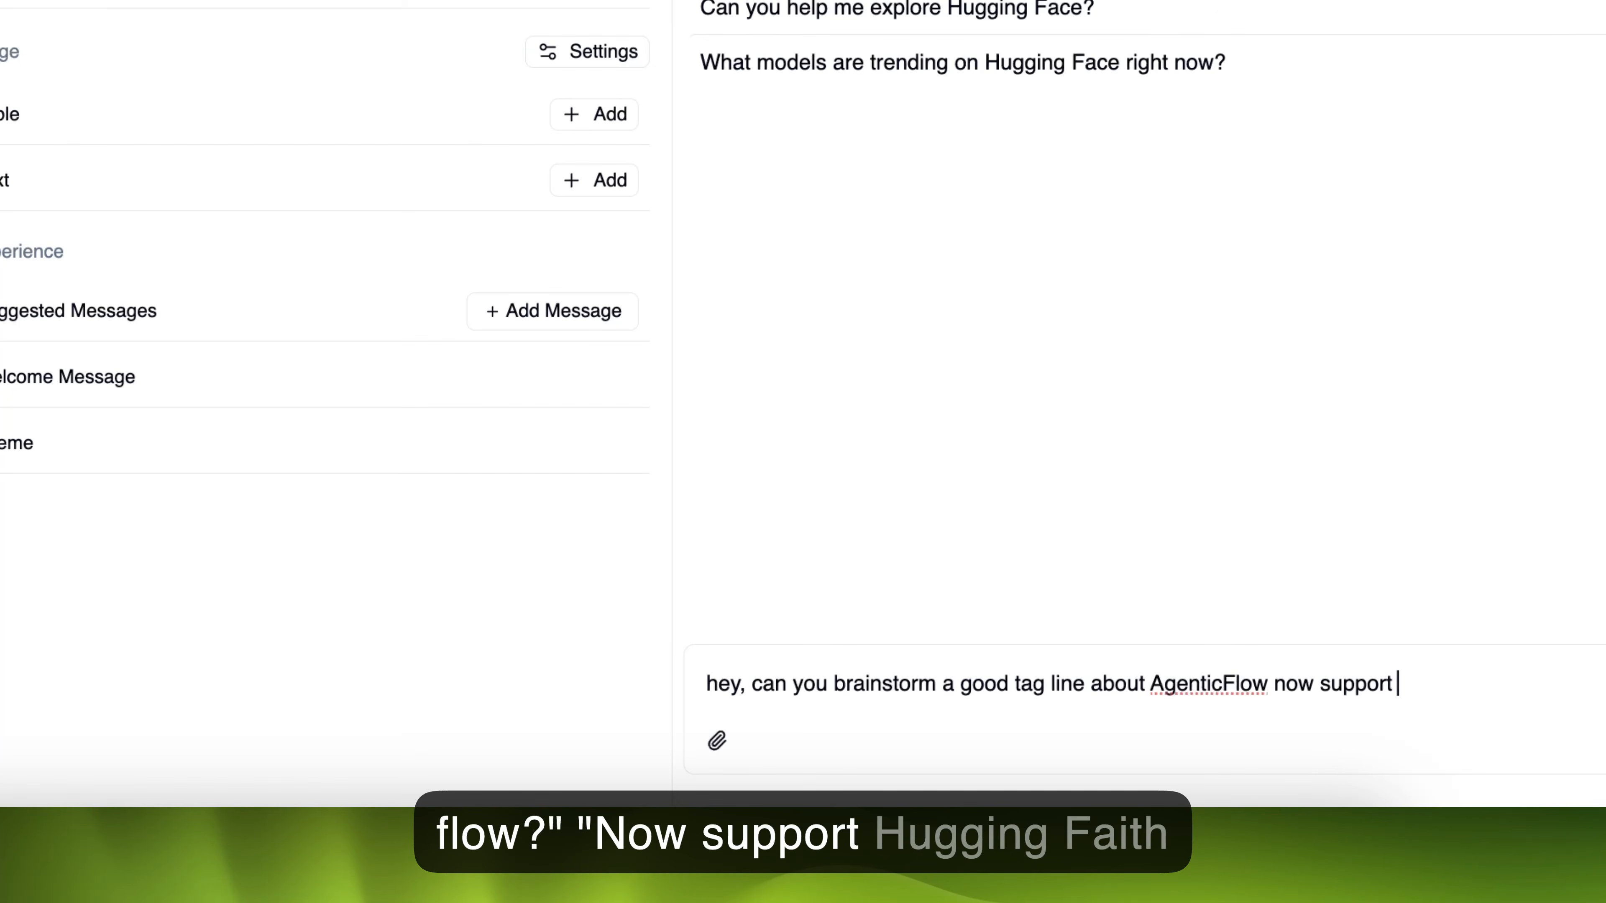
pyautogui.write('Hugging Face ')
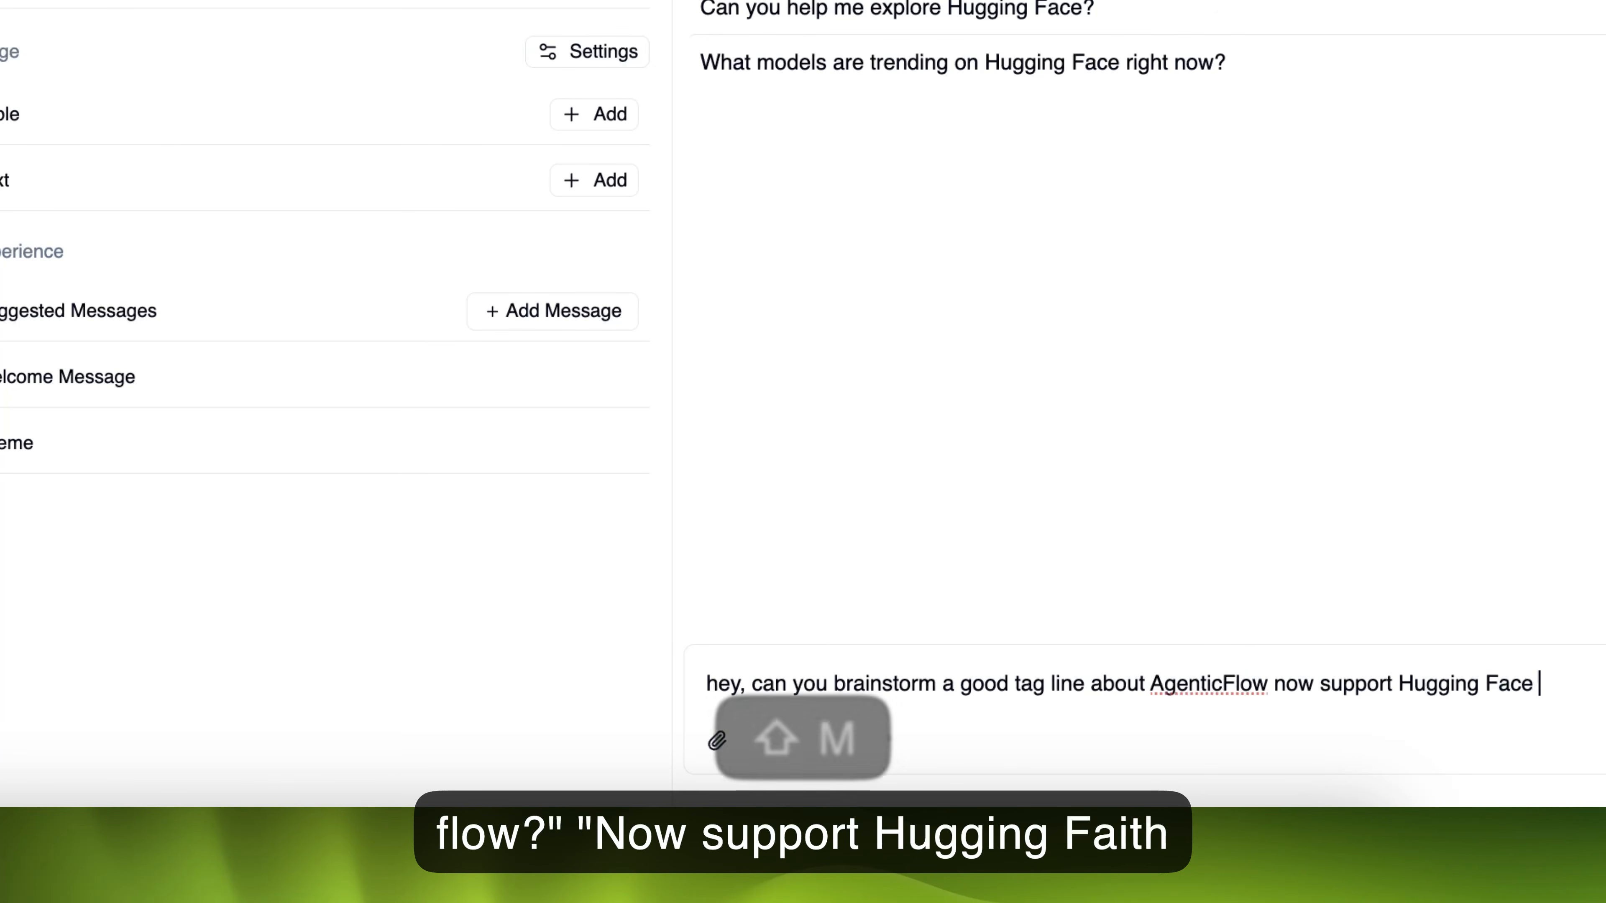
pyautogui.write('MCP and then use Kokoro to s')
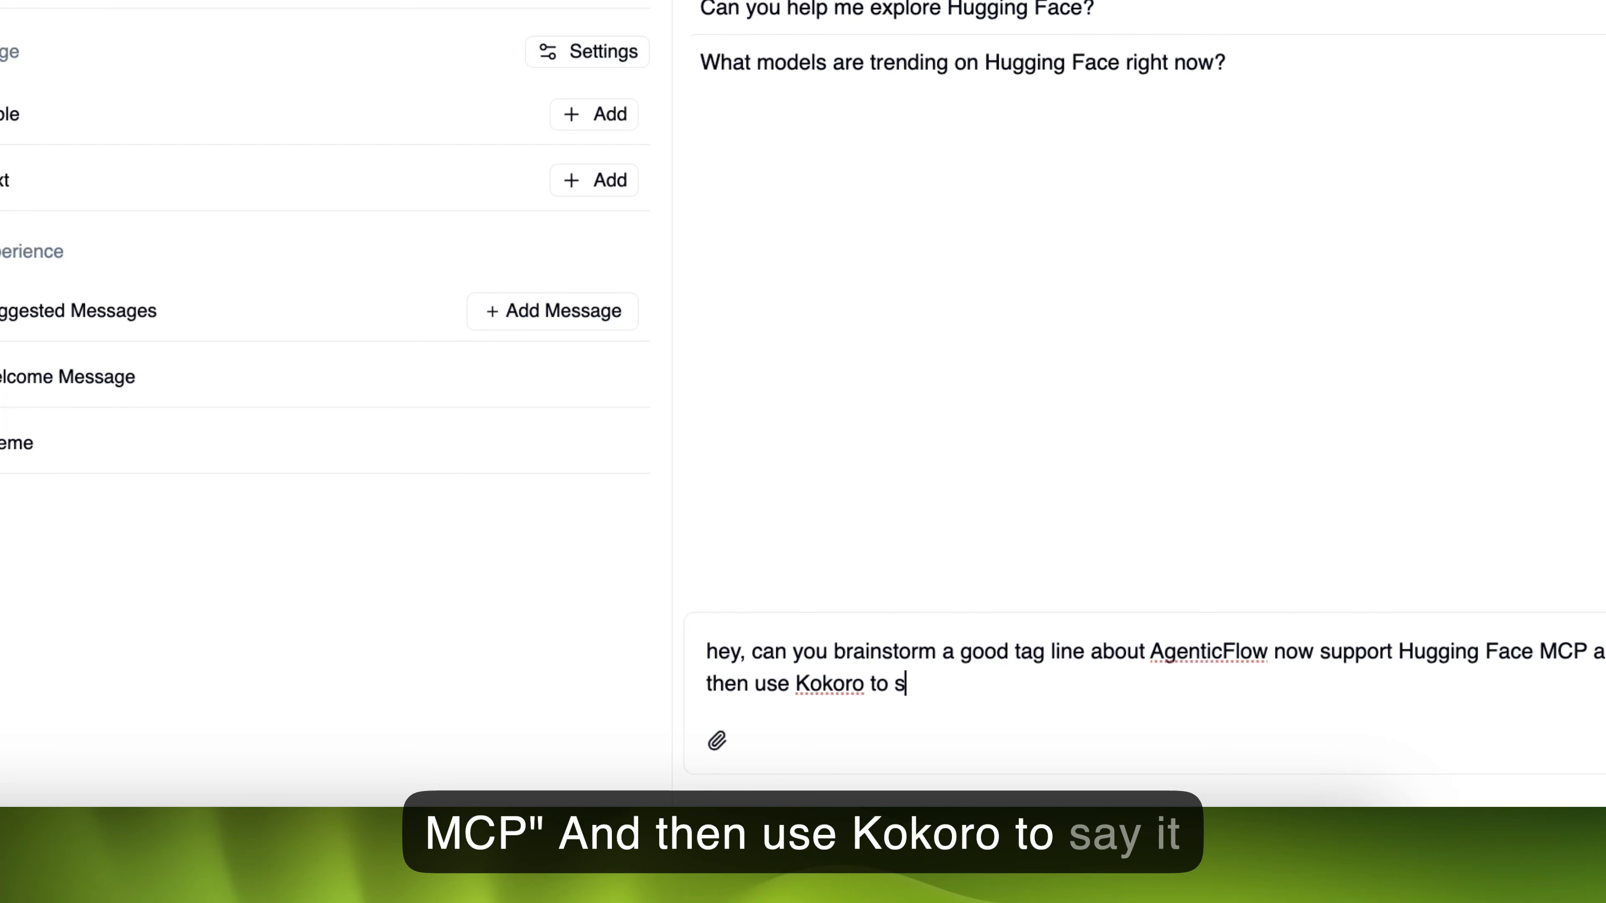
pyautogui.write('ay it ?')
pyautogui.press('Return')
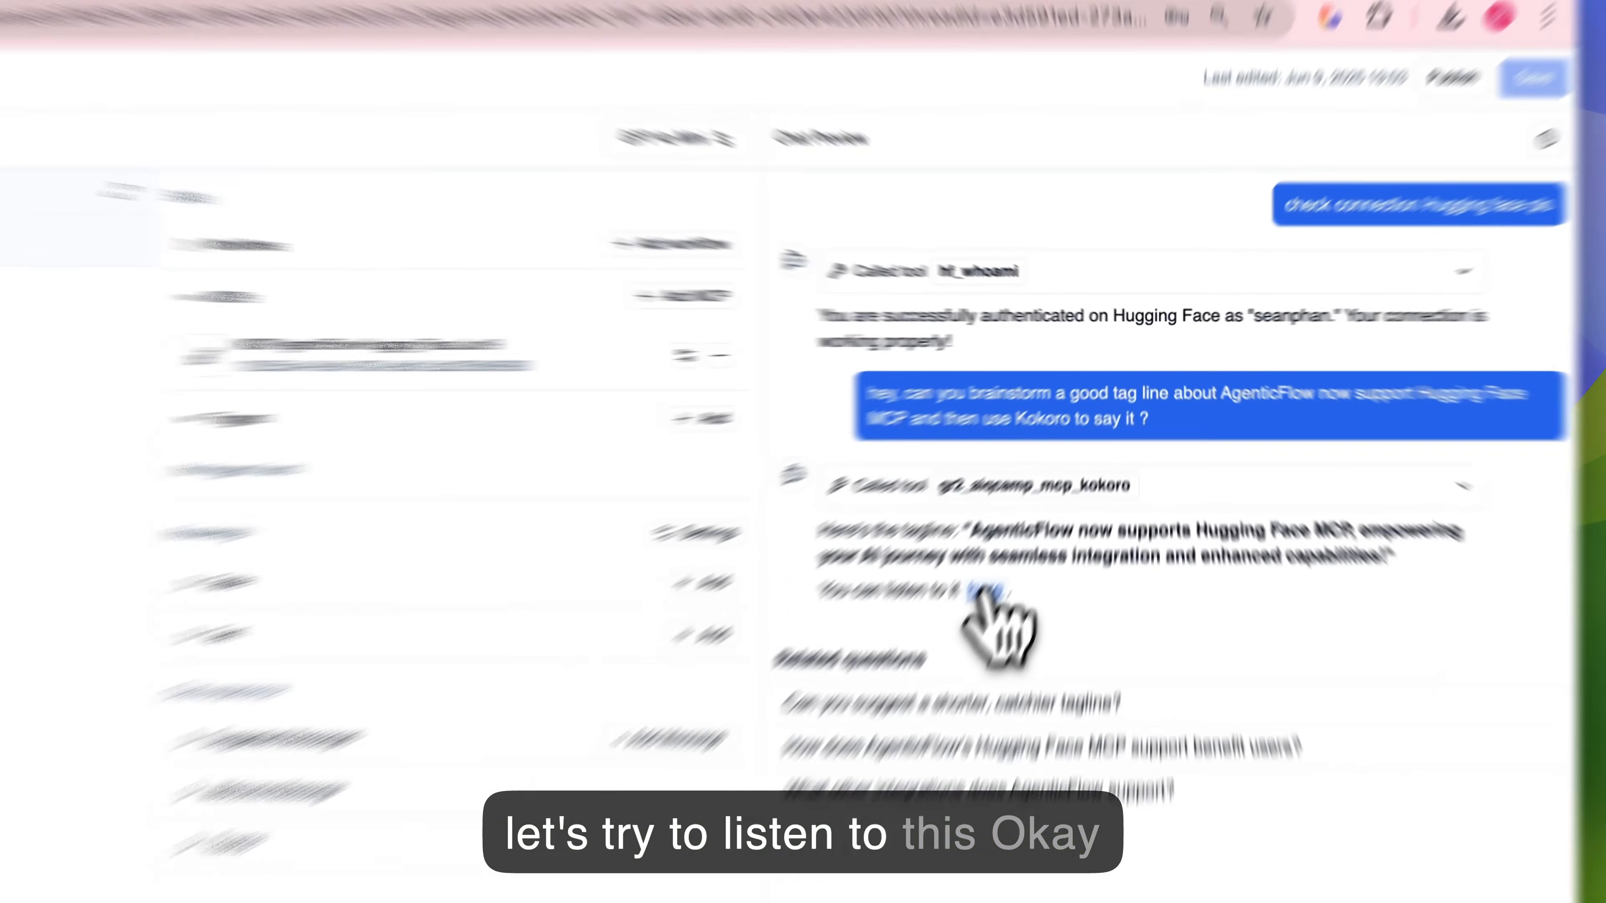
# - Download the spoken tagline linked in the agent's reply and play audio (18).wav in the browser
pyautogui.rightClick(1061, 485)
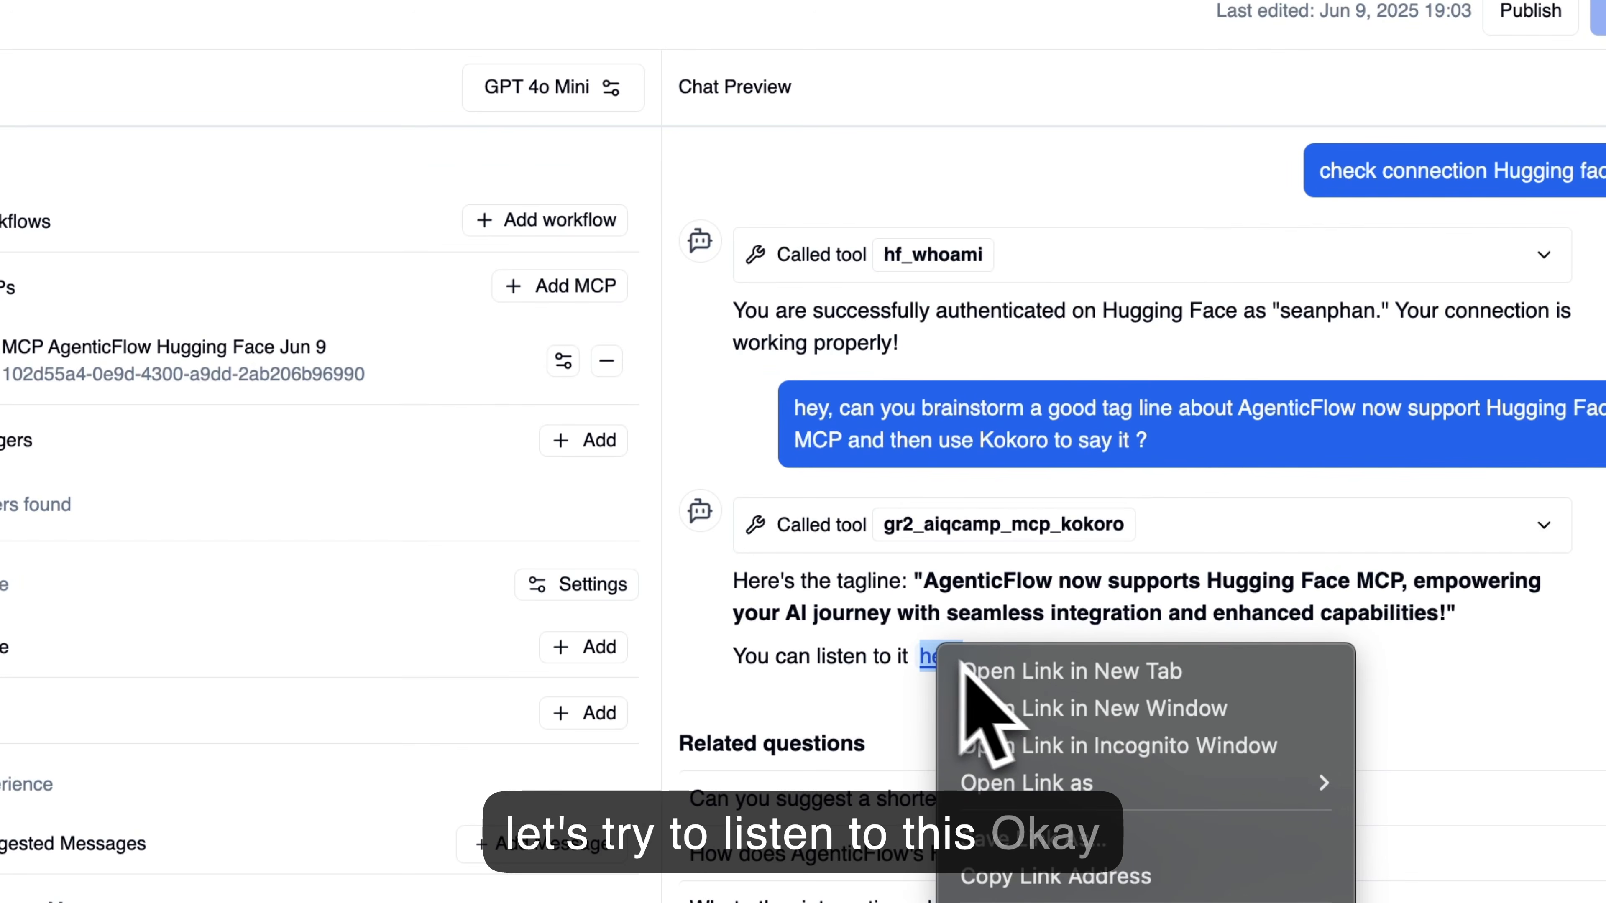
pyautogui.click(1082, 495)
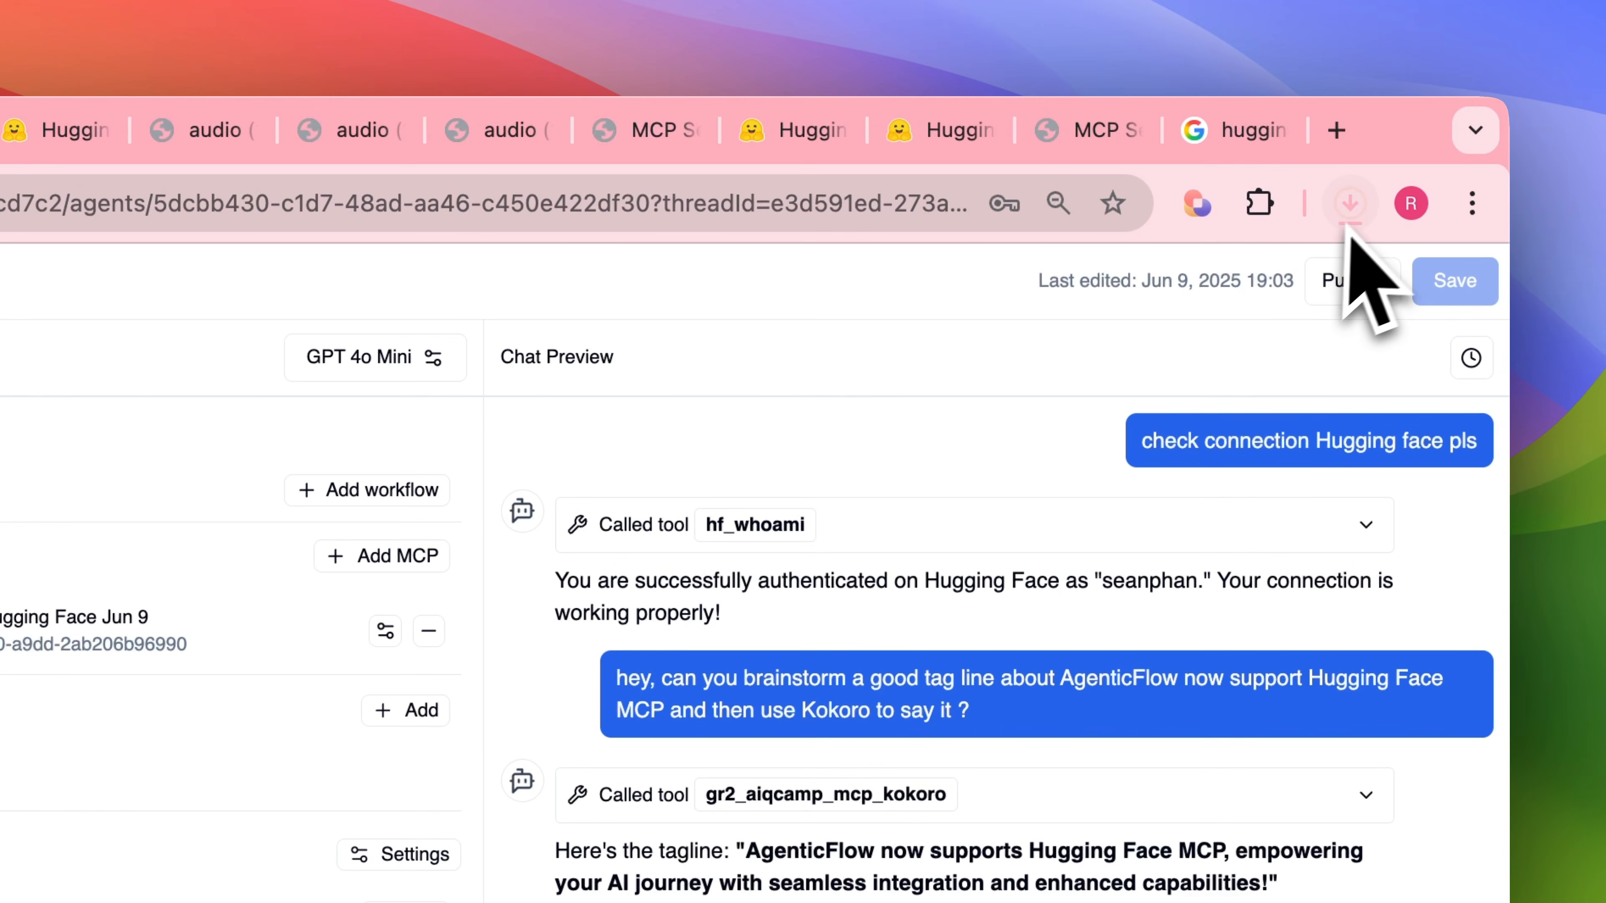
pyautogui.click(1348, 223)
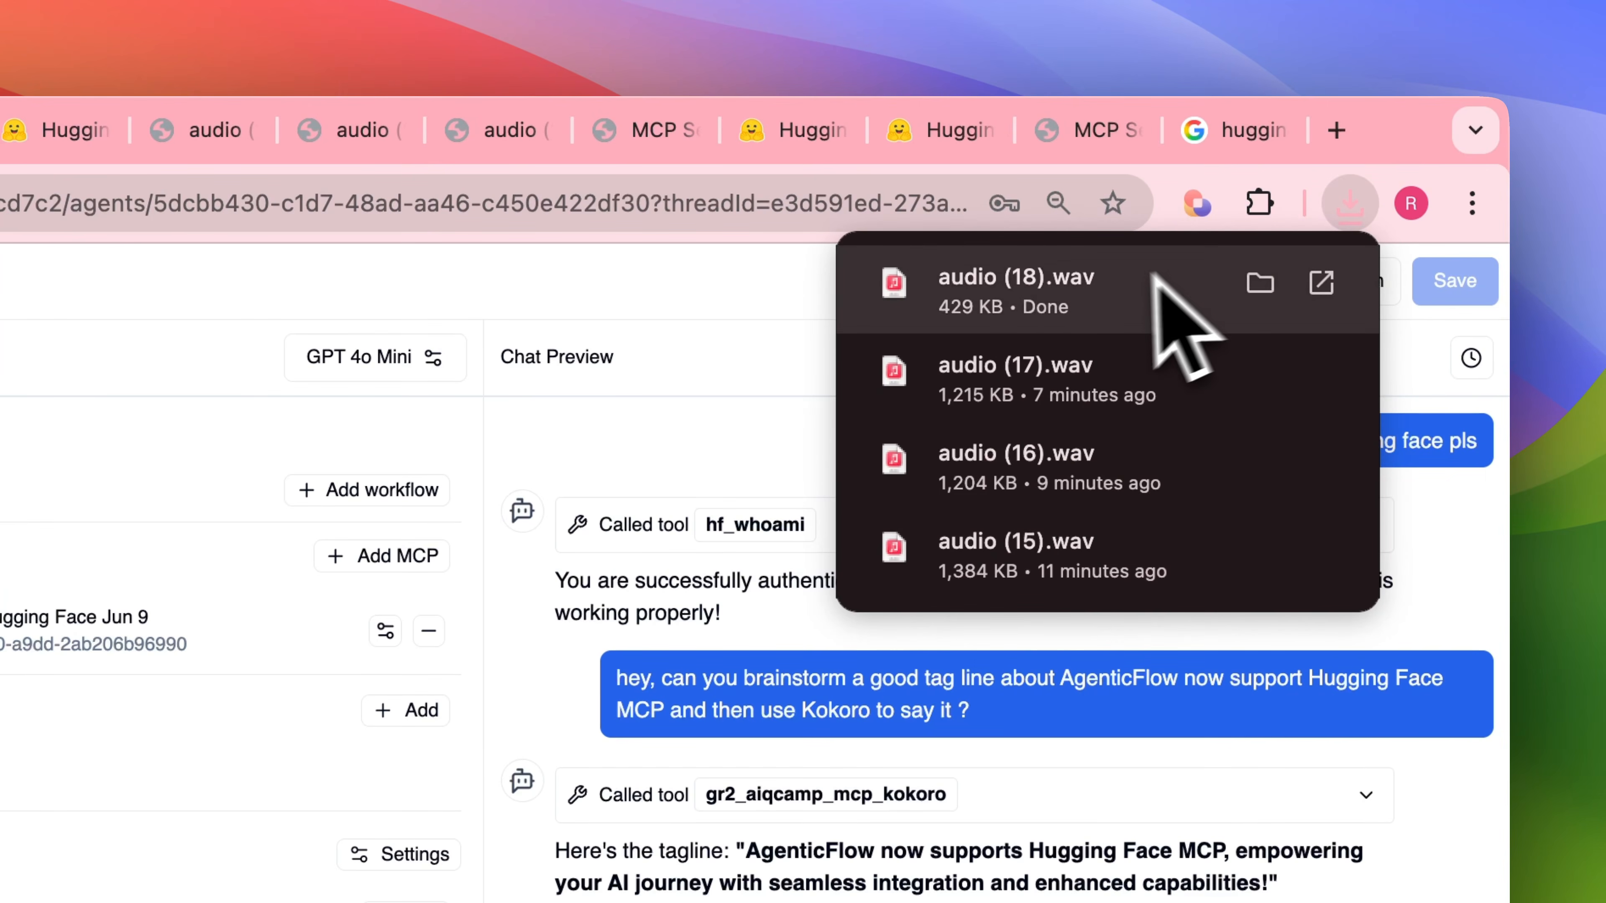
pyautogui.moveTo(1156, 277); pyautogui.dragTo(604, 134)
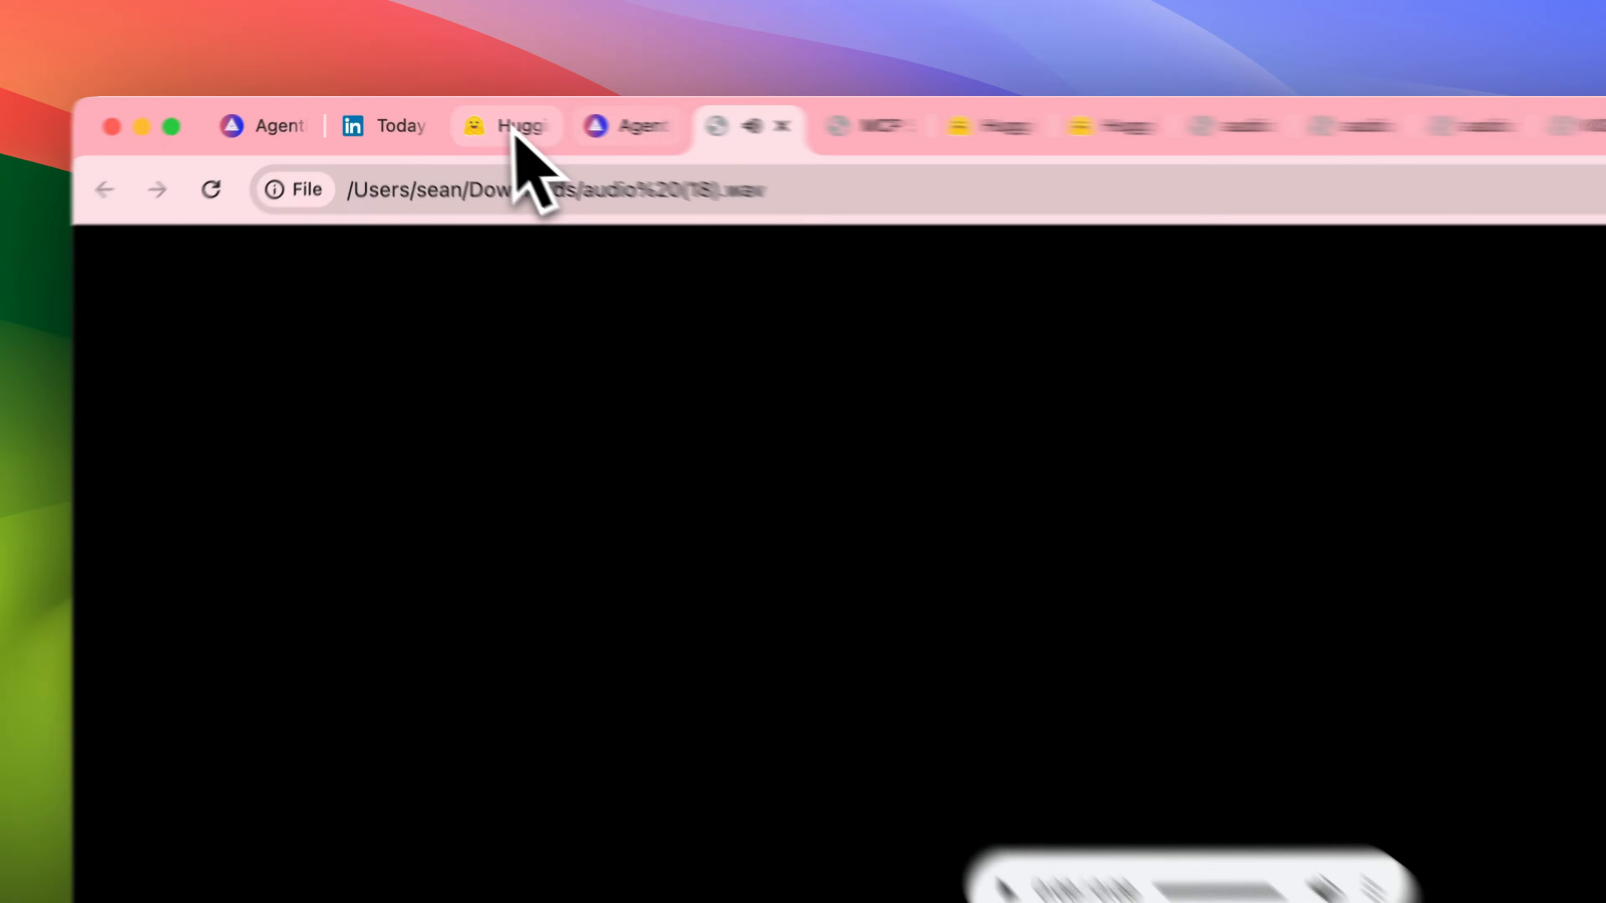
# - Return to the AgenticFlow agent chat and send the message "list the MCP tool that you have right now"
pyautogui.click(435, 114)
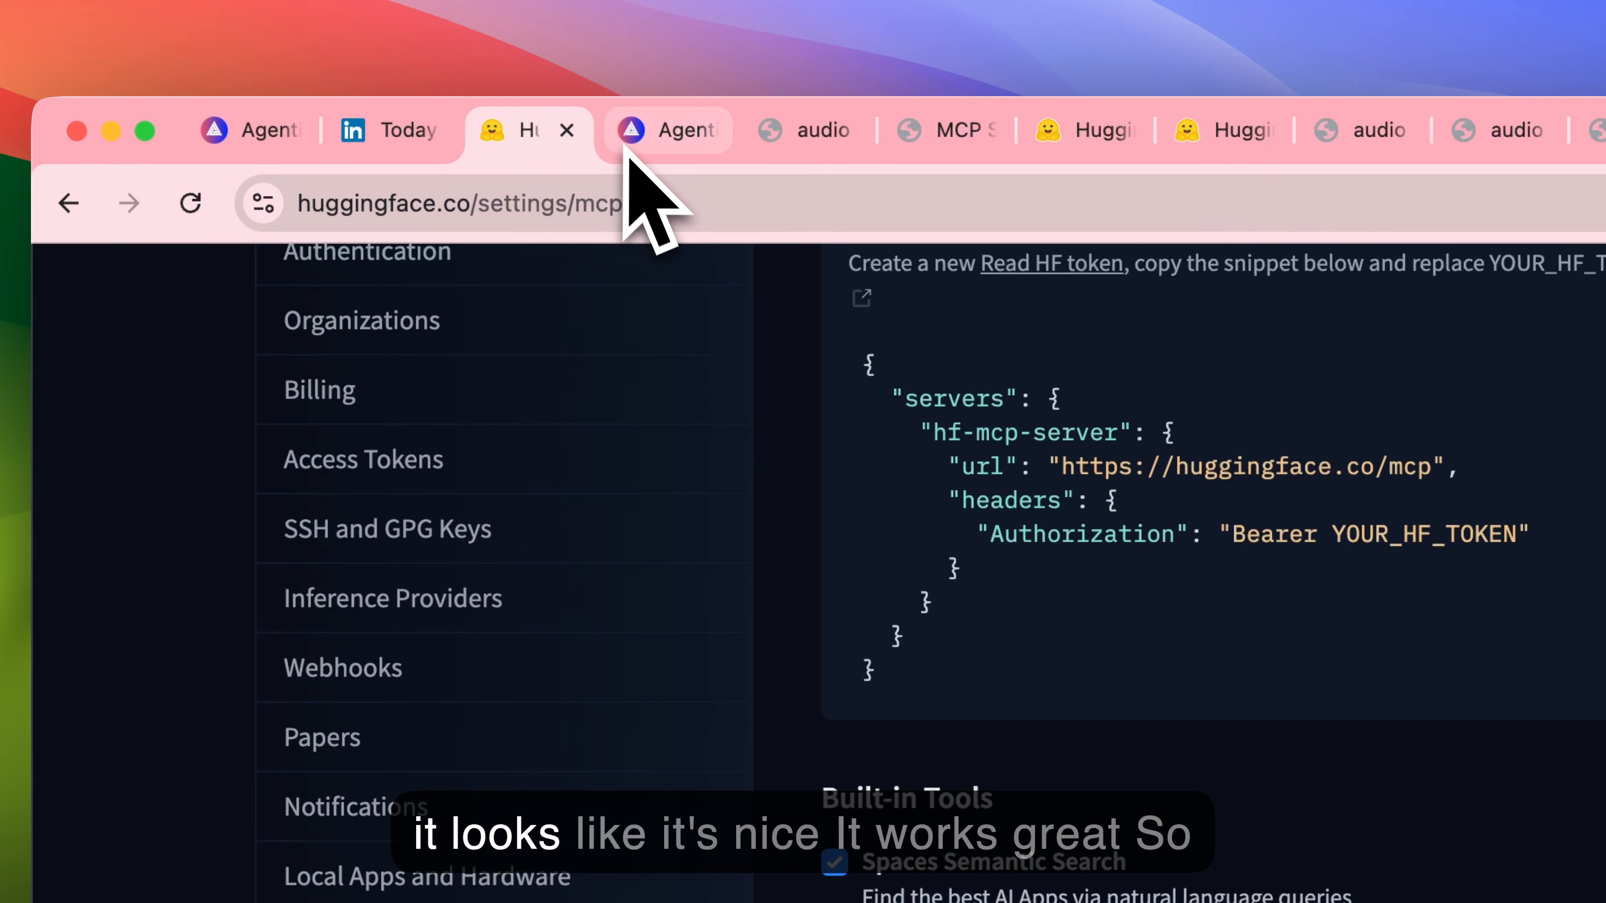
pyautogui.click(633, 132)
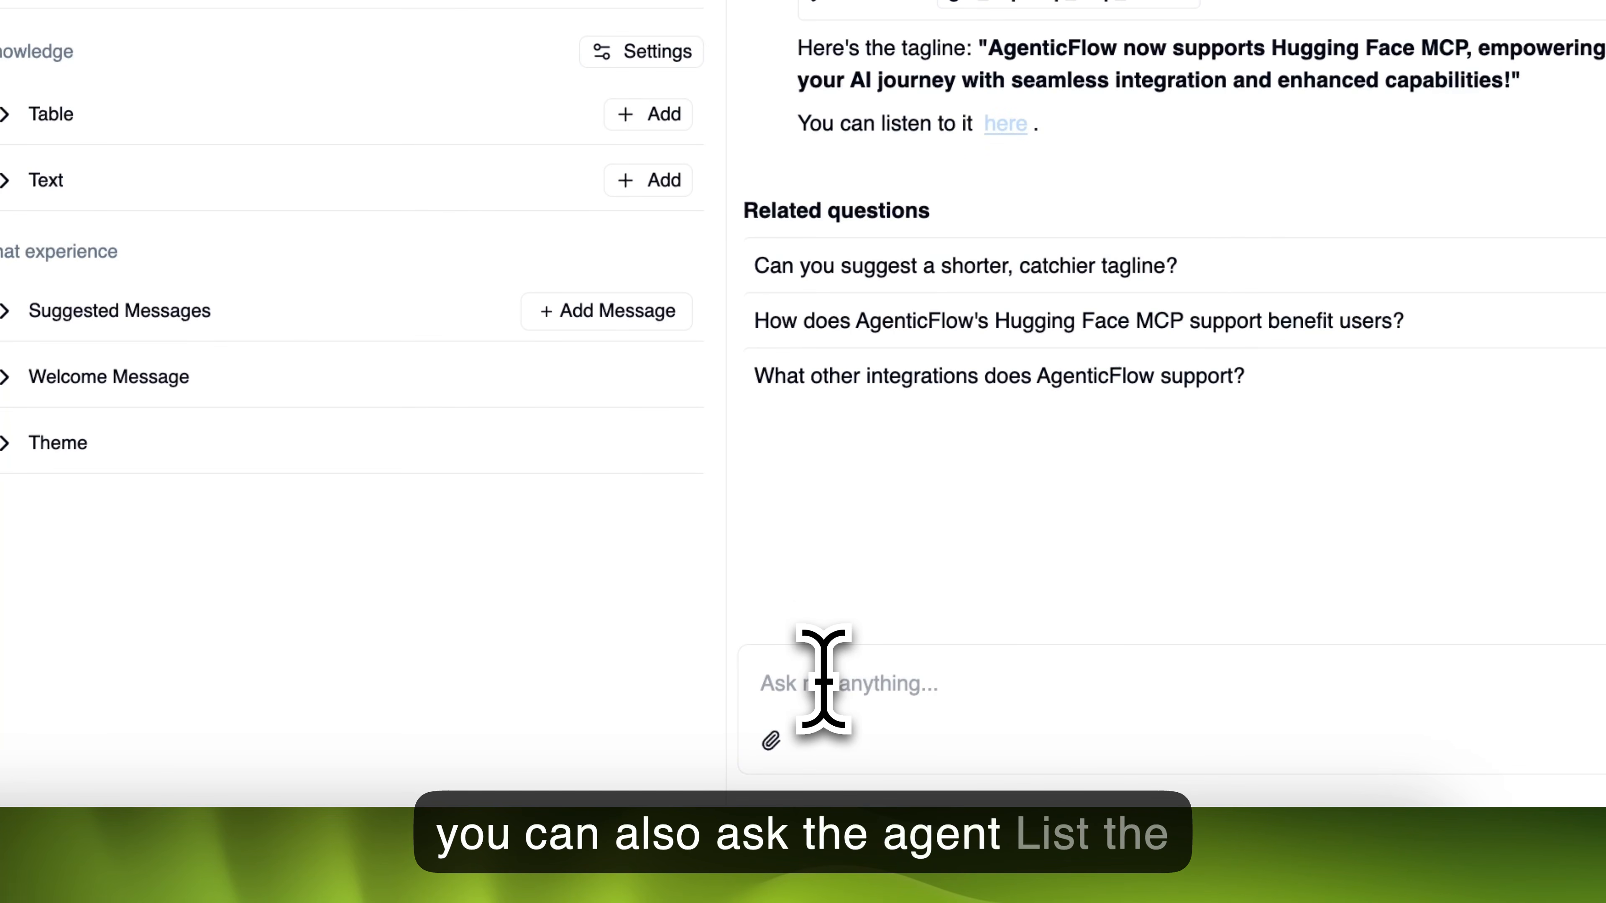
pyautogui.click(821, 680)
pyautogui.write('list the MCP tool')
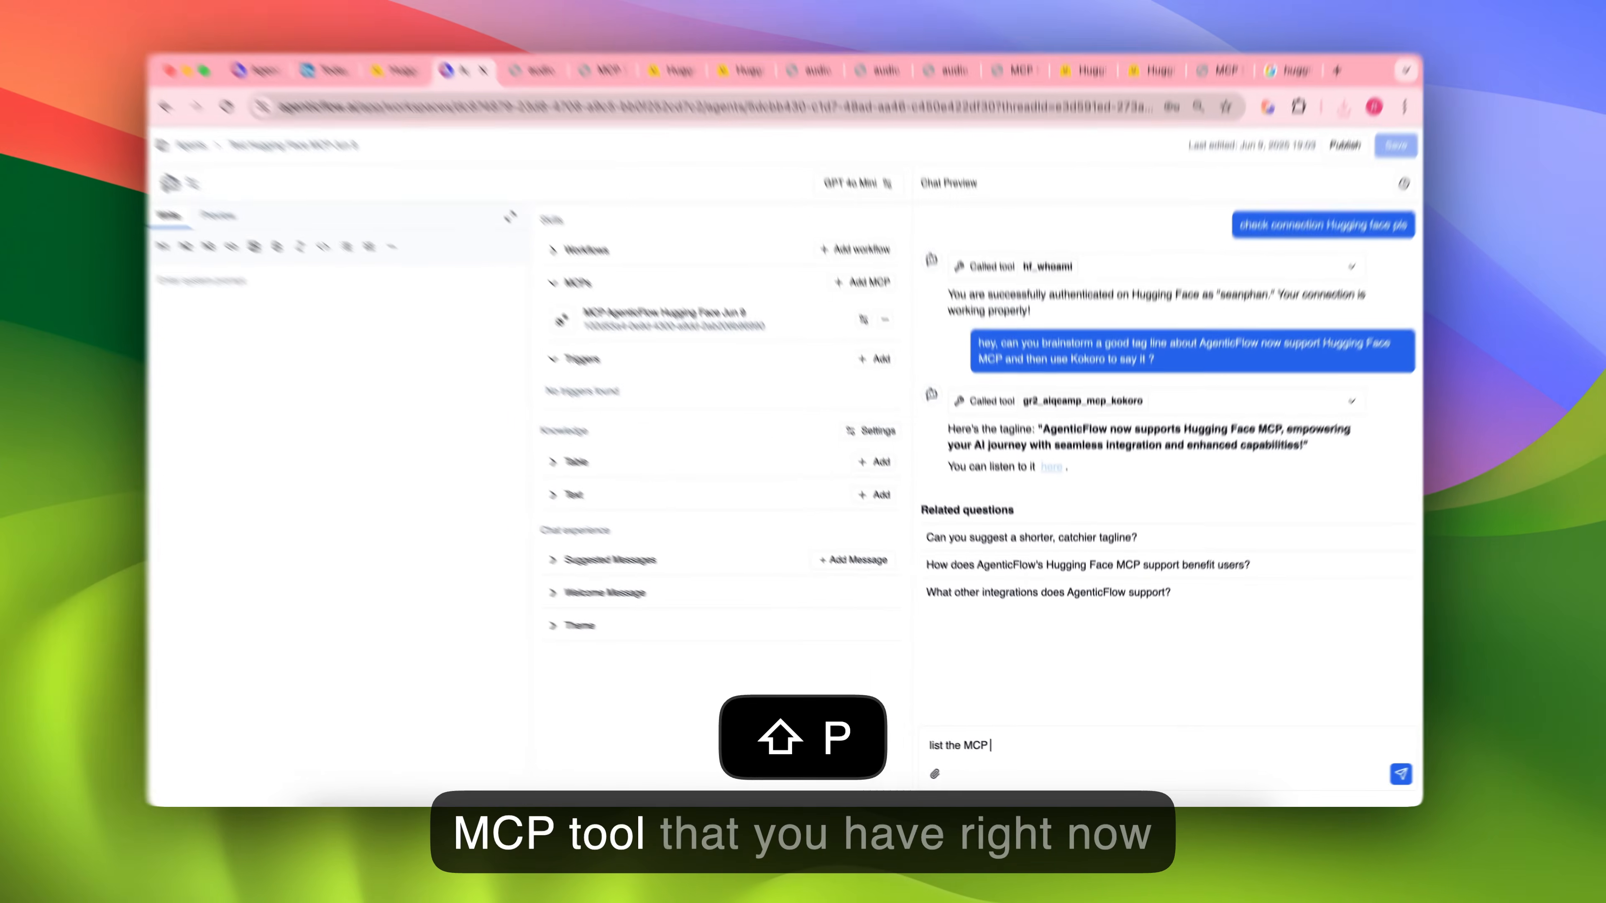
pyautogui.write(' that you have r')
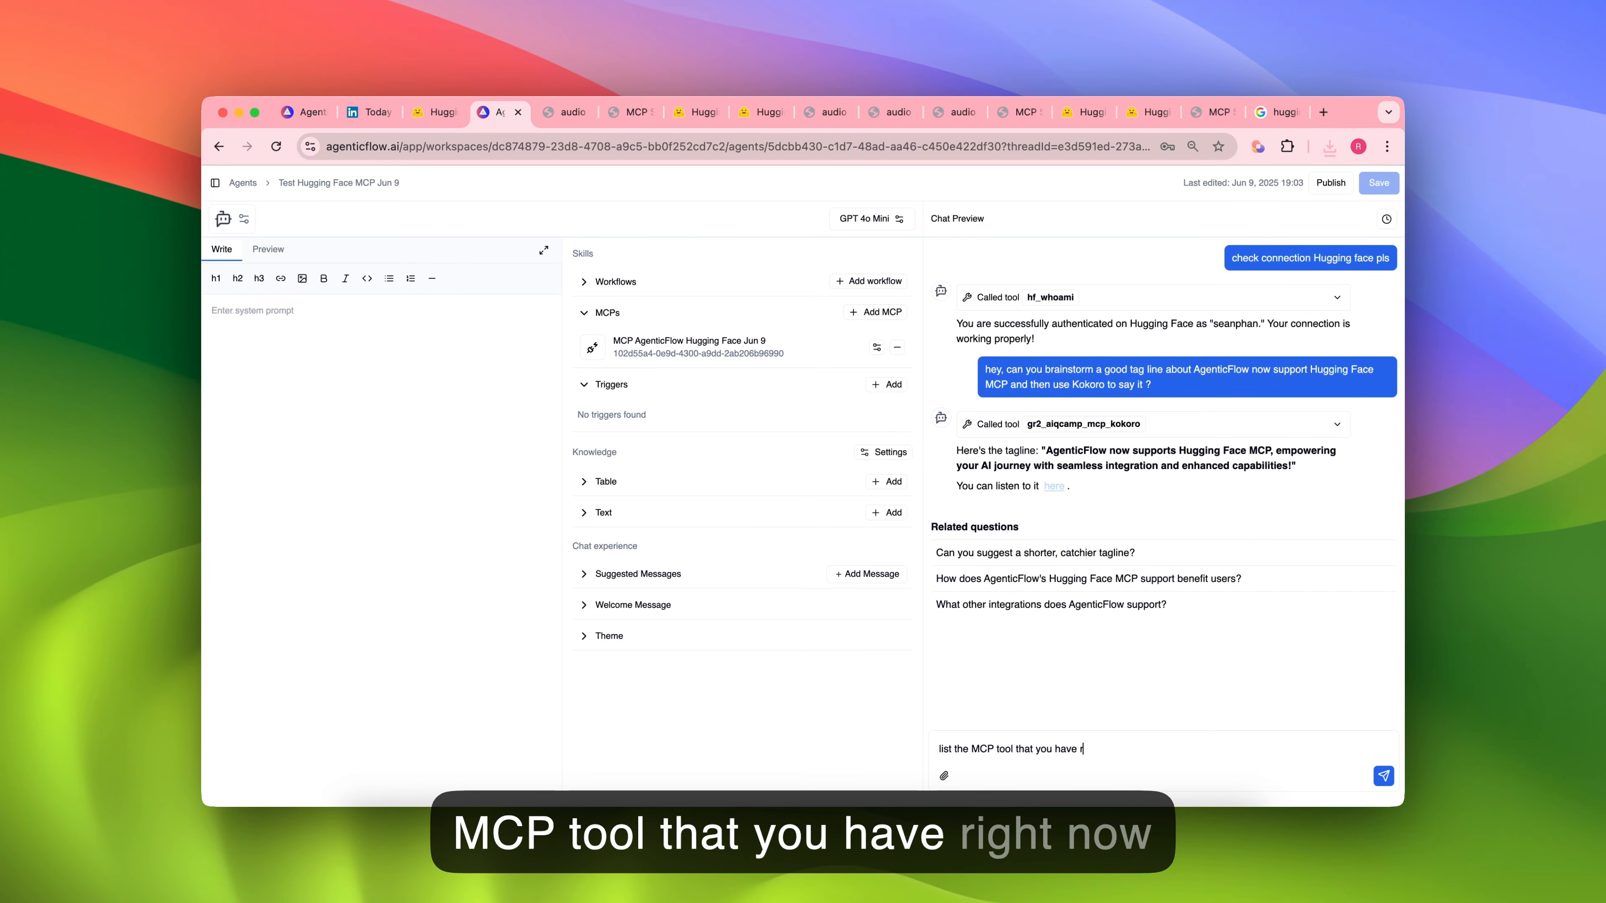
pyautogui.write('ight now')
pyautogui.press('Return')
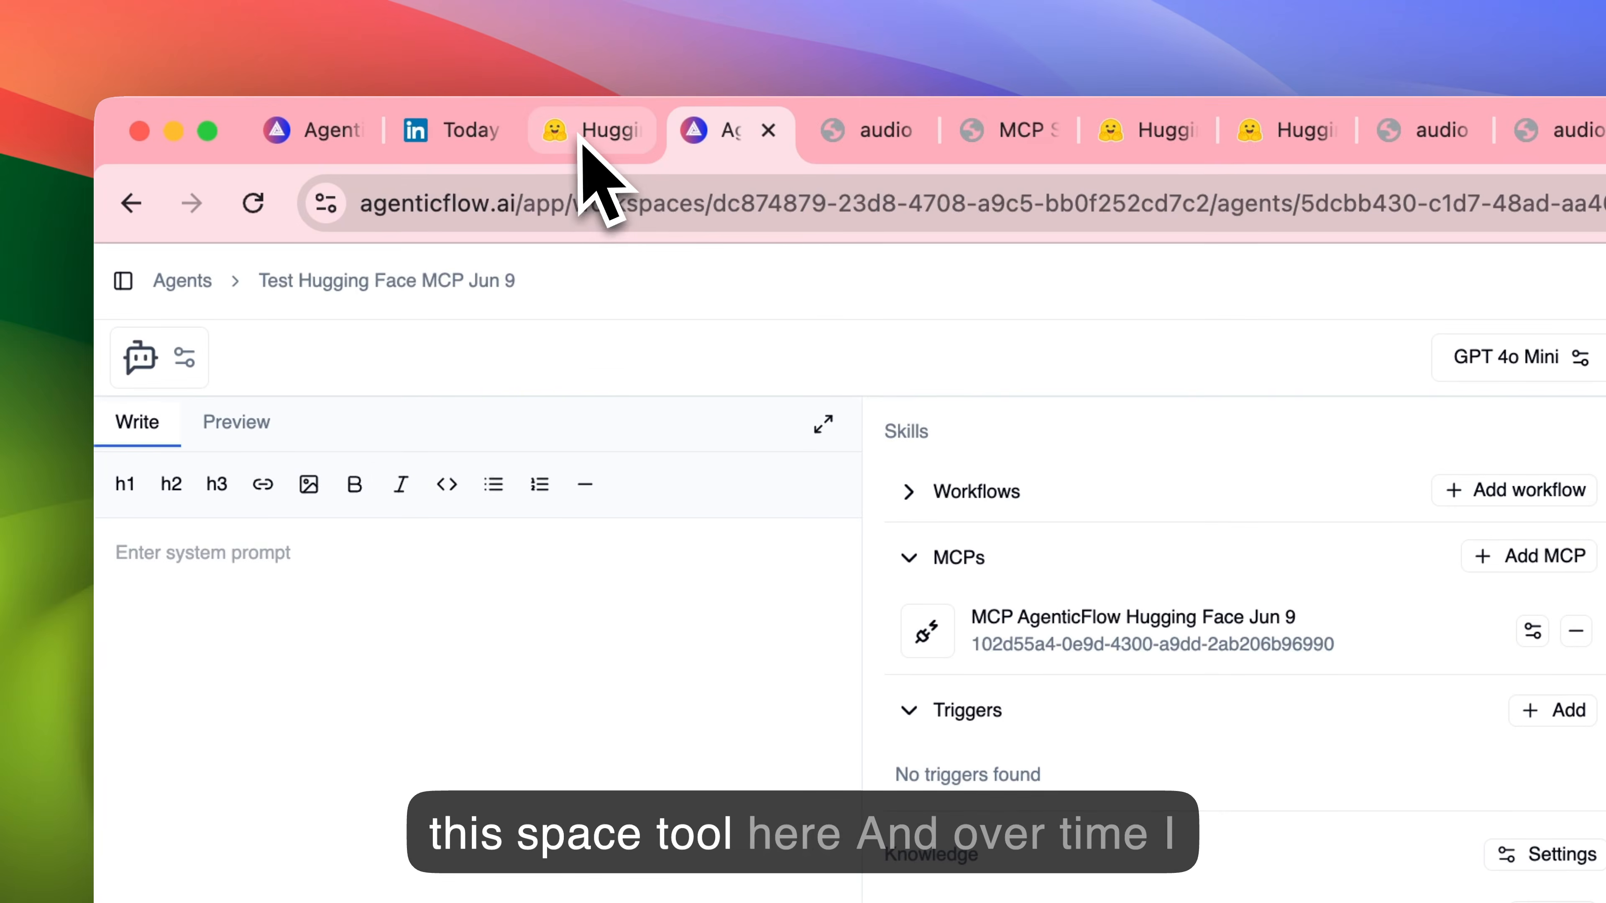
# - Go back to the Hugging Face MCP settings and open the Spaces directory in a new tab
pyautogui.click(585, 133)
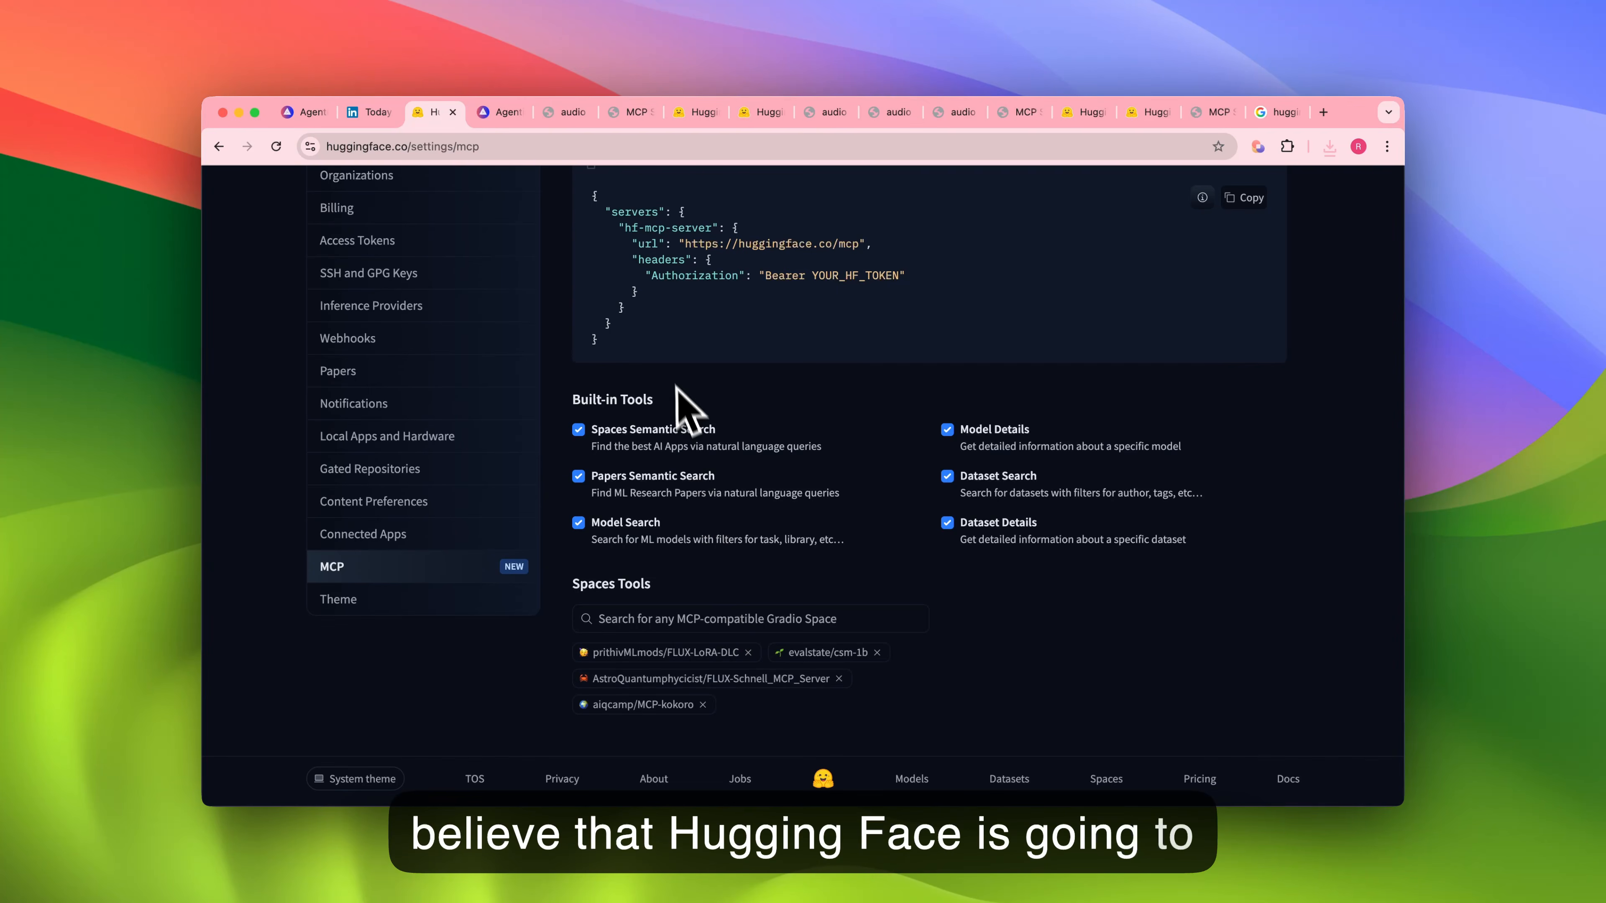
pyautogui.scroll(10, 683, 405)
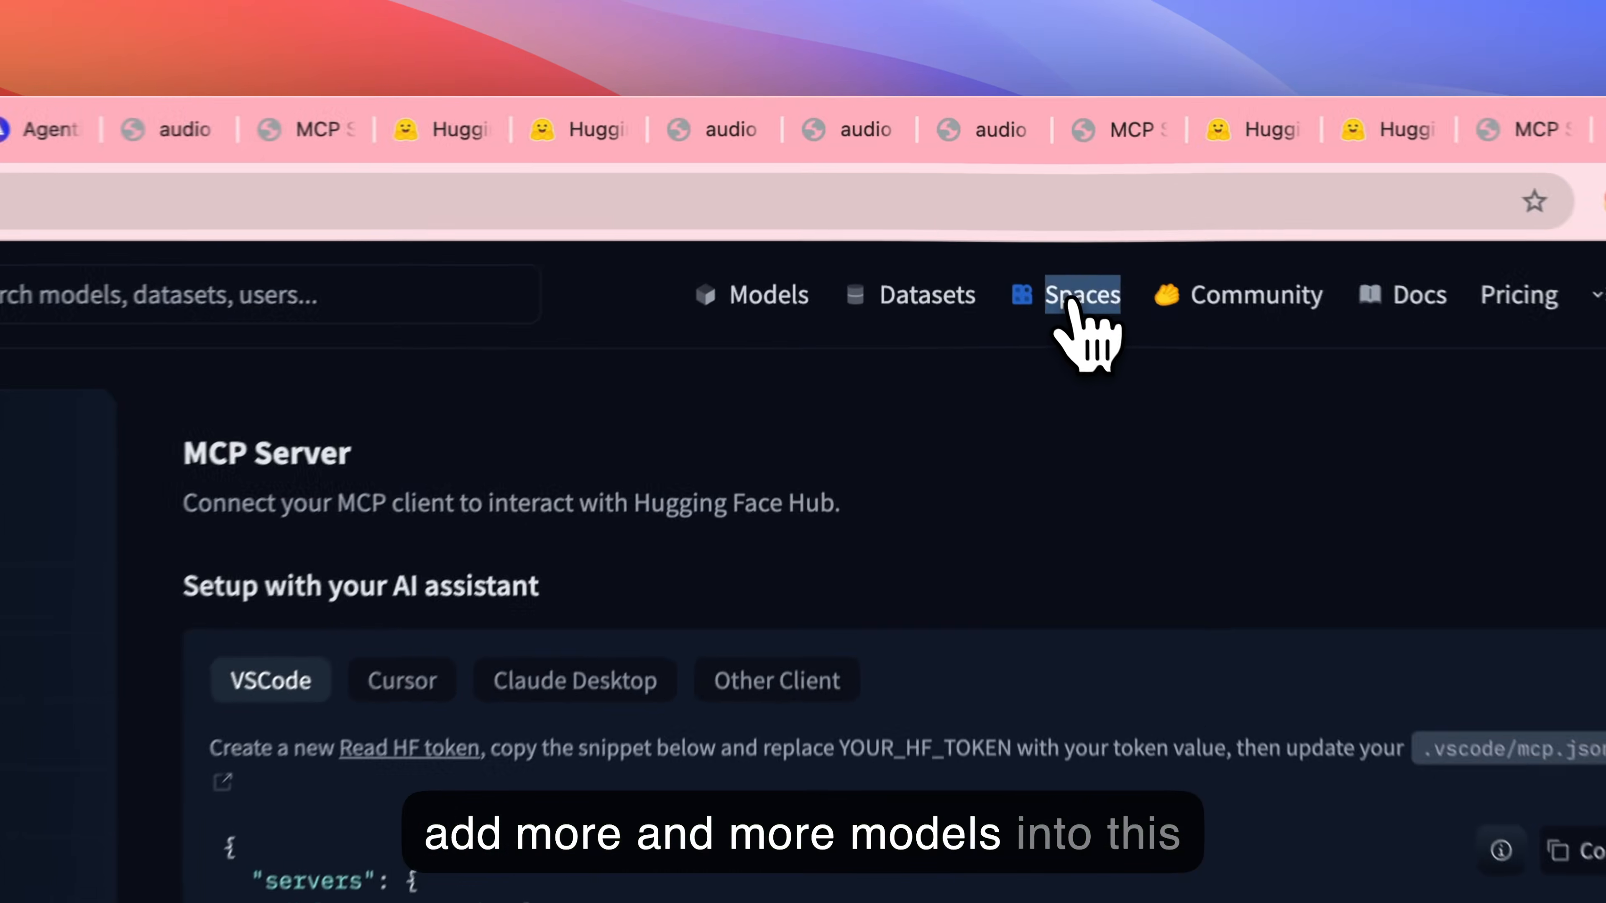
pyautogui.rightClick(1072, 303)
pyautogui.click(1108, 316)
pyautogui.click(0, 129)
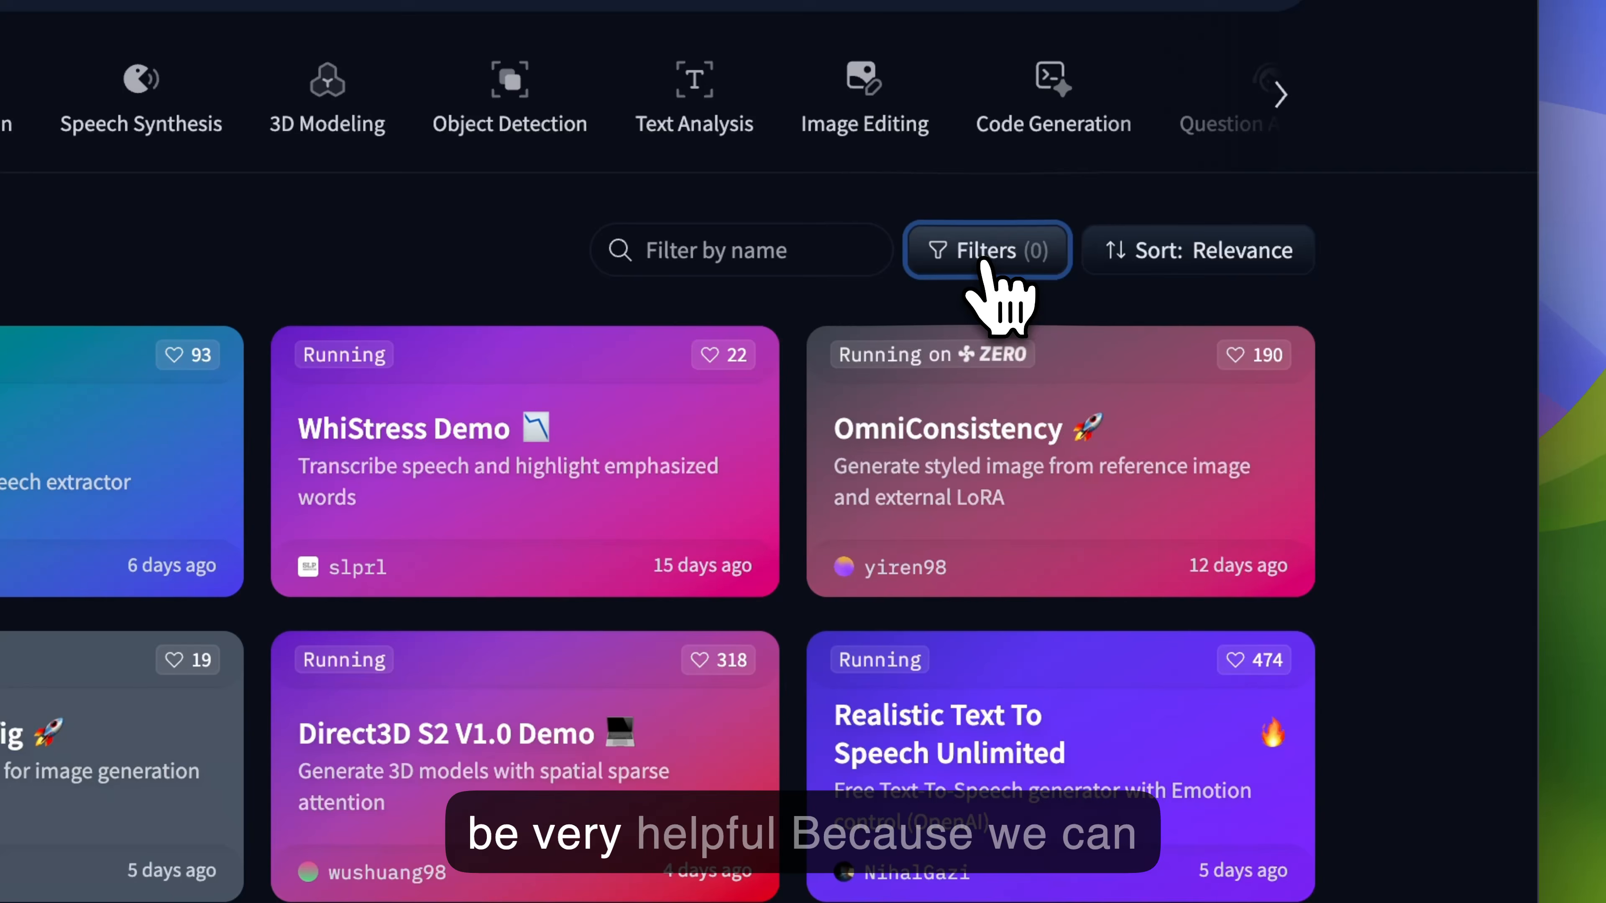
# - Filter the Spaces directory to MCP Compatible spaces and look through the listed apps
pyautogui.click(1006, 259)
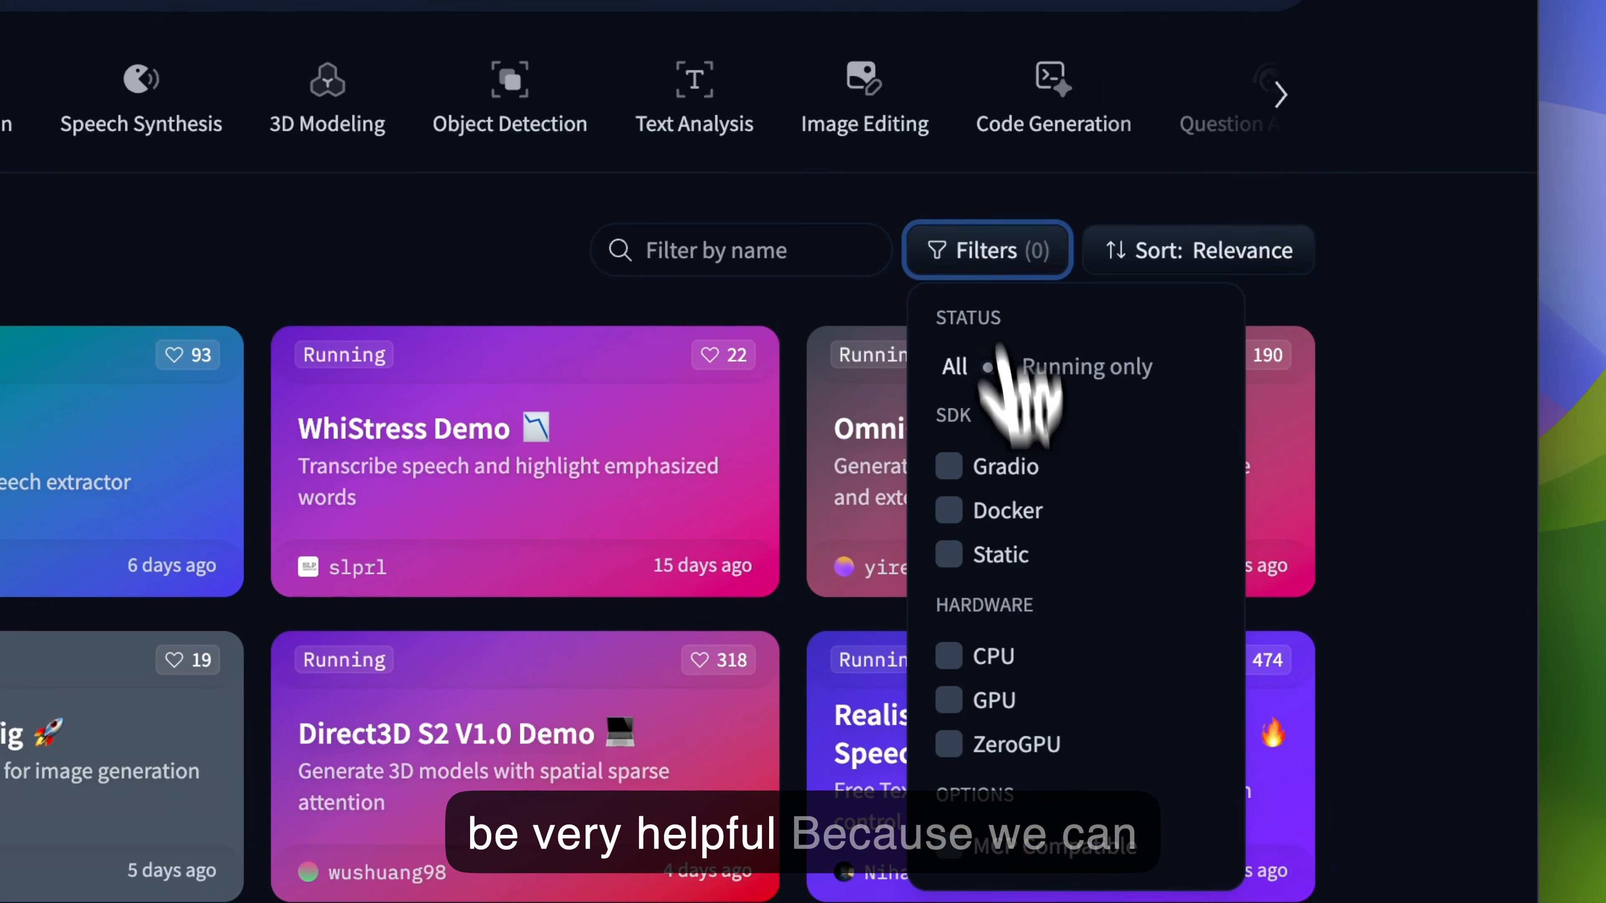
pyautogui.click(1012, 845)
pyautogui.click(1432, 317)
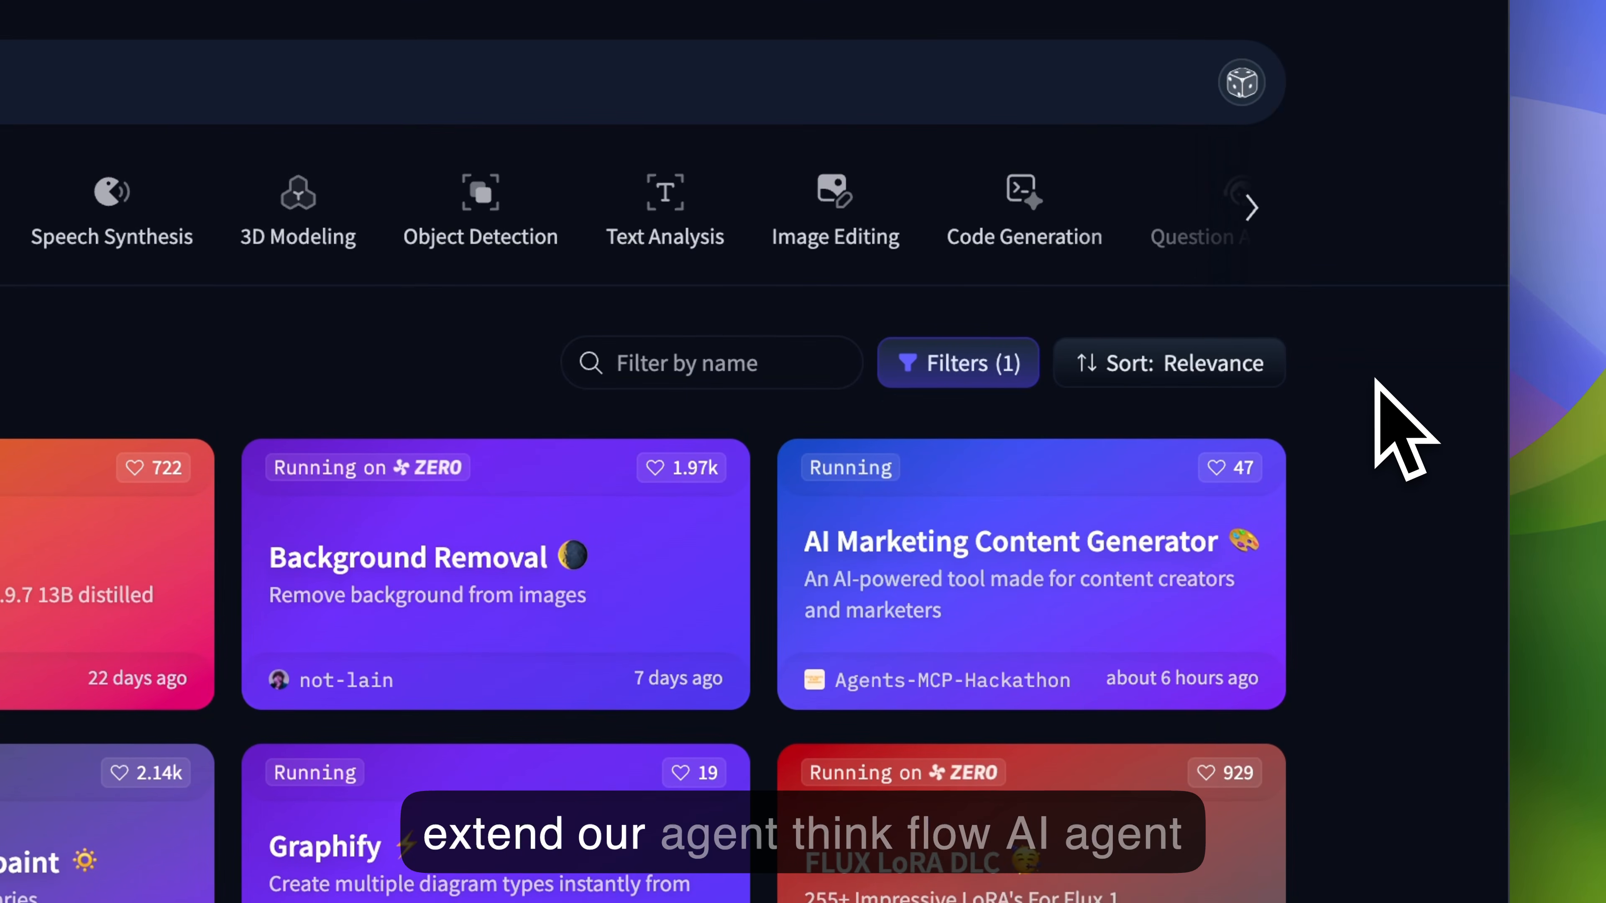
pyautogui.scroll(-10, 1377, 382)
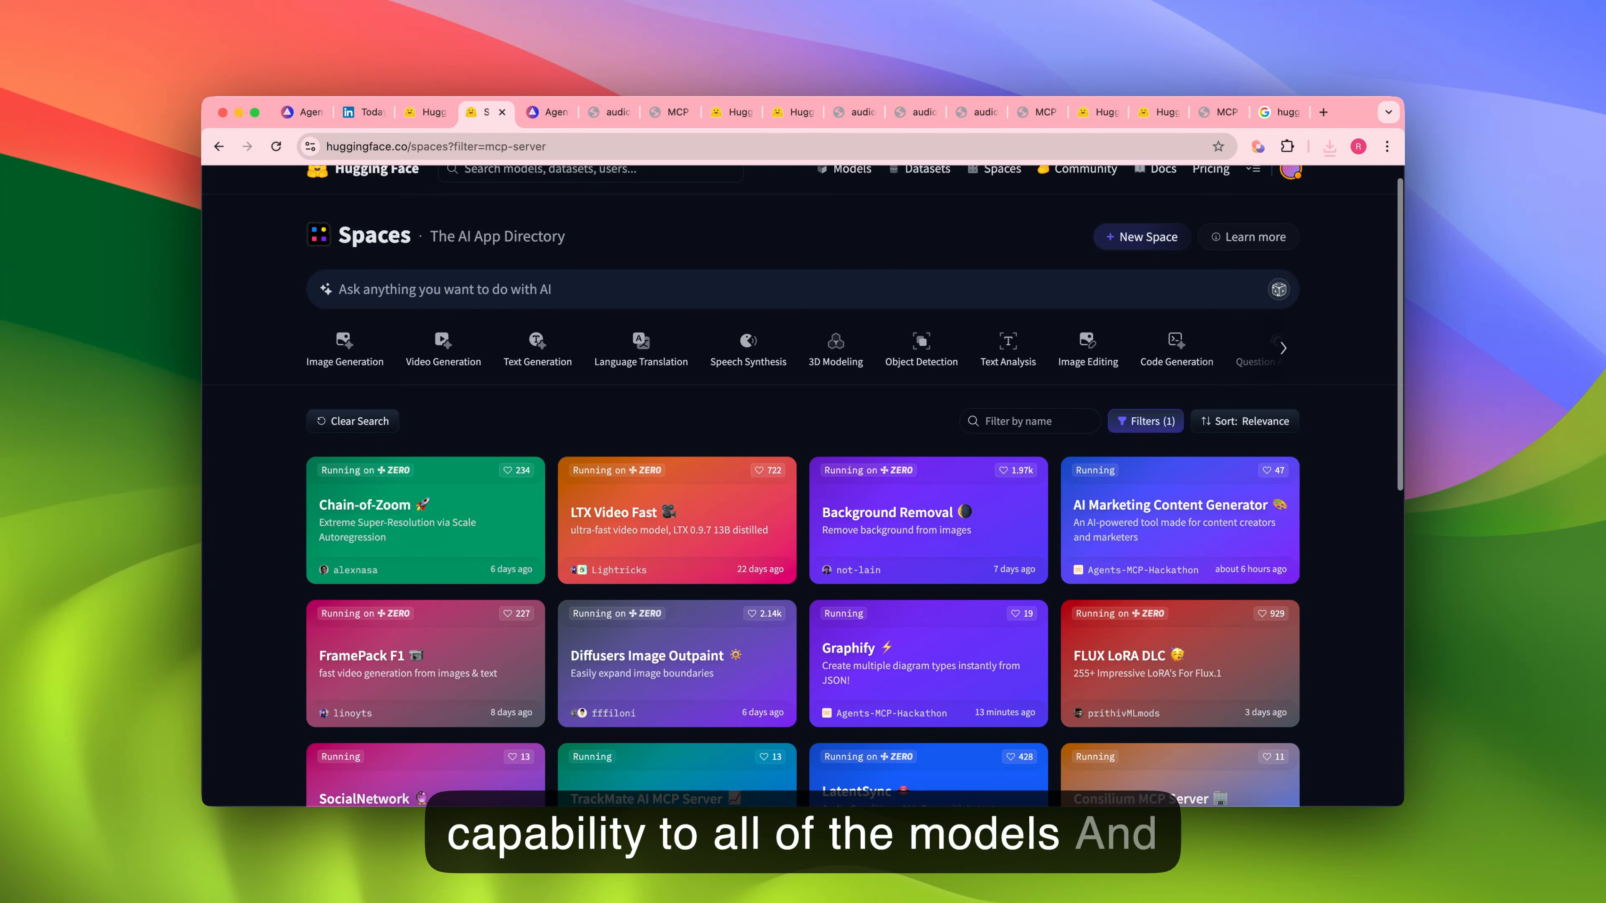
pyautogui.scroll(1, 803, 486)
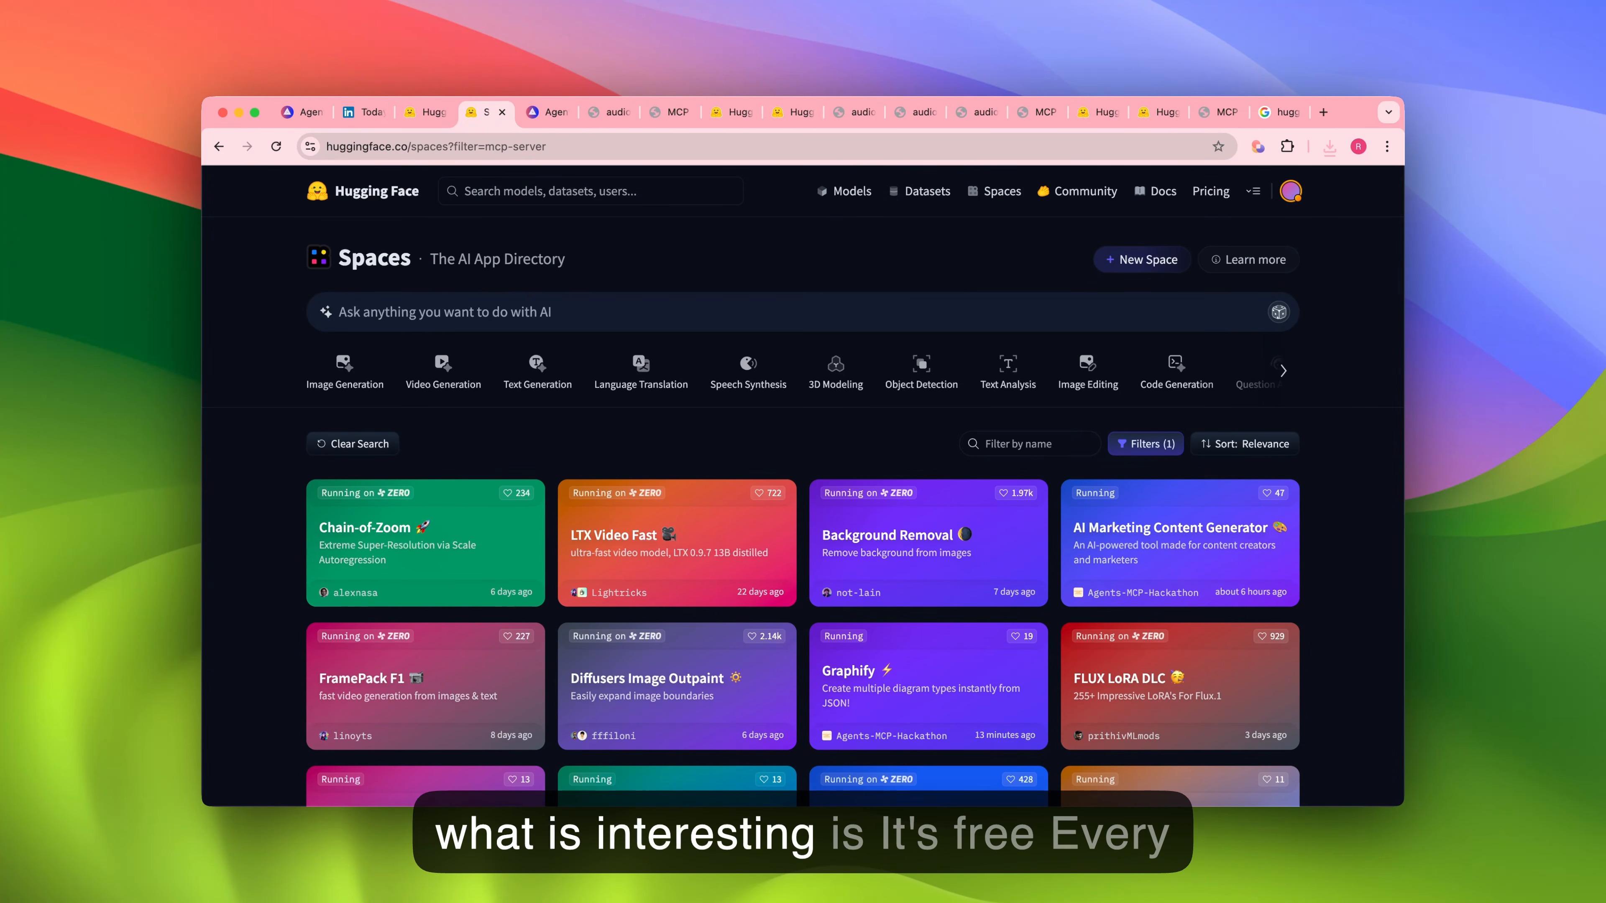